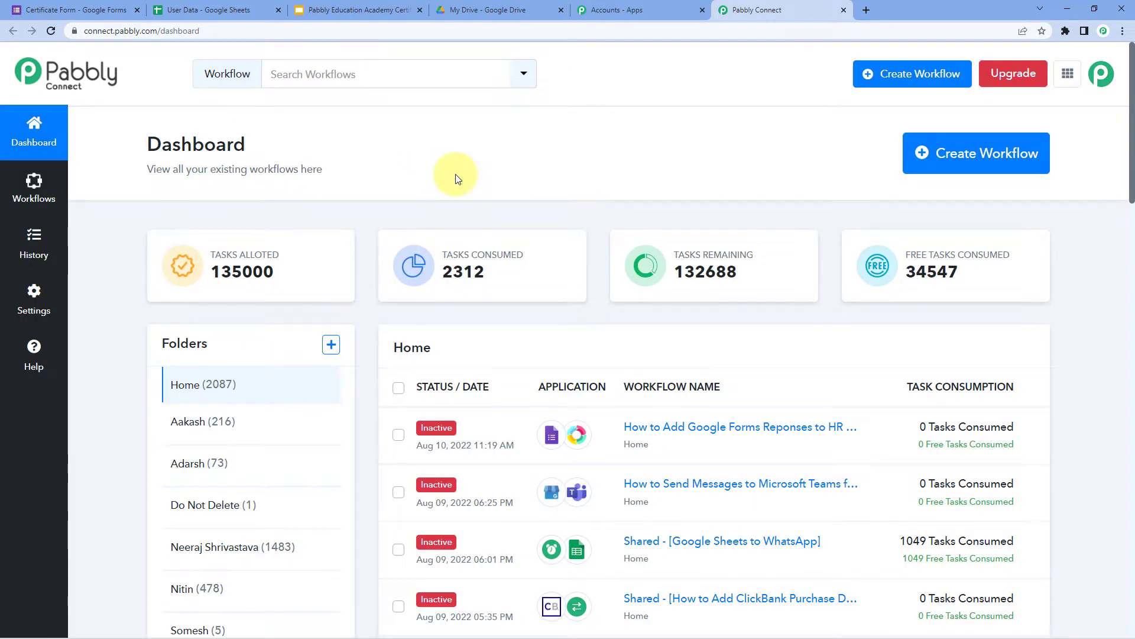
Start a new workflow and name it 'Google Forms to Google Slides to Gmail'.
{"action": "left_click", "coordinate": [967, 174]}
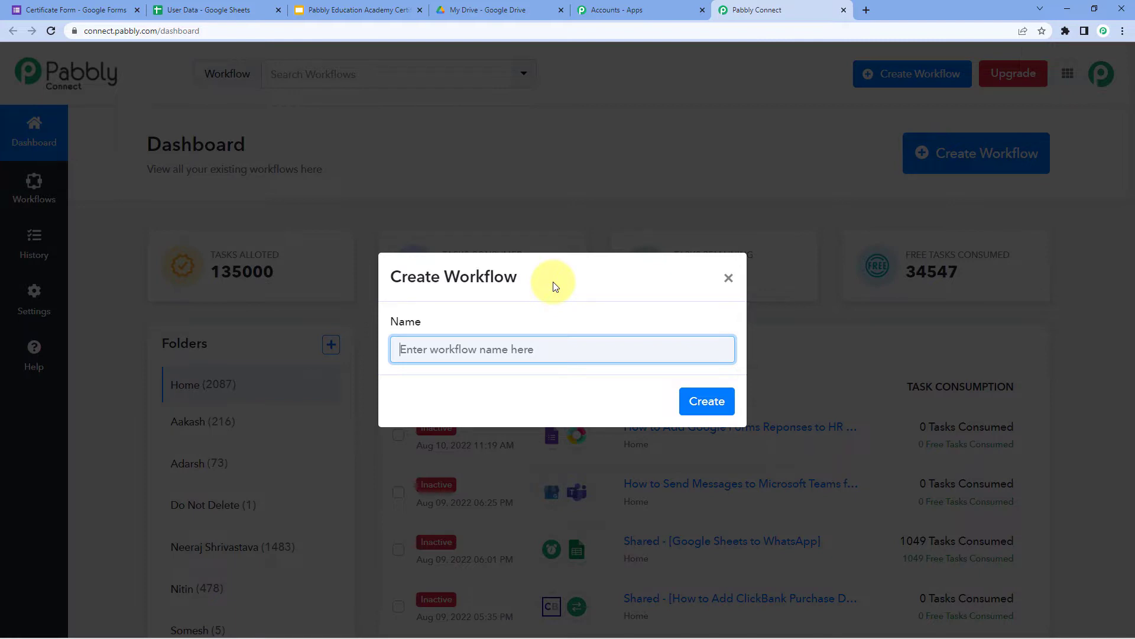
{"action": "type", "text": "Google"}
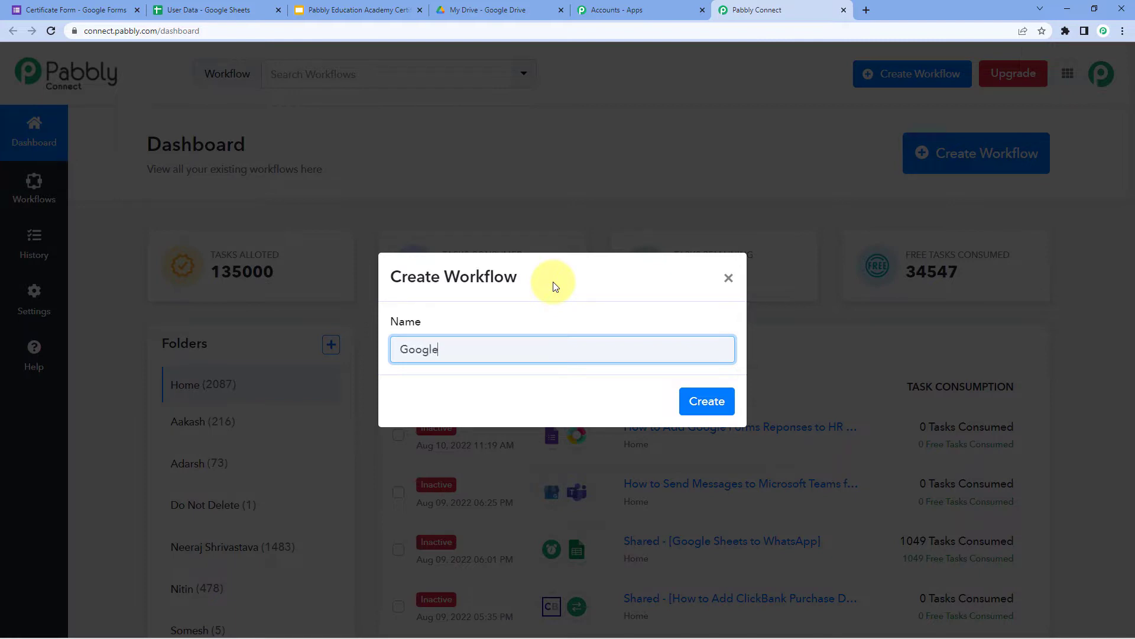
{"action": "type", "text": " Forms to Google Slides to Gmai"}
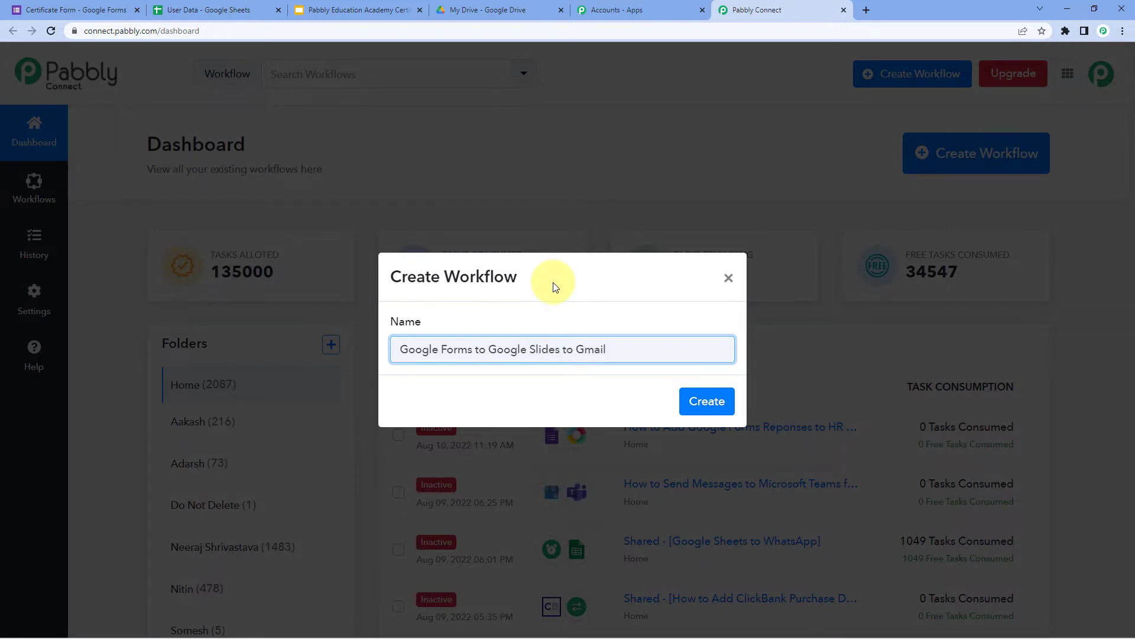
{"action": "type", "text": "l"}
{"action": "left_click", "coordinate": [708, 402]}
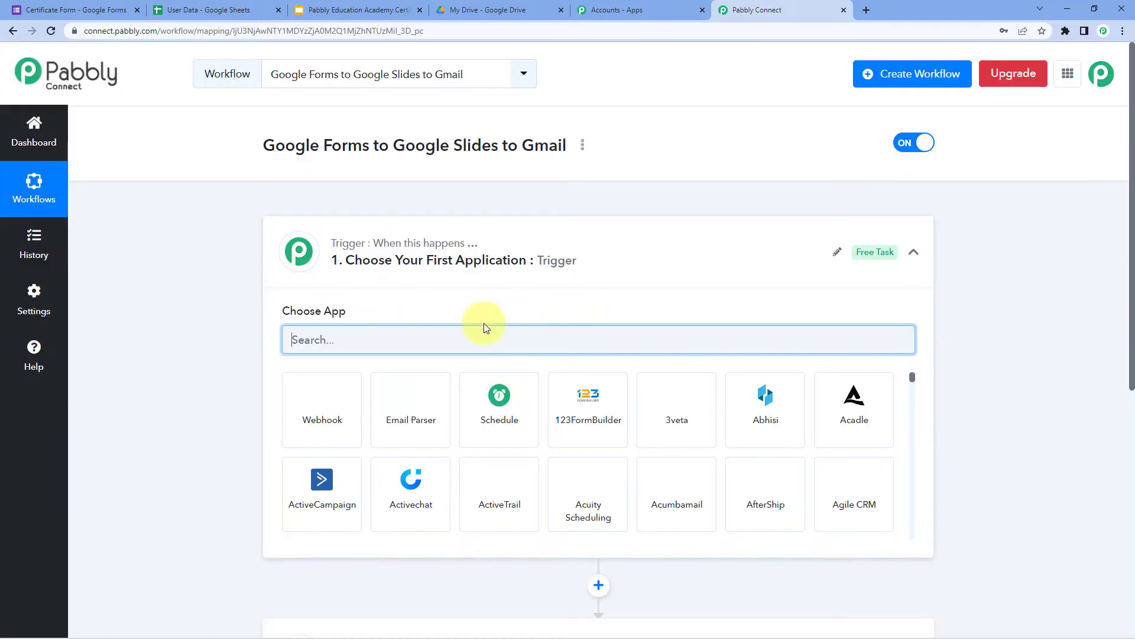
{"action": "left_click", "coordinate": [569, 259]}
{"action": "scroll", "coordinate": [182, 322], "scroll_direction": "down", "scroll_amount": 1}
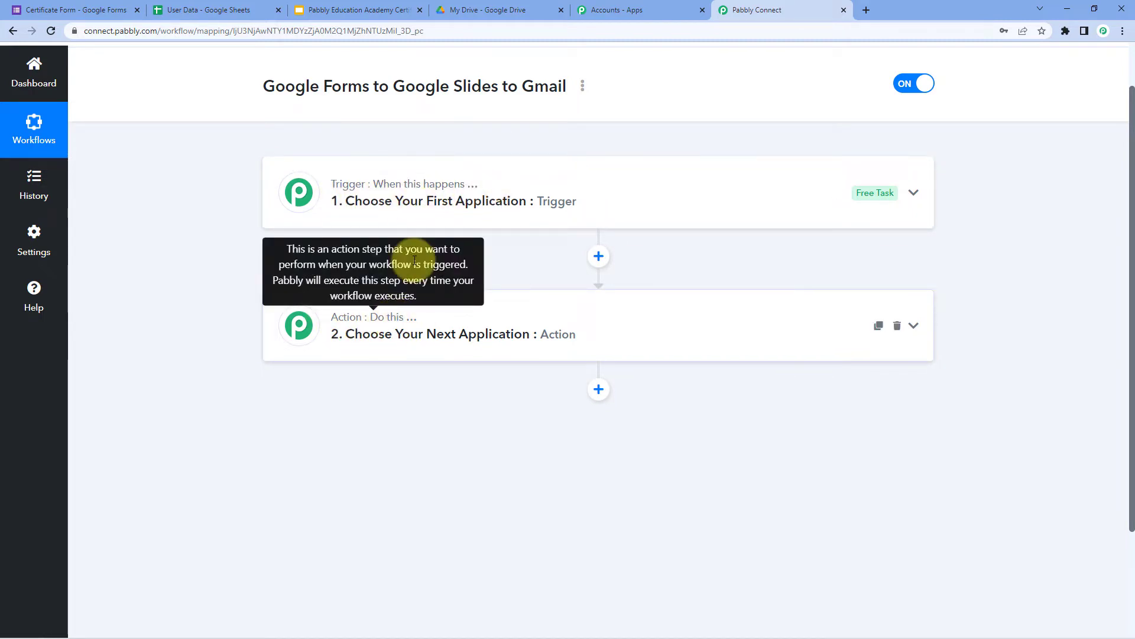
{"action": "left_click", "coordinate": [330, 202]}
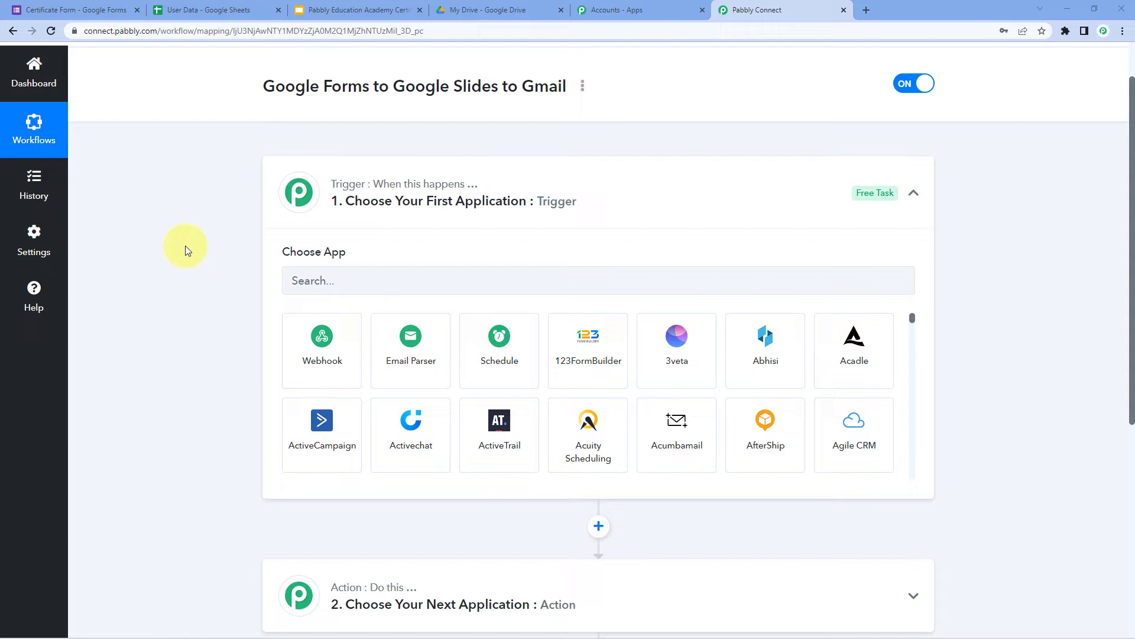
{"action": "left_click", "coordinate": [213, 10]}
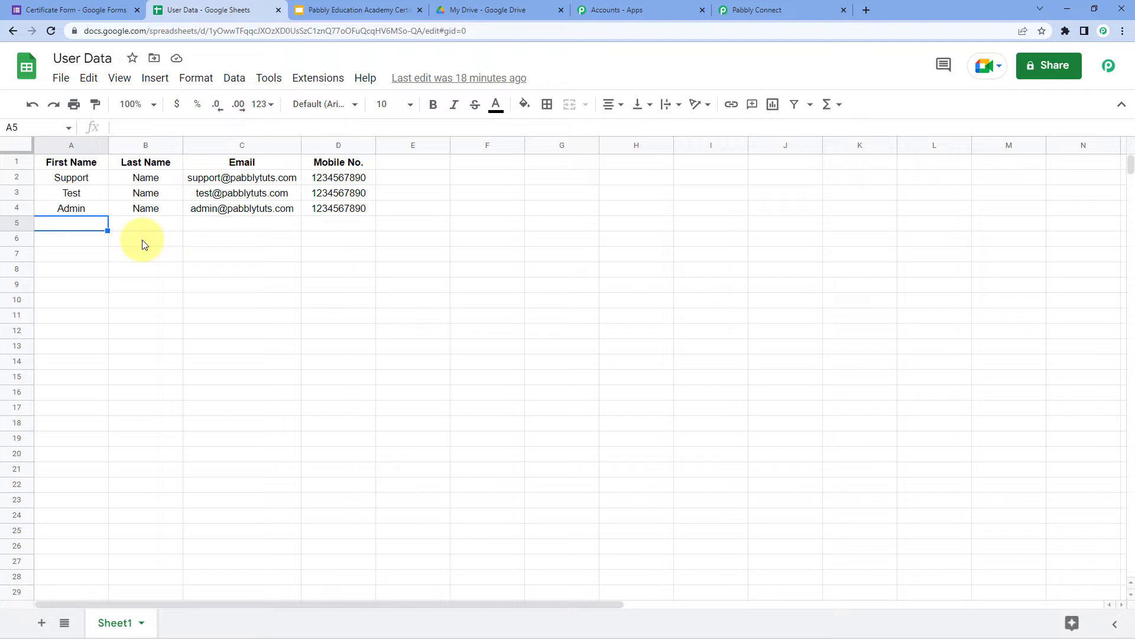
{"action": "left_click", "coordinate": [95, 10]}
{"action": "left_click", "coordinate": [188, 10]}
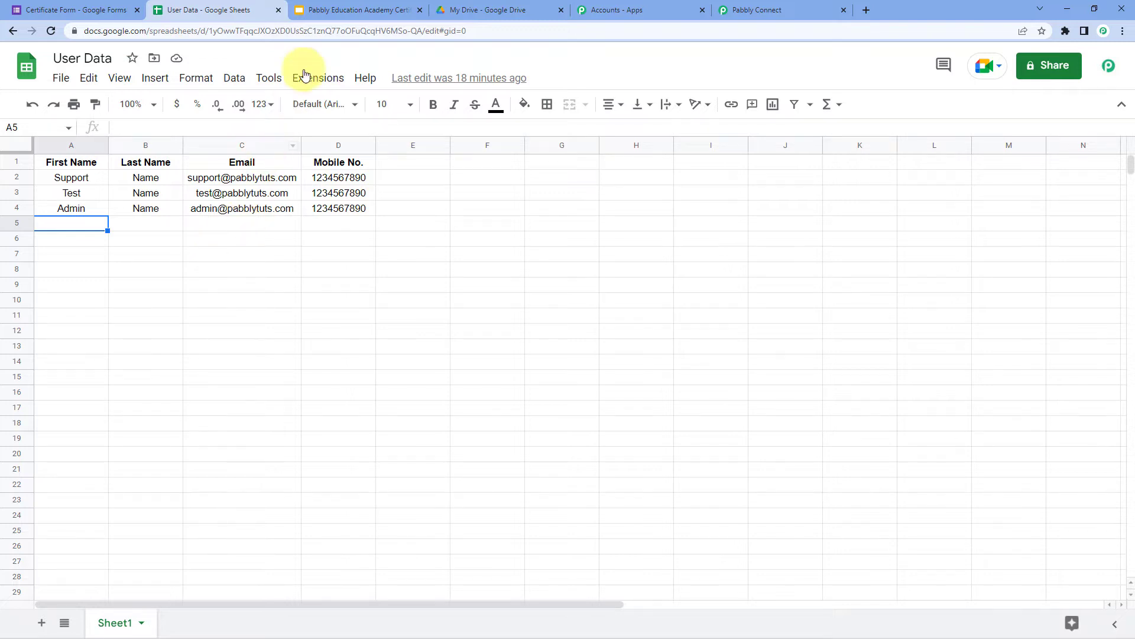
{"action": "left_click", "coordinate": [362, 11]}
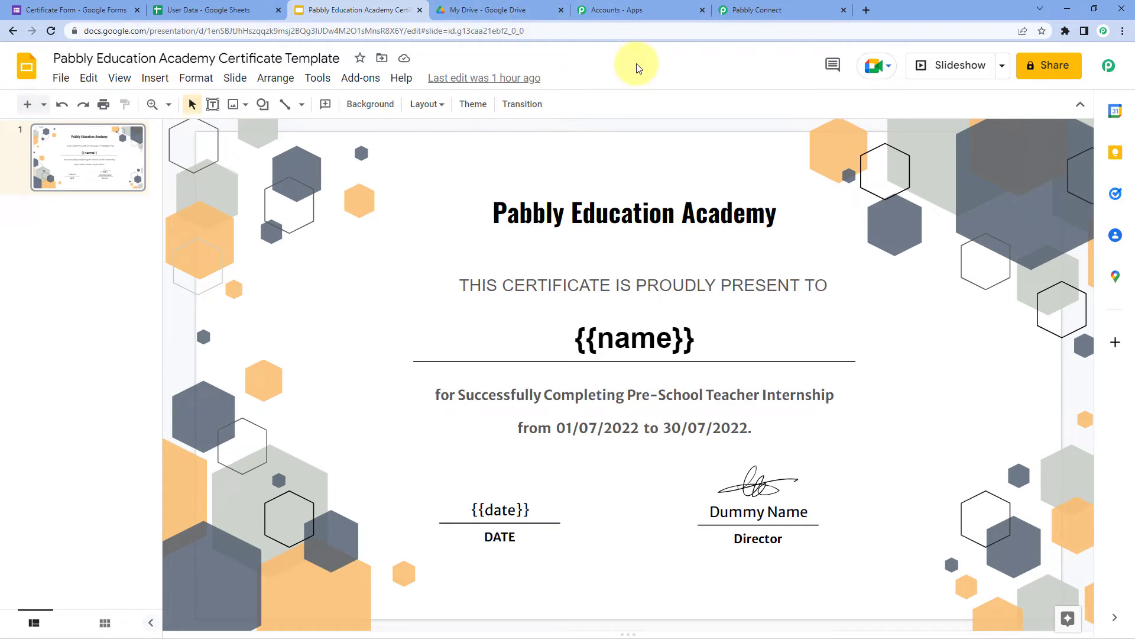
{"action": "left_click", "coordinate": [766, 12]}
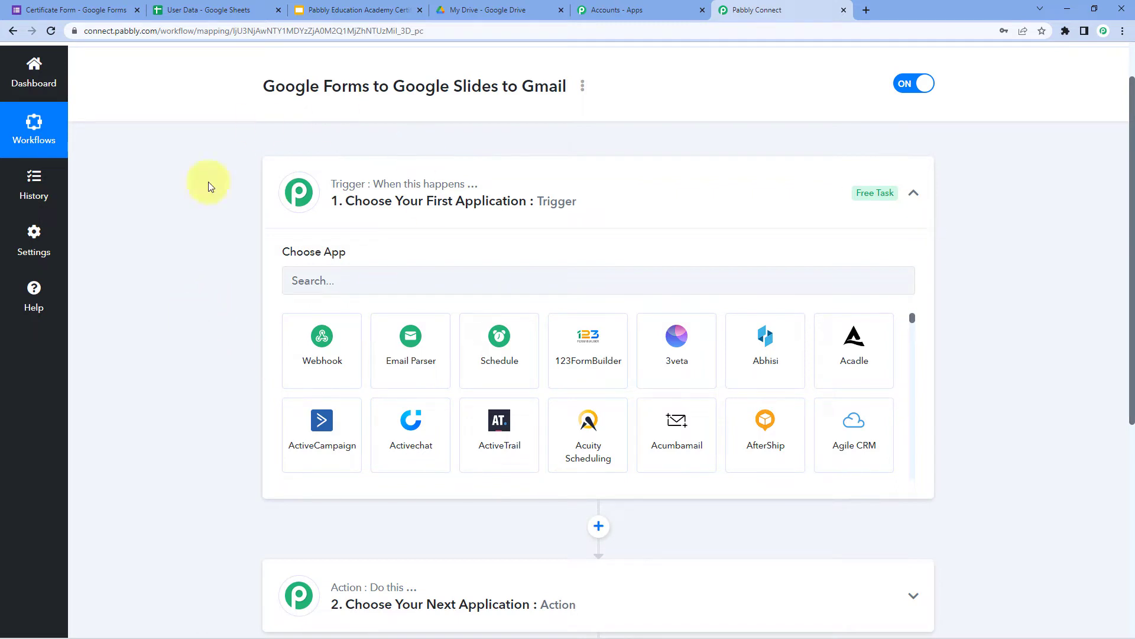
Set Google Forms as the trigger app with the New Response Received event.
{"action": "left_click", "coordinate": [326, 280]}
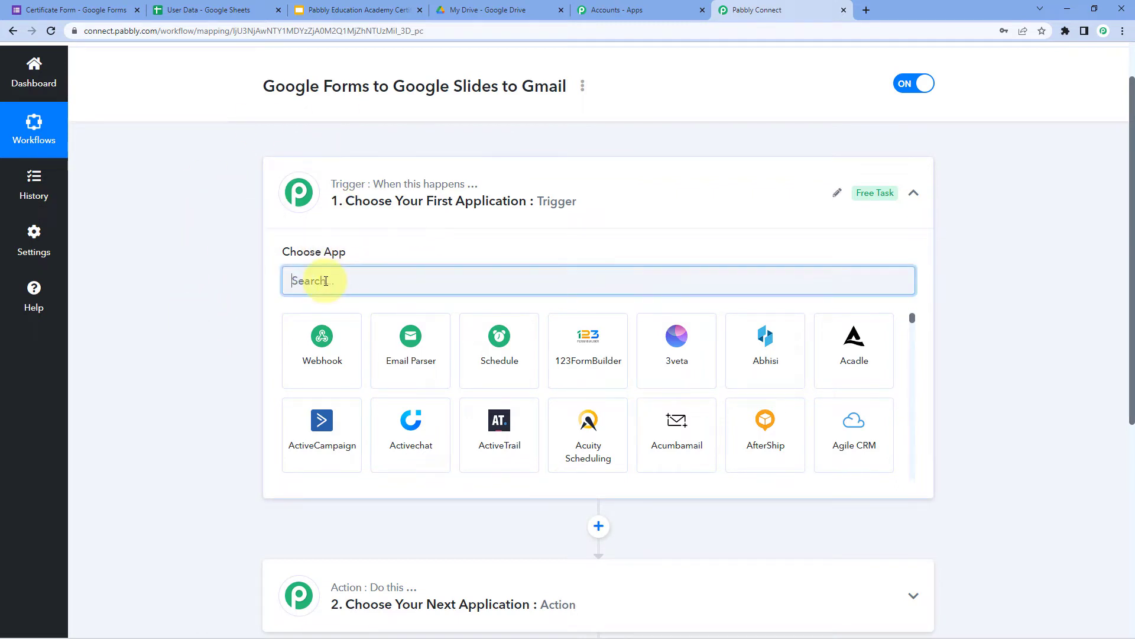
{"action": "type", "text": "Googl"}
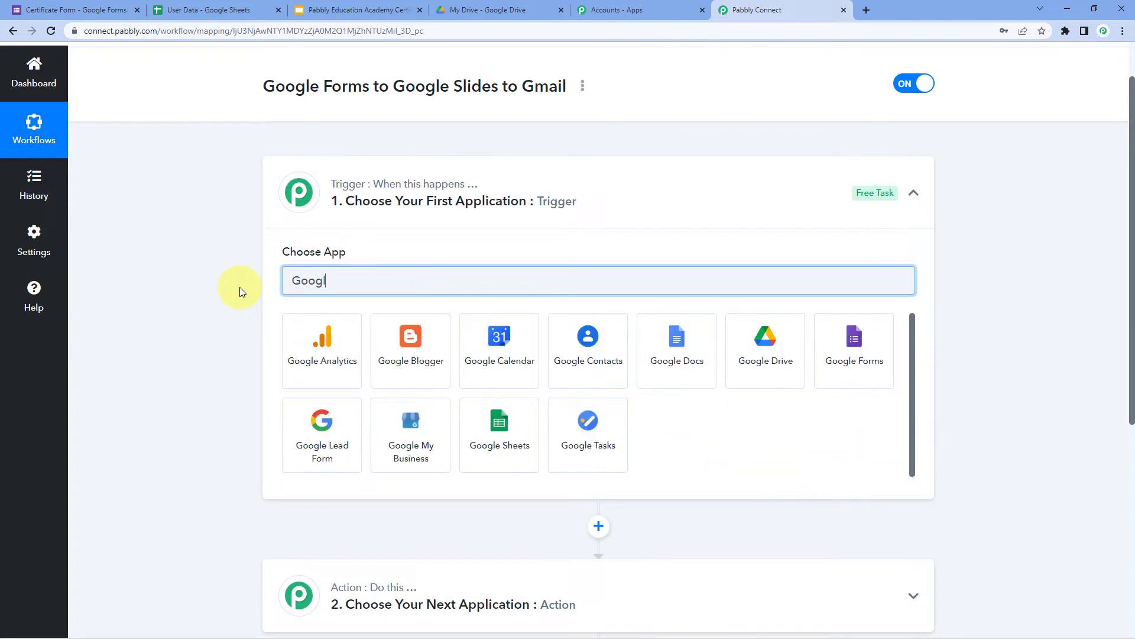
{"action": "type", "text": "e For"}
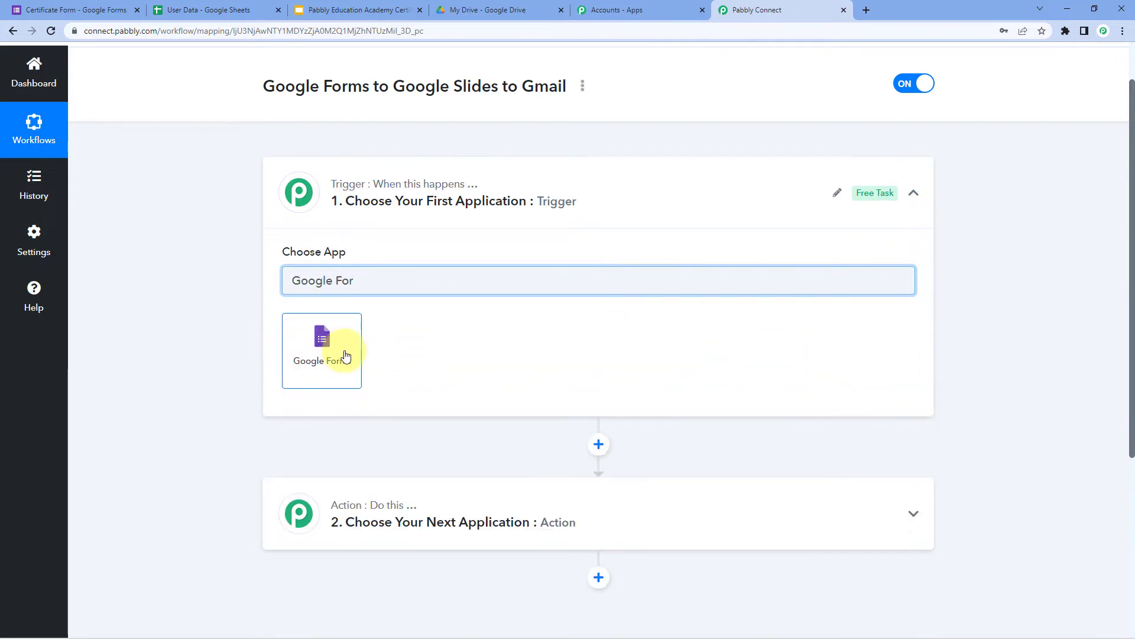
{"action": "left_click", "coordinate": [346, 355]}
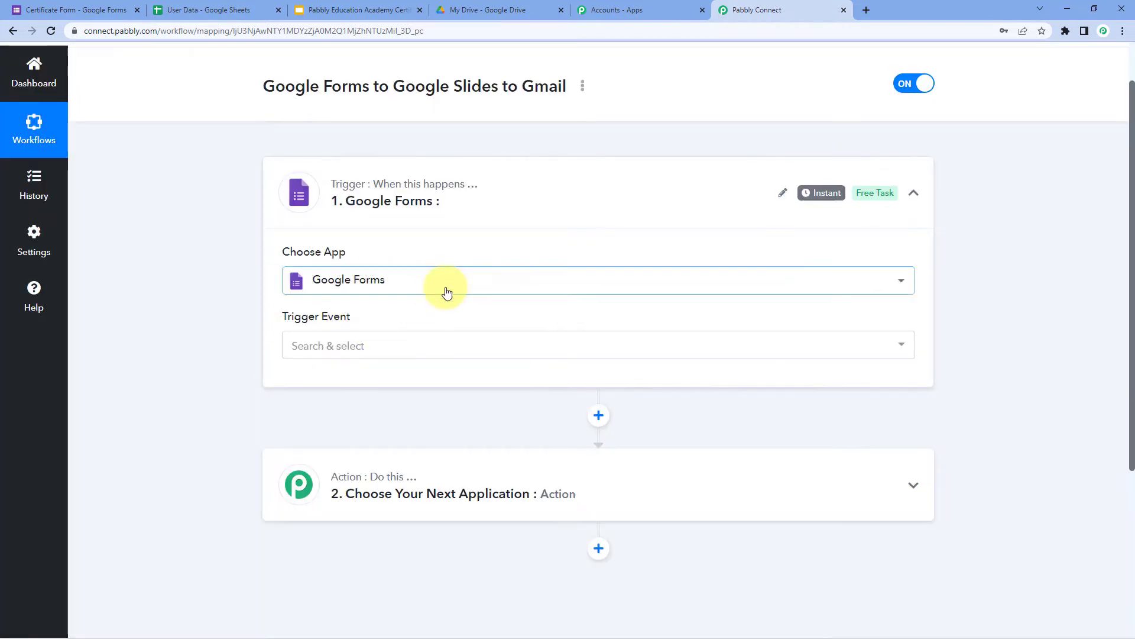
{"action": "left_click", "coordinate": [385, 352]}
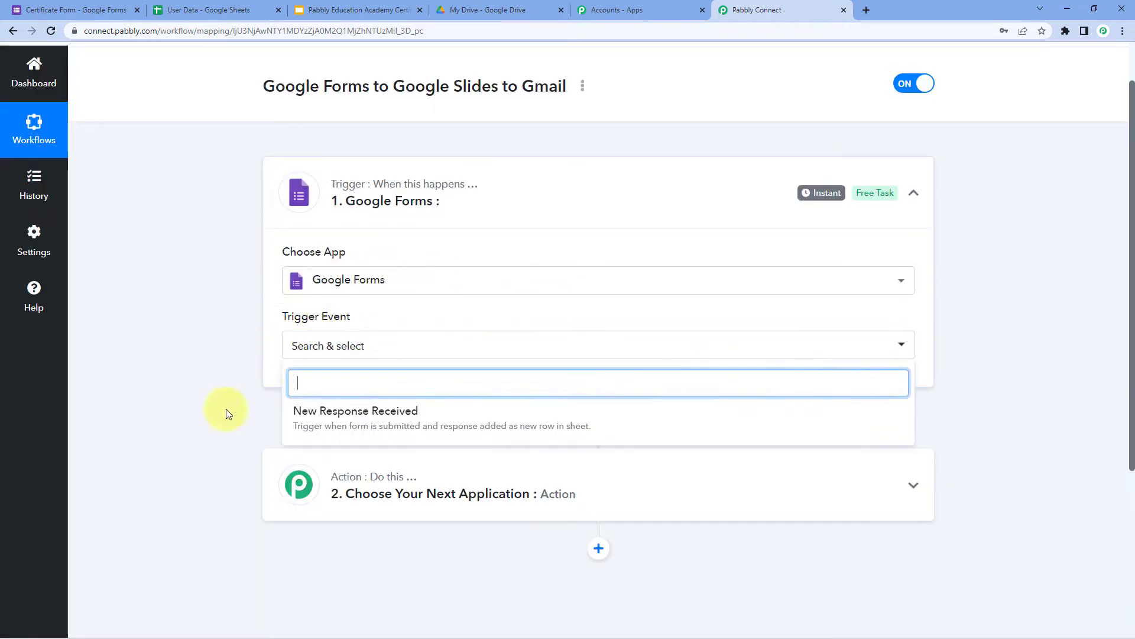
{"action": "left_click", "coordinate": [345, 418]}
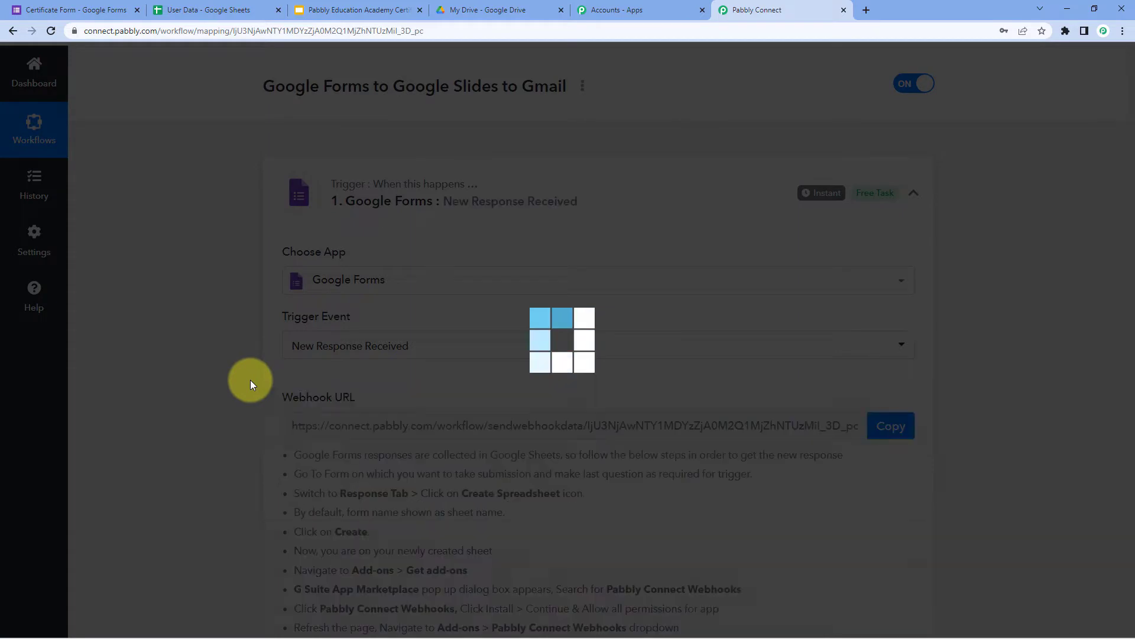
Copy the trigger's webhook URL from the setup instructions.
{"action": "scroll", "coordinate": [346, 333], "scroll_direction": "down", "scroll_amount": 2}
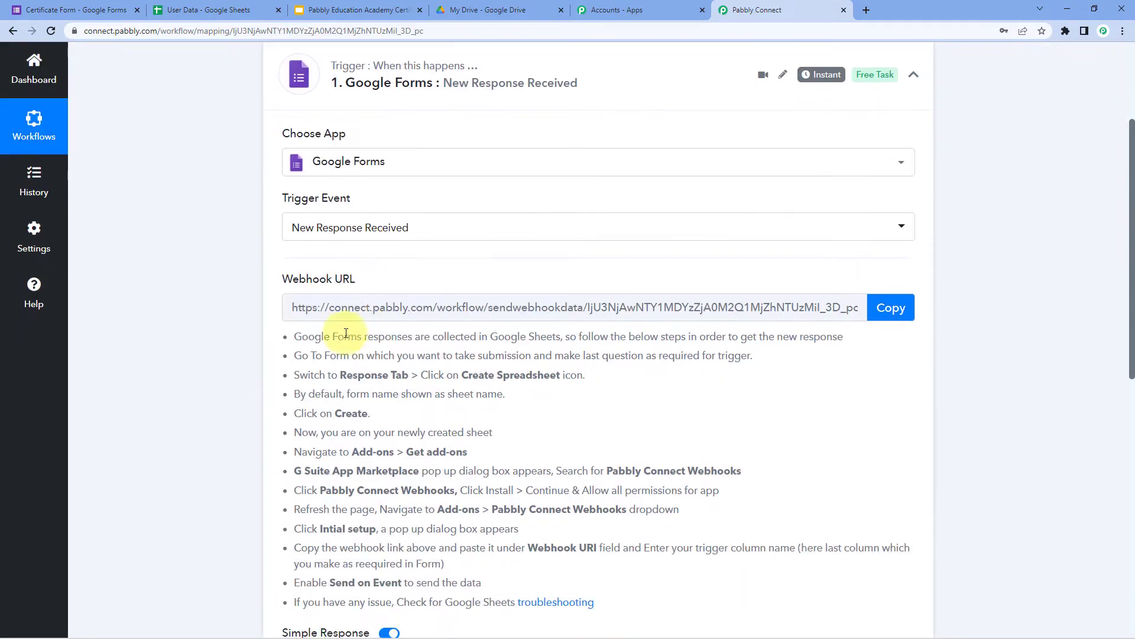
{"action": "scroll", "coordinate": [274, 357], "scroll_direction": "down", "scroll_amount": 1}
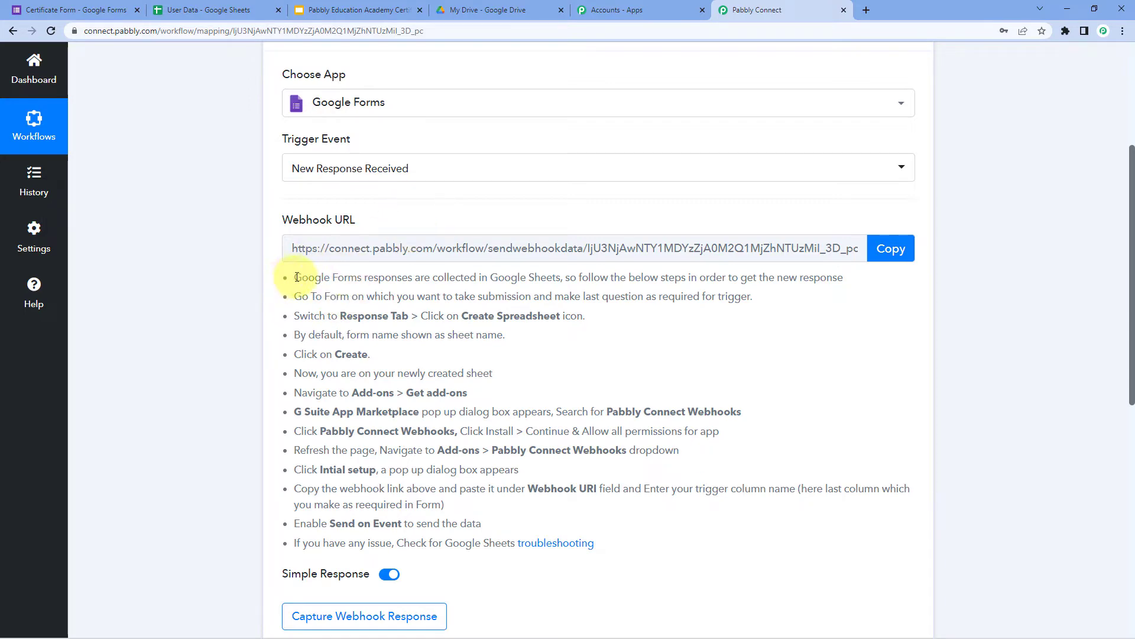
{"action": "left_click_drag", "start_coordinate": [293, 279], "coordinate": [647, 537]}
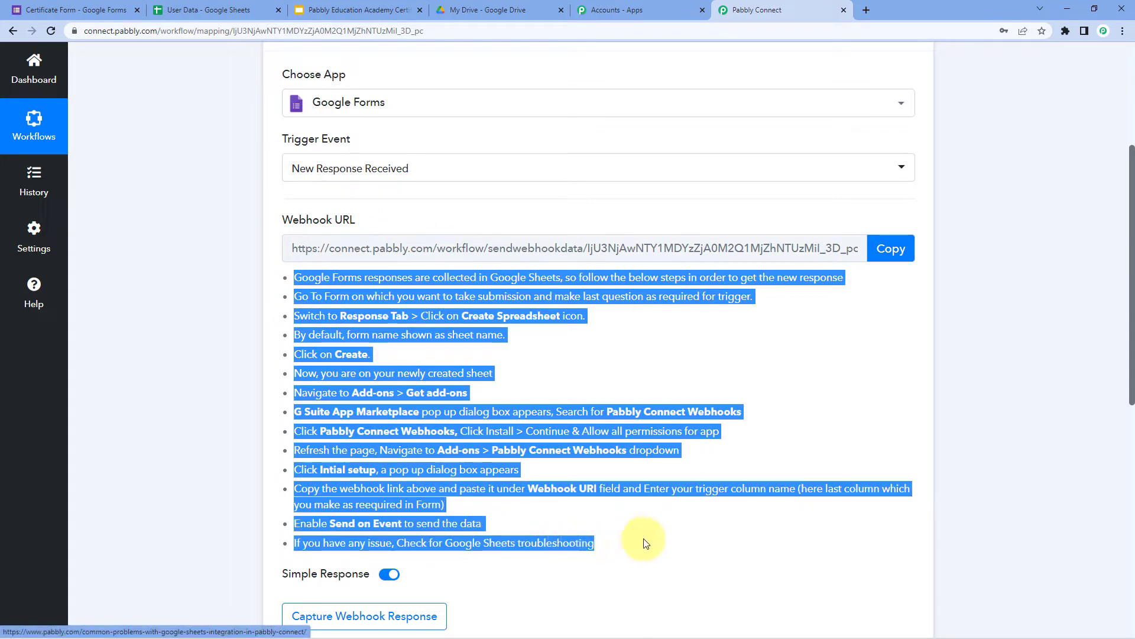
{"action": "left_click", "coordinate": [705, 495]}
{"action": "left_click", "coordinate": [894, 251]}
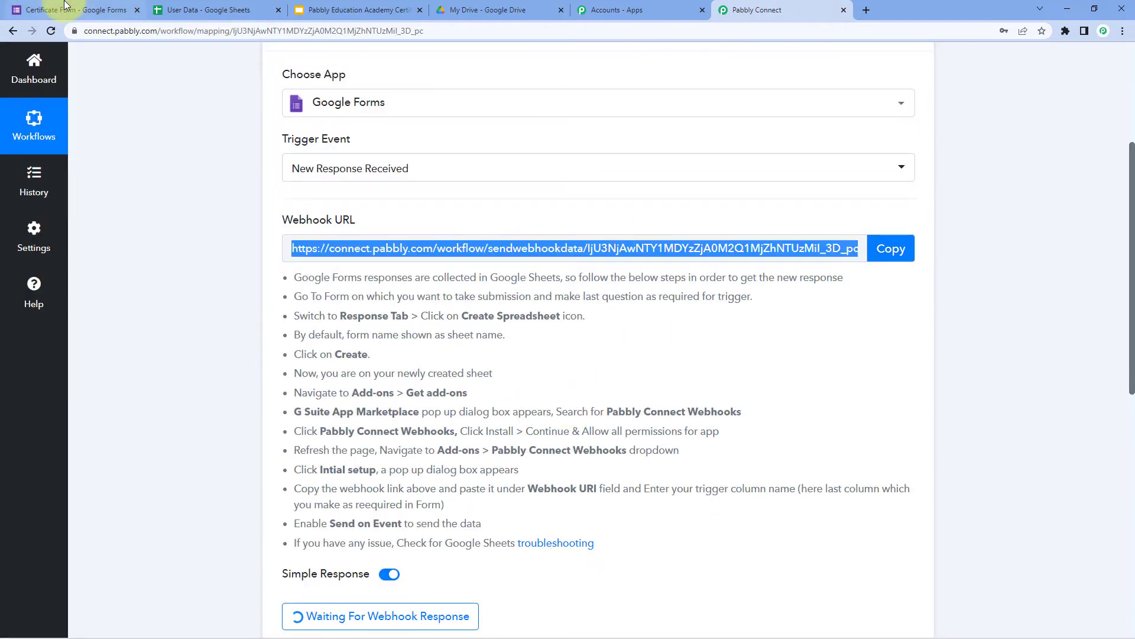
Turn on Required for the Mobile No. question in the Certificate Form.
{"action": "left_click", "coordinate": [65, 5]}
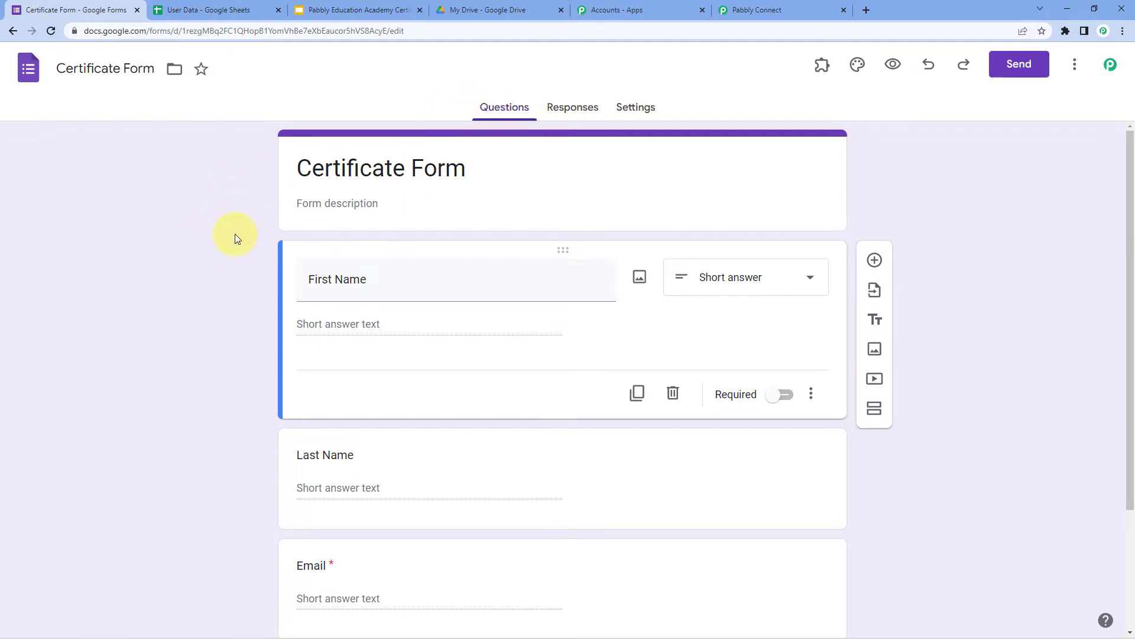
{"action": "scroll", "coordinate": [236, 233], "scroll_direction": "down", "scroll_amount": 3}
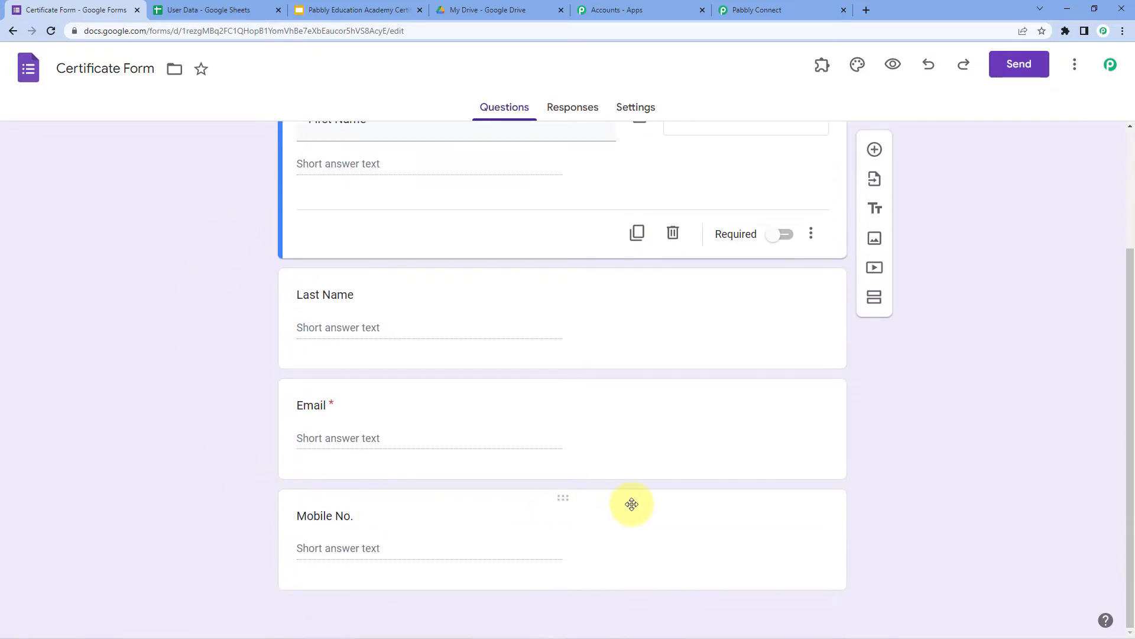
{"action": "left_click", "coordinate": [631, 502]}
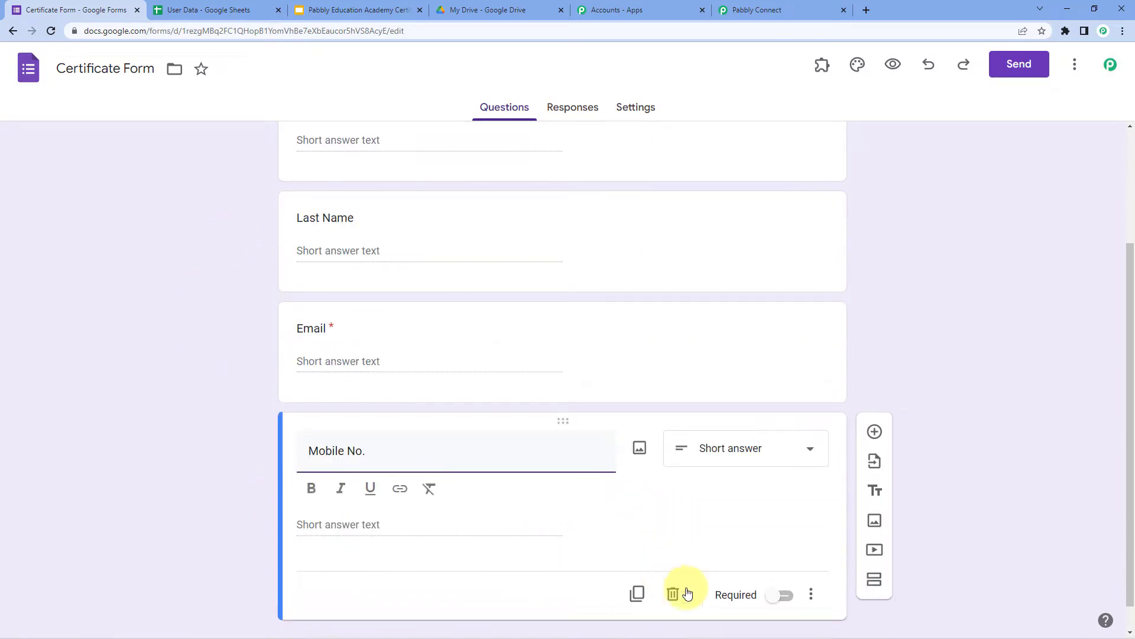
{"action": "left_click", "coordinate": [760, 596]}
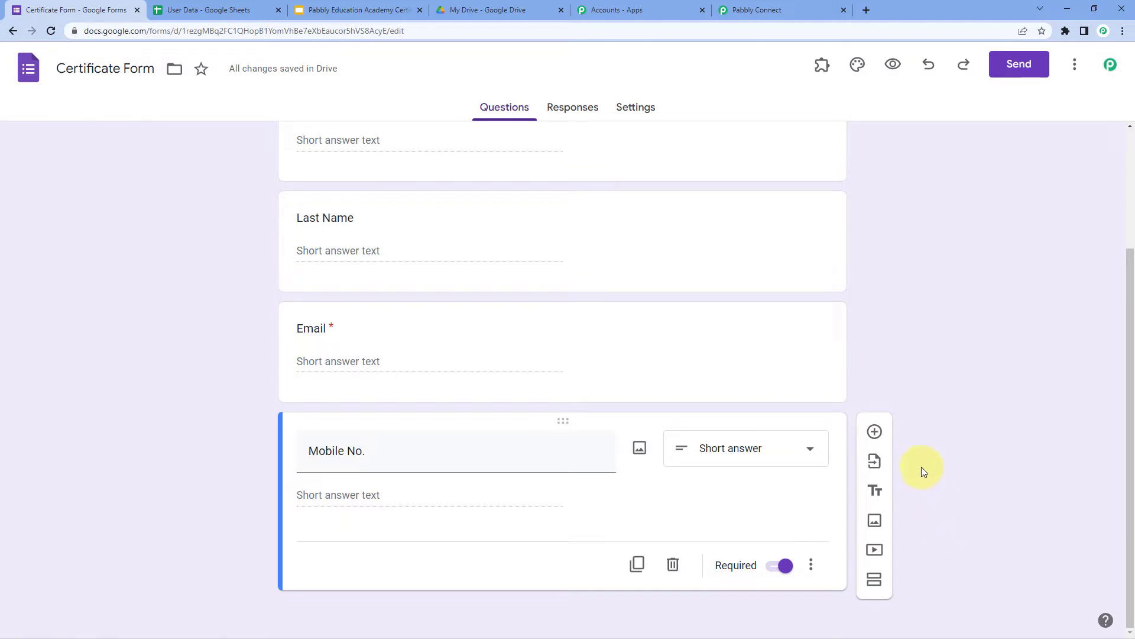
{"action": "scroll", "coordinate": [922, 467], "scroll_direction": "up", "scroll_amount": 3}
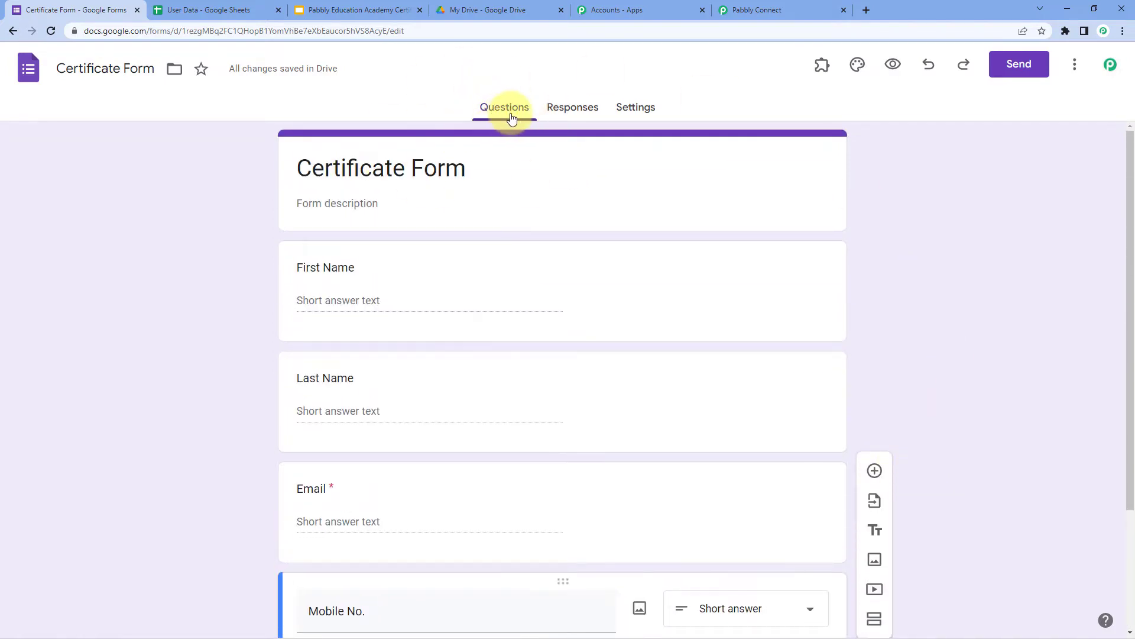
Create a new responses spreadsheet for the Certificate Form from its Responses tab.
{"action": "left_click", "coordinate": [569, 113]}
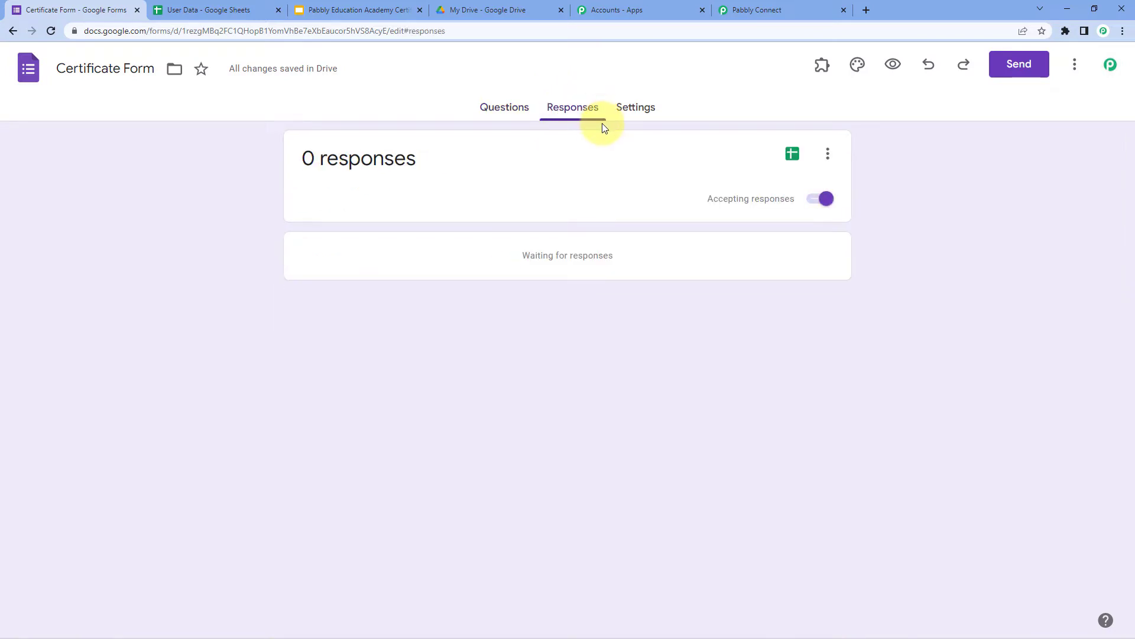
{"action": "left_click", "coordinate": [794, 156]}
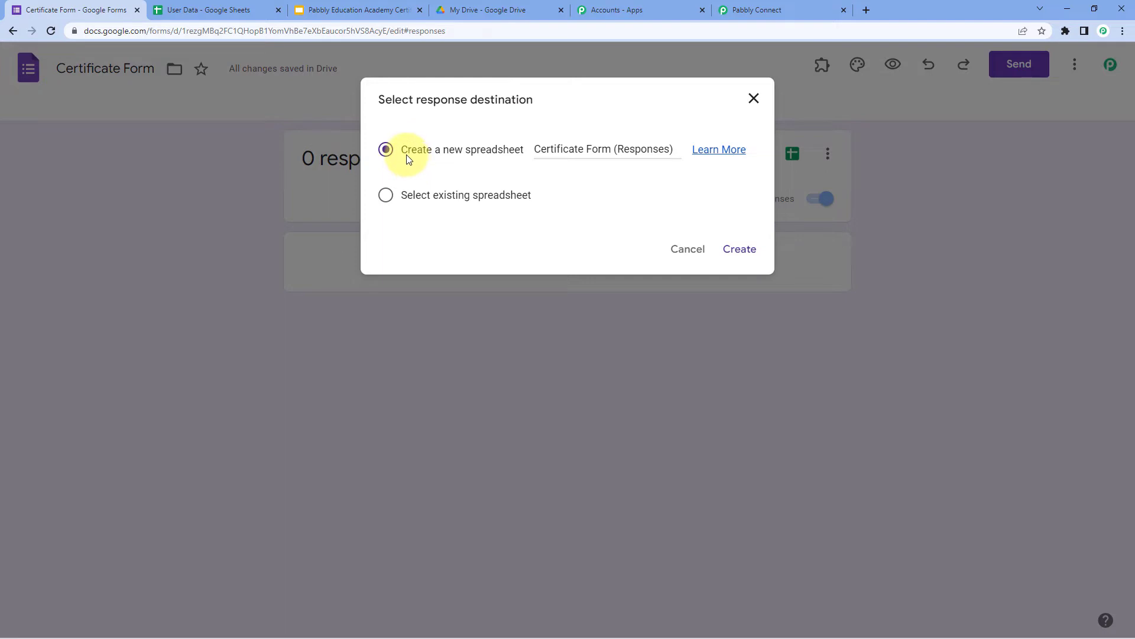
{"action": "left_click", "coordinate": [754, 248]}
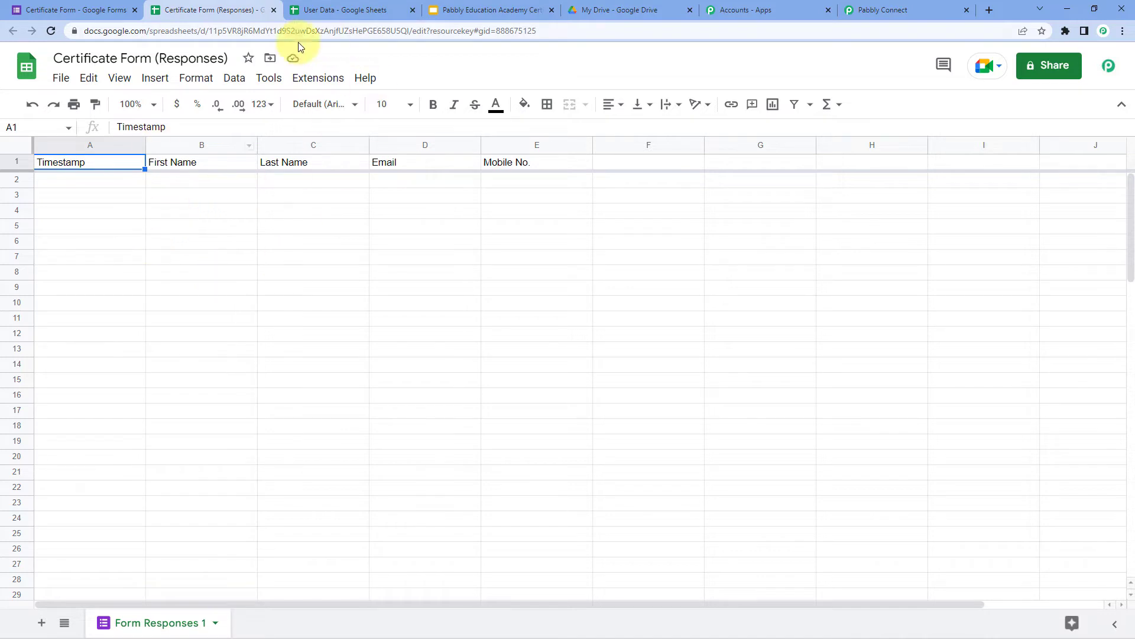
{"action": "left_click", "coordinate": [323, 83]}
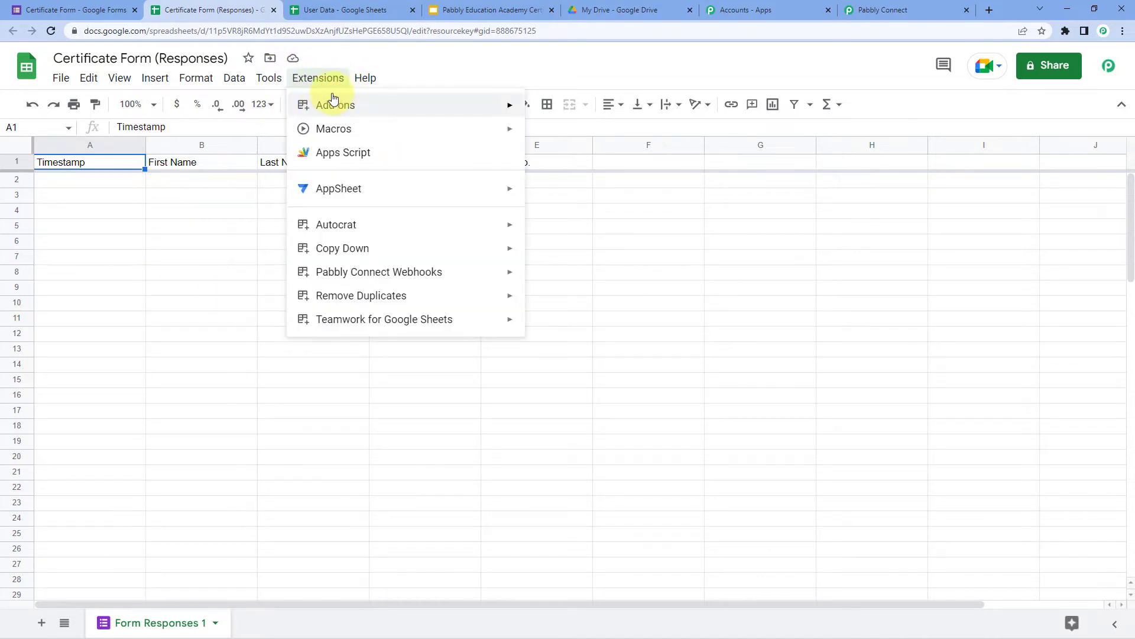
{"action": "mouse_move", "coordinate": [392, 109]}
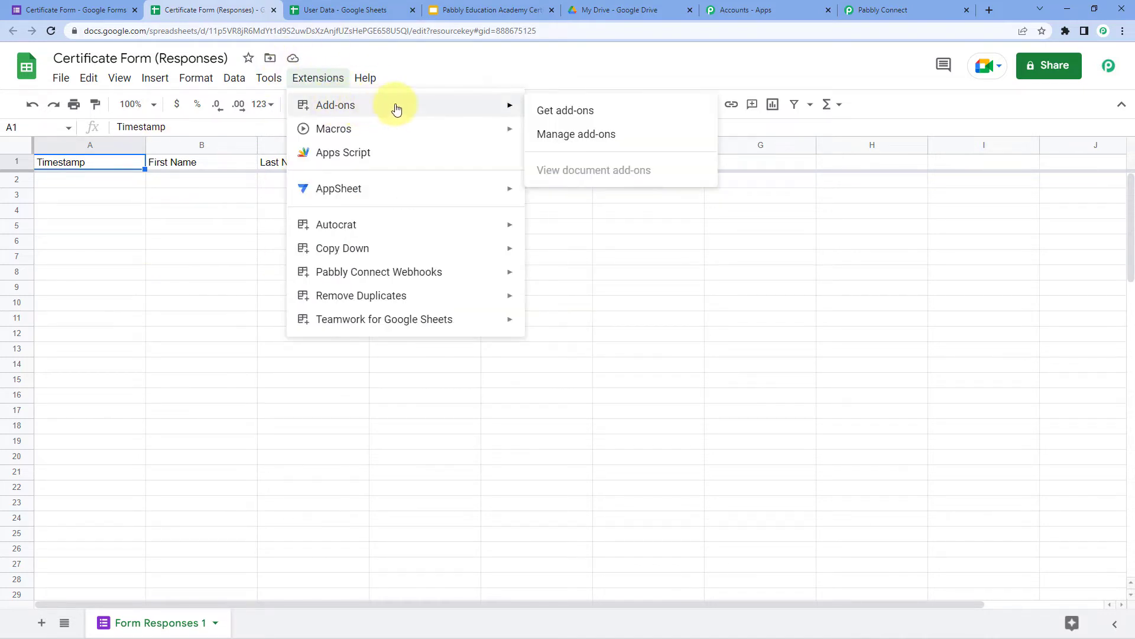
{"action": "left_click", "coordinate": [600, 114]}
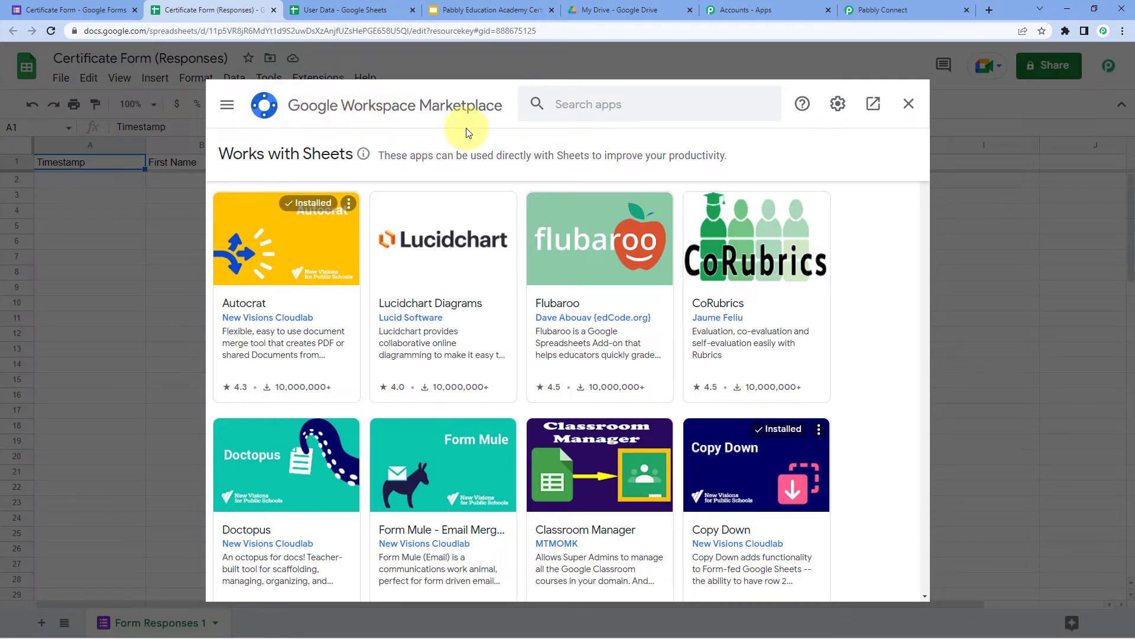
{"action": "left_click", "coordinate": [566, 104]}
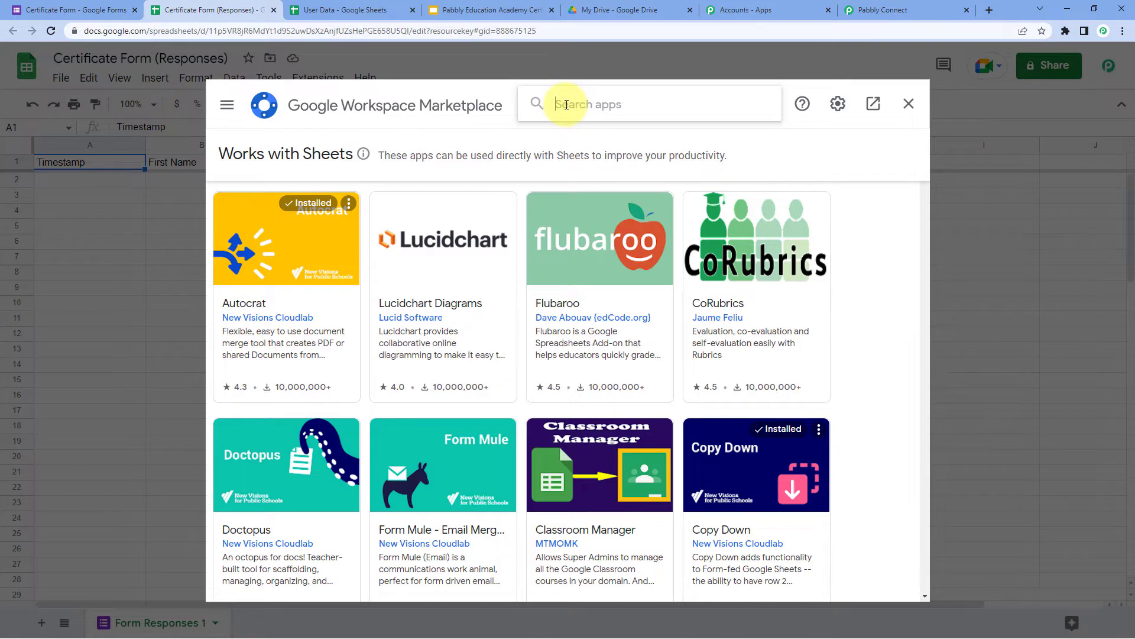
{"action": "type", "text": "Pabbly"}
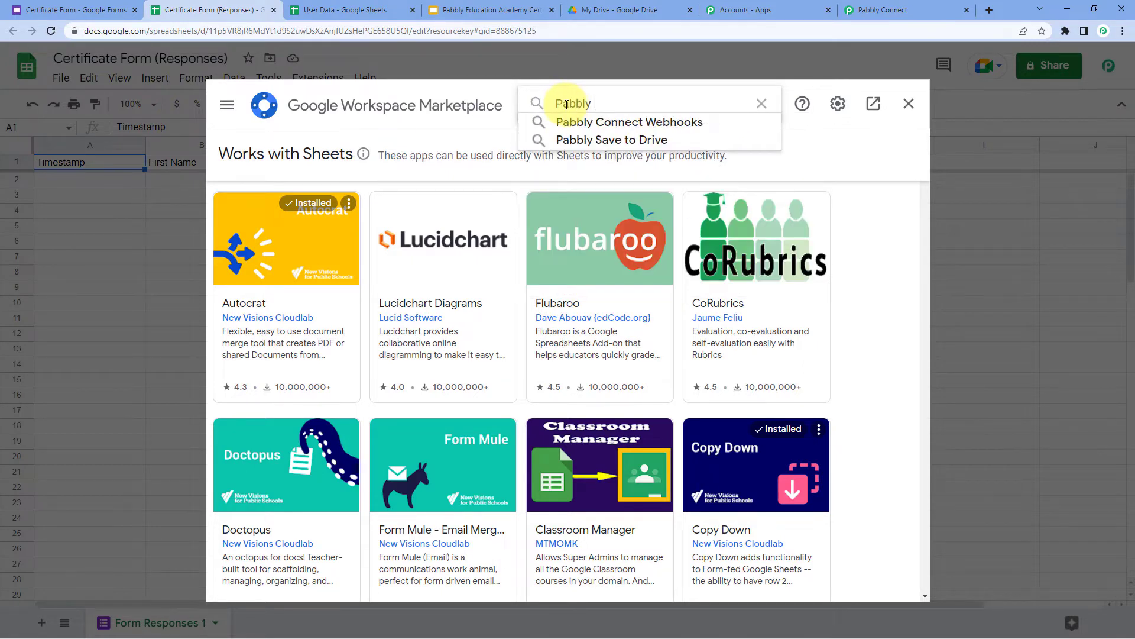
{"action": "left_click", "coordinate": [608, 122]}
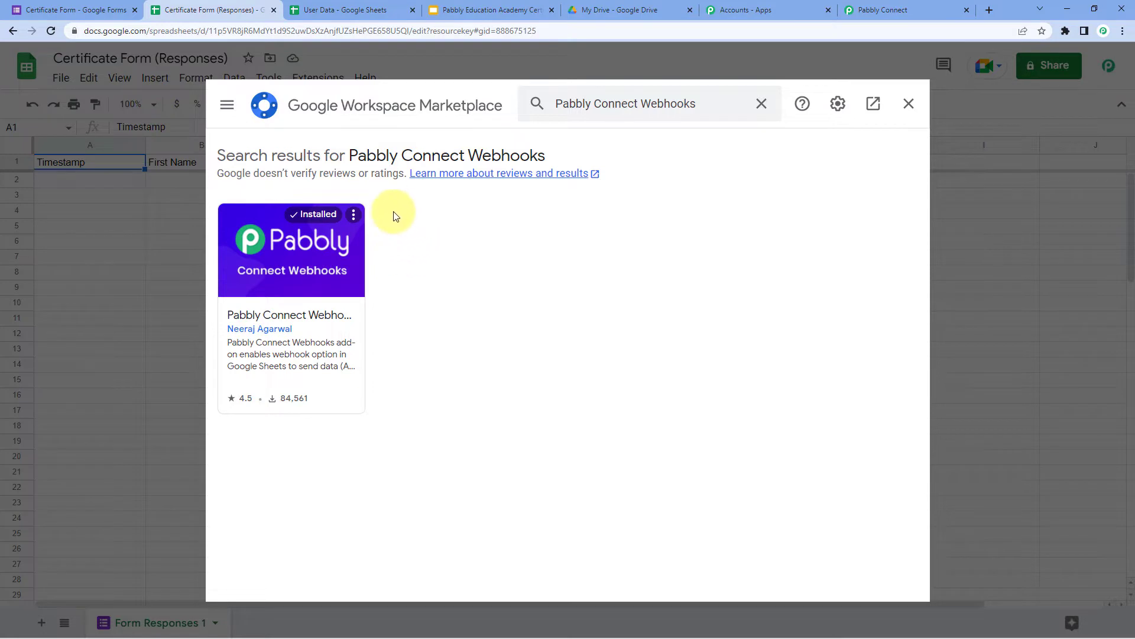
{"action": "left_click", "coordinate": [294, 258]}
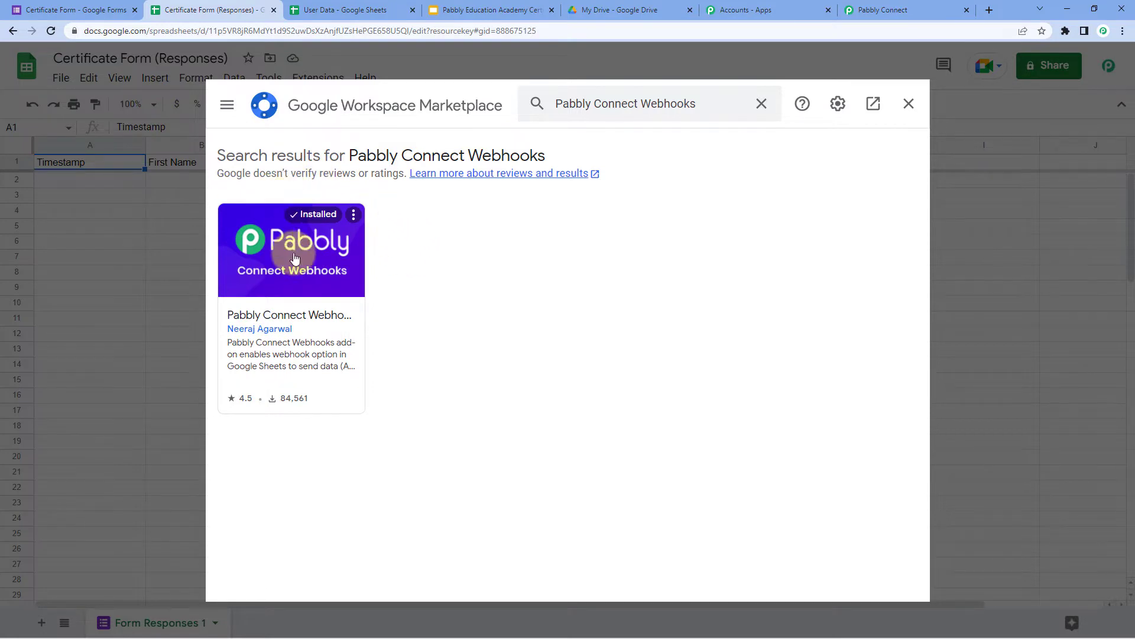
{"action": "left_click", "coordinate": [909, 104]}
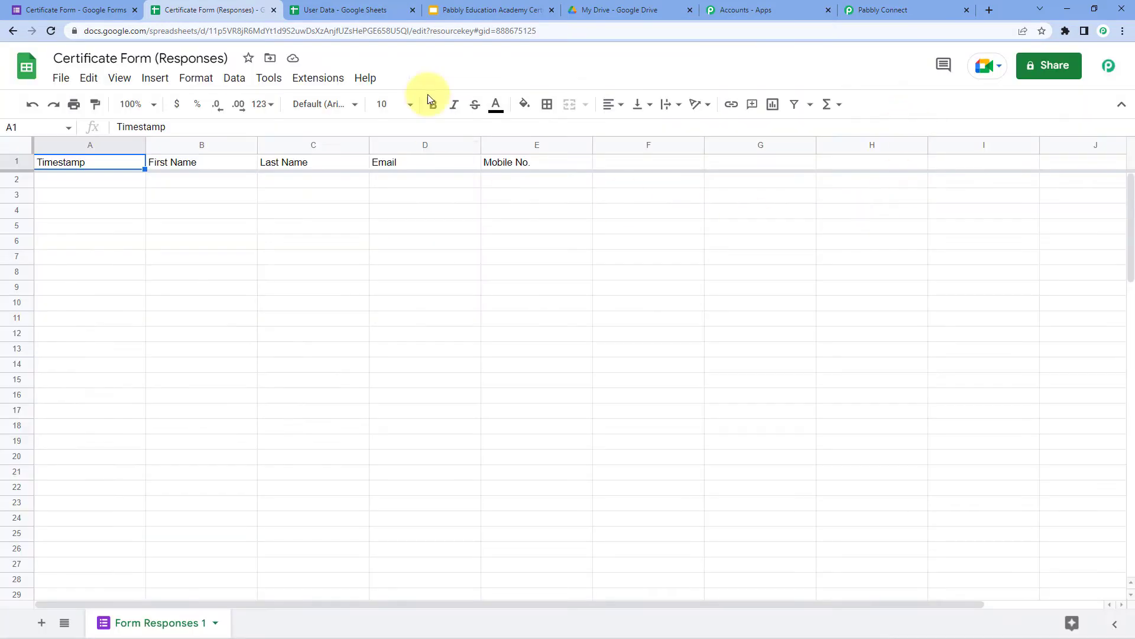
{"action": "left_click", "coordinate": [50, 30]}
Open the Pabbly Connect Webhooks Initial Setup and copy the workflow's webhook URL.
{"action": "left_click", "coordinate": [319, 88]}
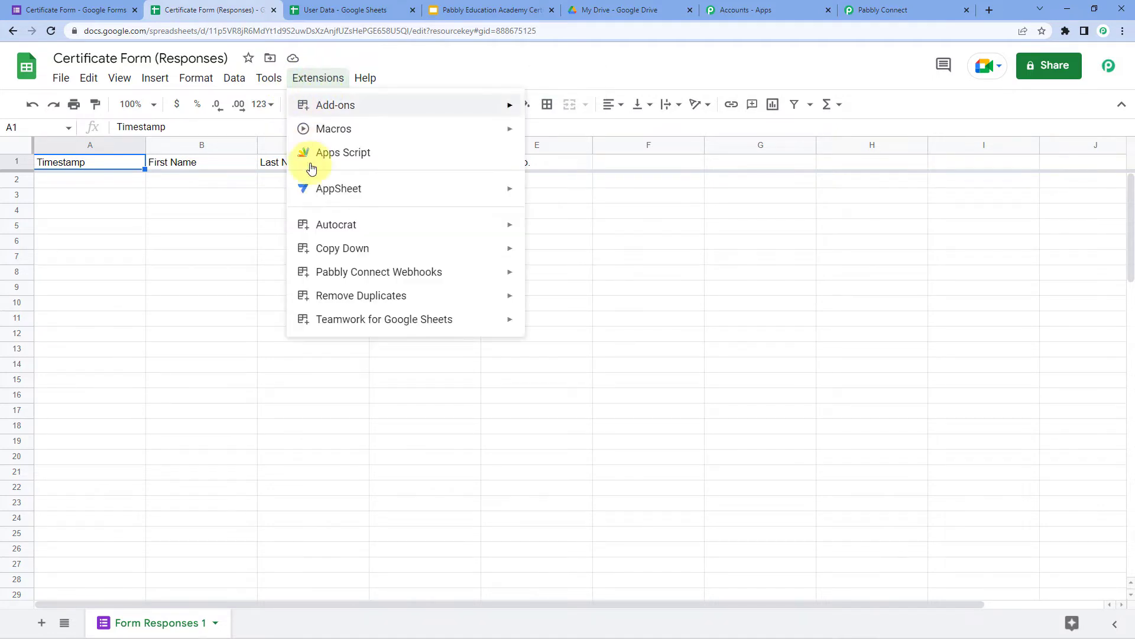
{"action": "mouse_move", "coordinate": [408, 280]}
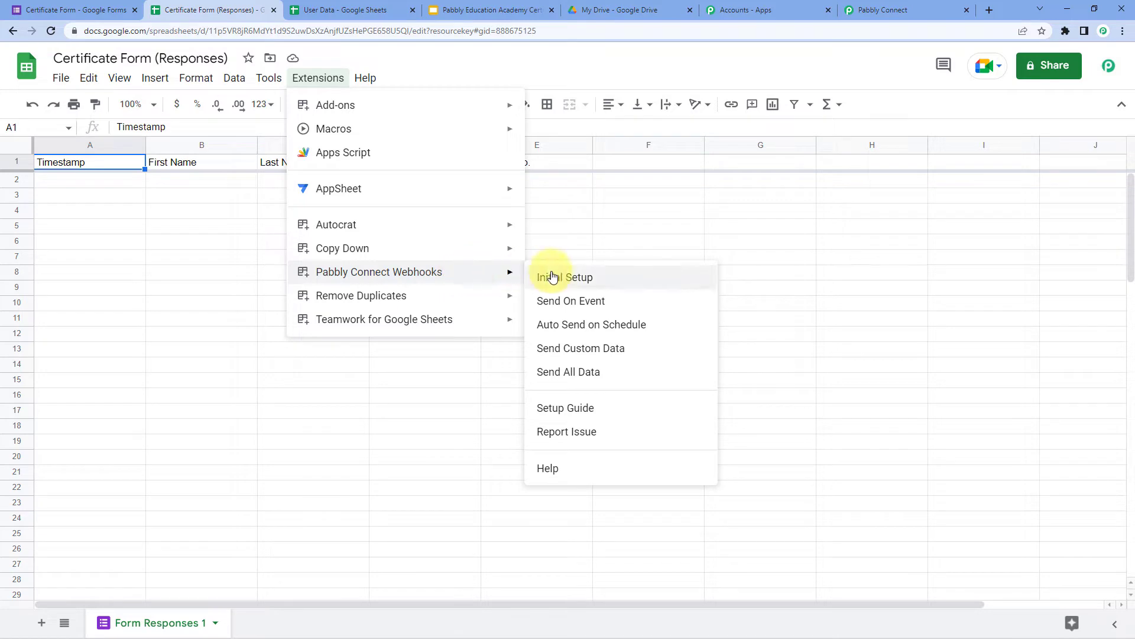
{"action": "left_click", "coordinate": [600, 278]}
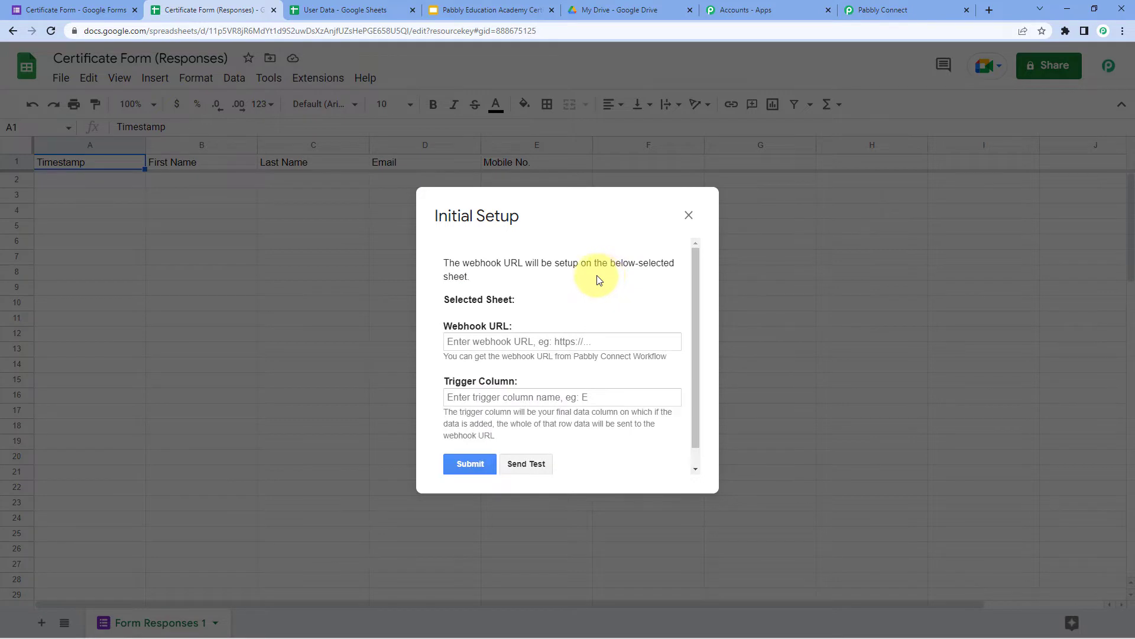
{"action": "scroll", "coordinate": [542, 303], "scroll_direction": "down", "scroll_amount": 1}
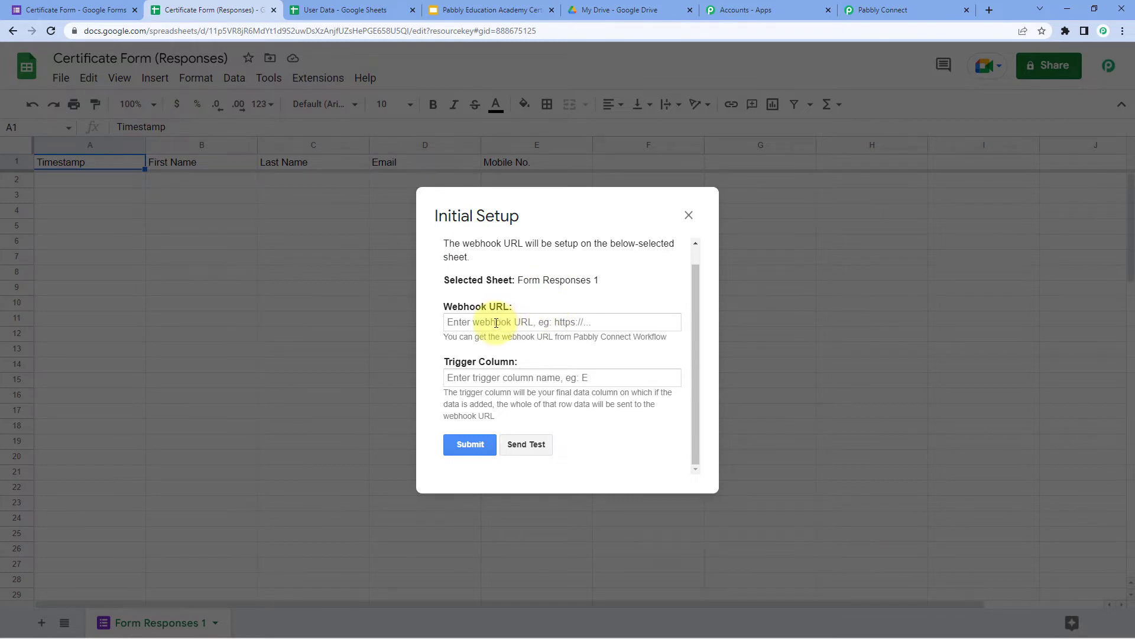
{"action": "left_click", "coordinate": [881, 10]}
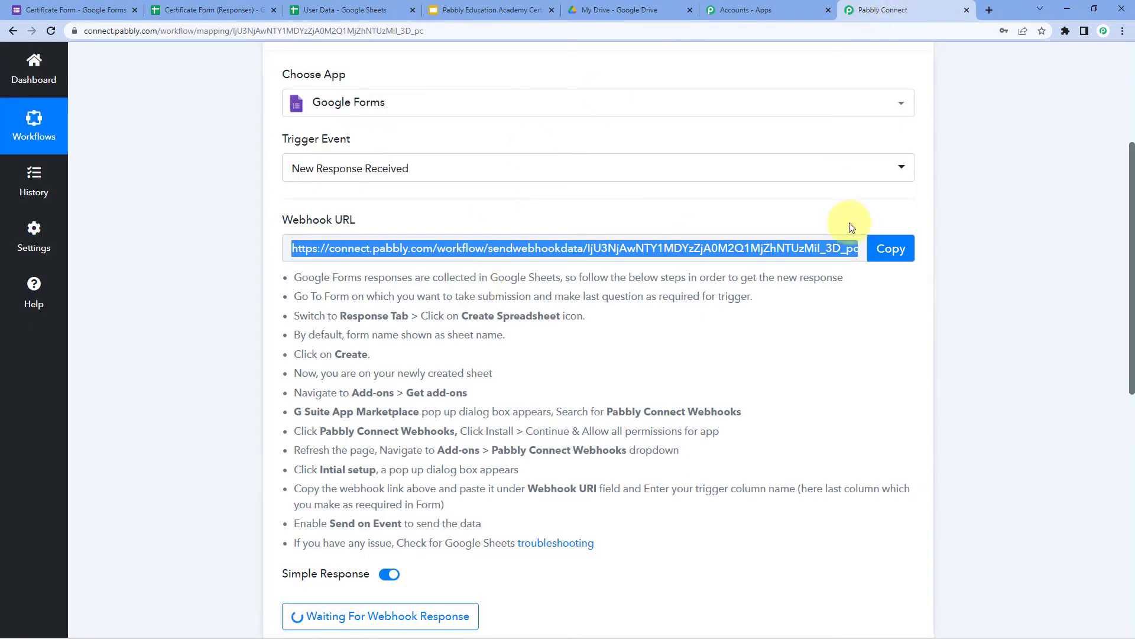
{"action": "left_click", "coordinate": [886, 249]}
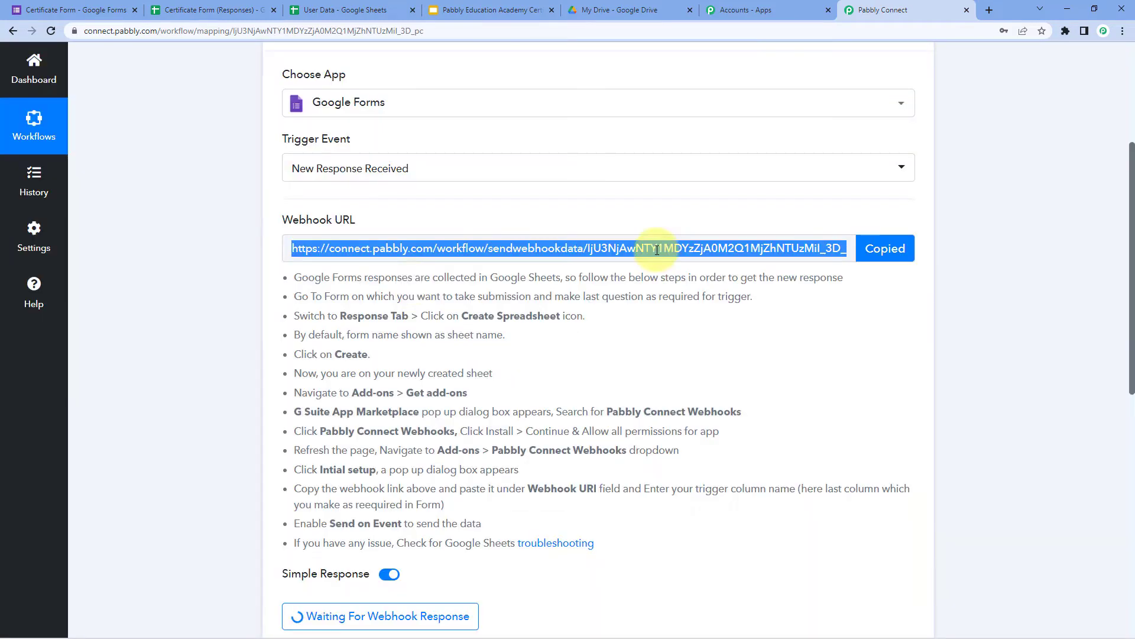
Paste the webhook URL into the setup, set trigger column E, and submit.
{"action": "left_click", "coordinate": [235, 9]}
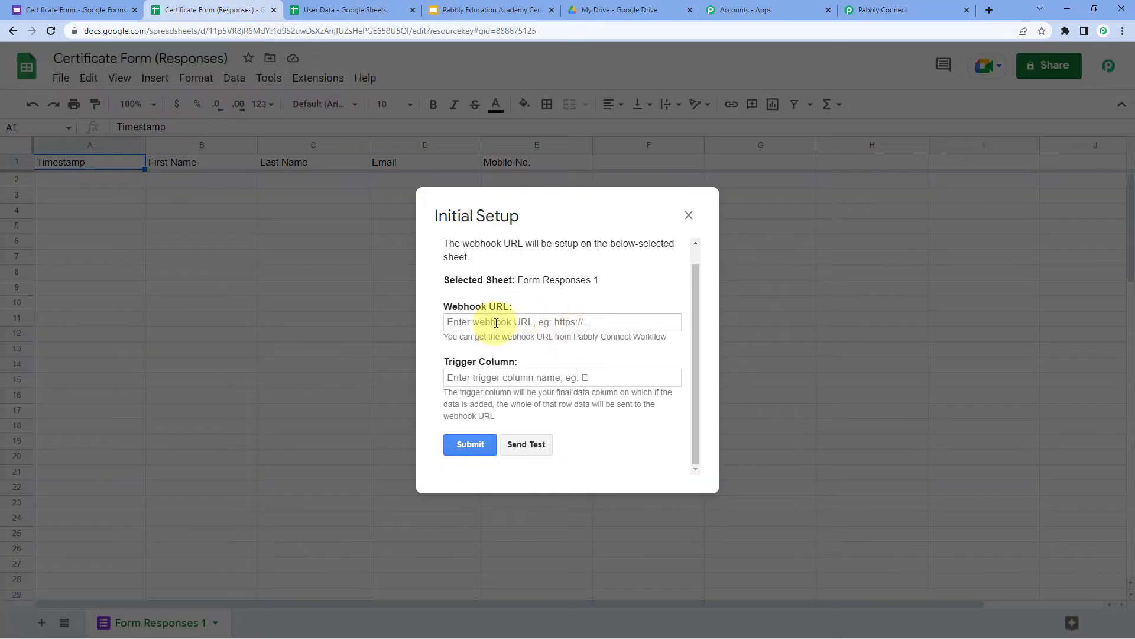
{"action": "left_click", "coordinate": [494, 323]}
{"action": "right_click", "coordinate": [494, 323]}
{"action": "left_click", "coordinate": [530, 420]}
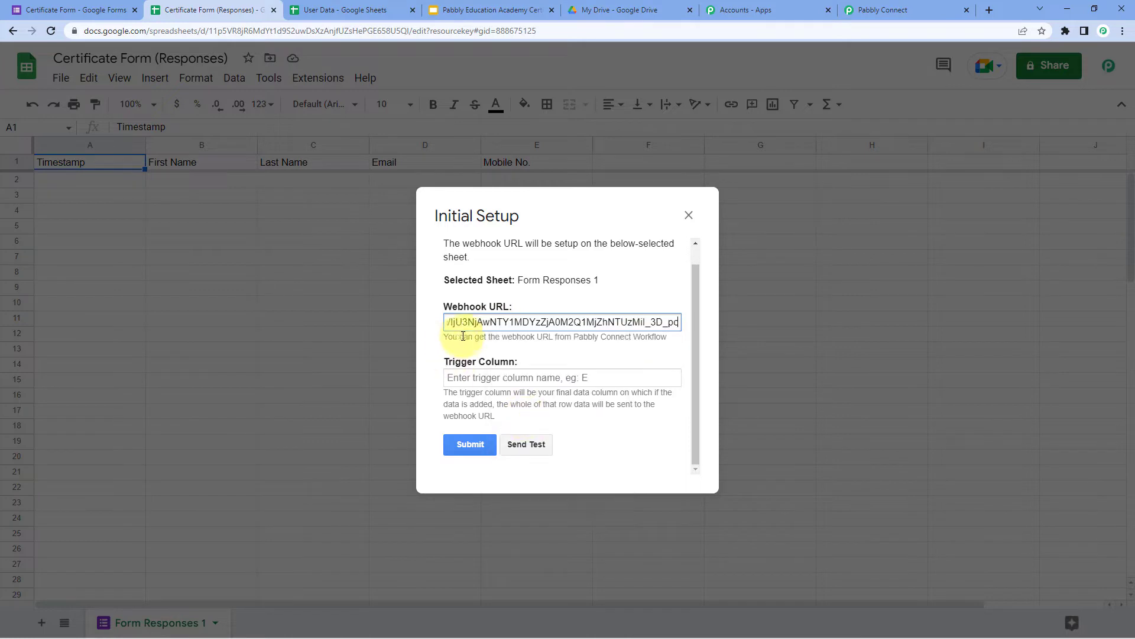
{"action": "left_click", "coordinate": [471, 354]}
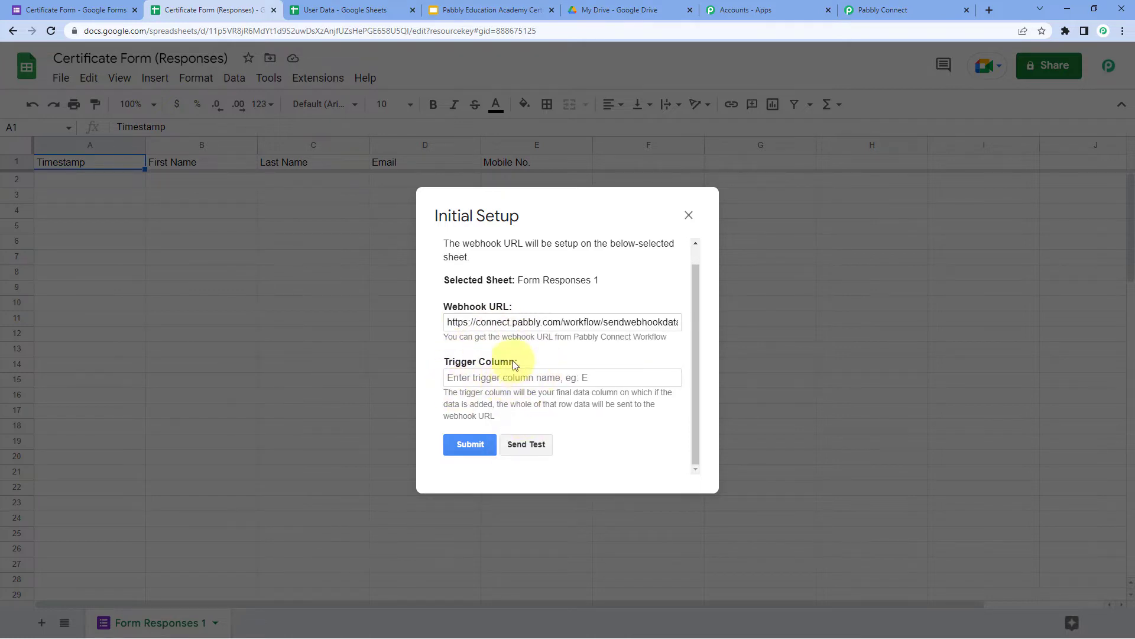
{"action": "left_click_drag", "start_coordinate": [555, 223], "coordinate": [610, 241]}
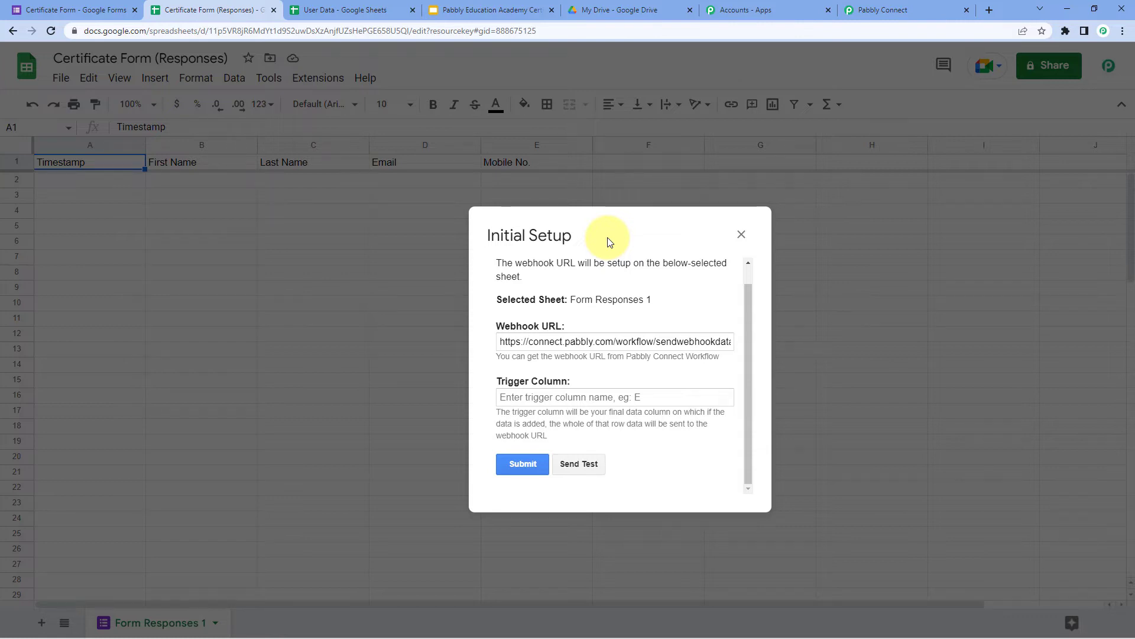
{"action": "left_click_drag", "start_coordinate": [609, 241], "coordinate": [738, 262]}
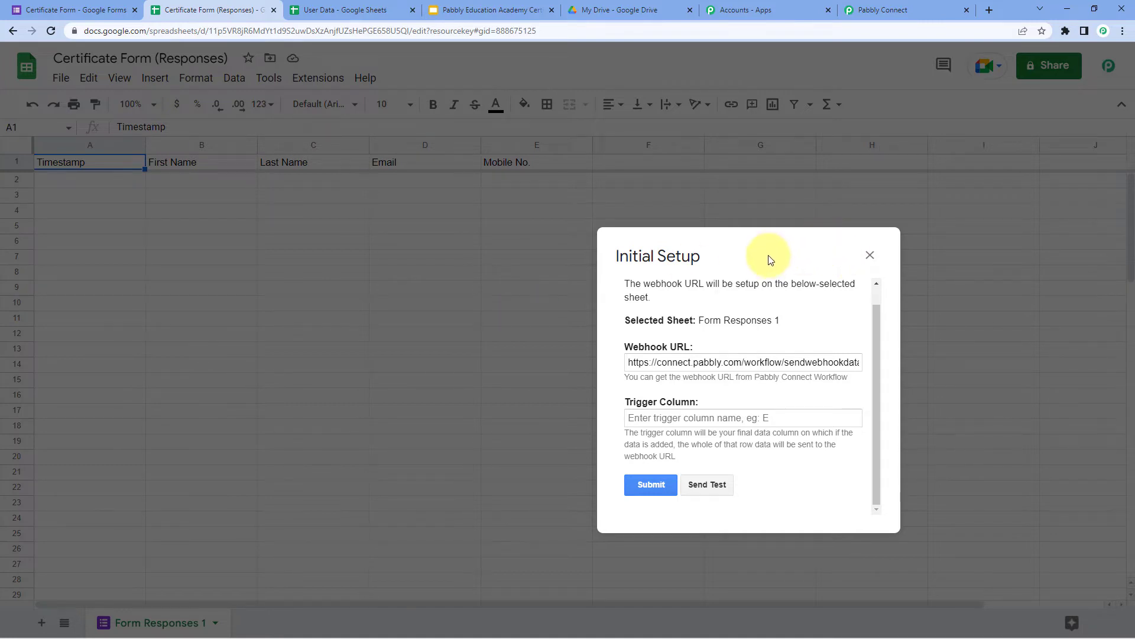
{"action": "left_click_drag", "start_coordinate": [769, 259], "coordinate": [563, 225]}
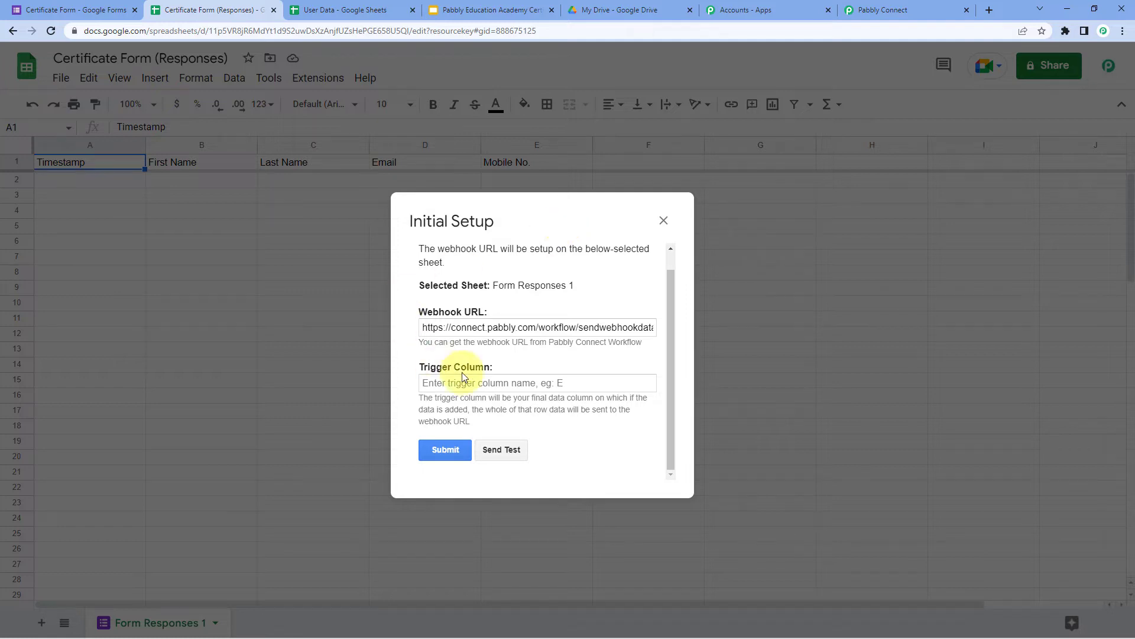
{"action": "left_click", "coordinate": [476, 384]}
{"action": "type", "text": "E"}
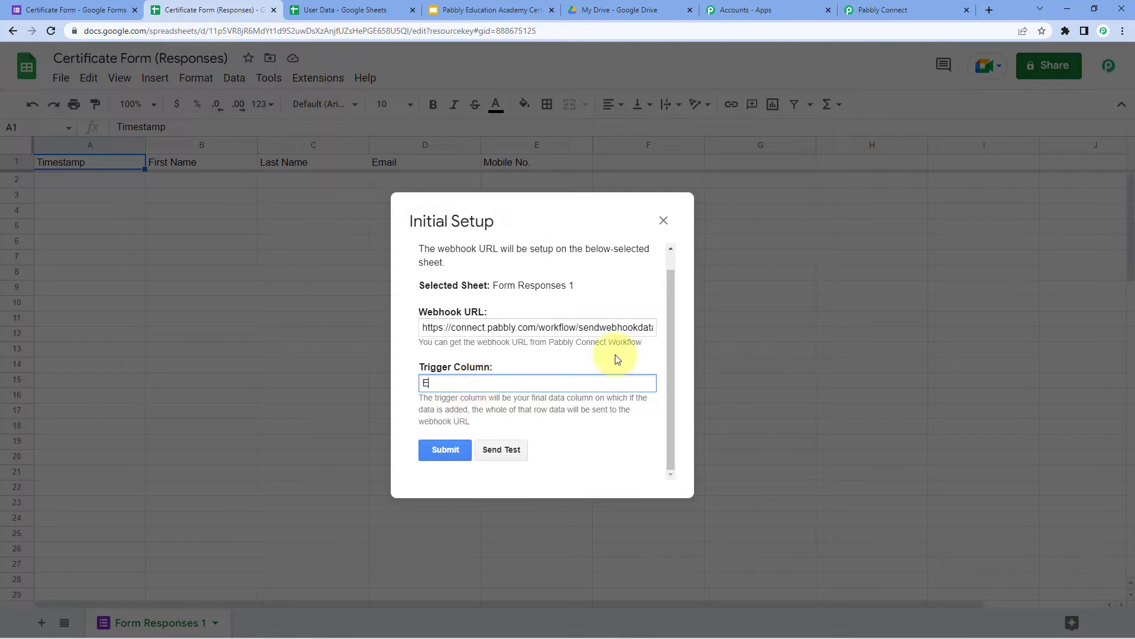
{"action": "left_click", "coordinate": [435, 450]}
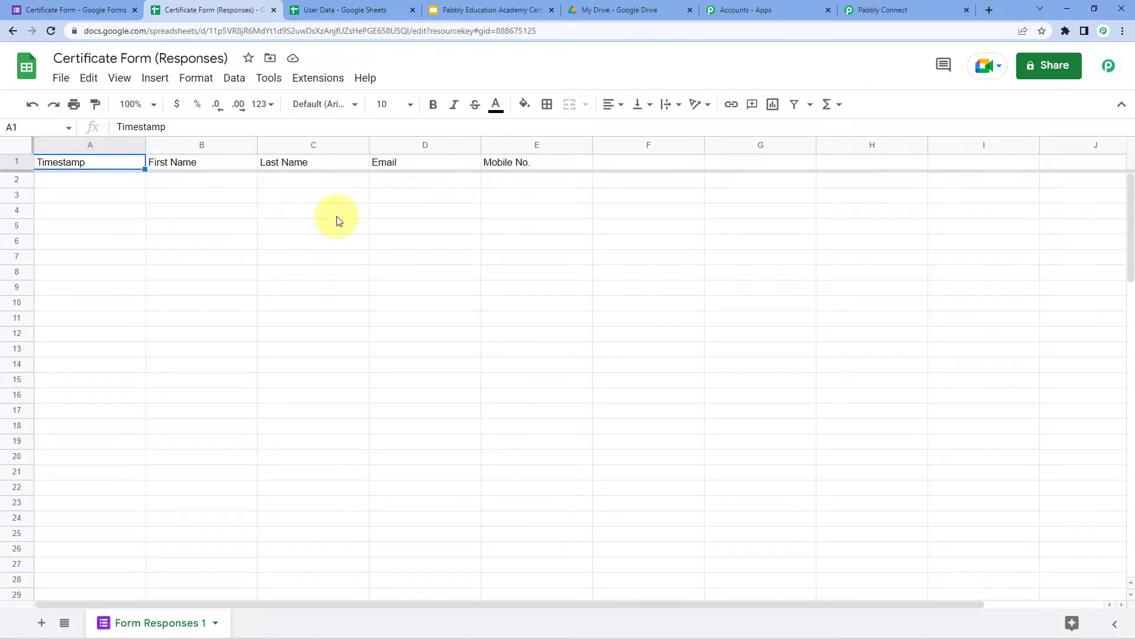
Enable Send On Event from the Pabbly Connect Webhooks extension menu.
{"action": "left_click", "coordinate": [315, 79]}
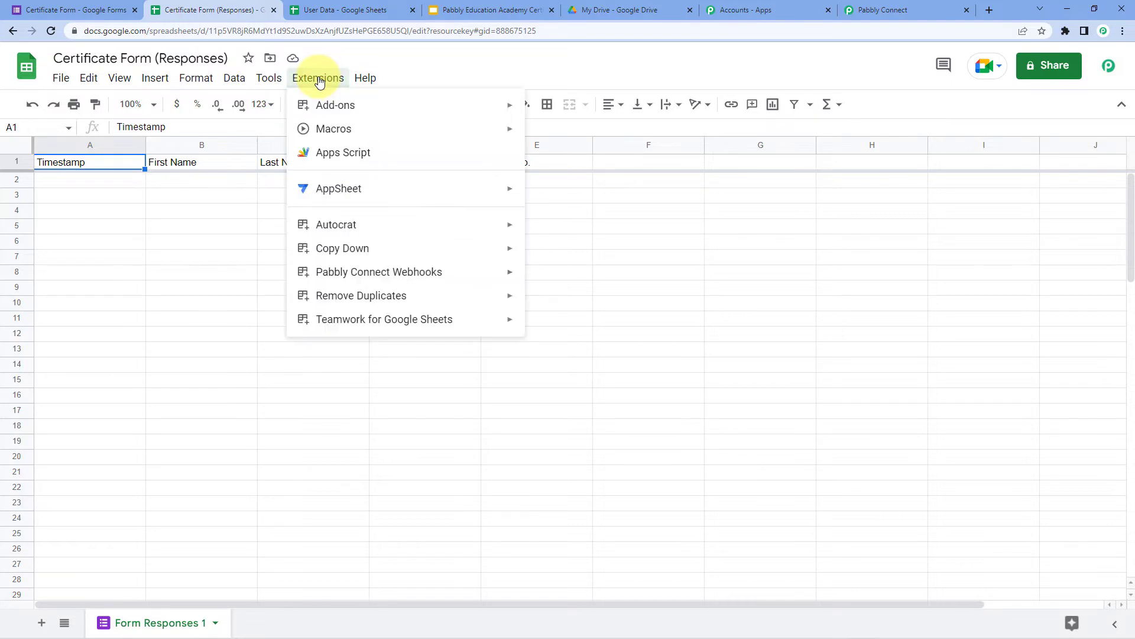
{"action": "mouse_move", "coordinate": [413, 278]}
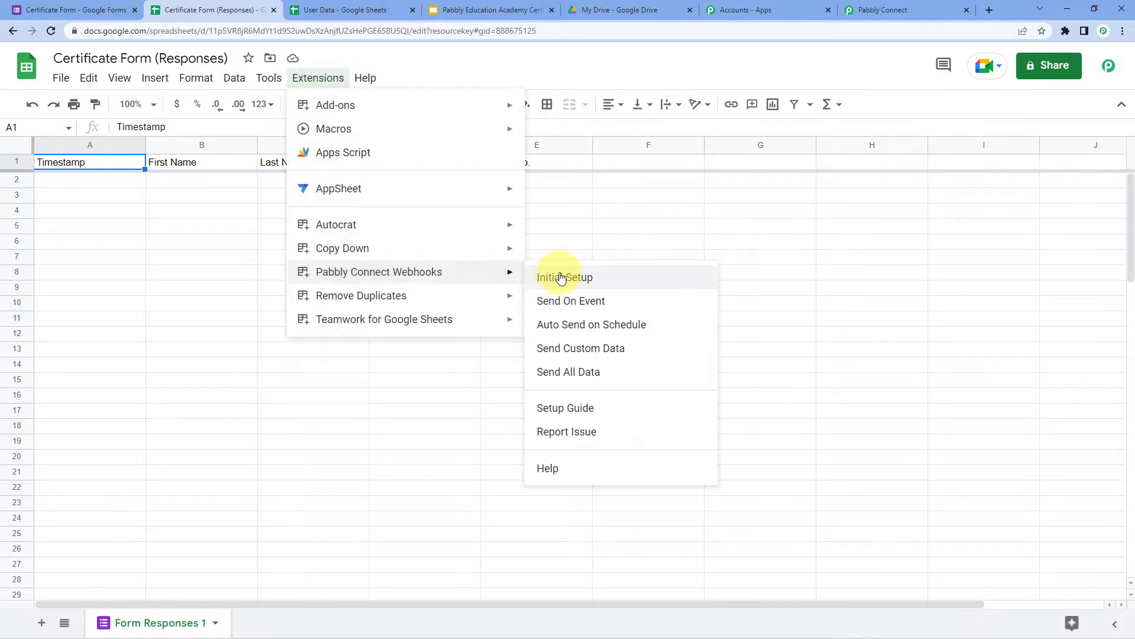
{"action": "left_click", "coordinate": [541, 300]}
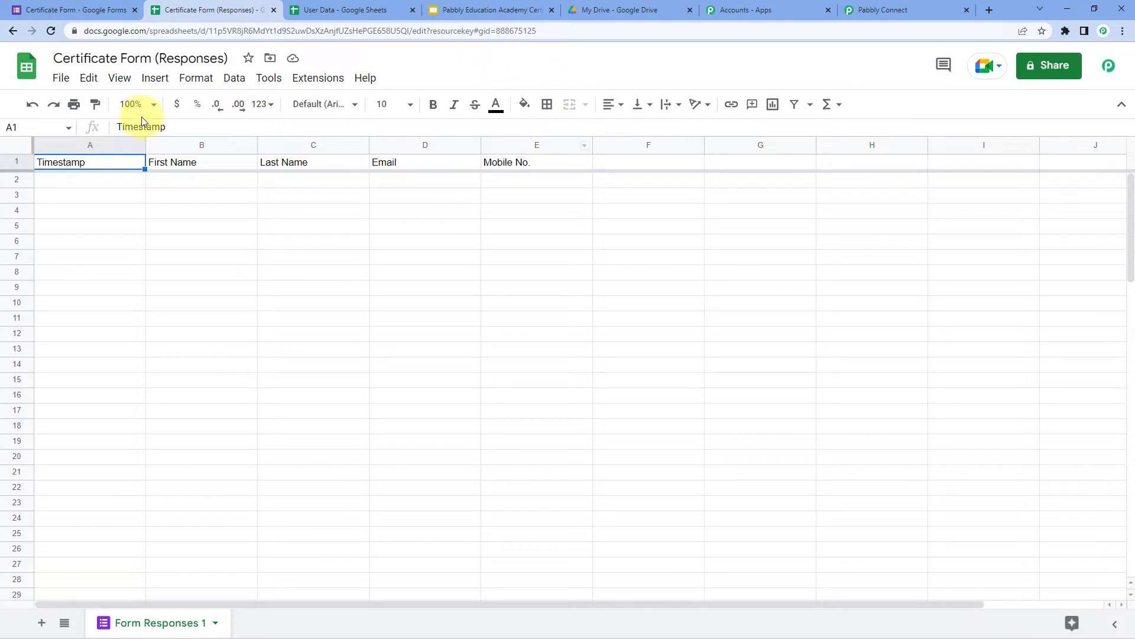
Open the live preview of the Certificate Form.
{"action": "left_click", "coordinate": [93, 7]}
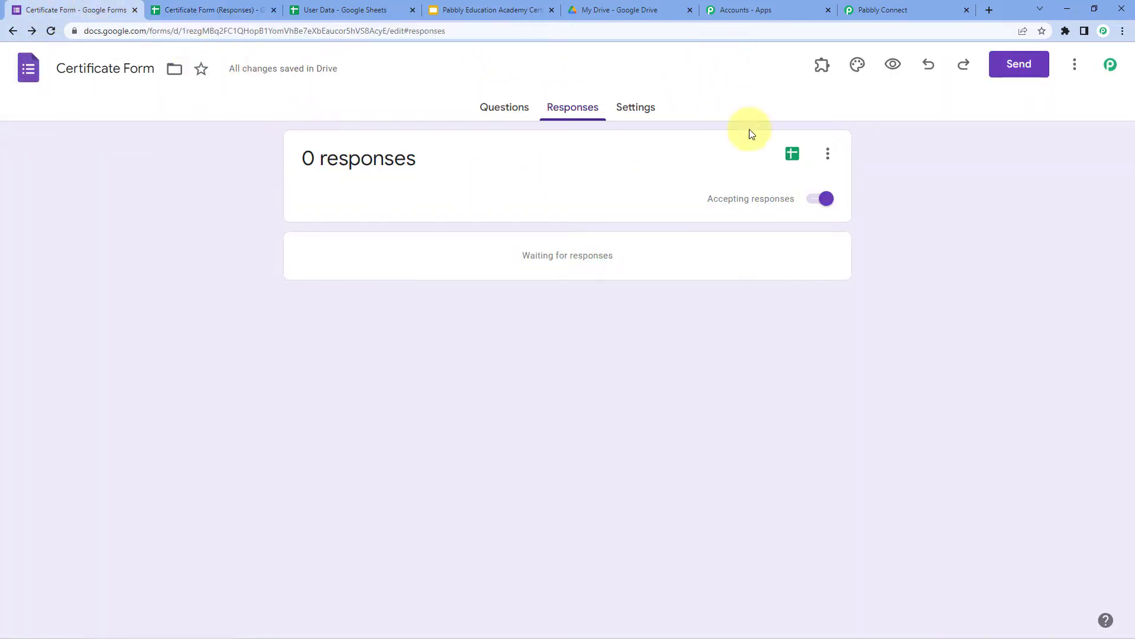
{"action": "left_click", "coordinate": [887, 71]}
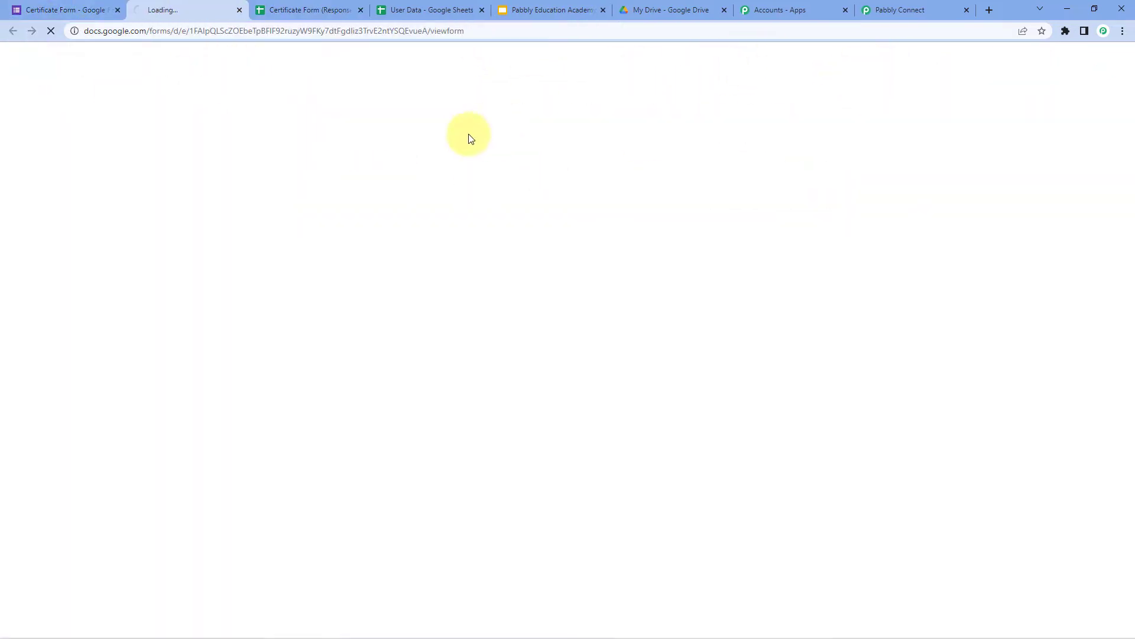
{"action": "scroll", "coordinate": [406, 141], "scroll_direction": "down", "scroll_amount": 2}
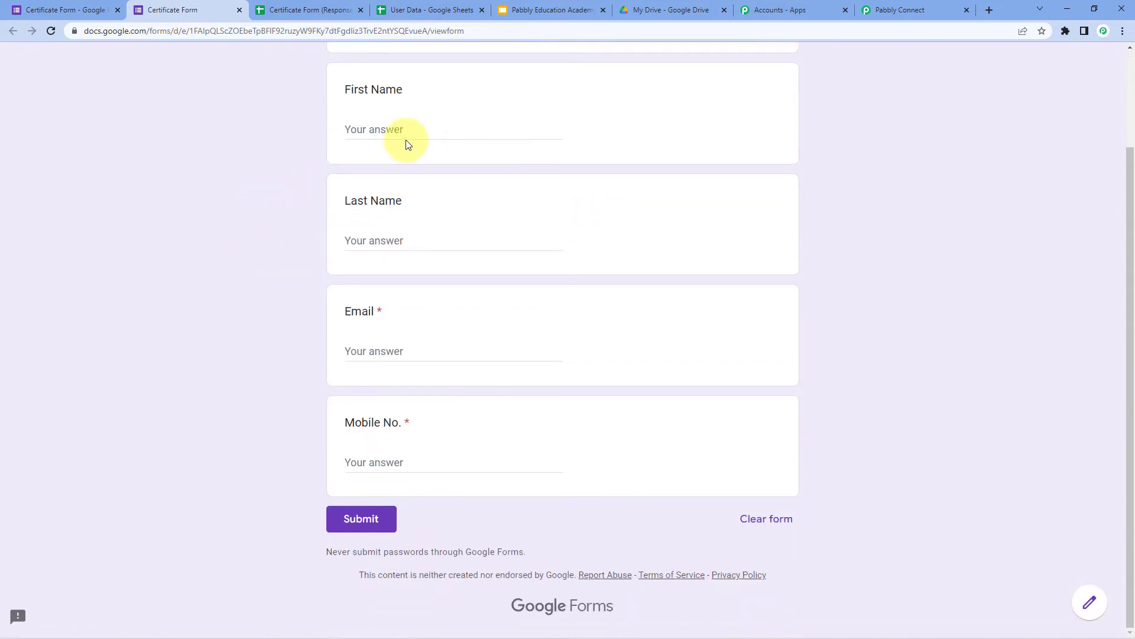
Submit a test response with a sample name, e-mail and mobile number, then view the responses sheet.
{"action": "left_click", "coordinate": [399, 129]}
{"action": "type", "text": "D"}
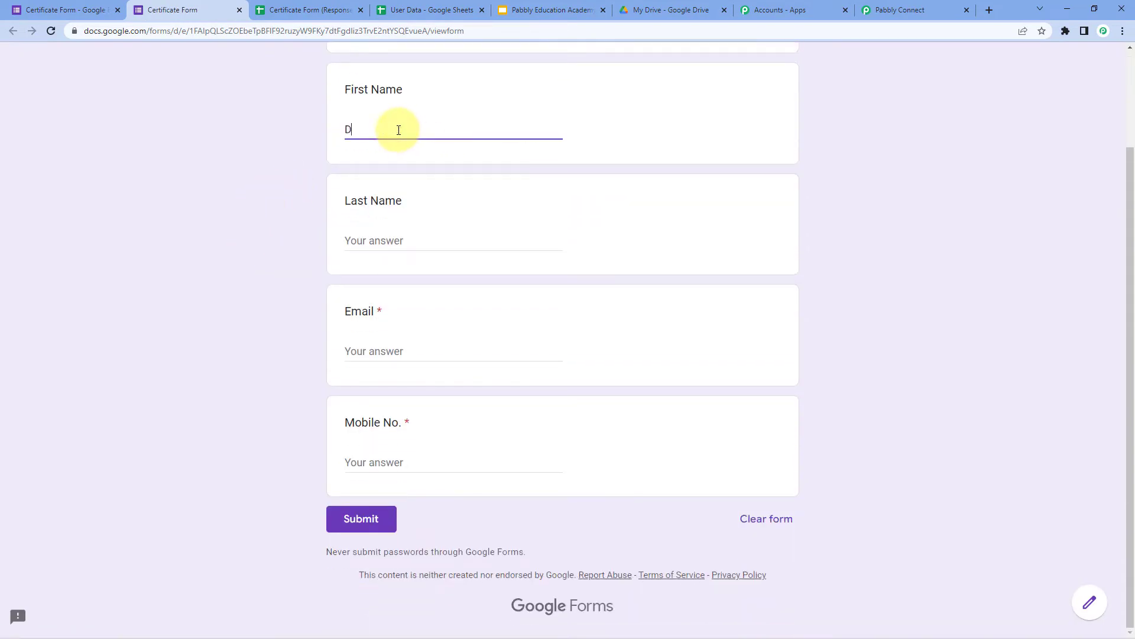
{"action": "type", "text": "ummy"}
{"action": "key", "text": "Tab"}
{"action": "type", "text": "Name"}
{"action": "key", "text": "Tab"}
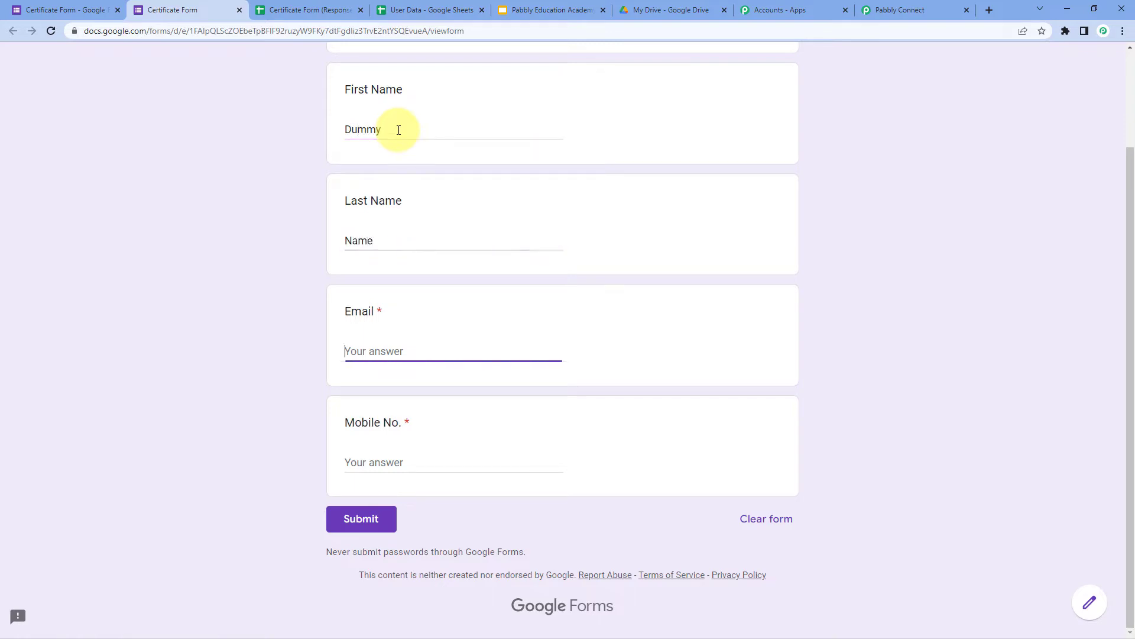
{"action": "type", "text": "demo@p"}
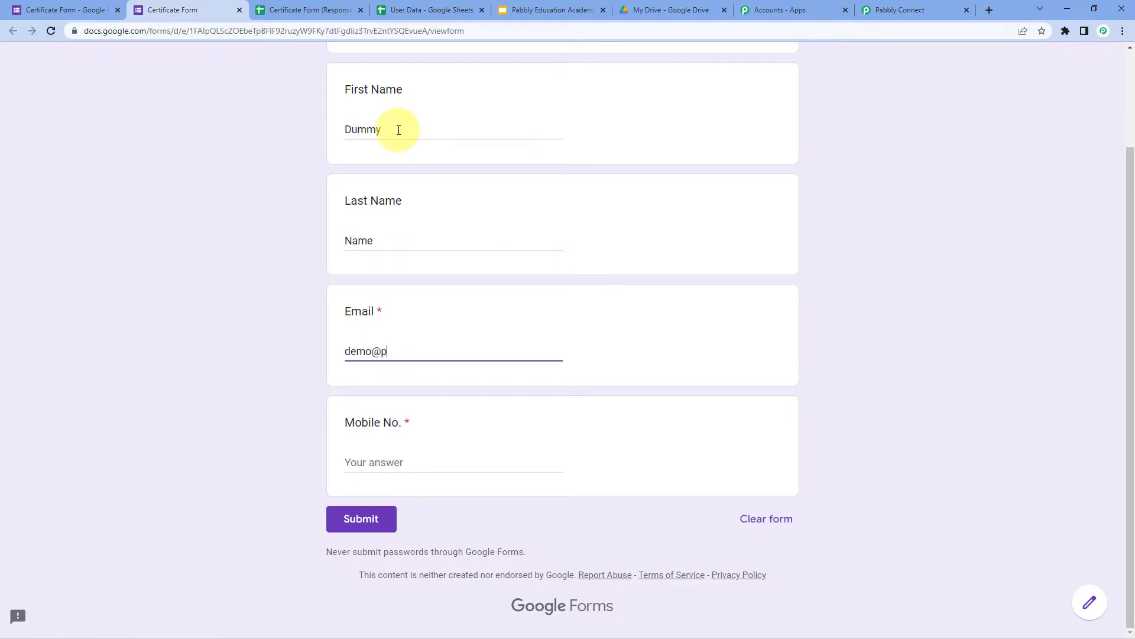
{"action": "type", "text": "abblytuts.com"}
{"action": "key", "text": "Tab"}
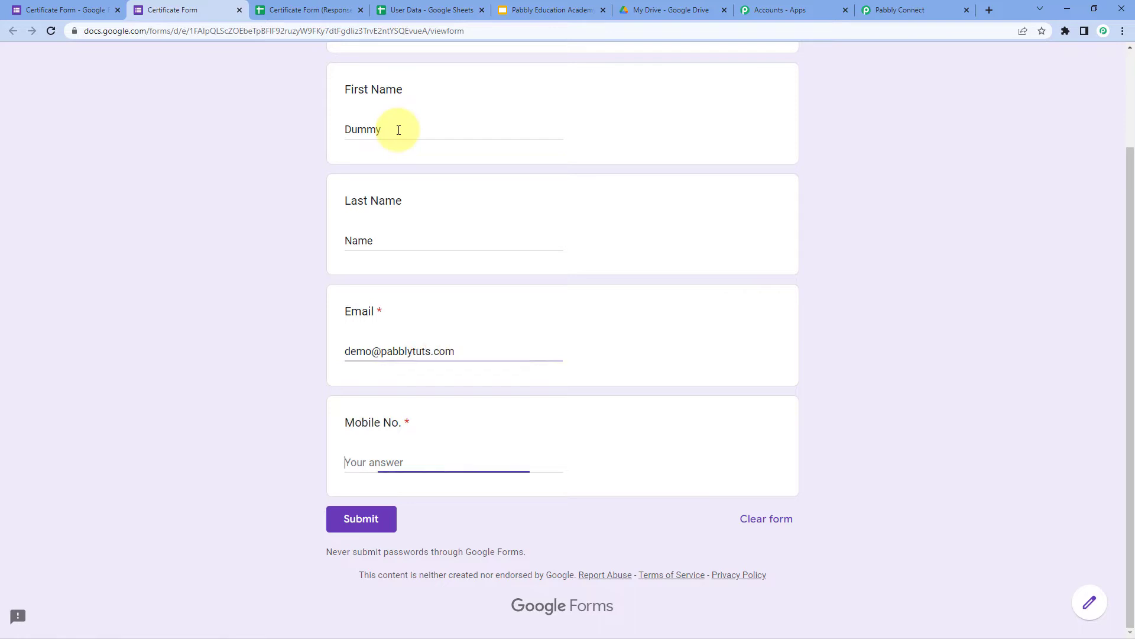
{"action": "type", "text": "1234567890"}
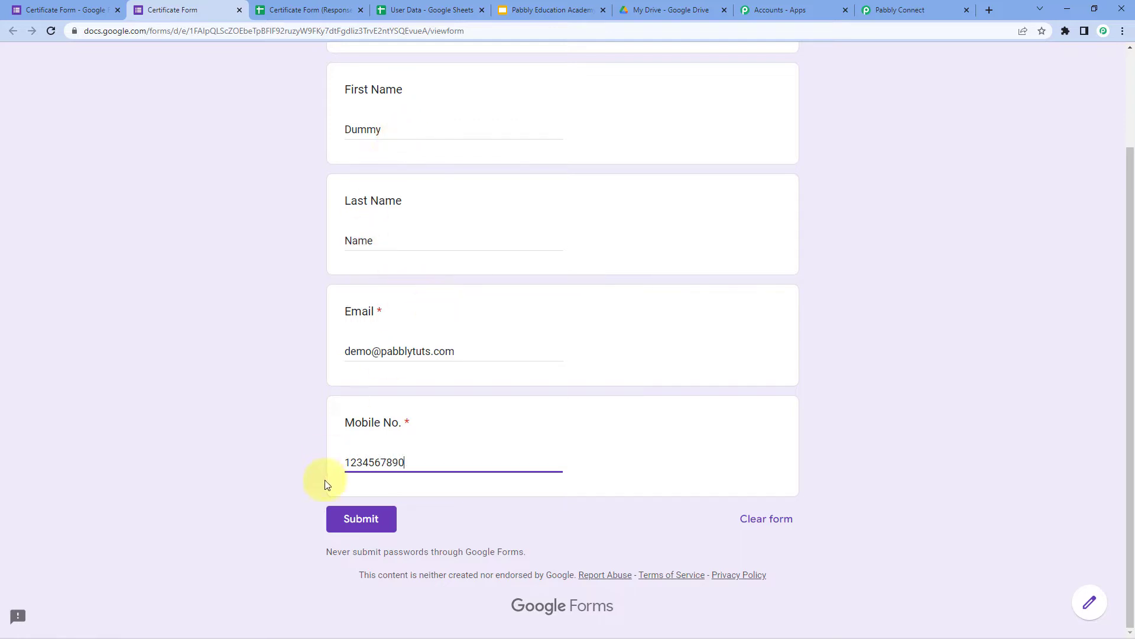
{"action": "left_click", "coordinate": [379, 519]}
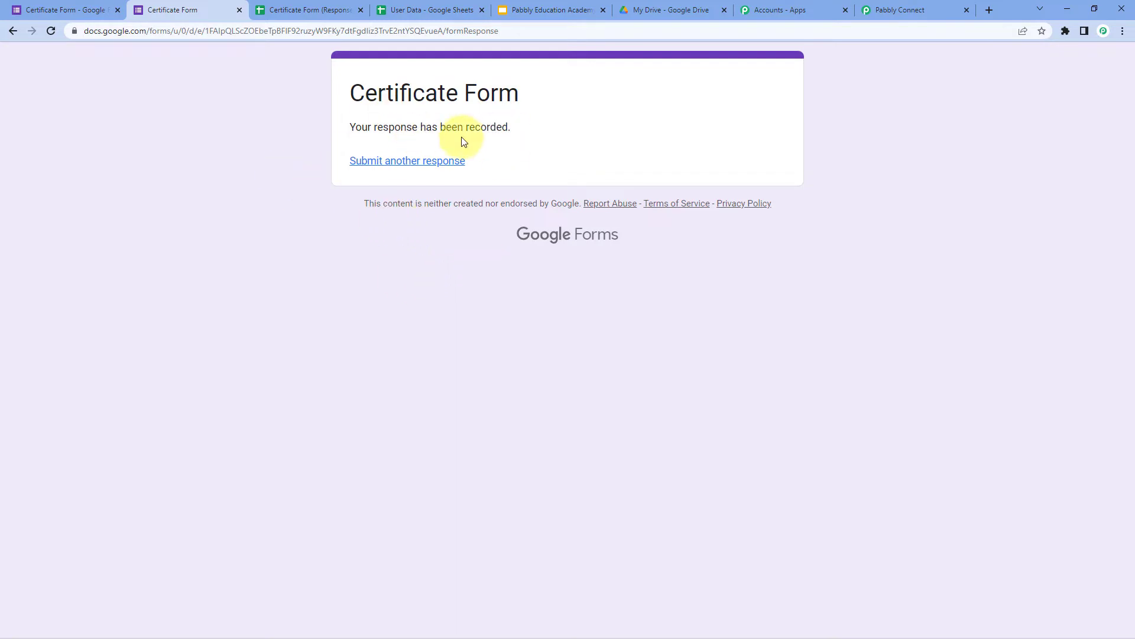
{"action": "left_click", "coordinate": [303, 6]}
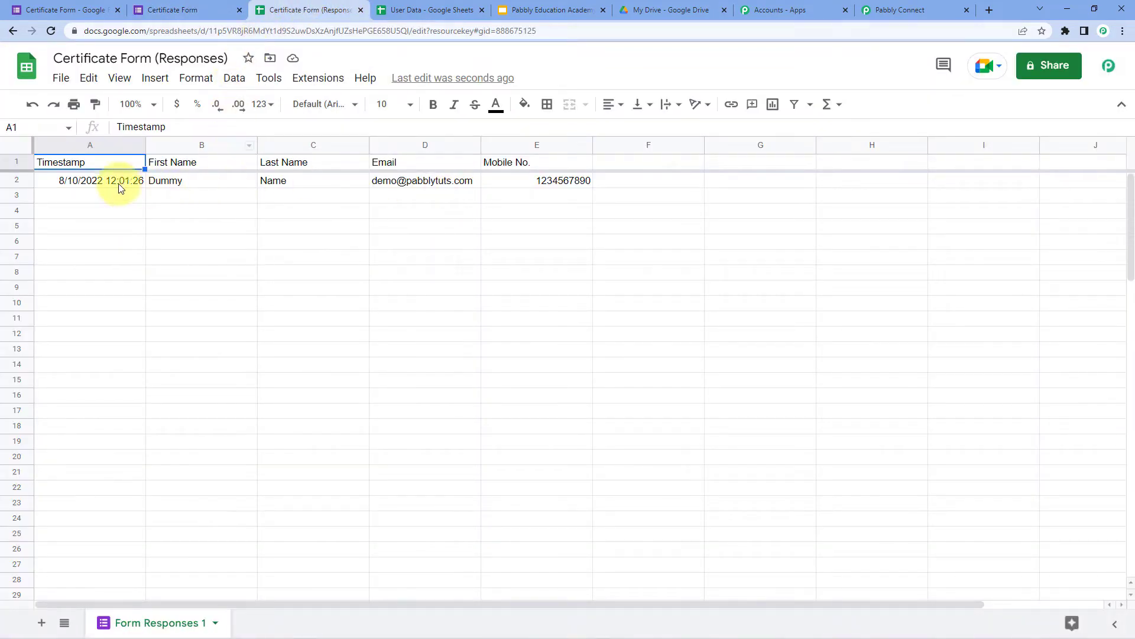
Review the captured First Name, Last Name, Email and Mobile No. values in the trigger response.
{"action": "left_click", "coordinate": [886, 4]}
{"action": "left_click", "coordinate": [169, 271]}
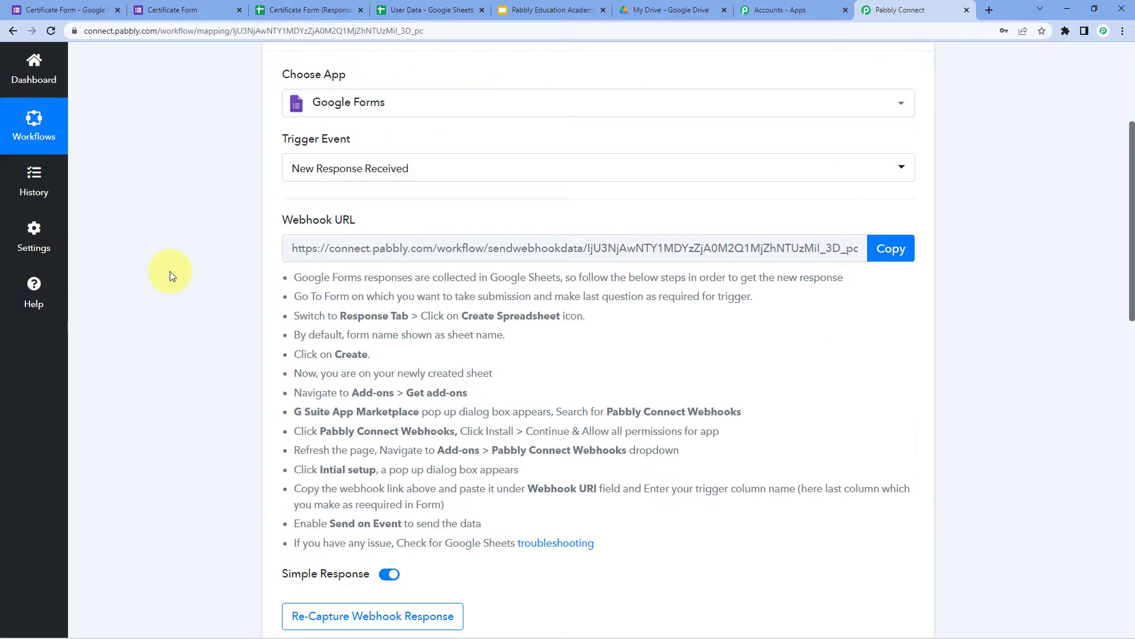
{"action": "scroll", "coordinate": [169, 271], "scroll_direction": "down", "scroll_amount": 4}
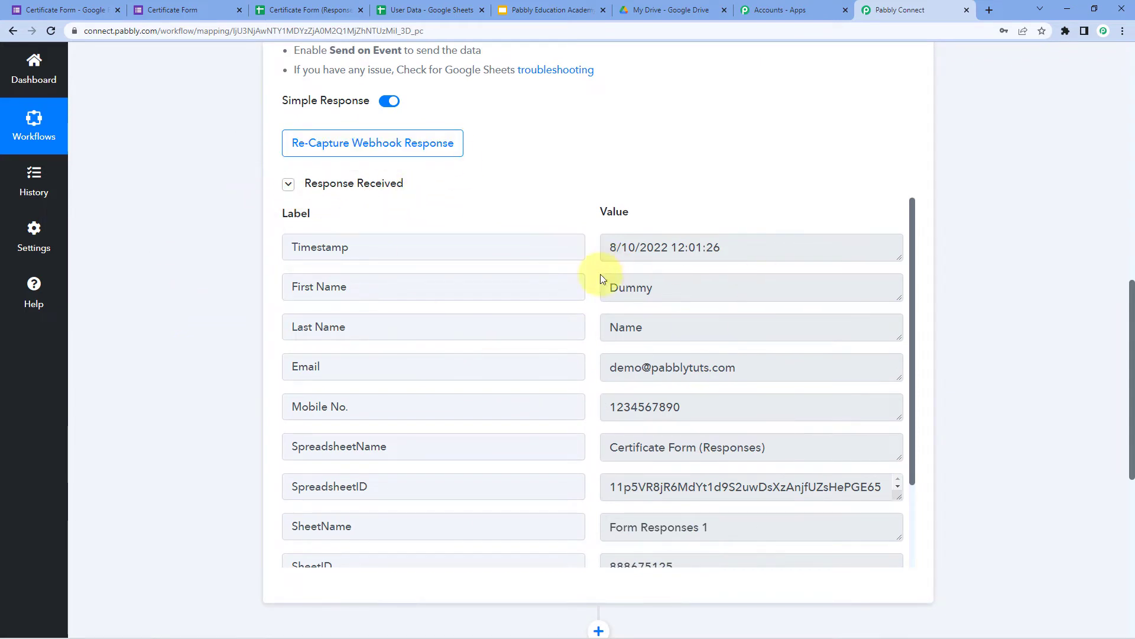
{"action": "left_click", "coordinate": [694, 283]}
{"action": "left_click_drag", "start_coordinate": [693, 283], "coordinate": [583, 286]}
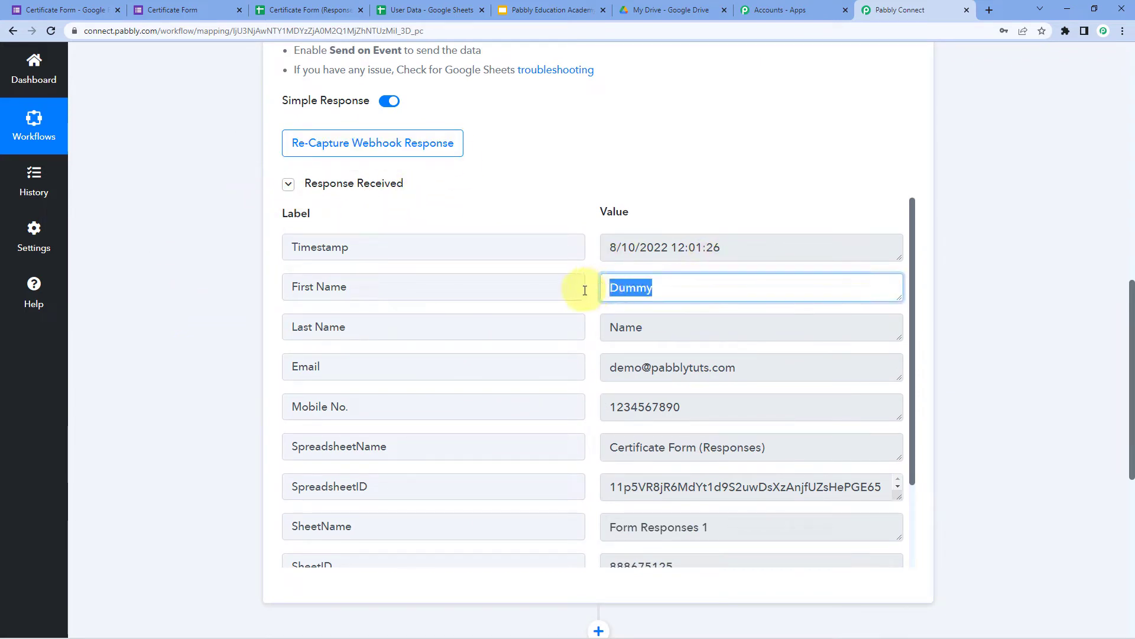
{"action": "double_click", "coordinate": [640, 334]}
{"action": "left_click", "coordinate": [750, 373]}
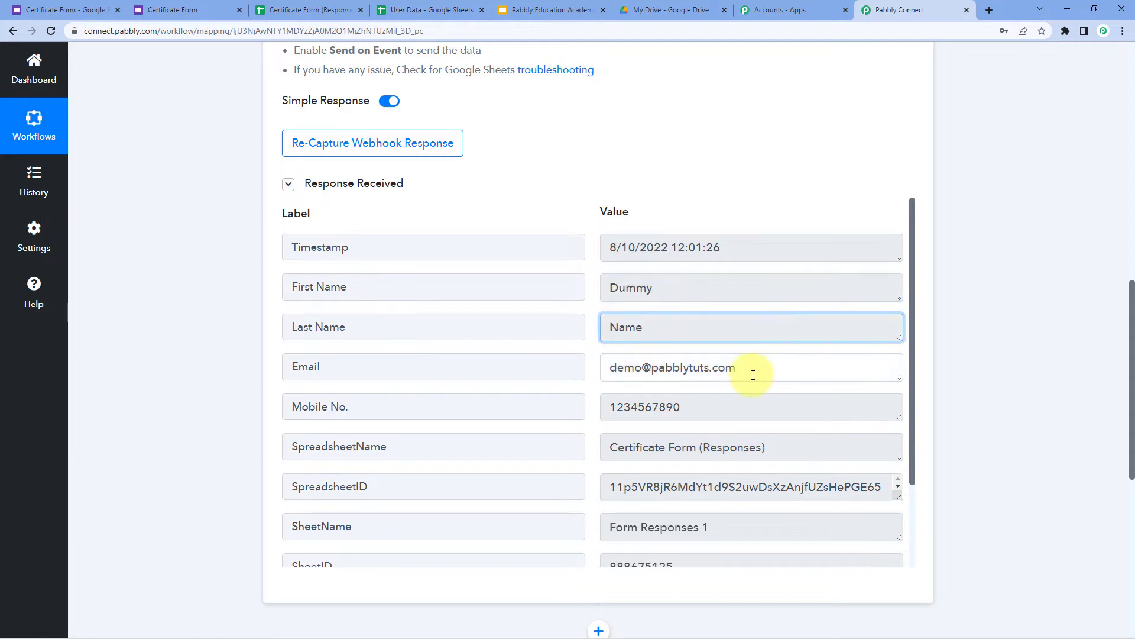
{"action": "left_click_drag", "start_coordinate": [750, 373], "coordinate": [583, 373]}
{"action": "left_click_drag", "start_coordinate": [727, 413], "coordinate": [588, 337]}
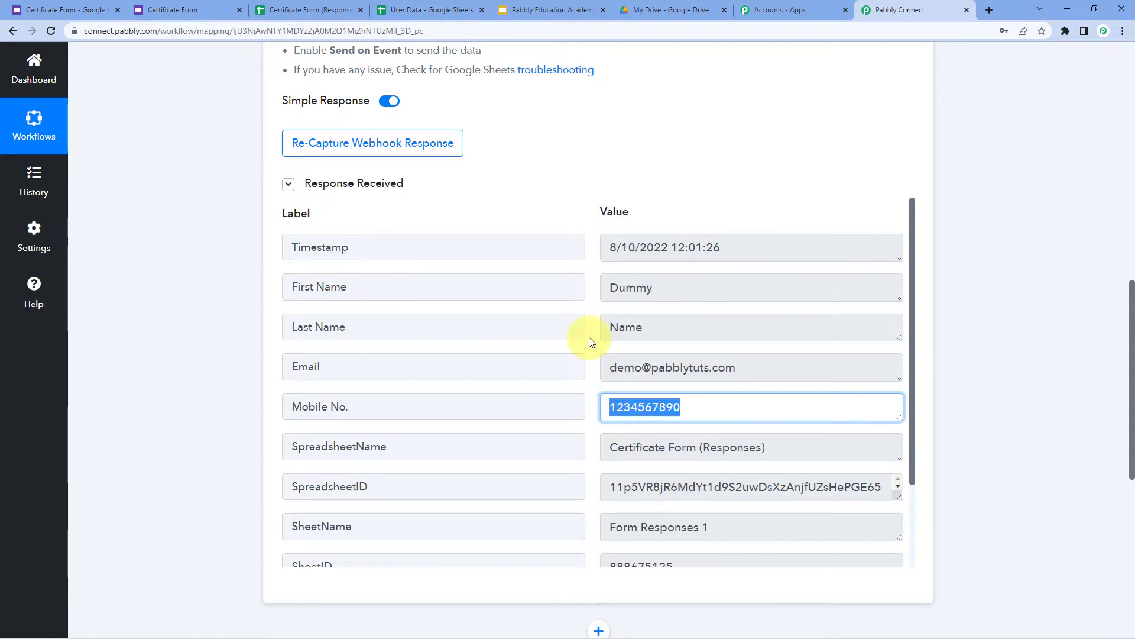
{"action": "left_click", "coordinate": [588, 337]}
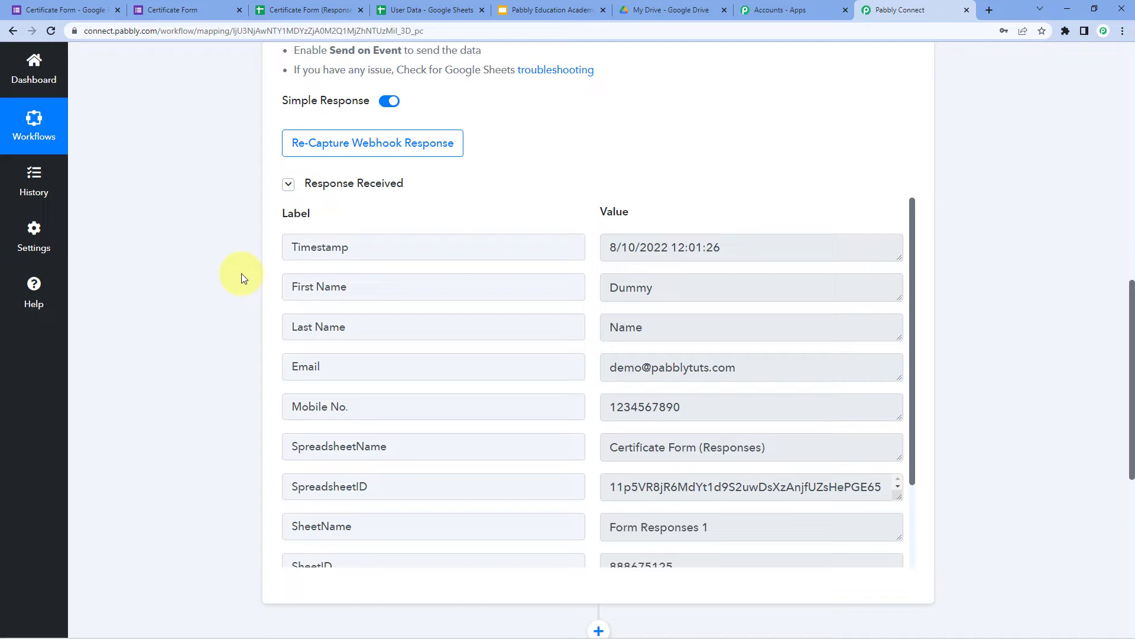
{"action": "left_click", "coordinate": [417, 9]}
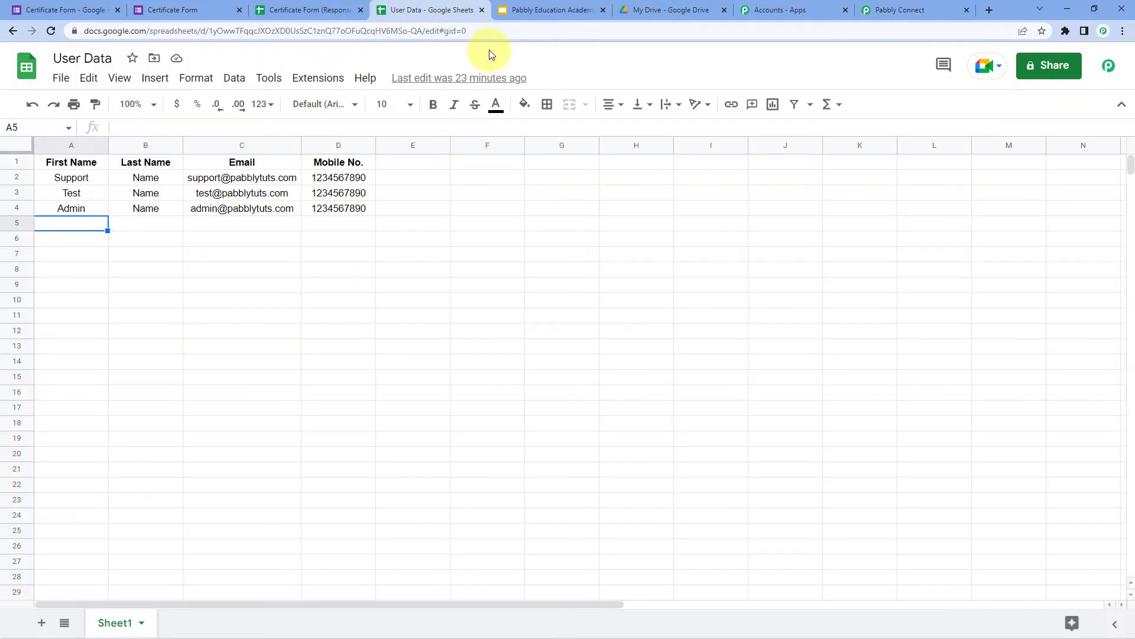
{"action": "left_click", "coordinate": [73, 214]}
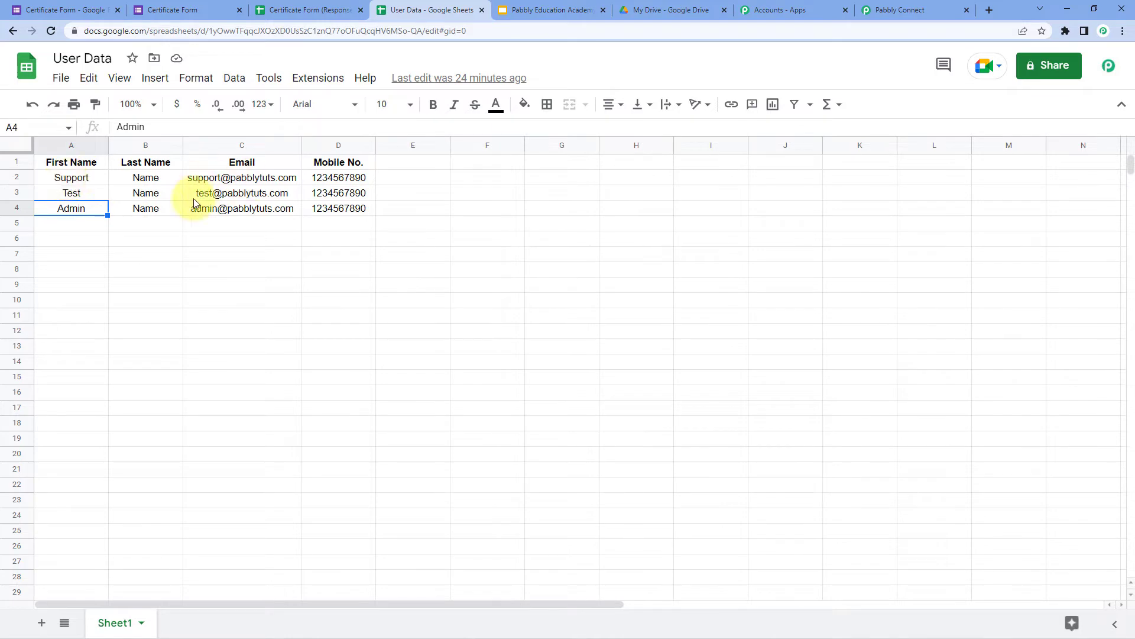
{"action": "left_click_drag", "start_coordinate": [83, 165], "coordinate": [148, 164]}
{"action": "left_click_drag", "start_coordinate": [226, 182], "coordinate": [337, 207]}
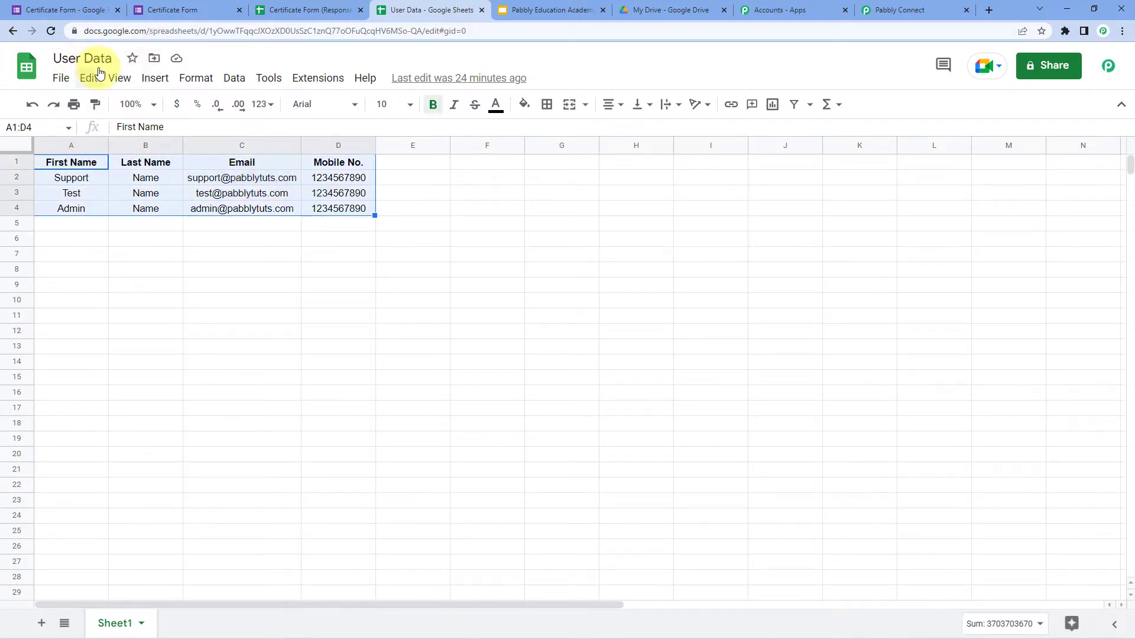
{"action": "left_click", "coordinate": [890, 8]}
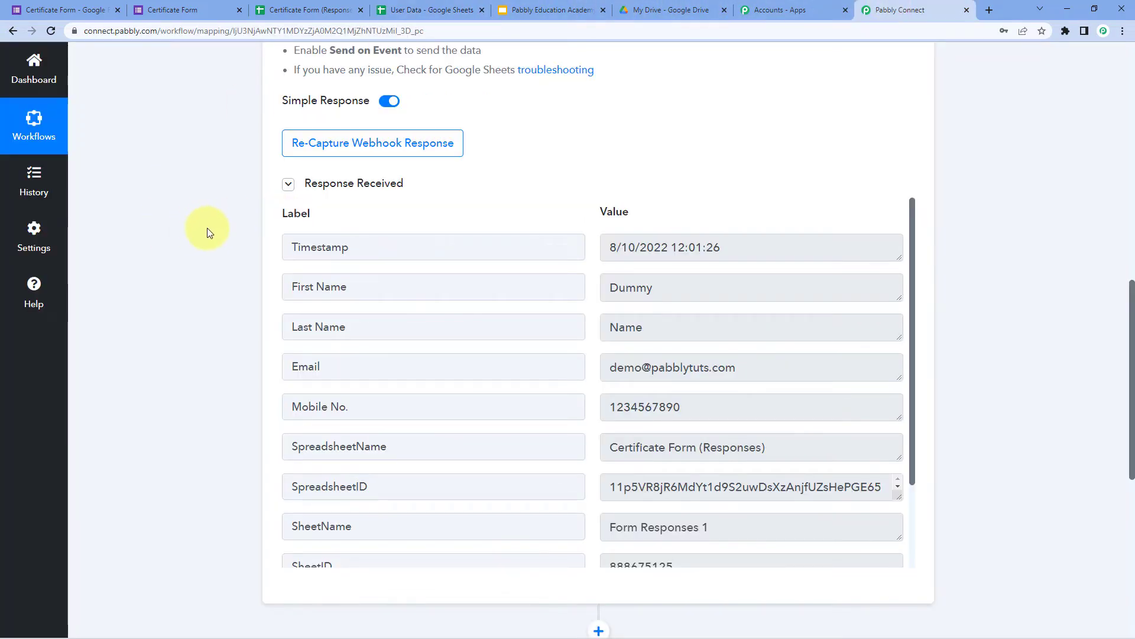
Pick Google Sheets as the app for the second action step.
{"action": "scroll", "coordinate": [207, 228], "scroll_direction": "down", "scroll_amount": 8}
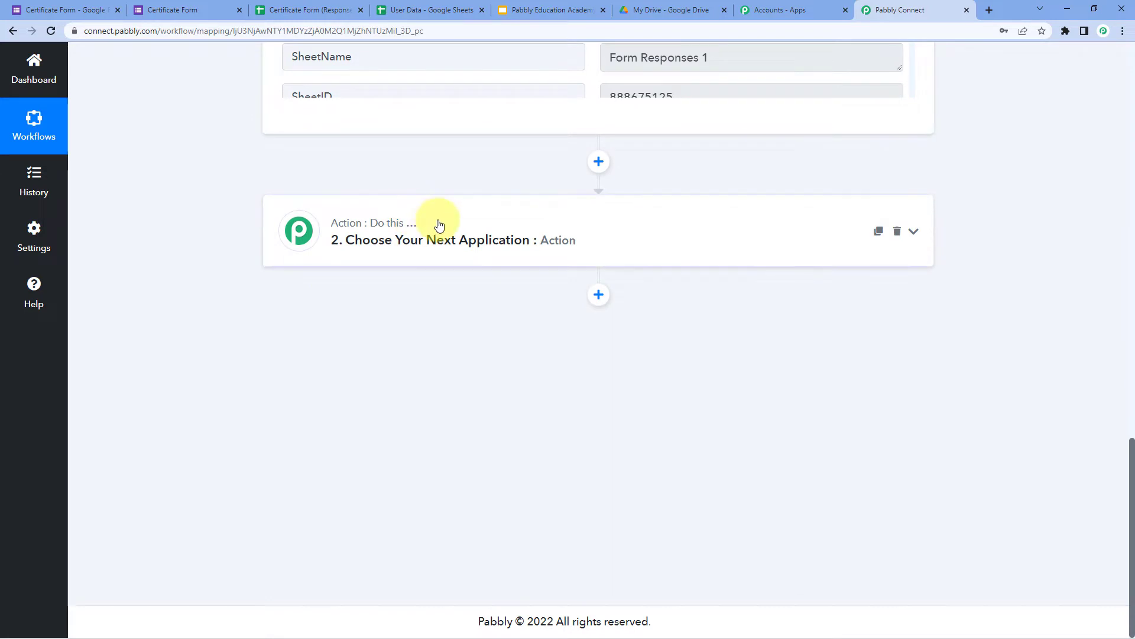
{"action": "left_click", "coordinate": [438, 225]}
{"action": "scroll", "coordinate": [223, 250], "scroll_direction": "down", "scroll_amount": 1}
{"action": "left_click", "coordinate": [333, 269]}
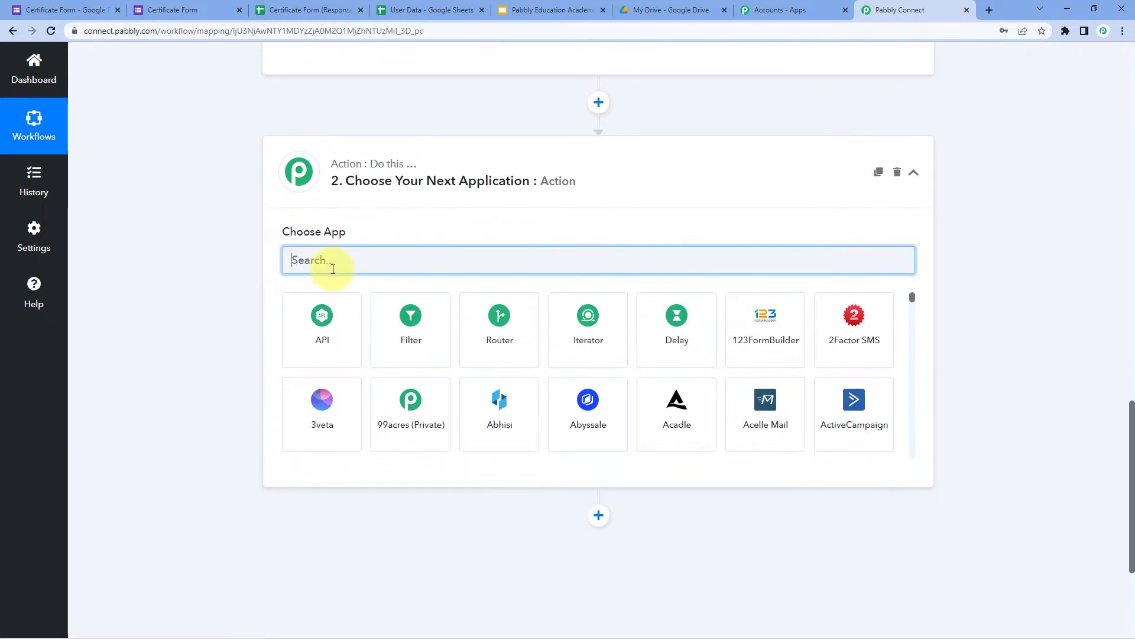
{"action": "type", "text": "Googl"}
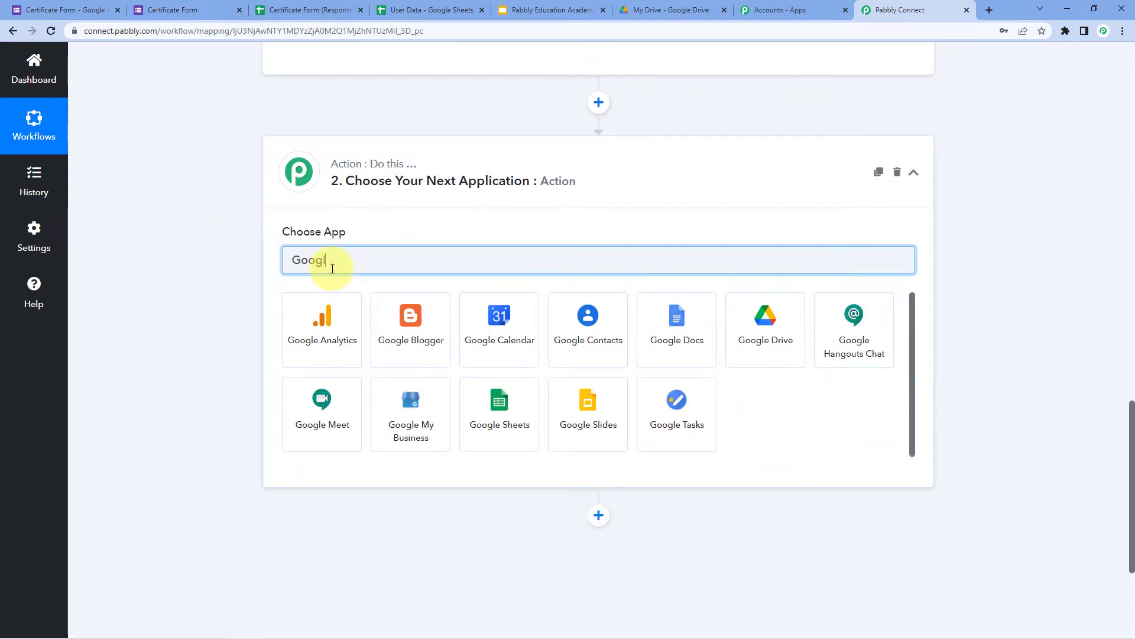
{"action": "type", "text": "e S"}
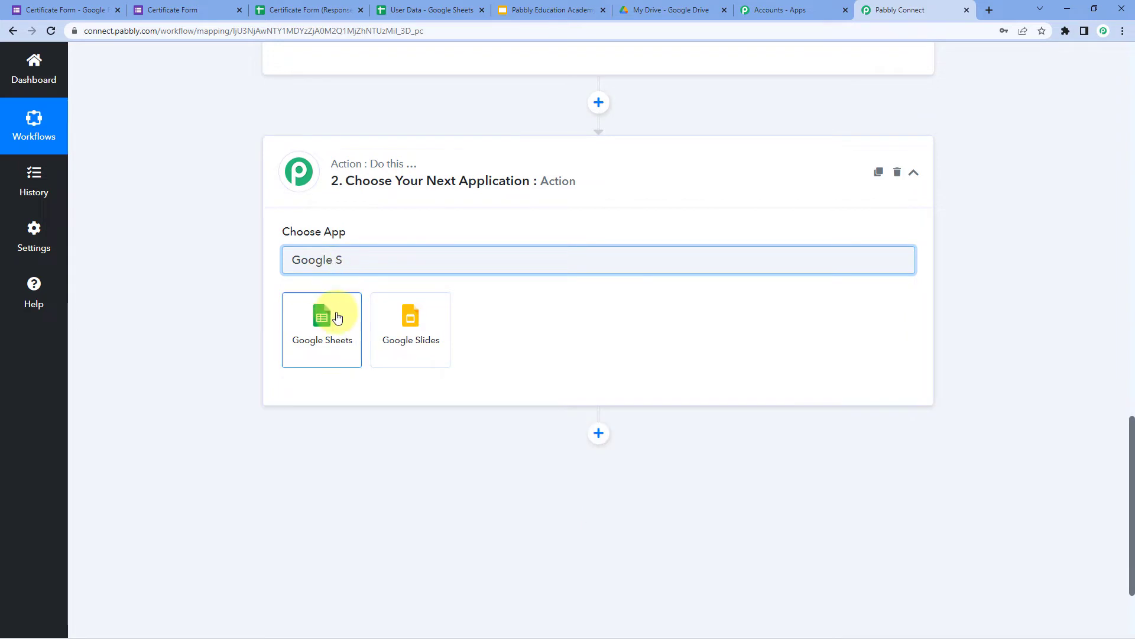
{"action": "left_click", "coordinate": [339, 317]}
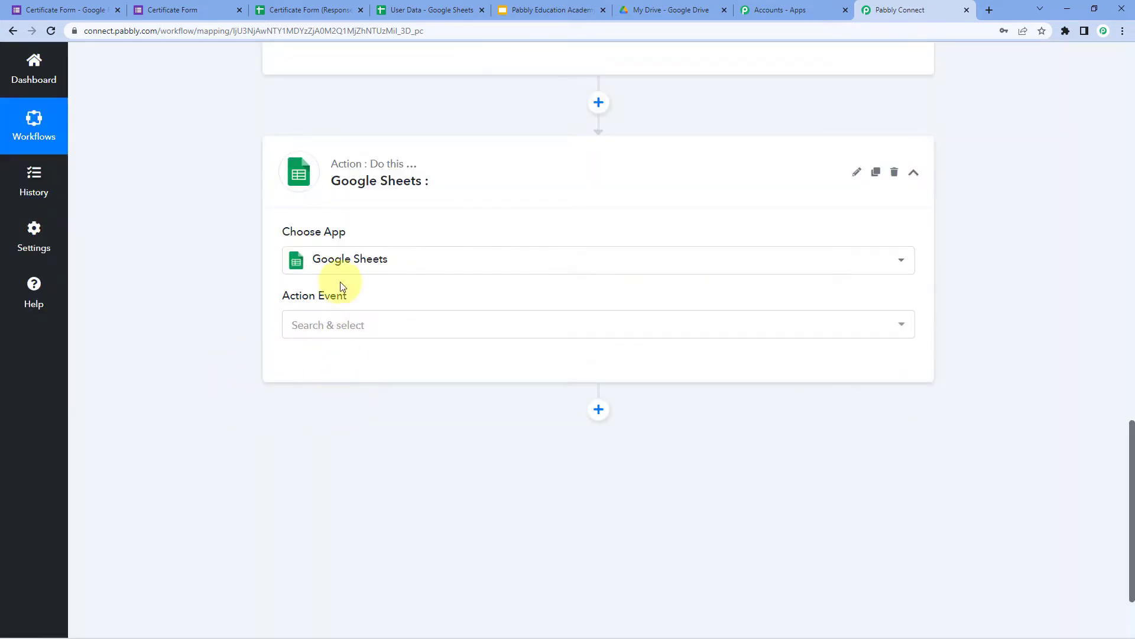
Choose Lookup Spreadsheet Rows as the action event and bring up the account connection.
{"action": "left_click", "coordinate": [356, 326]}
{"action": "scroll", "coordinate": [182, 324], "scroll_direction": "down", "scroll_amount": 2}
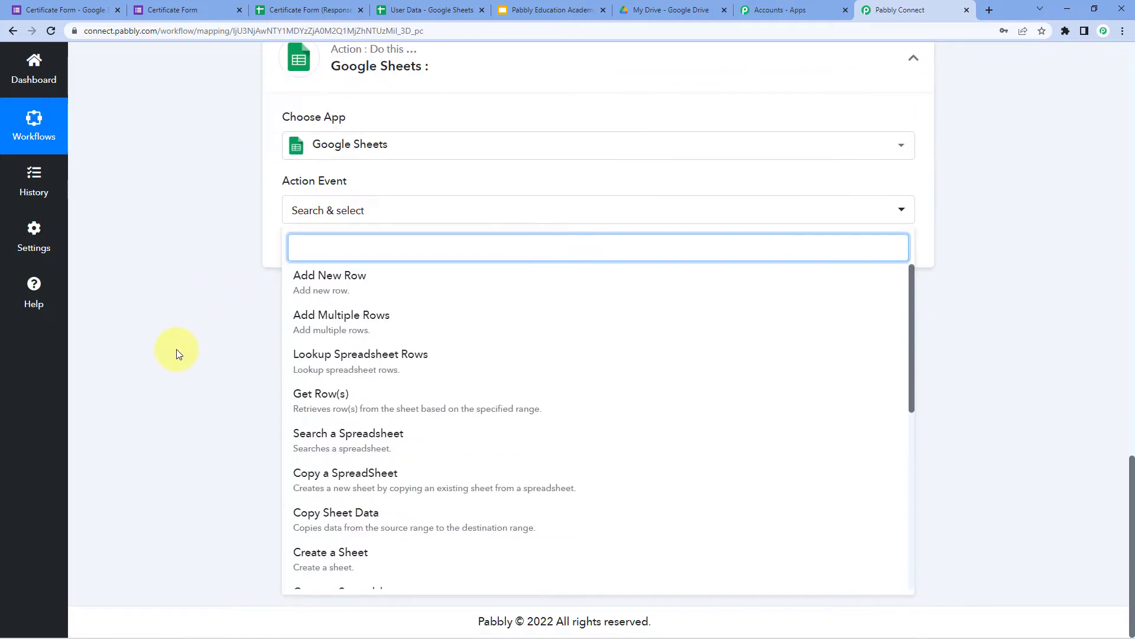
{"action": "left_click", "coordinate": [409, 361]}
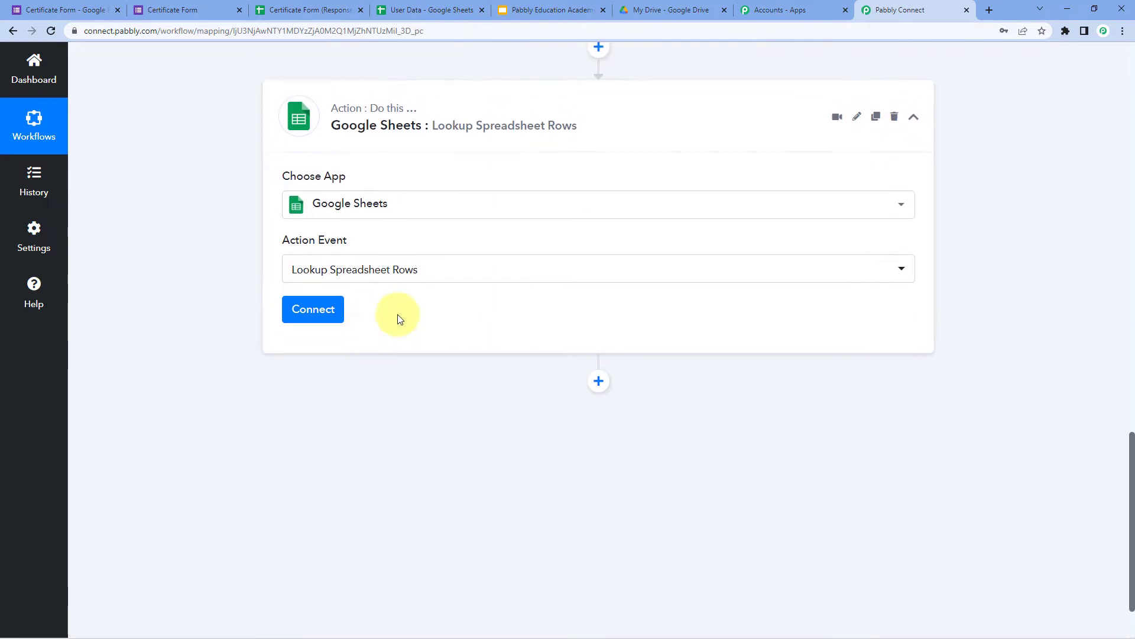
{"action": "left_click", "coordinate": [326, 317]}
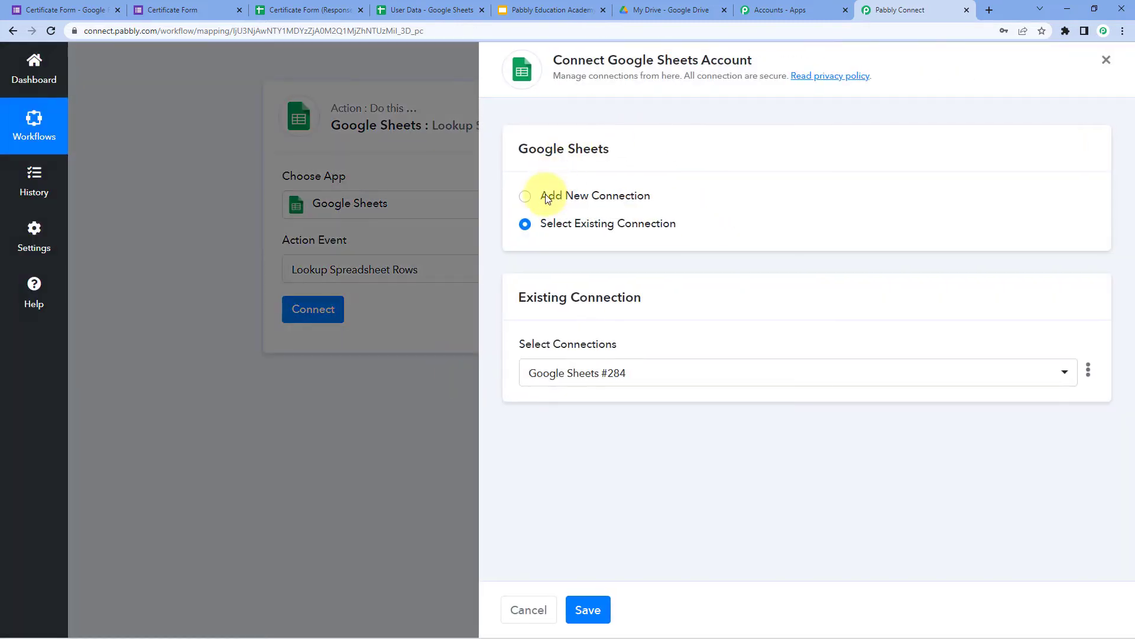
Authorize a new Google Sheets connection for the lookup step using the chosen Google account.
{"action": "left_click", "coordinate": [526, 196]}
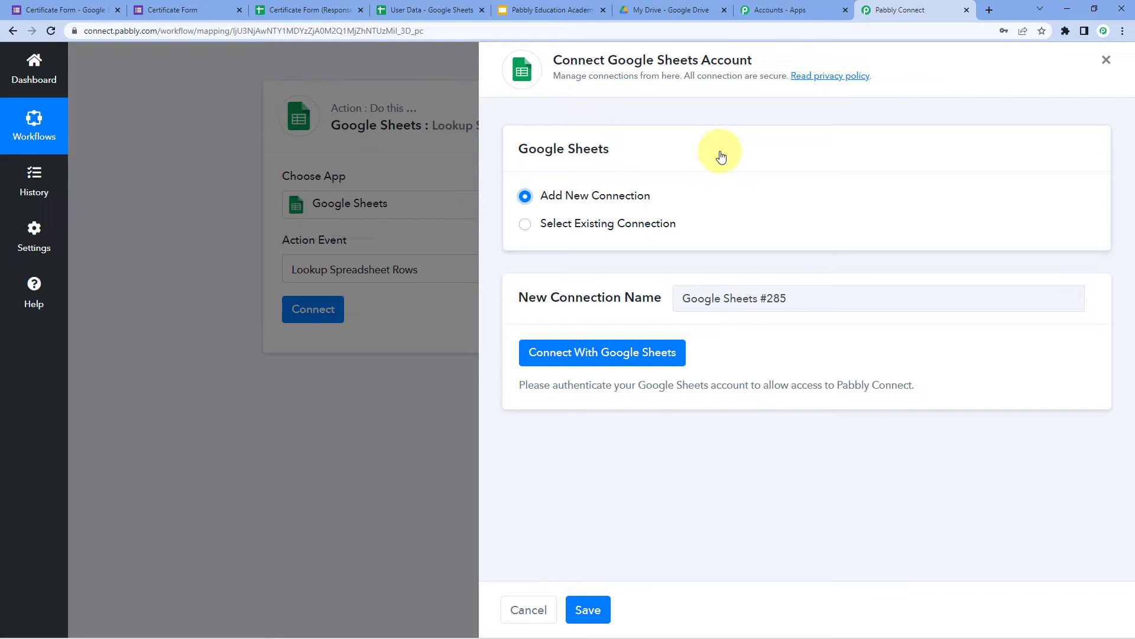
{"action": "left_click", "coordinate": [594, 357]}
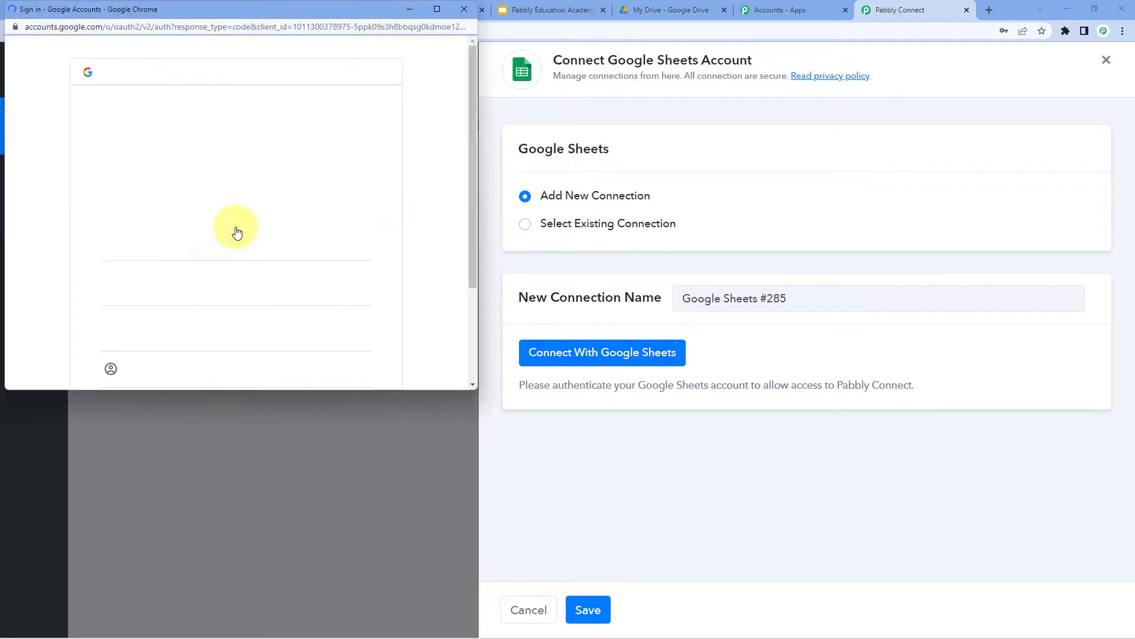
{"action": "left_click", "coordinate": [222, 236]}
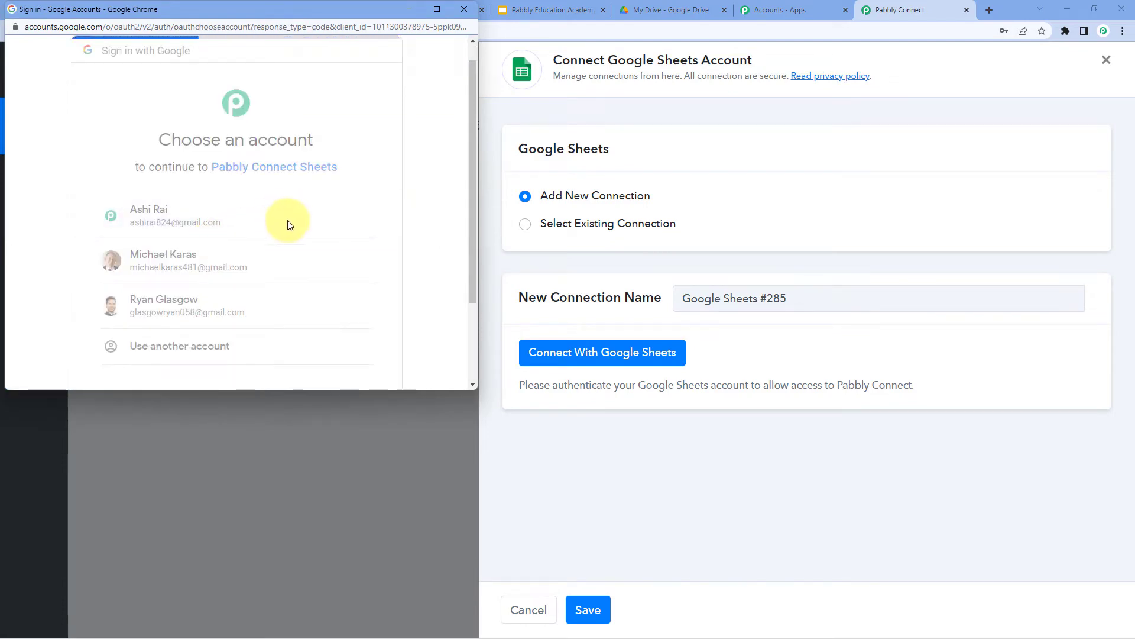
{"action": "scroll", "coordinate": [363, 254], "scroll_direction": "down", "scroll_amount": 5}
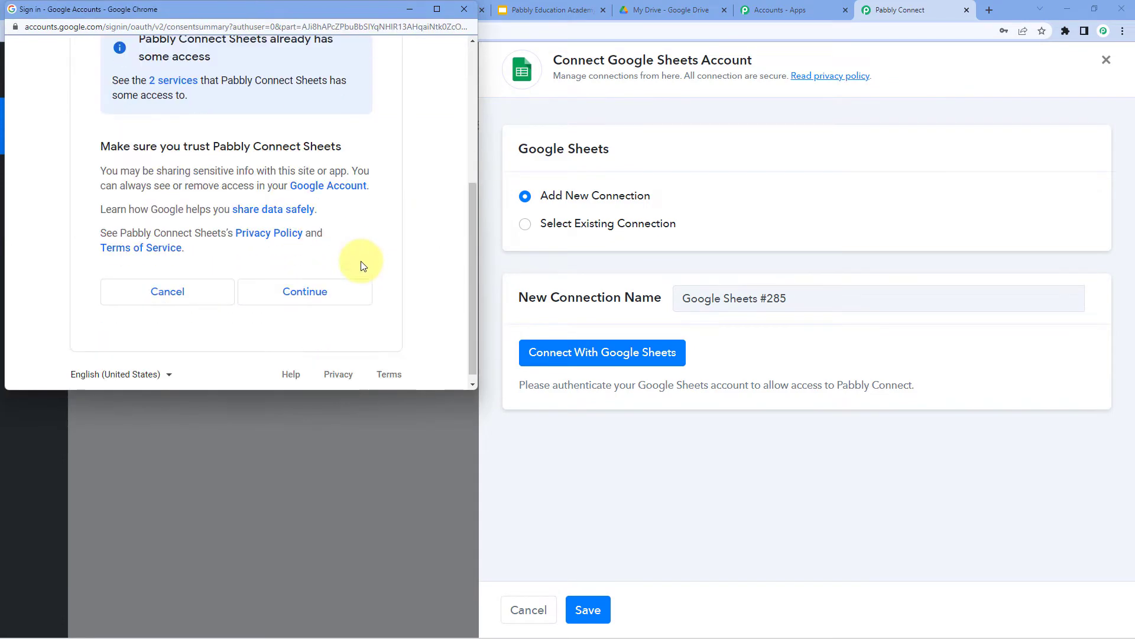
{"action": "left_click", "coordinate": [350, 281]}
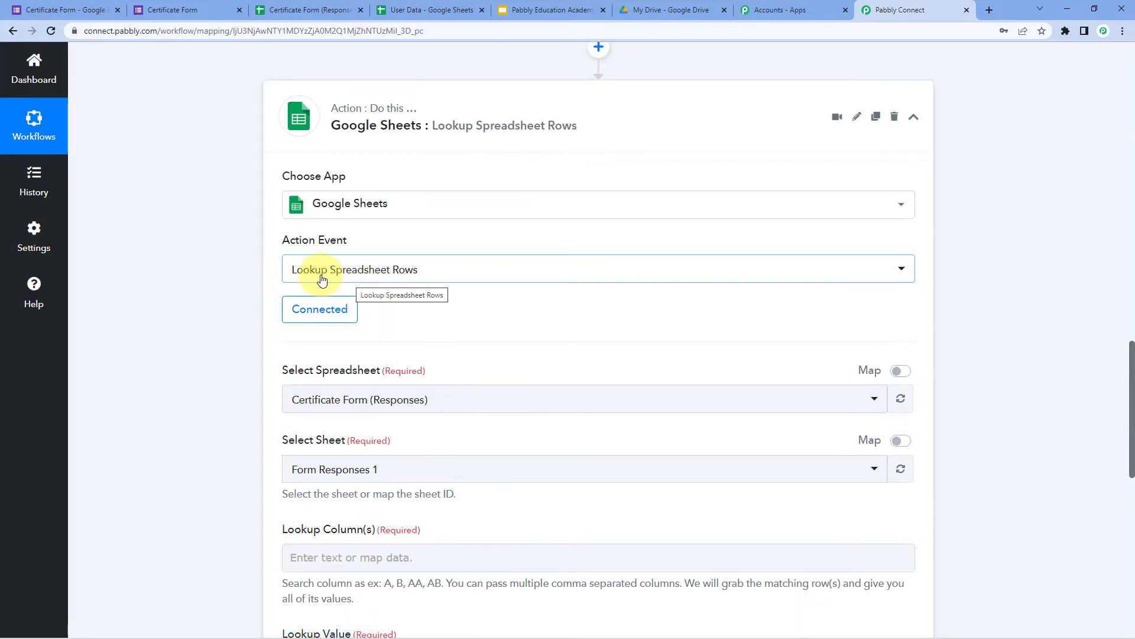
{"action": "scroll", "coordinate": [232, 292], "scroll_direction": "down", "scroll_amount": 3}
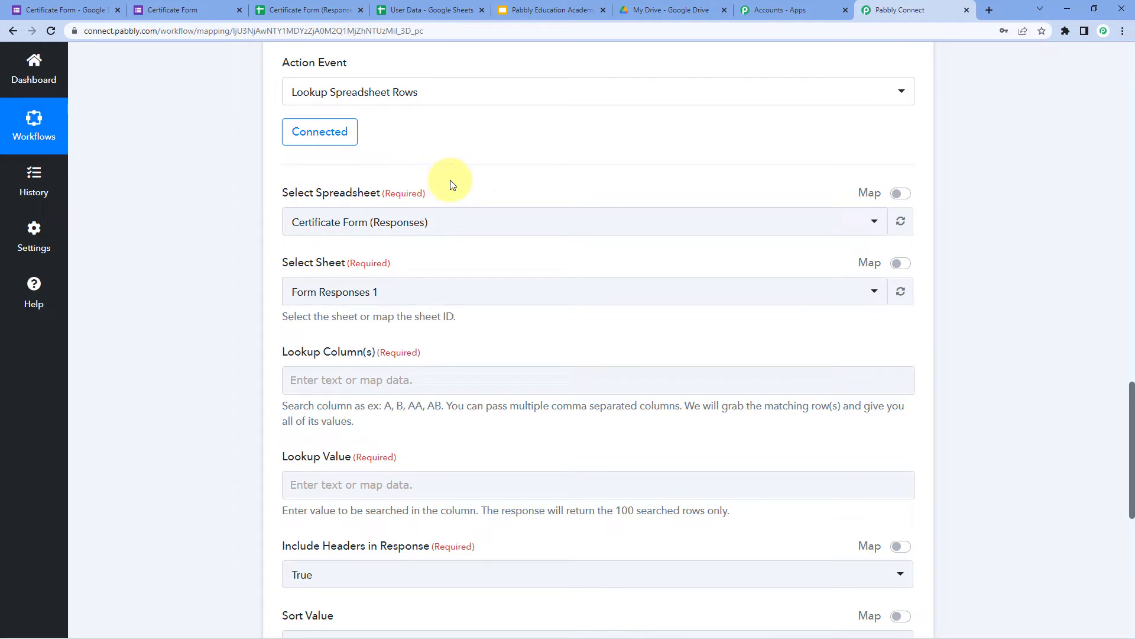
Bring up the lookup step's spreadsheet list, then view the User Data spreadsheet.
{"action": "scroll", "coordinate": [384, 186], "scroll_direction": "down", "scroll_amount": 1}
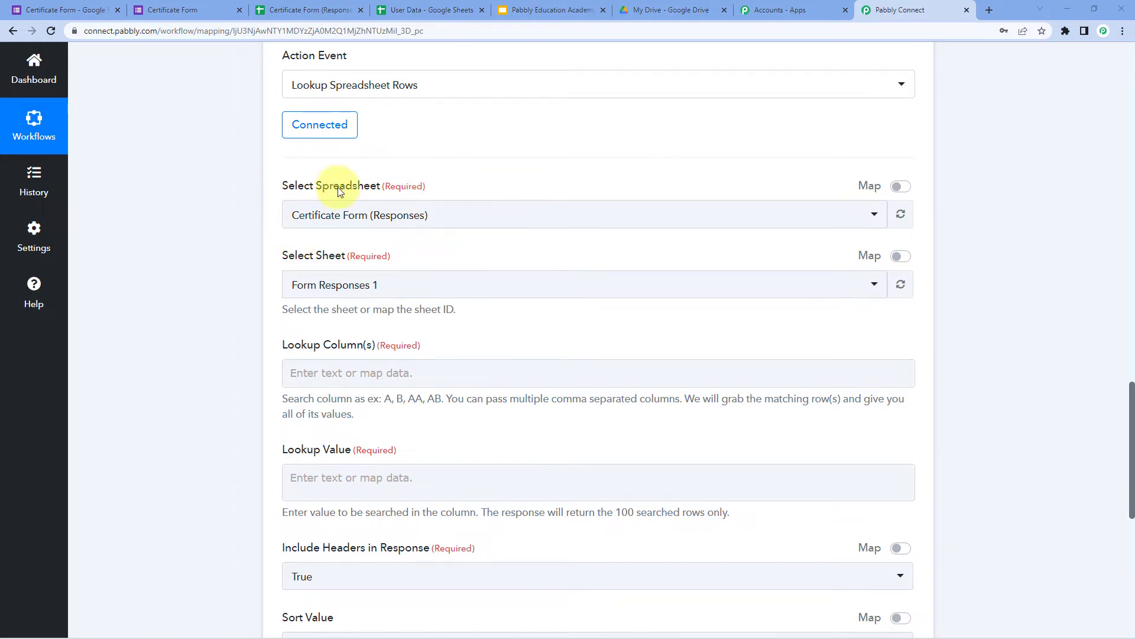
{"action": "left_click", "coordinate": [421, 215]}
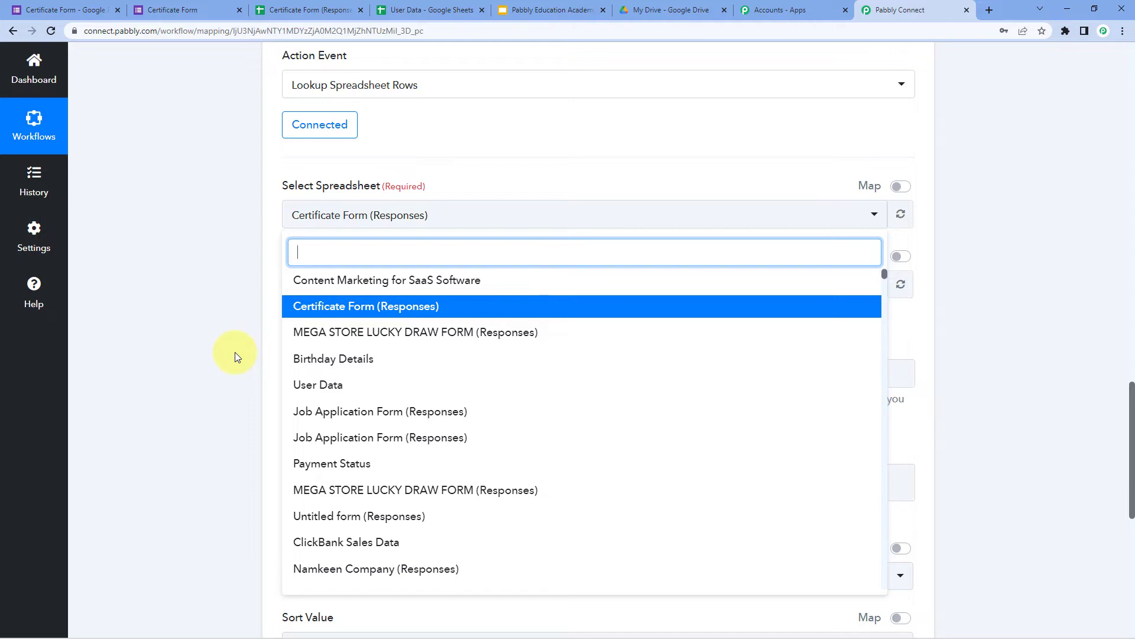
{"action": "left_click", "coordinate": [410, 10]}
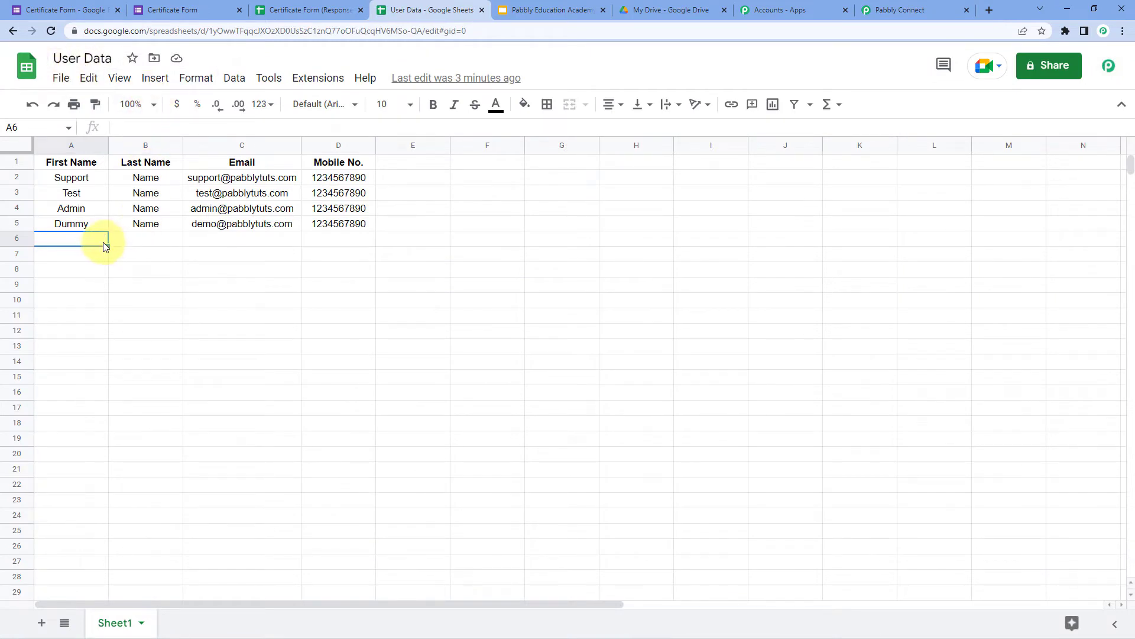
Review the User Data table A1:D5 of names, emails and mobile numbers, then return to Pabbly Connect.
{"action": "left_click", "coordinate": [76, 160]}
{"action": "left_click_drag", "start_coordinate": [137, 175], "coordinate": [324, 223]}
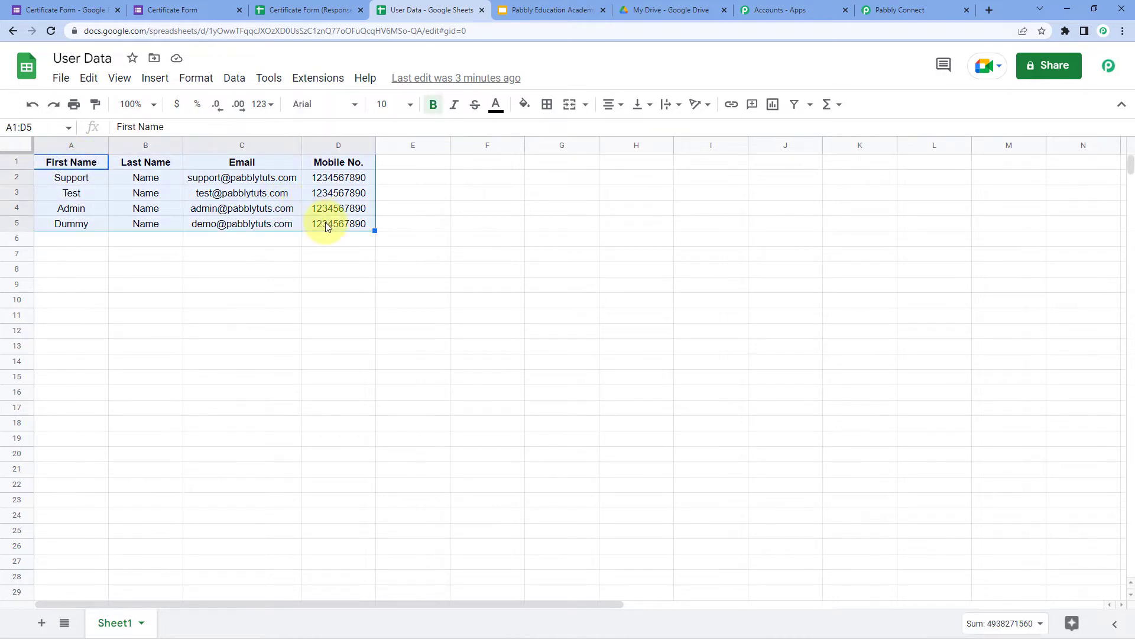
{"action": "left_click", "coordinate": [84, 181]}
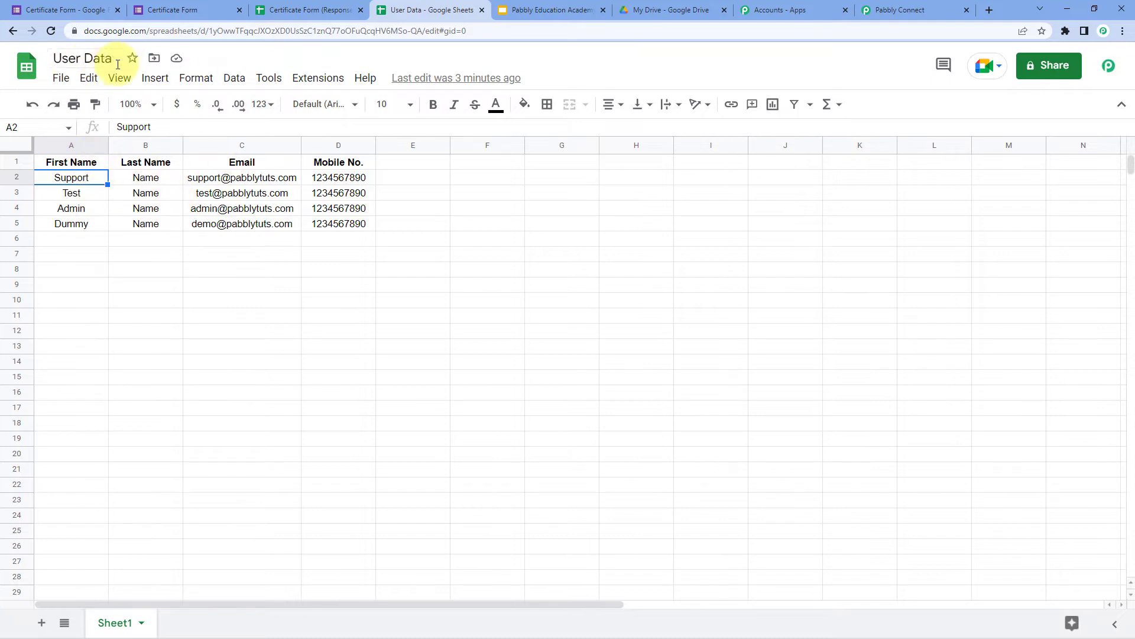
{"action": "left_click", "coordinate": [900, 10]}
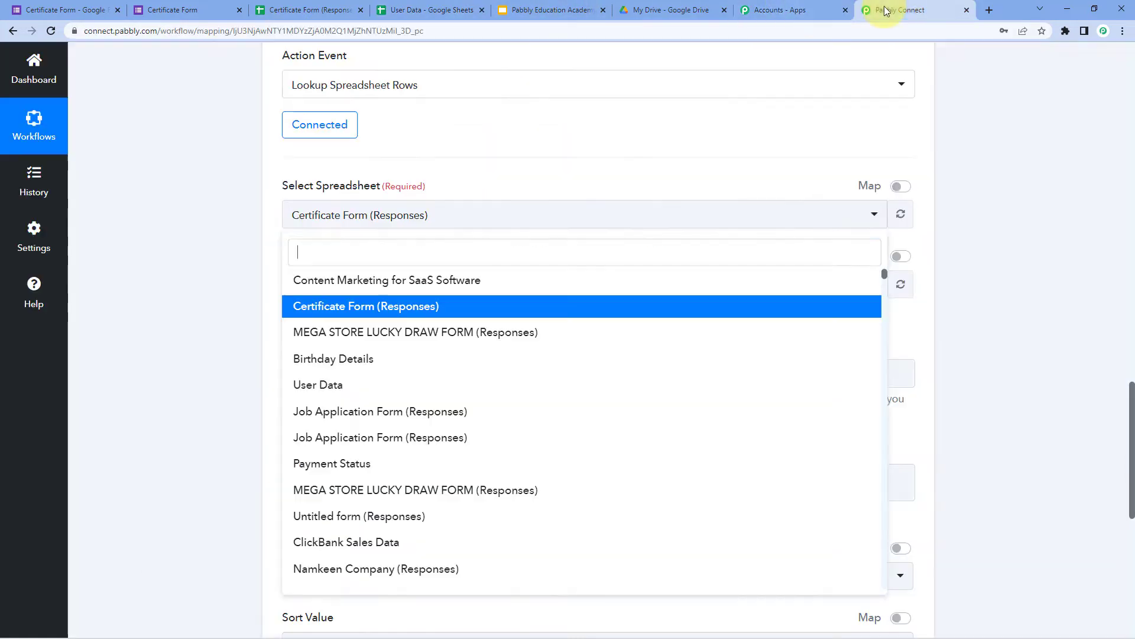
Choose User Data with Sheet1 as the lookup spreadsheet, then view that sheet.
{"action": "left_click", "coordinate": [343, 388]}
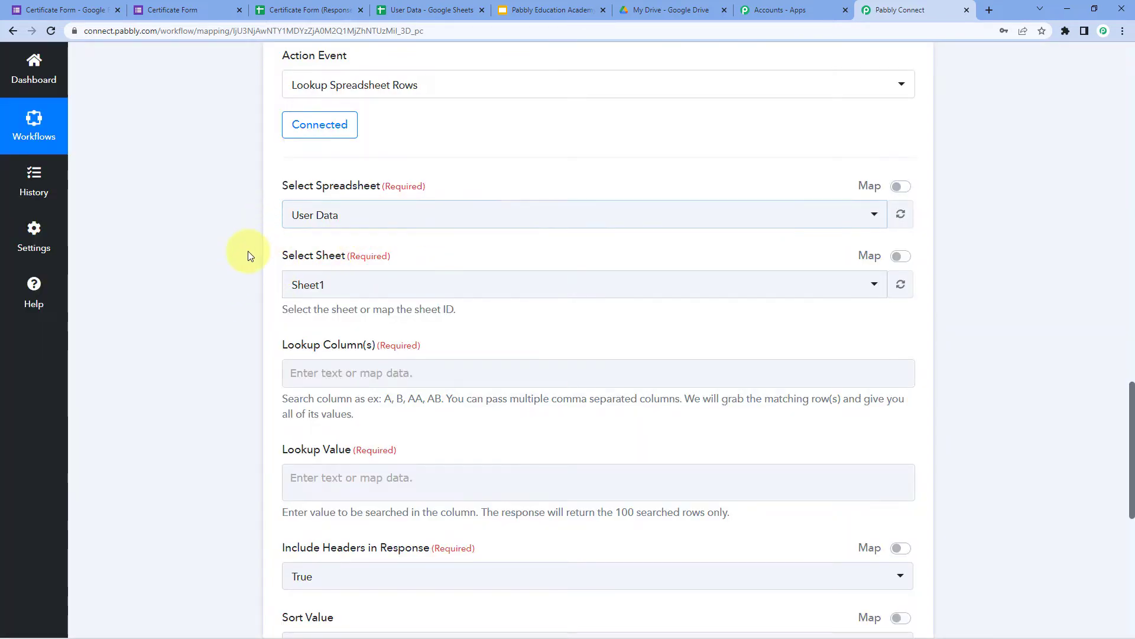
{"action": "scroll", "coordinate": [282, 146], "scroll_direction": "down", "scroll_amount": 2}
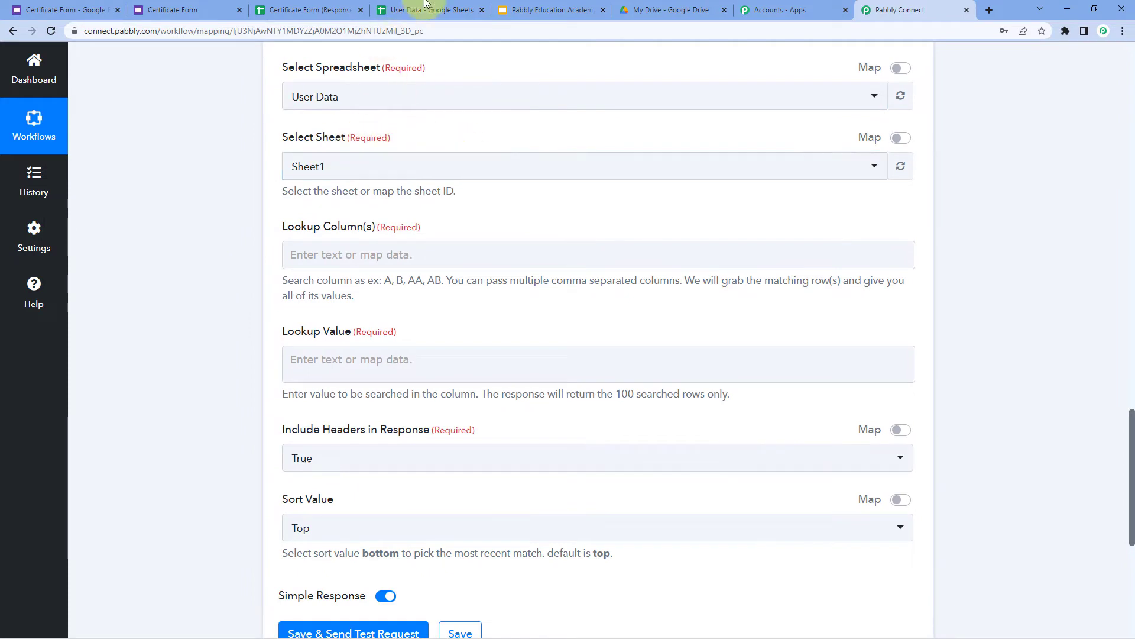
{"action": "left_click", "coordinate": [380, 8]}
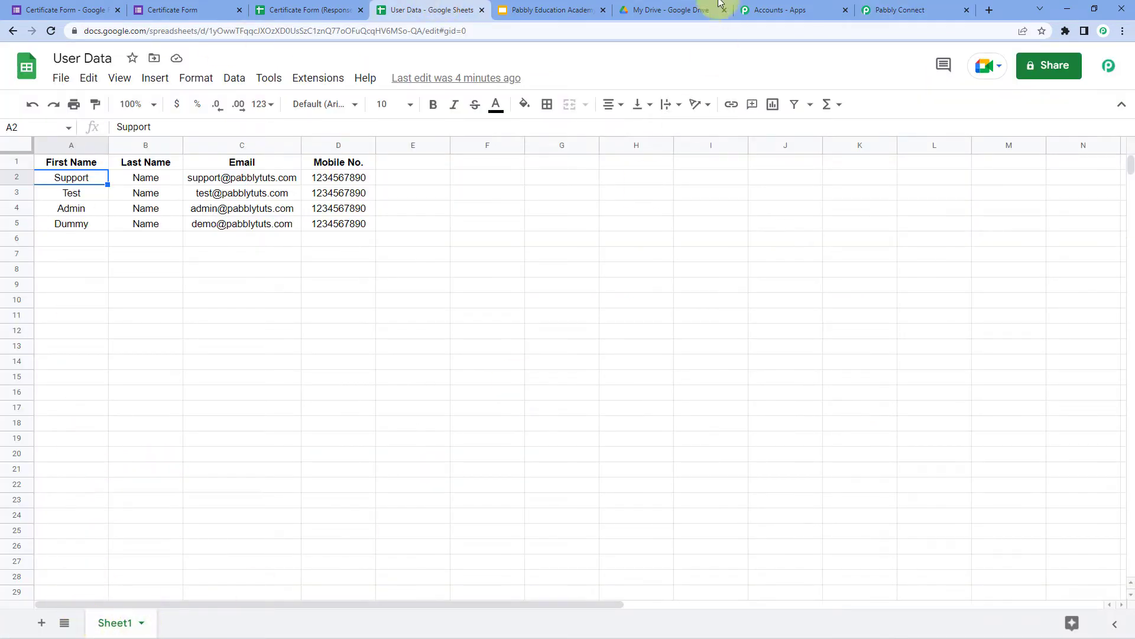
{"action": "left_click", "coordinate": [897, 7]}
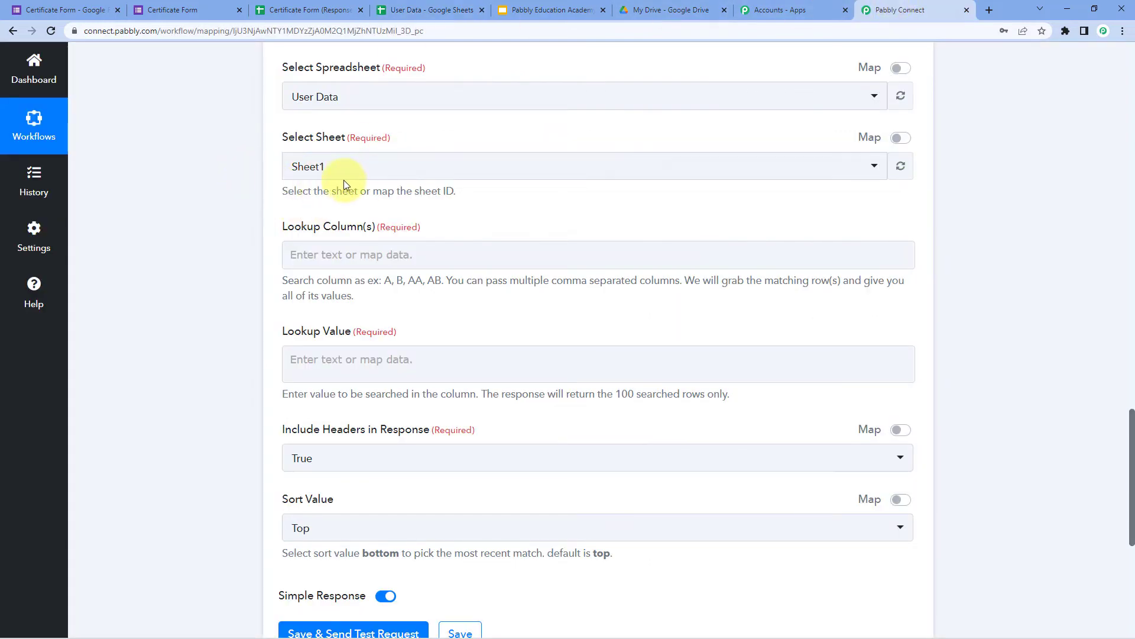
{"action": "scroll", "coordinate": [255, 206], "scroll_direction": "down", "scroll_amount": 1}
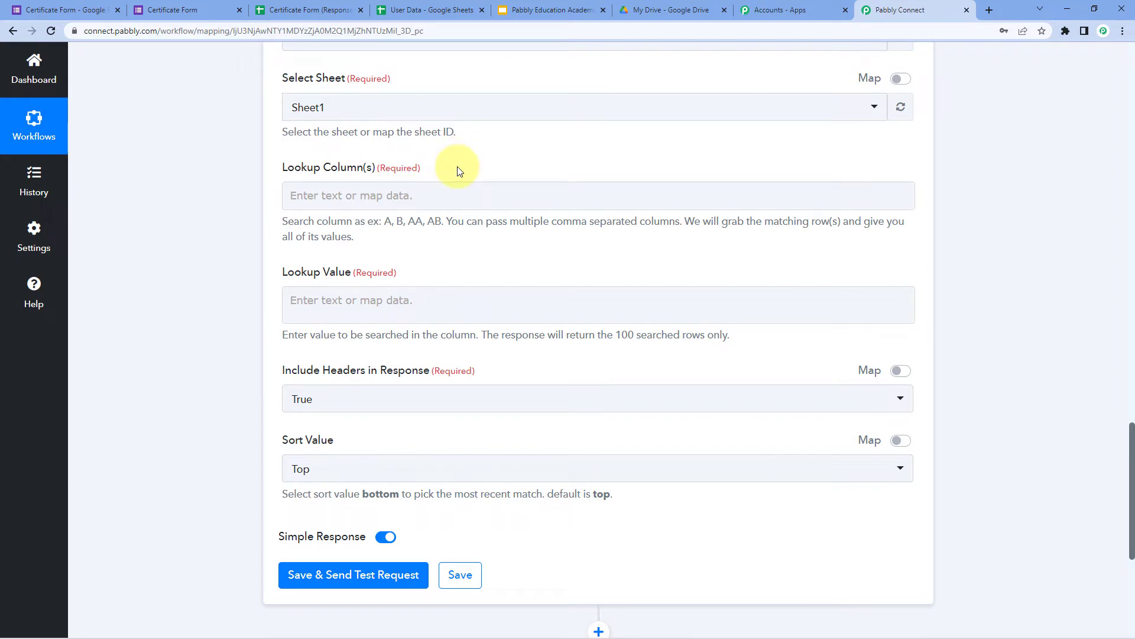
{"action": "mouse_move", "coordinate": [430, 5]}
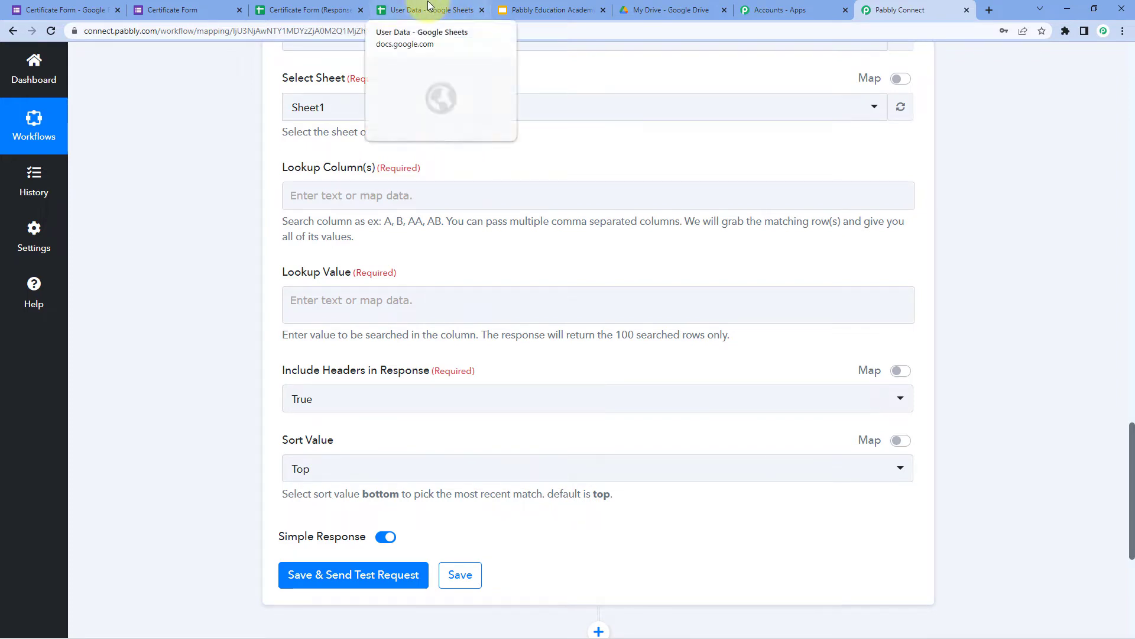
{"action": "left_click", "coordinate": [430, 8]}
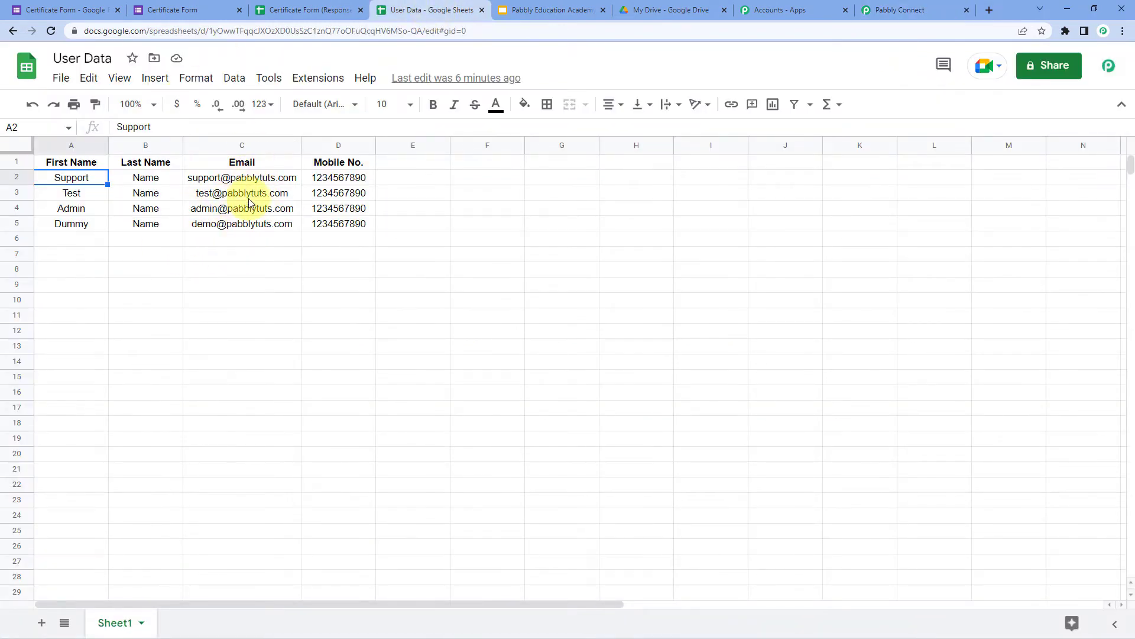
Confirm the user emails start at C2 in column C, then return to the lookup settings.
{"action": "mouse_move", "coordinate": [249, 197]}
{"action": "left_click", "coordinate": [173, 270]}
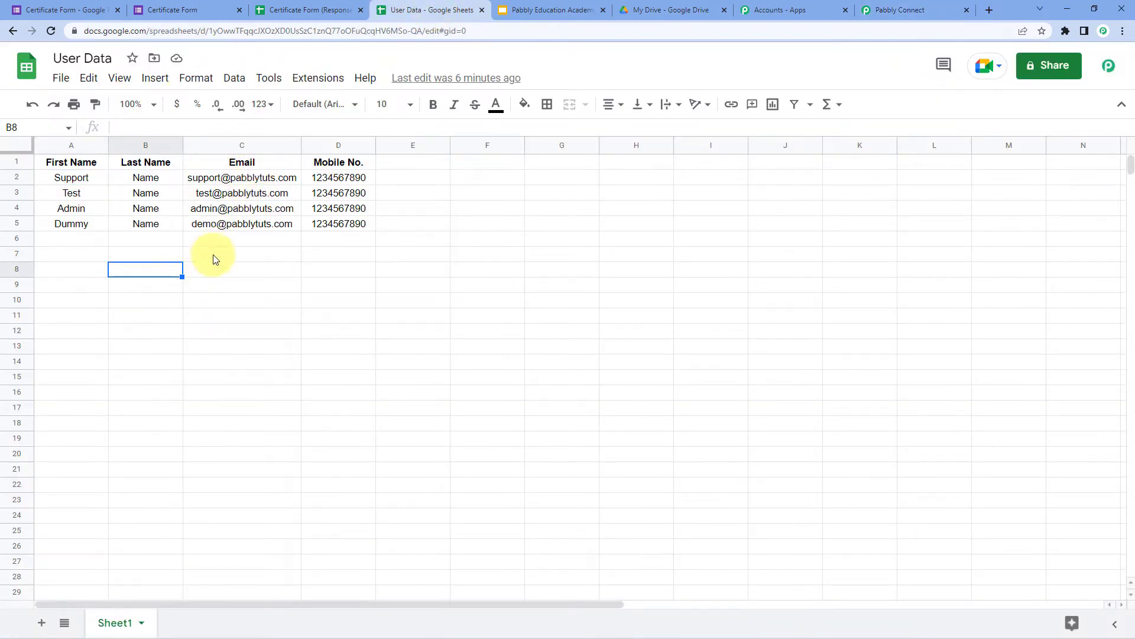
{"action": "left_click", "coordinate": [228, 243]}
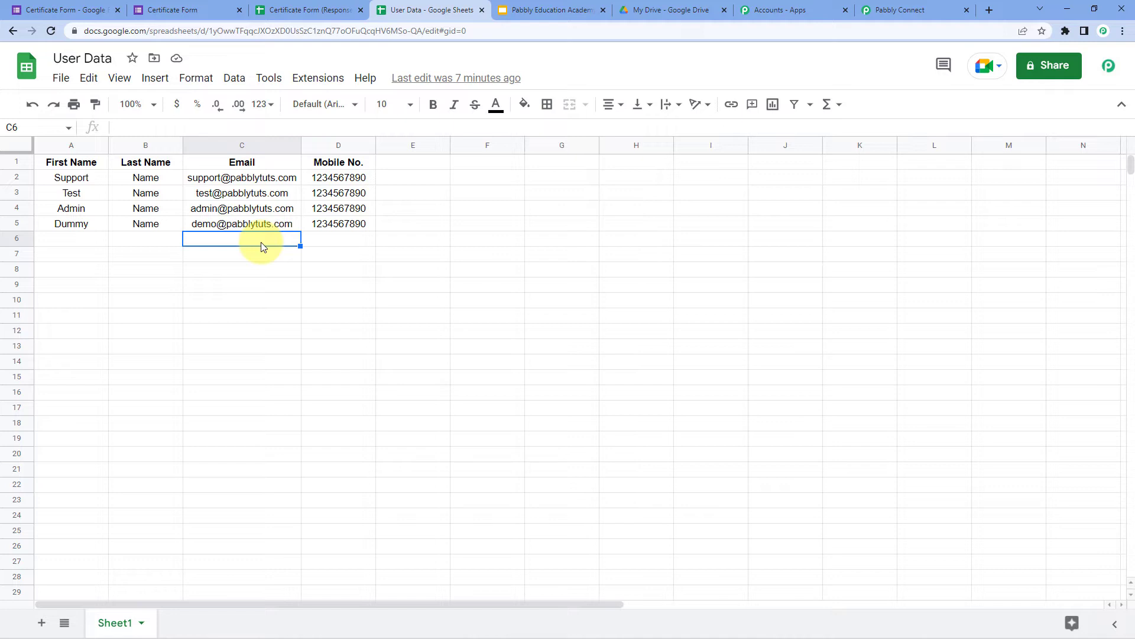
{"action": "left_click", "coordinate": [253, 177]}
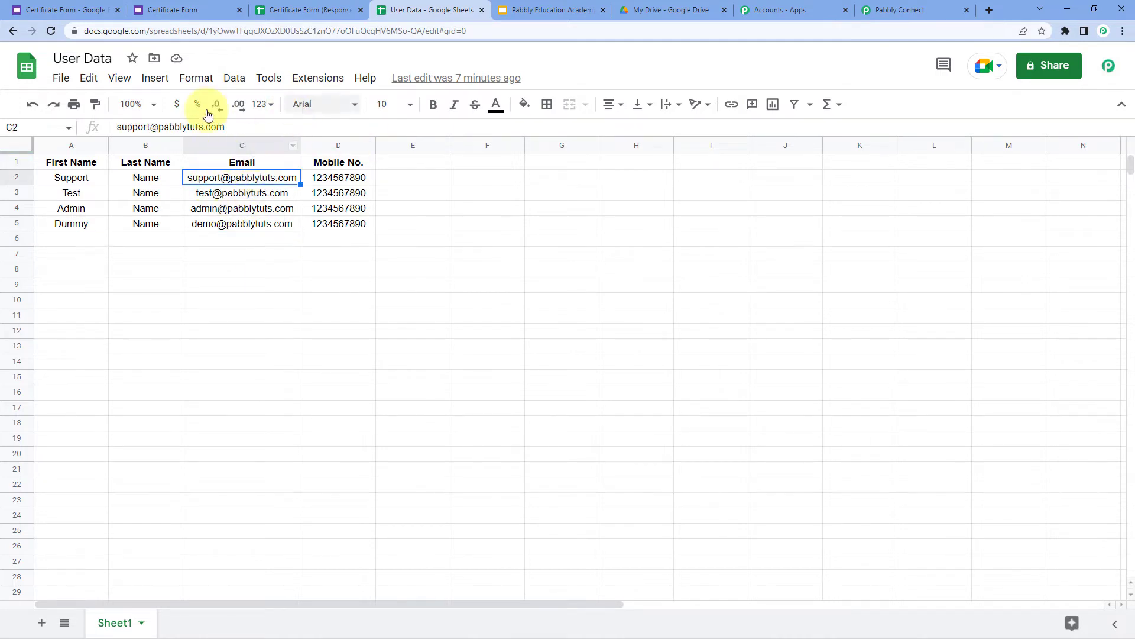
{"action": "left_click", "coordinate": [887, 11]}
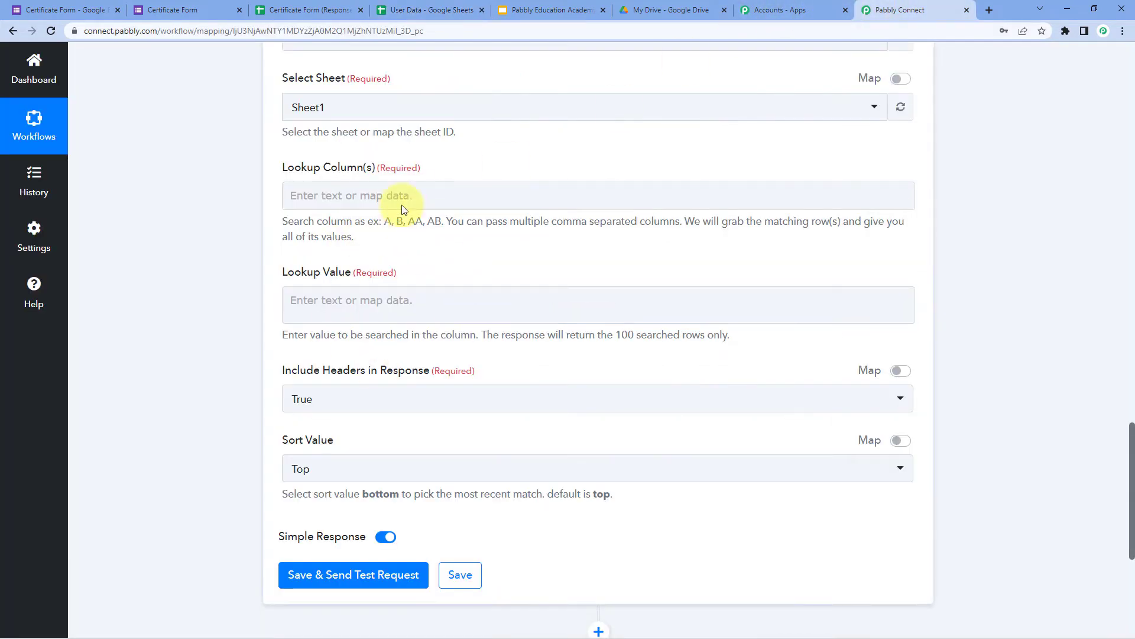
Enter C as the Lookup Column and verify the emails occupy column C of User Data.
{"action": "left_click", "coordinate": [380, 196]}
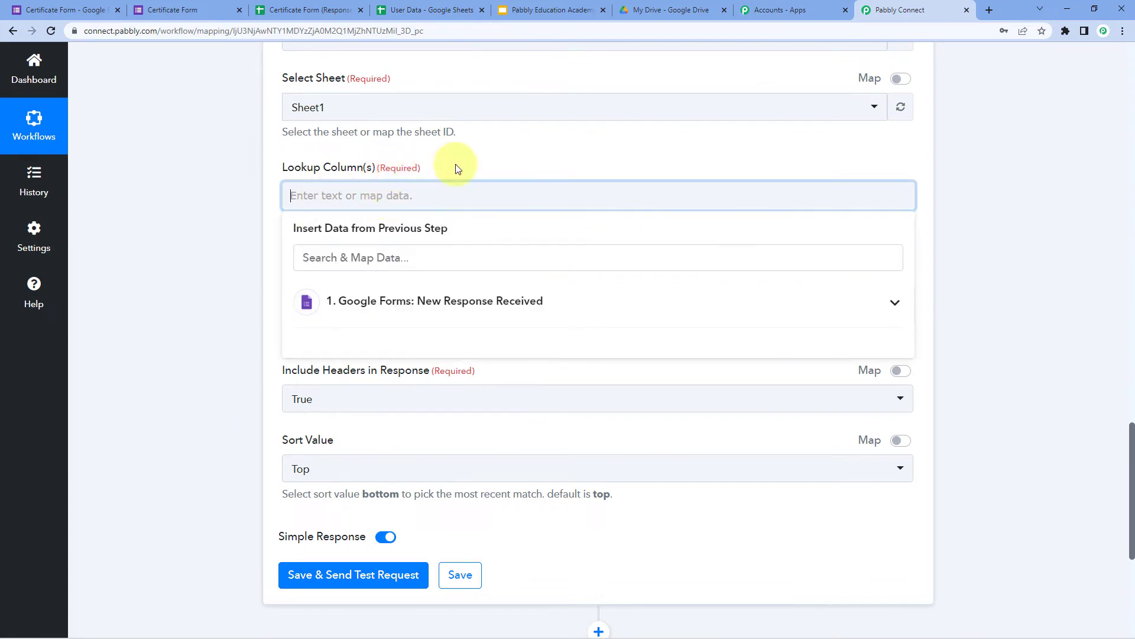
{"action": "type", "text": "C"}
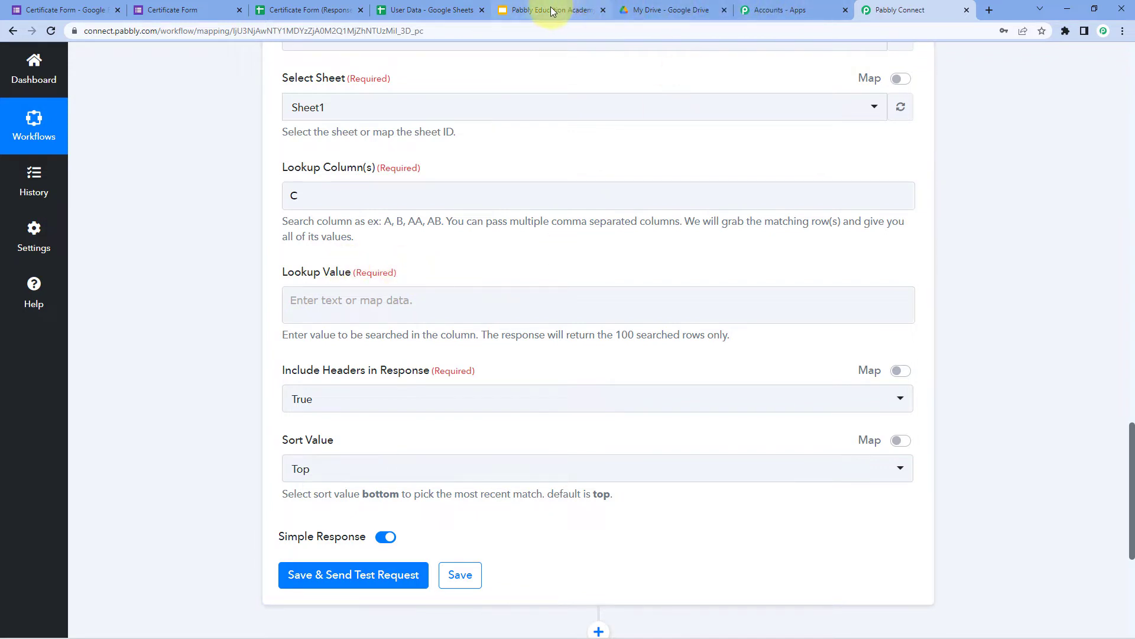
{"action": "left_click", "coordinate": [441, 11]}
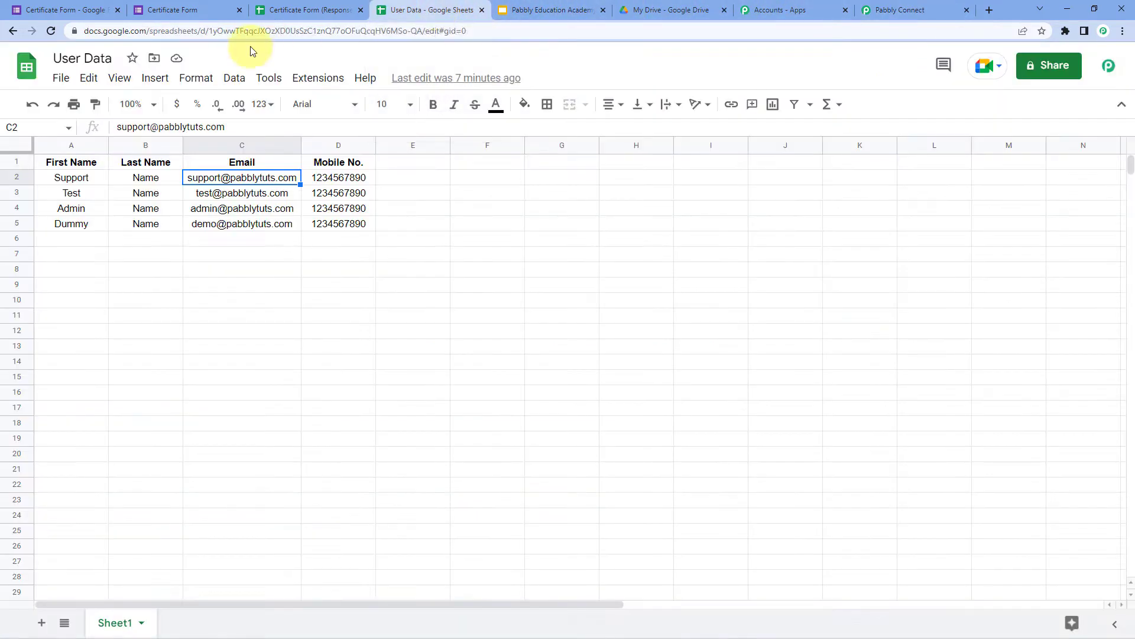
{"action": "left_click", "coordinate": [254, 162]}
{"action": "left_click", "coordinate": [260, 147]}
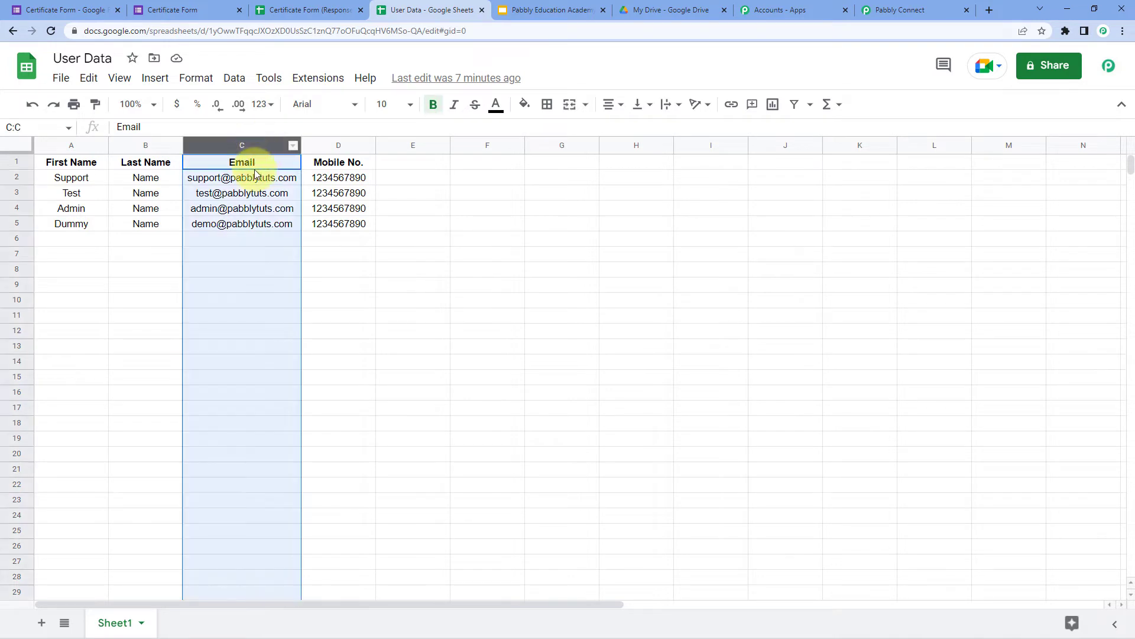
{"action": "left_click", "coordinate": [257, 177]}
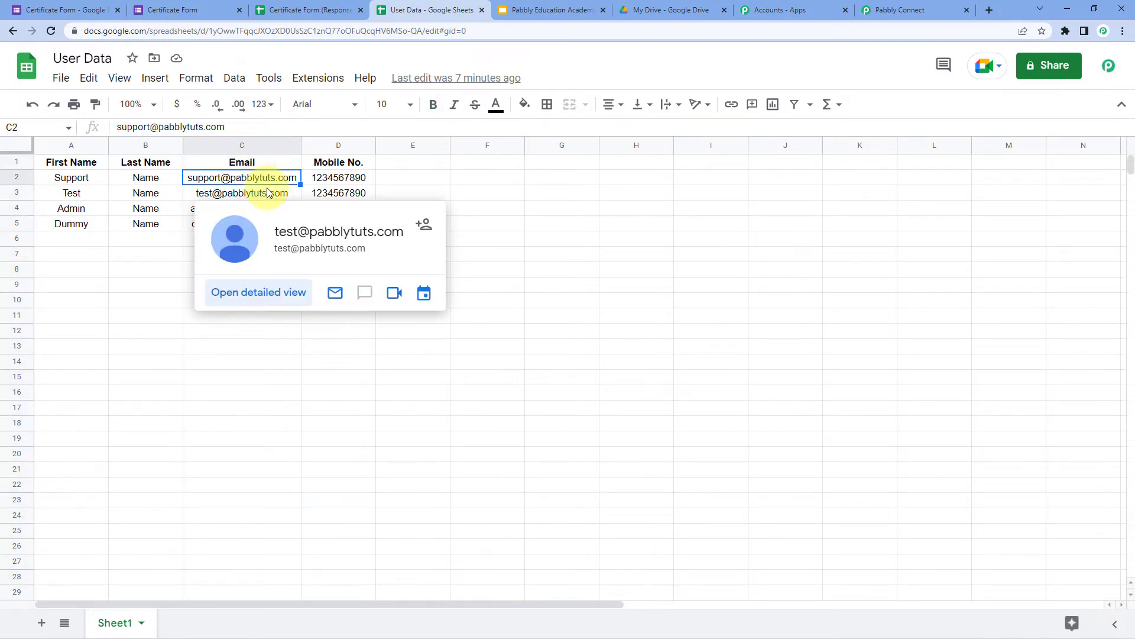
{"action": "left_click", "coordinate": [215, 349]}
{"action": "left_click", "coordinate": [259, 242]}
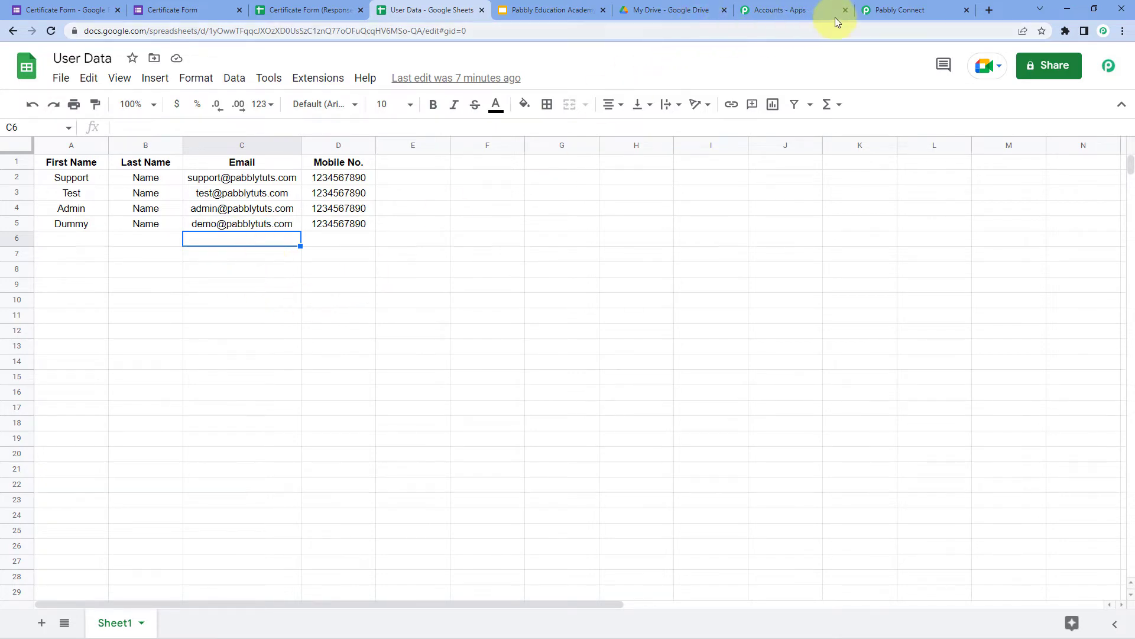
Compare the sheet's emails with the Email submitted in the form response trigger.
{"action": "left_click", "coordinate": [887, 10]}
{"action": "scroll", "coordinate": [376, 276], "scroll_direction": "up", "scroll_amount": 3}
{"action": "scroll", "coordinate": [376, 276], "scroll_direction": "up", "scroll_amount": 10}
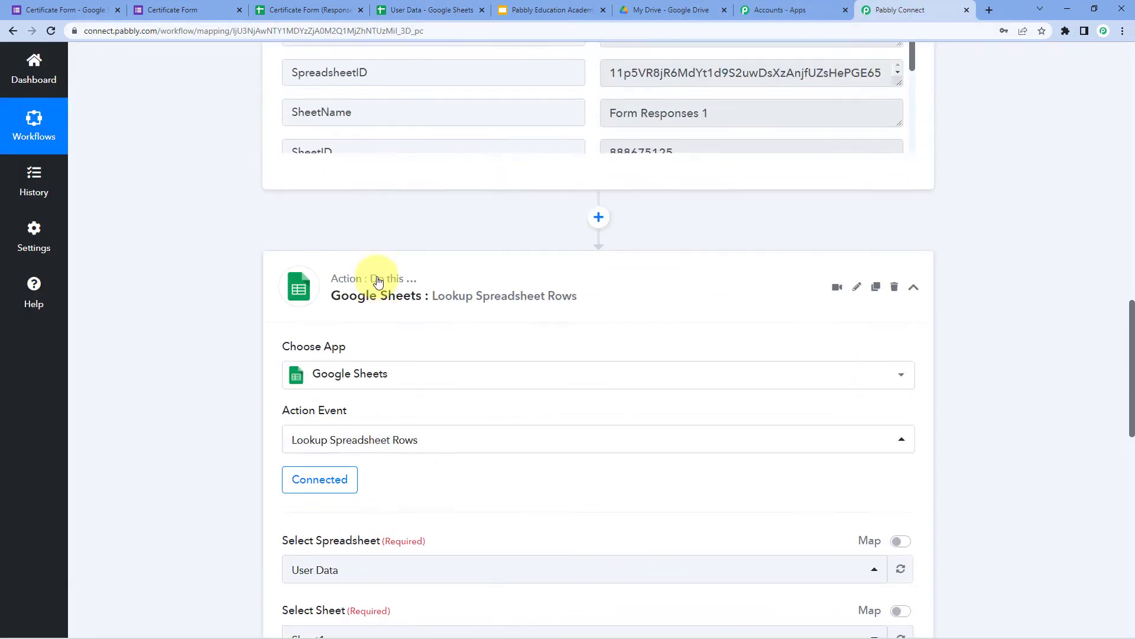
{"action": "left_click_drag", "start_coordinate": [746, 253], "coordinate": [598, 253]}
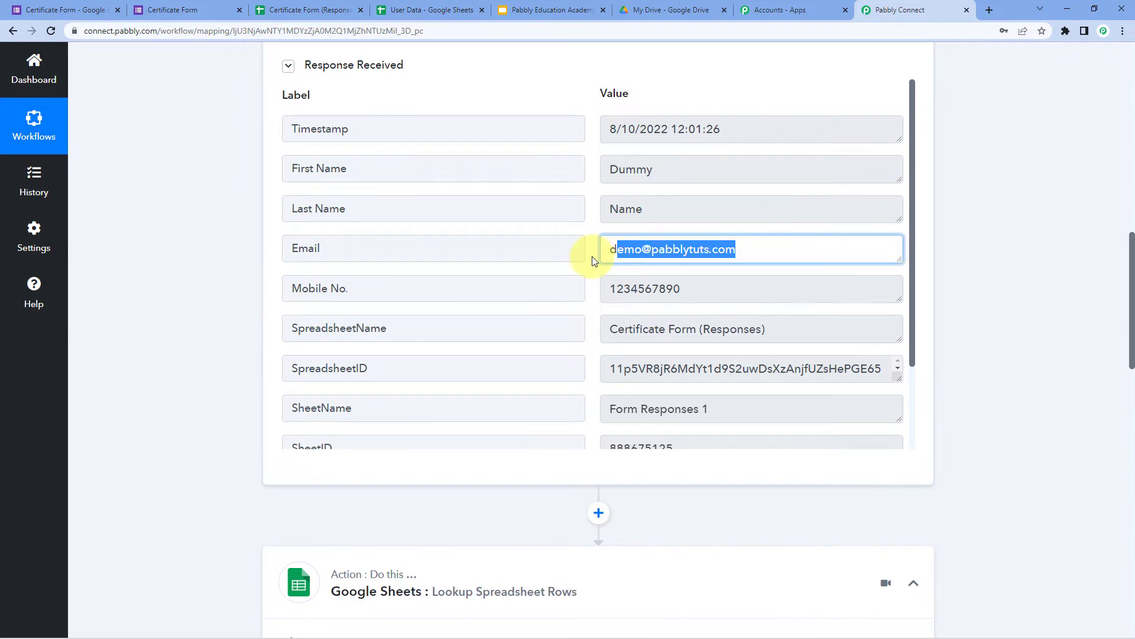
{"action": "left_click", "coordinate": [432, 10]}
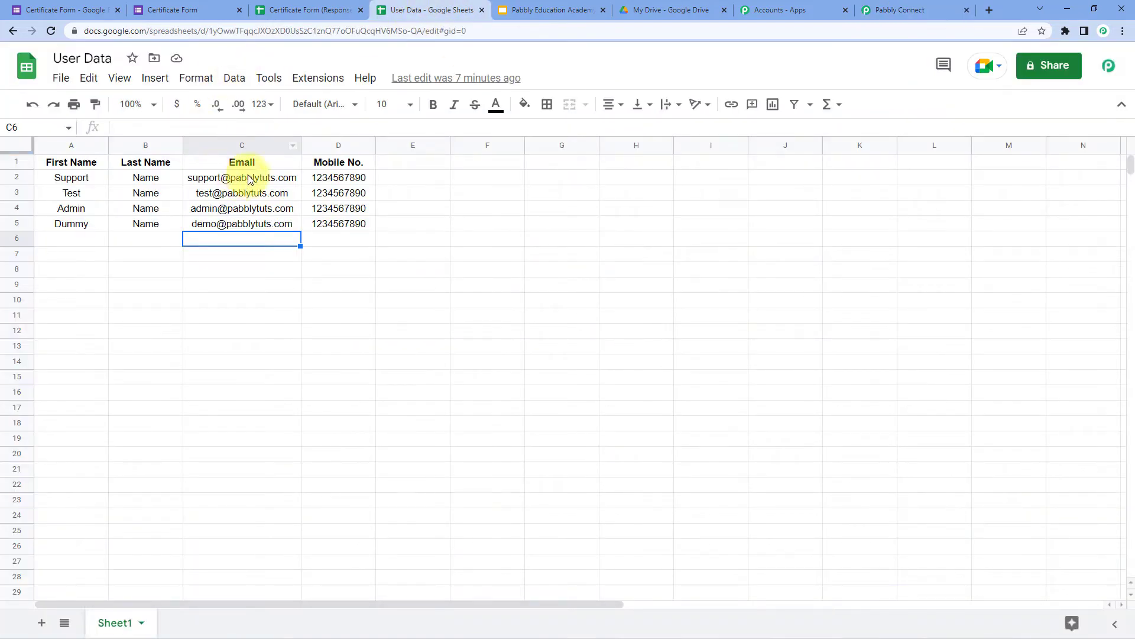
{"action": "left_click", "coordinate": [942, 10]}
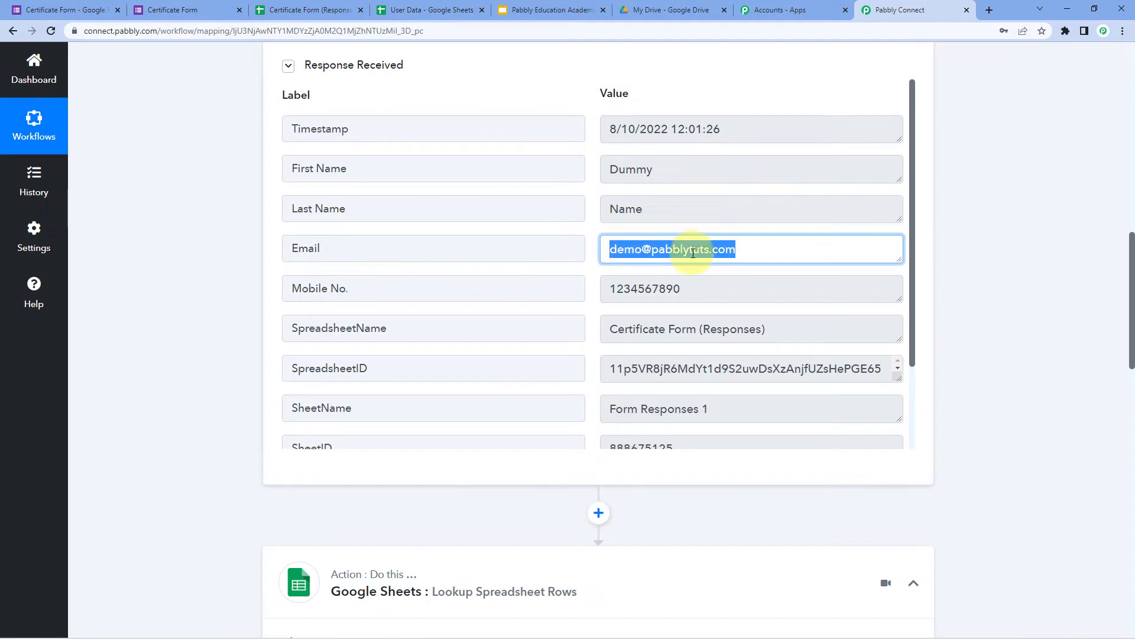
{"action": "left_click", "coordinate": [594, 252]}
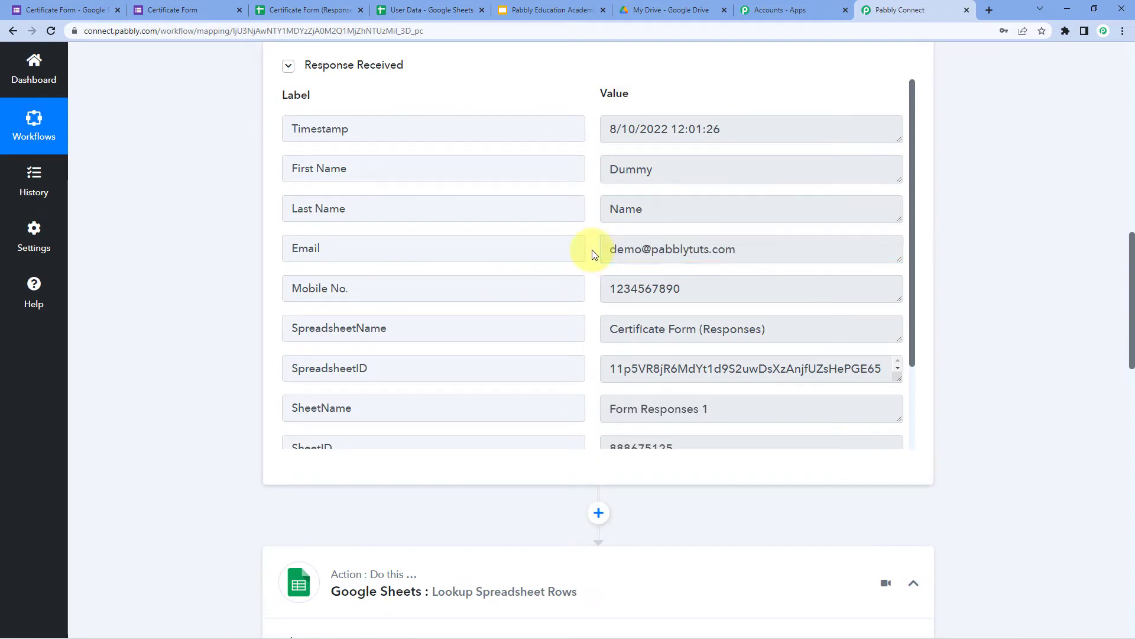
{"action": "scroll", "coordinate": [196, 304], "scroll_direction": "down", "scroll_amount": 12}
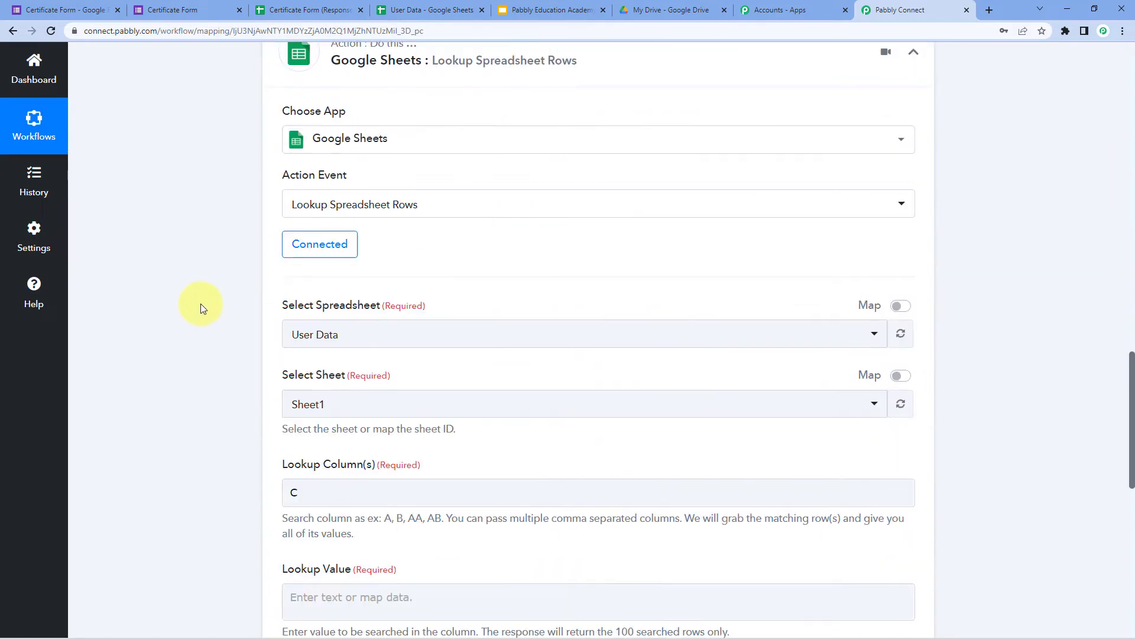
Map the Google Forms trigger's Email field into Lookup Value, alongside Lookup Column C.
{"action": "scroll", "coordinate": [203, 307], "scroll_direction": "down", "scroll_amount": 1}
{"action": "left_click", "coordinate": [316, 313]}
{"action": "scroll", "coordinate": [252, 291], "scroll_direction": "down", "scroll_amount": 1}
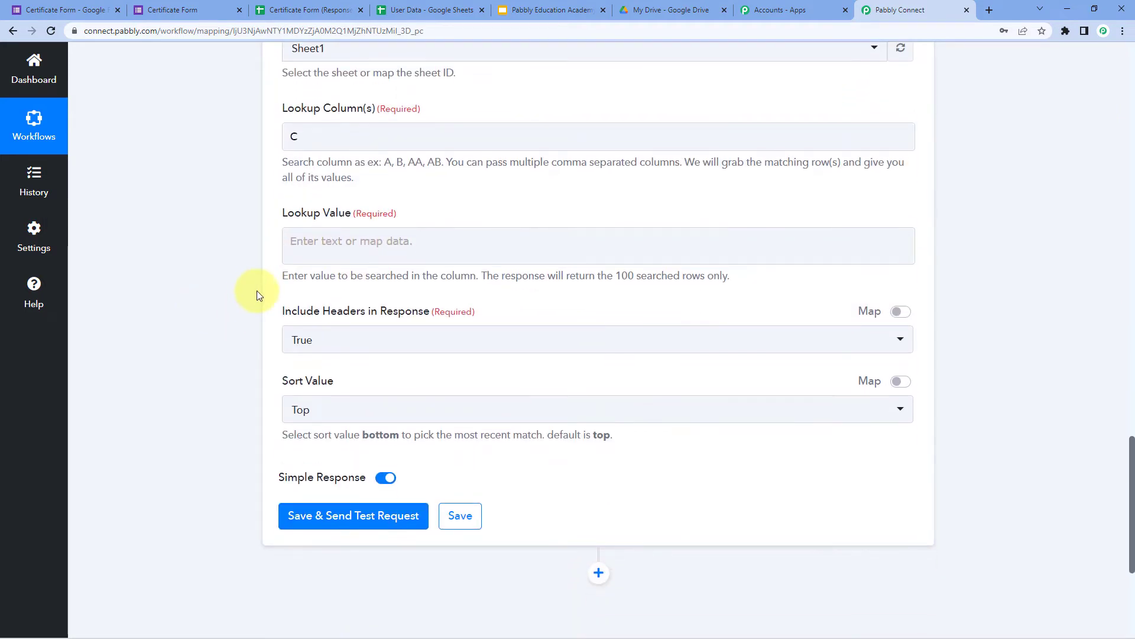
{"action": "left_click", "coordinate": [296, 244]}
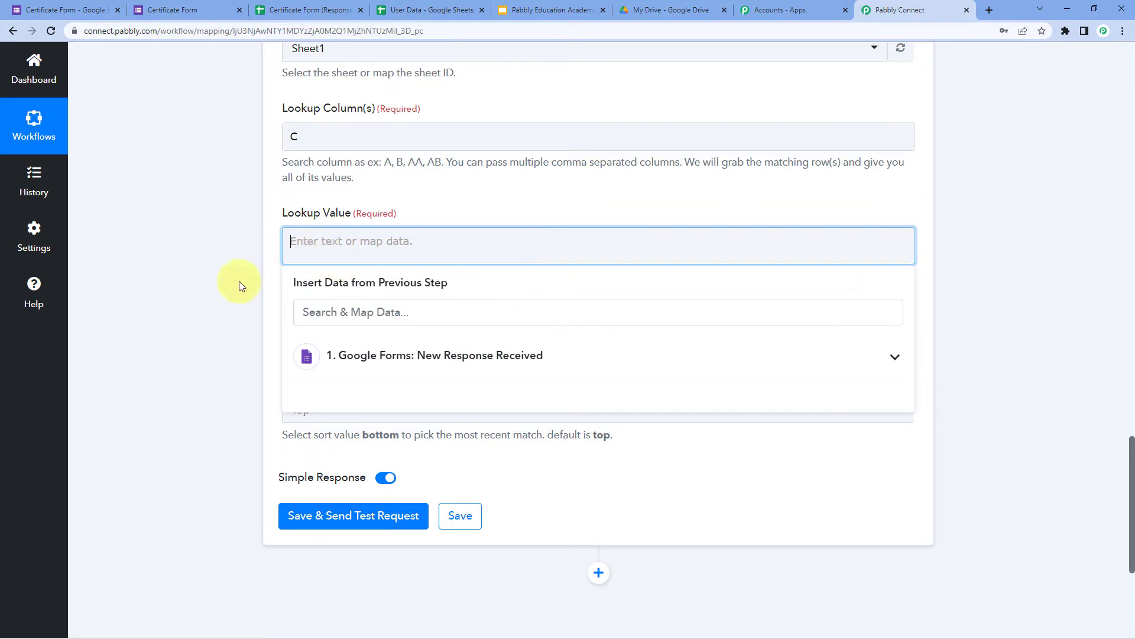
{"action": "left_click", "coordinate": [417, 356]}
{"action": "scroll", "coordinate": [242, 393], "scroll_direction": "down", "scroll_amount": 3}
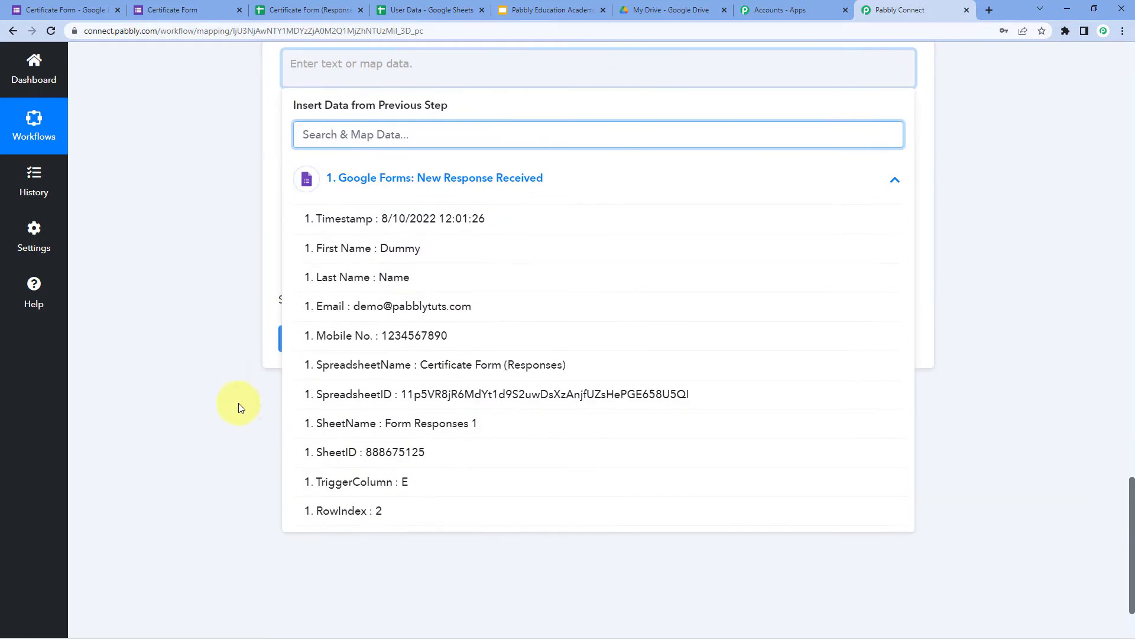
{"action": "left_click", "coordinate": [341, 307]}
{"action": "left_click", "coordinate": [208, 234]}
{"action": "scroll", "coordinate": [208, 254], "scroll_direction": "up", "scroll_amount": 4}
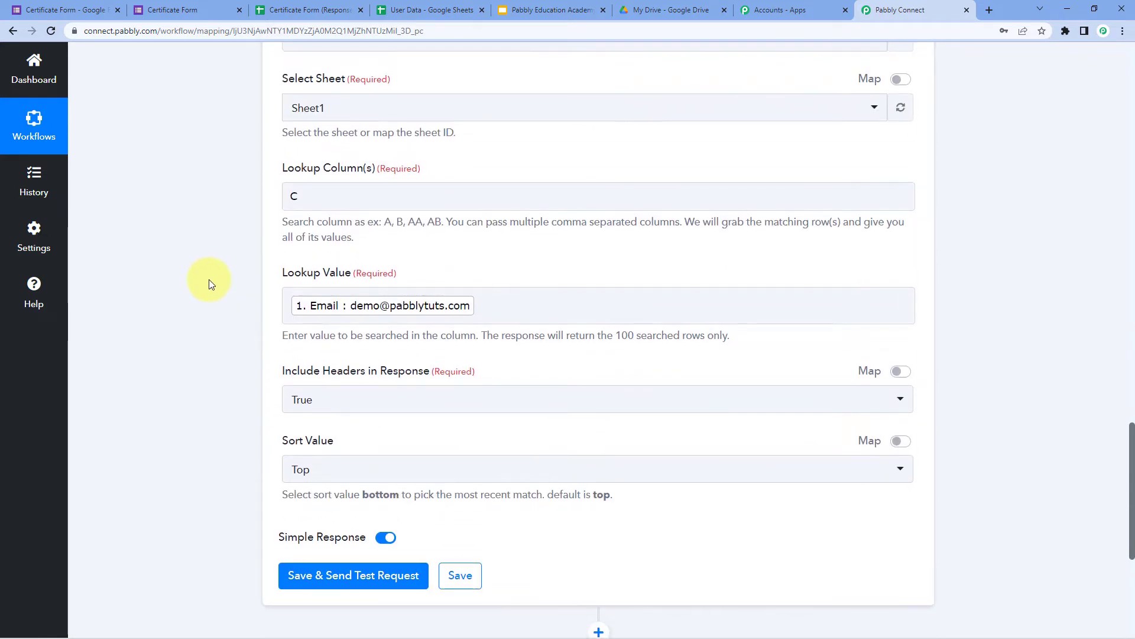
{"action": "scroll", "coordinate": [209, 280], "scroll_direction": "up", "scroll_amount": 2}
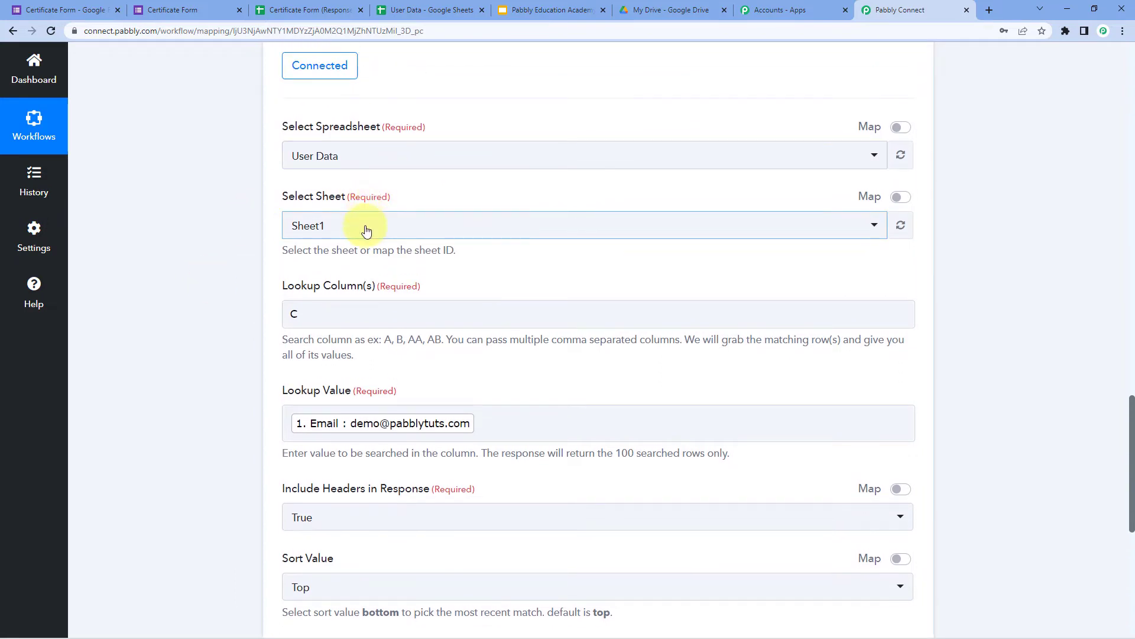
{"action": "left_click", "coordinate": [326, 314]}
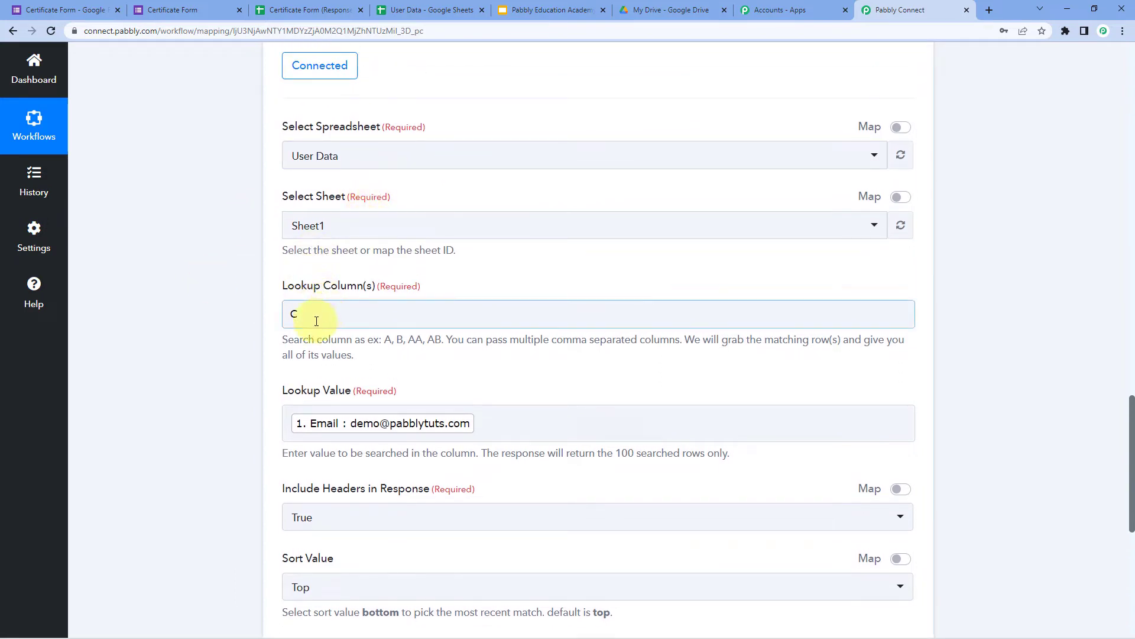
{"action": "scroll", "coordinate": [316, 321], "scroll_direction": "down", "scroll_amount": 1}
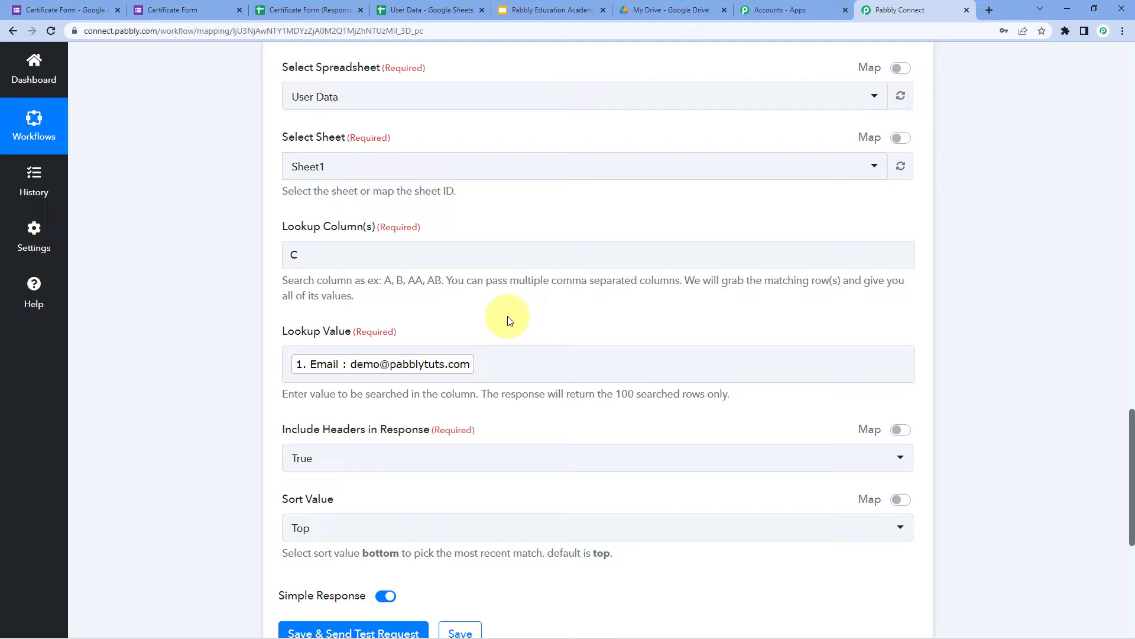
{"action": "scroll", "coordinate": [510, 320], "scroll_direction": "down", "scroll_amount": 1}
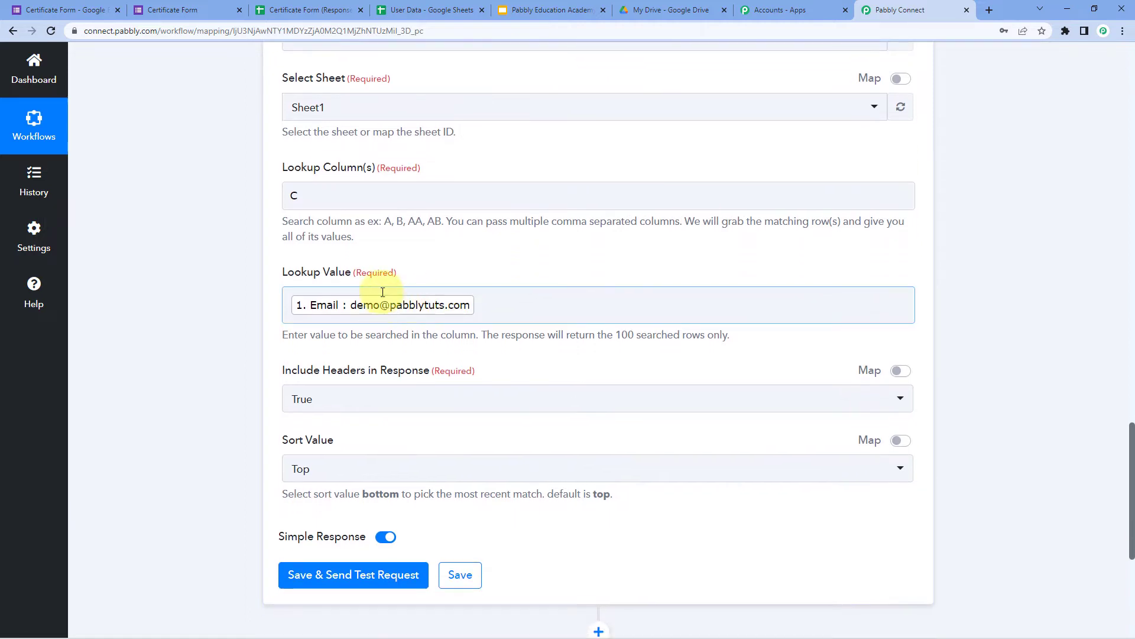
Check the mapped Email lookup value against the rows in the User Data sheet.
{"action": "left_click", "coordinate": [419, 312]}
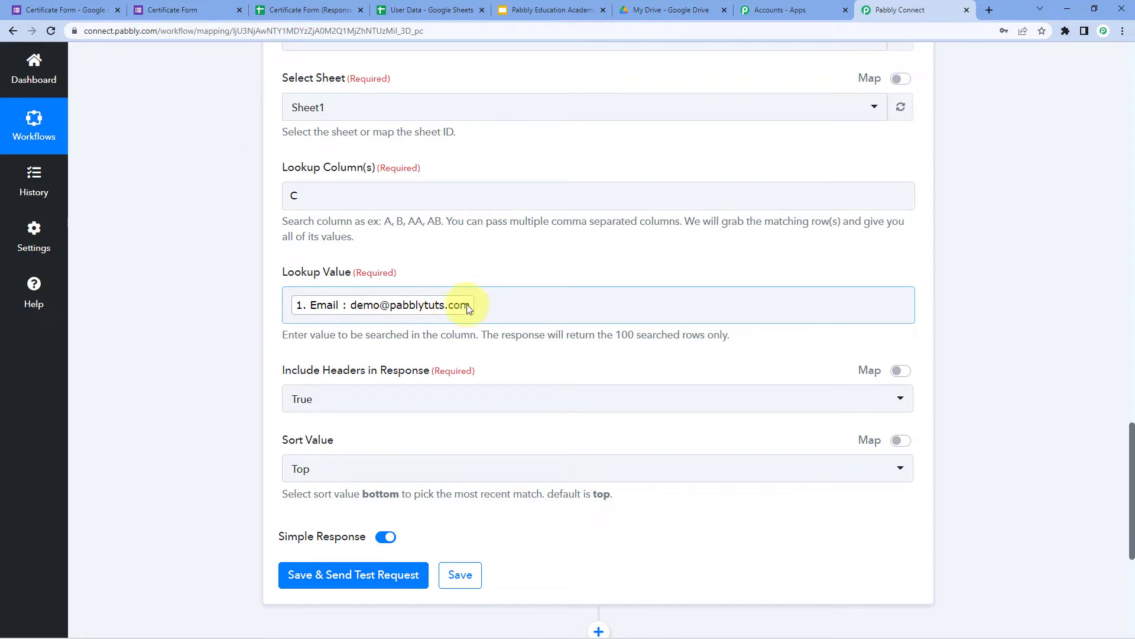
{"action": "left_click", "coordinate": [396, 10]}
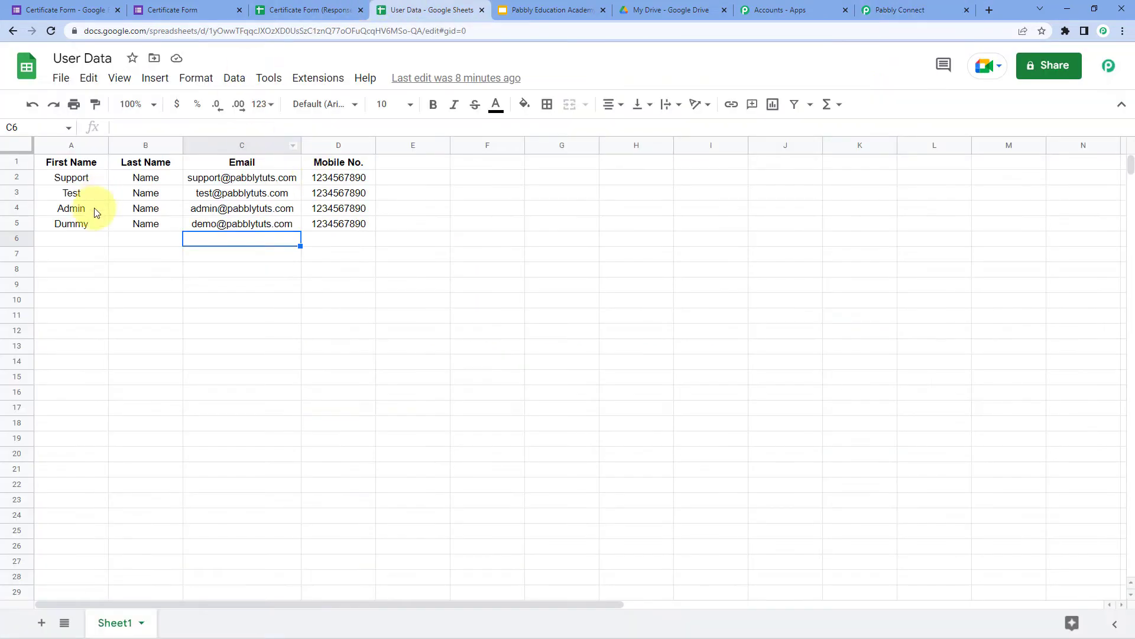
{"action": "left_click", "coordinate": [83, 238]}
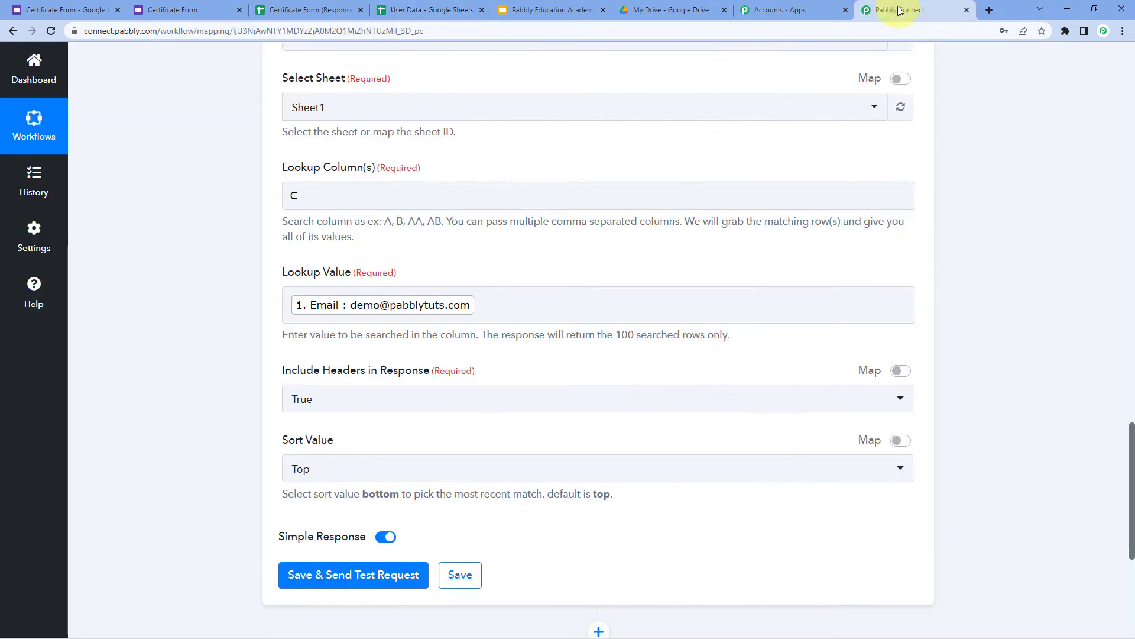
{"action": "left_click", "coordinate": [902, 10]}
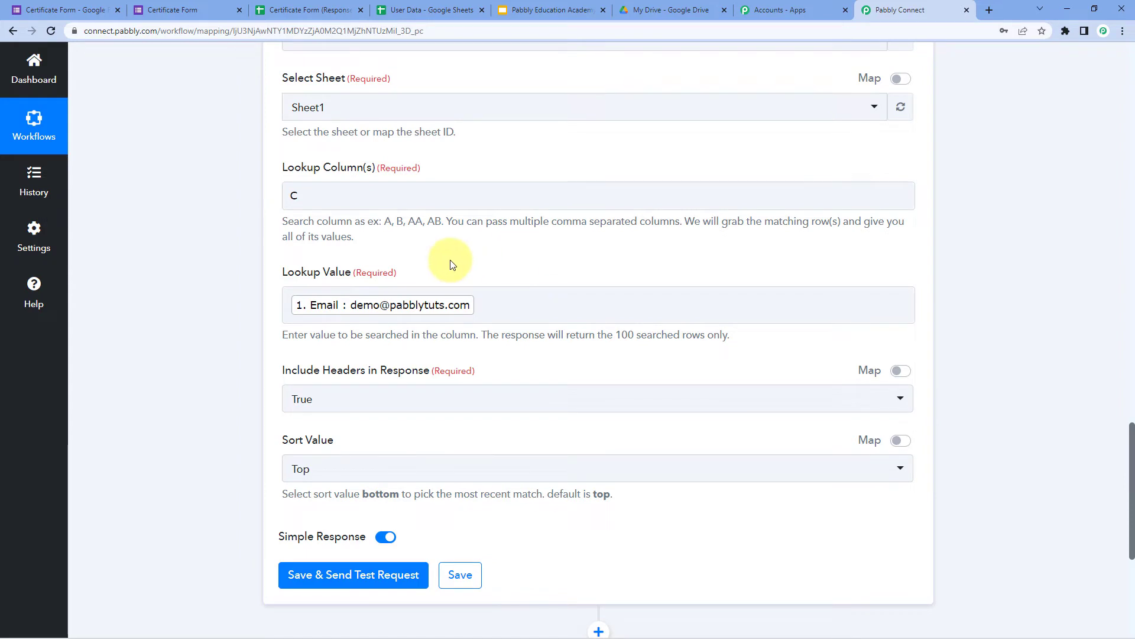
Save and test the lookup step, reviewing the returned row at RowIndex 5.
{"action": "scroll", "coordinate": [402, 280], "scroll_direction": "down", "scroll_amount": 3}
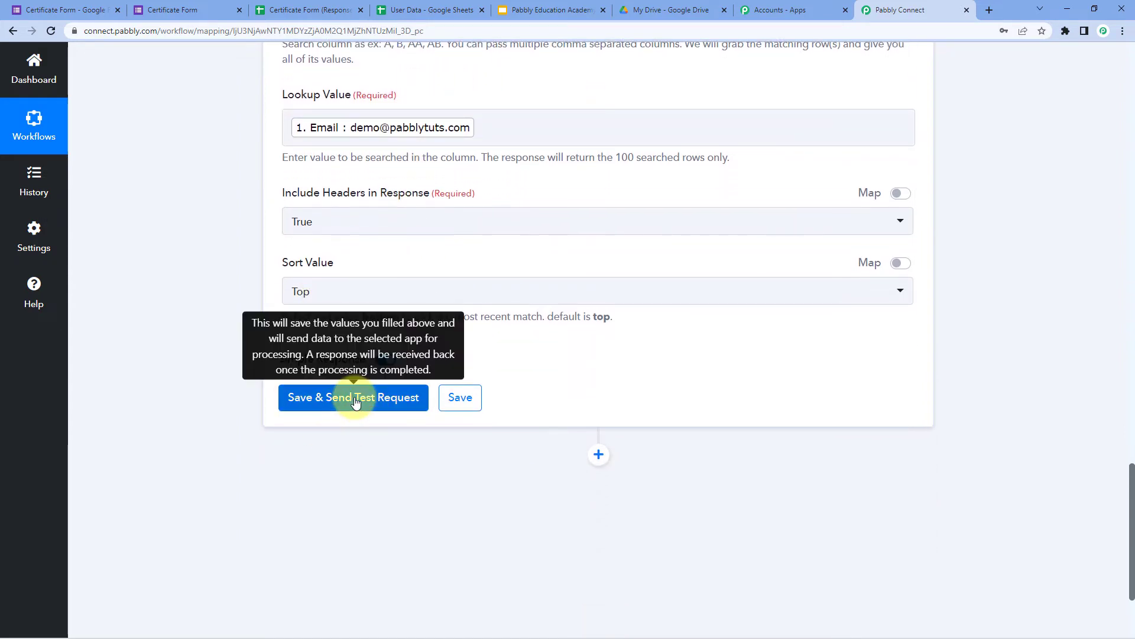
{"action": "left_click", "coordinate": [368, 405]}
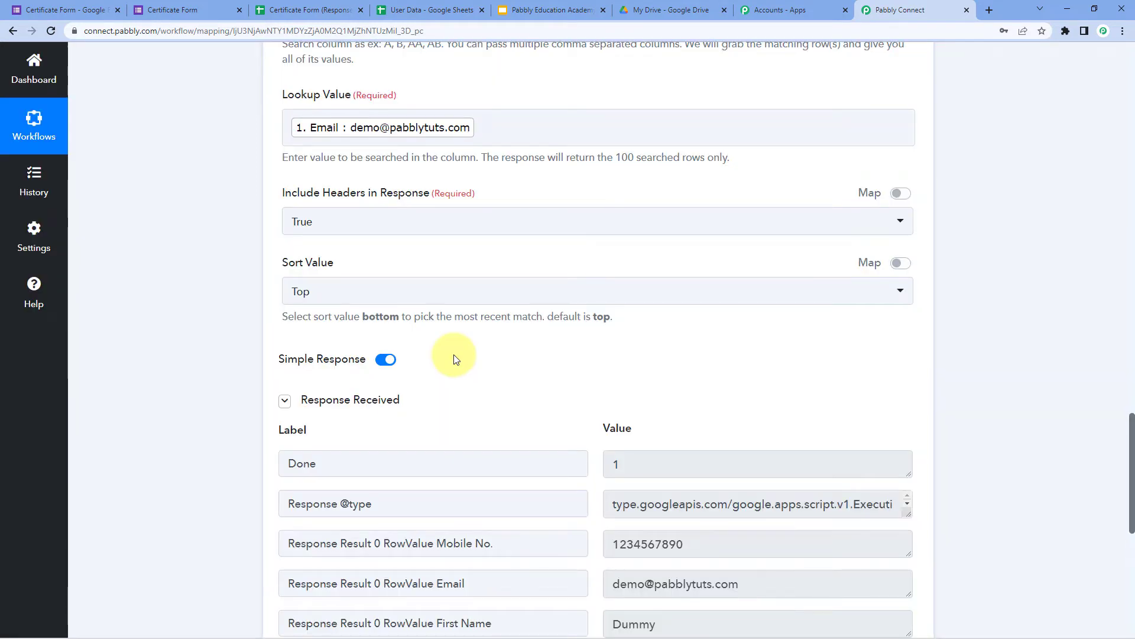
{"action": "scroll", "coordinate": [455, 359], "scroll_direction": "down", "scroll_amount": 3}
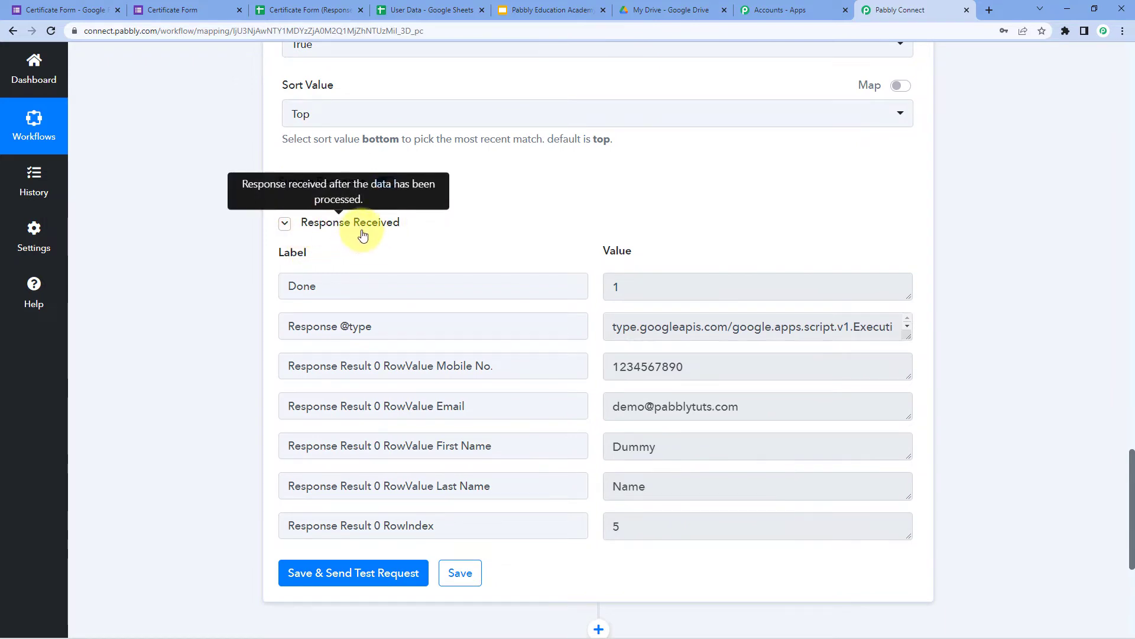
{"action": "scroll", "coordinate": [484, 238], "scroll_direction": "down", "scroll_amount": 1}
{"action": "scroll", "coordinate": [484, 239], "scroll_direction": "down", "scroll_amount": 1}
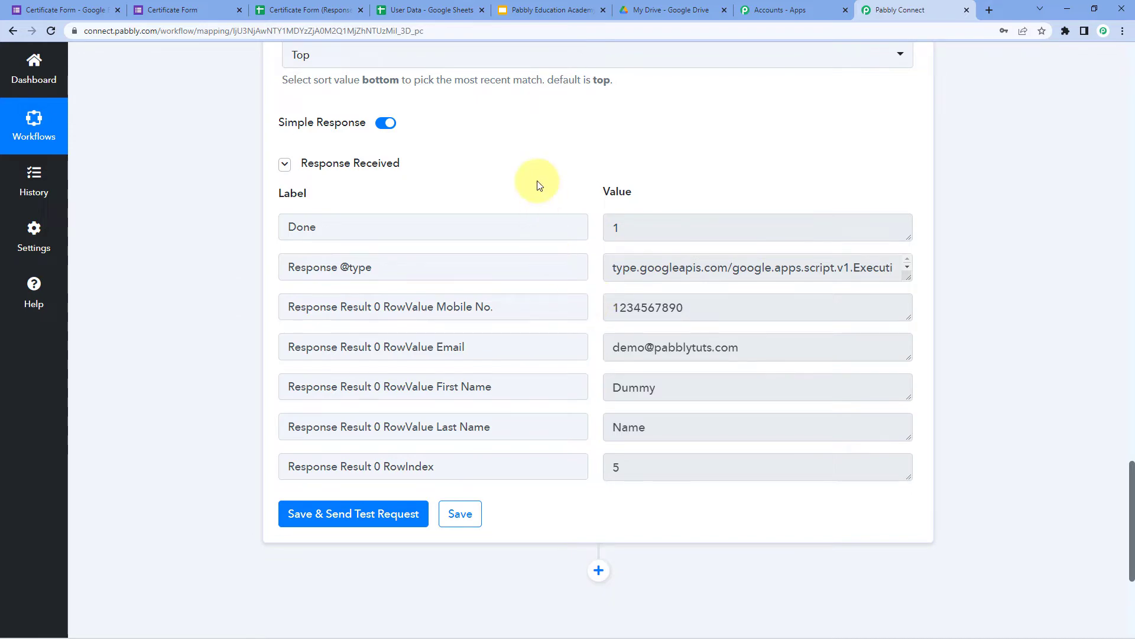
{"action": "scroll", "coordinate": [535, 181], "scroll_direction": "up", "scroll_amount": 3}
{"action": "scroll", "coordinate": [528, 273], "scroll_direction": "up", "scroll_amount": 3}
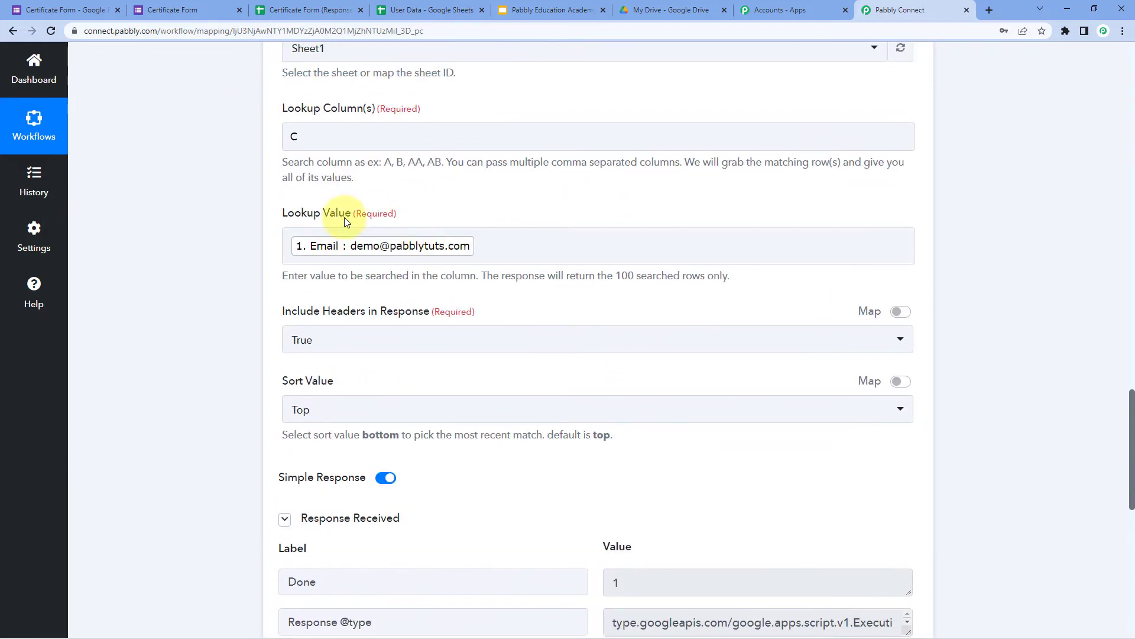
{"action": "left_click", "coordinate": [414, 10]}
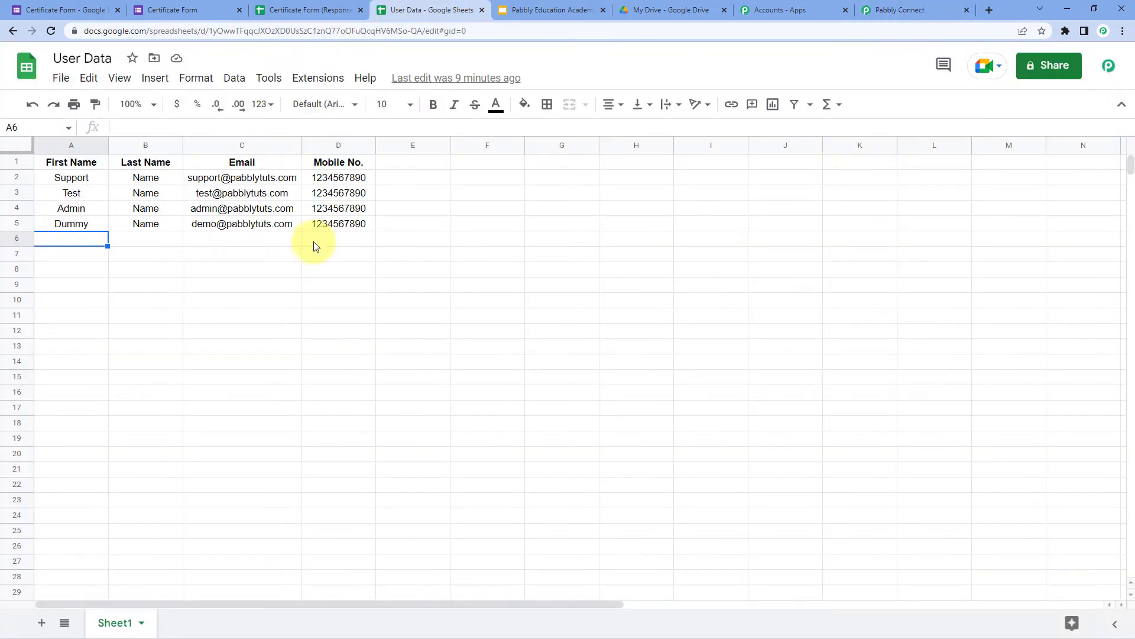
{"action": "left_click_drag", "start_coordinate": [90, 228], "coordinate": [328, 223]}
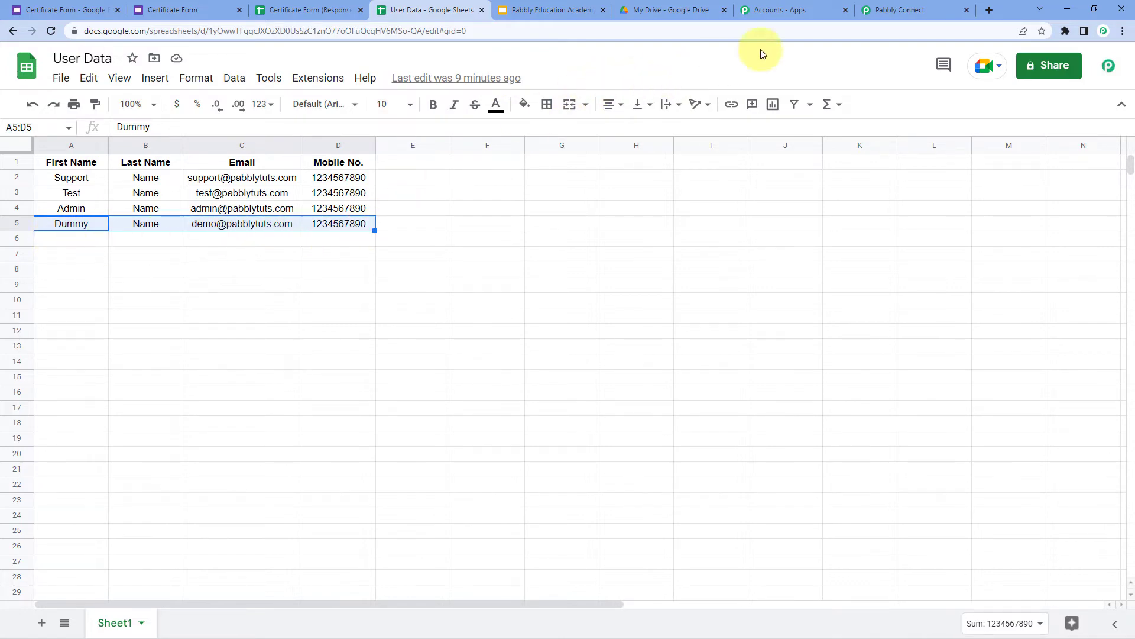
{"action": "left_click", "coordinate": [894, 12]}
{"action": "scroll", "coordinate": [361, 310], "scroll_direction": "down", "scroll_amount": 5}
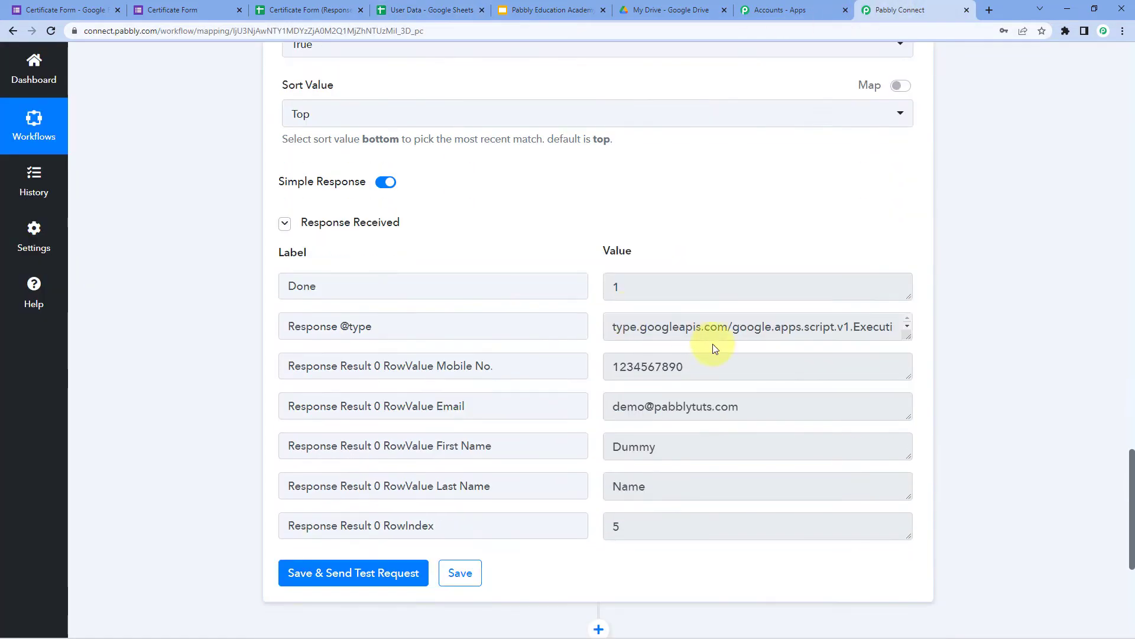
{"action": "left_click", "coordinate": [630, 446]}
{"action": "double_click", "coordinate": [631, 447]}
{"action": "double_click", "coordinate": [627, 486]}
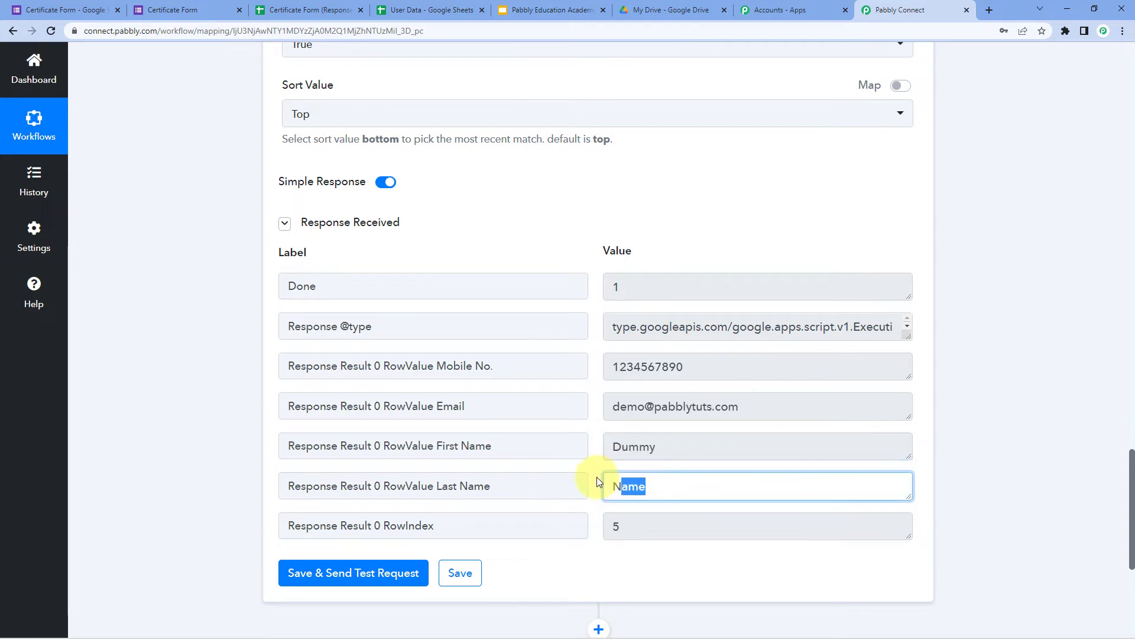
{"action": "double_click", "coordinate": [686, 374]}
{"action": "triple_click", "coordinate": [763, 400]}
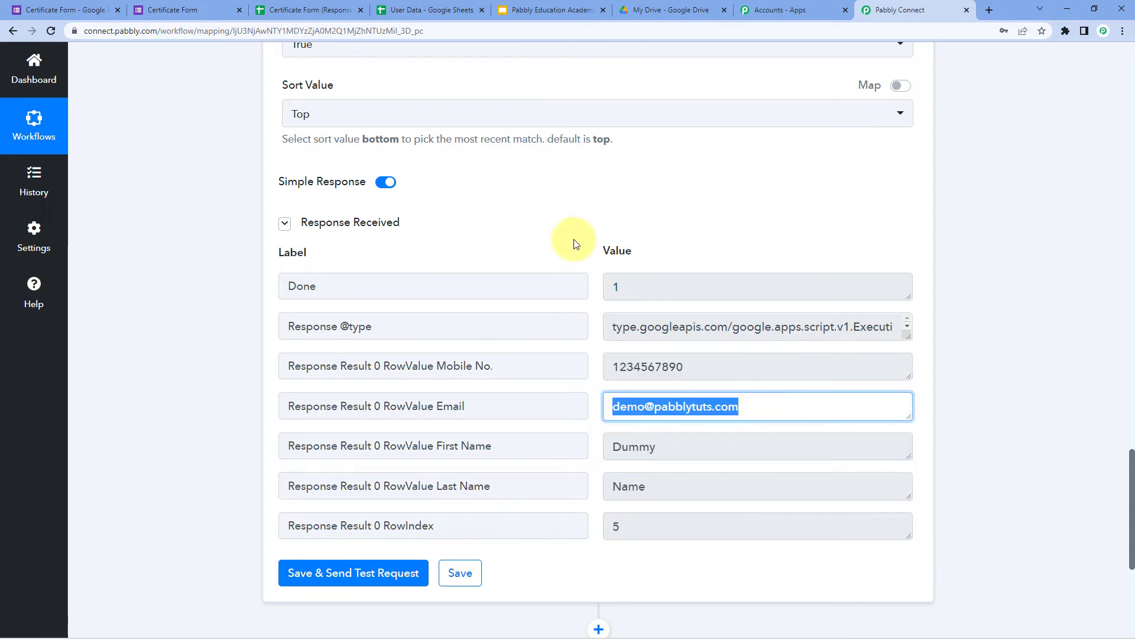
{"action": "left_click", "coordinate": [573, 241]}
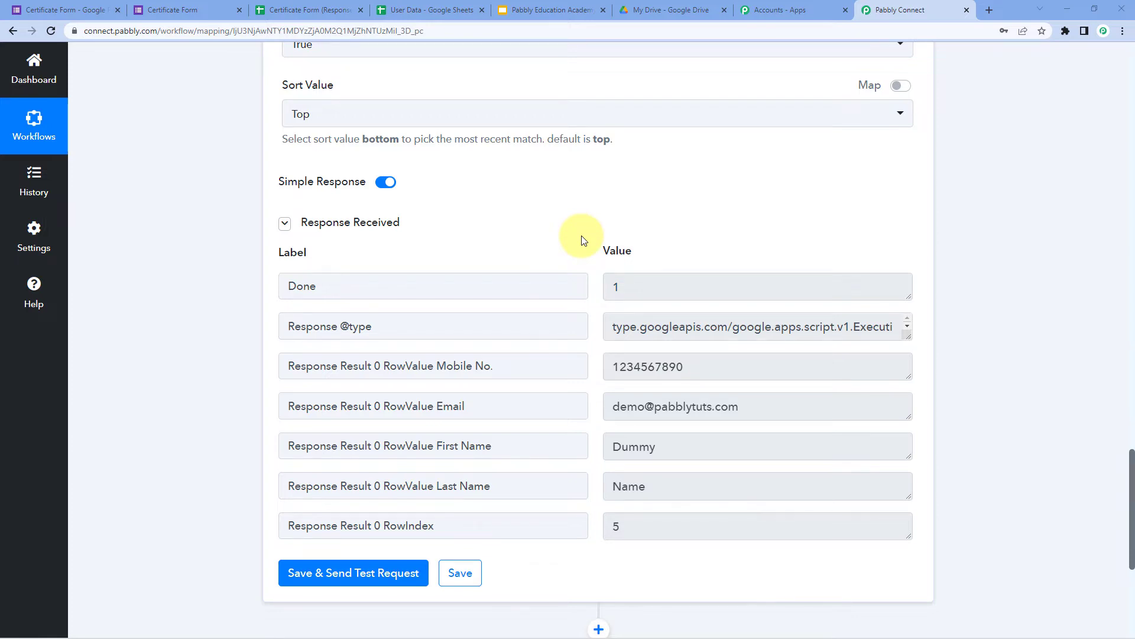
{"action": "scroll", "coordinate": [581, 239], "scroll_direction": "down", "scroll_amount": 5}
Insert a Router by Pabbly step below the Google Sheets lookup step.
{"action": "left_click", "coordinate": [599, 294]}
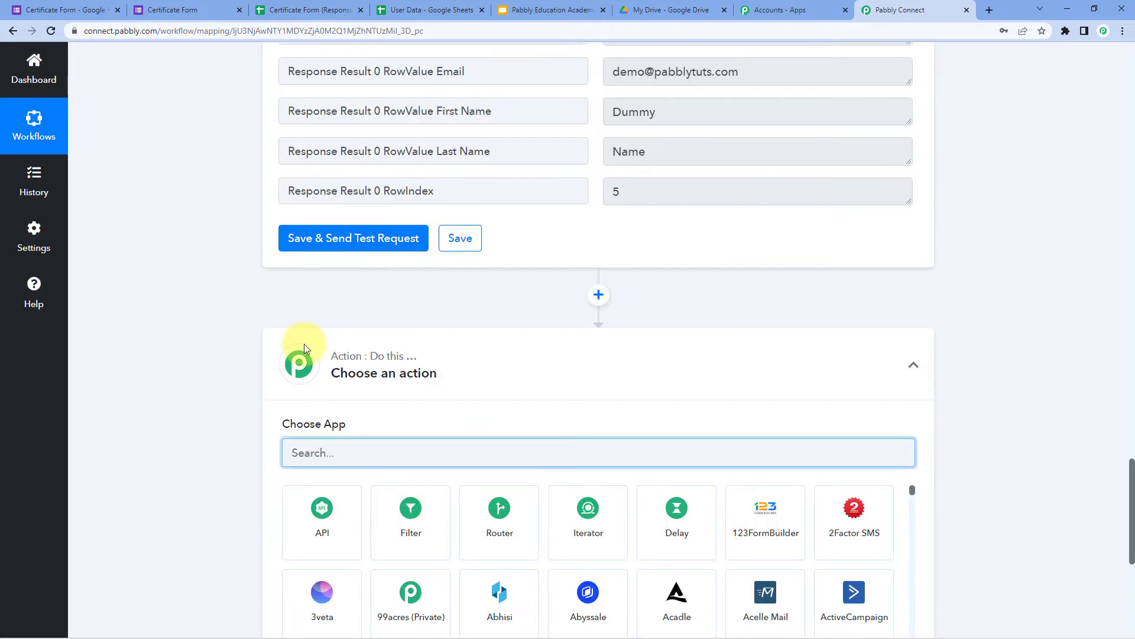
{"action": "scroll", "coordinate": [189, 361], "scroll_direction": "down", "scroll_amount": 3}
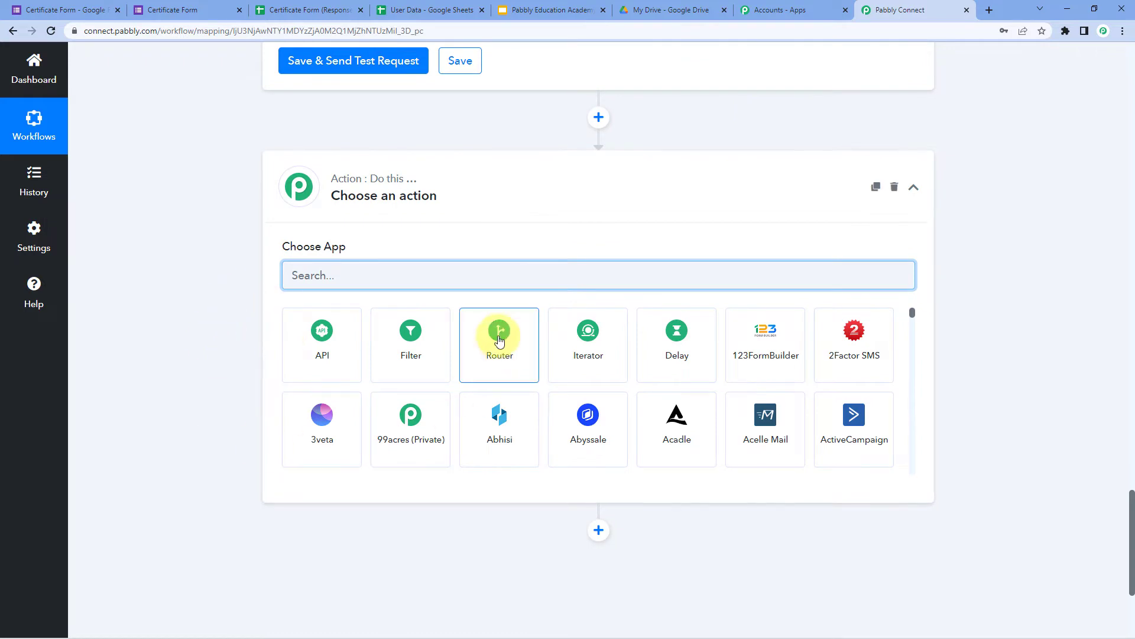
{"action": "left_click", "coordinate": [508, 375]}
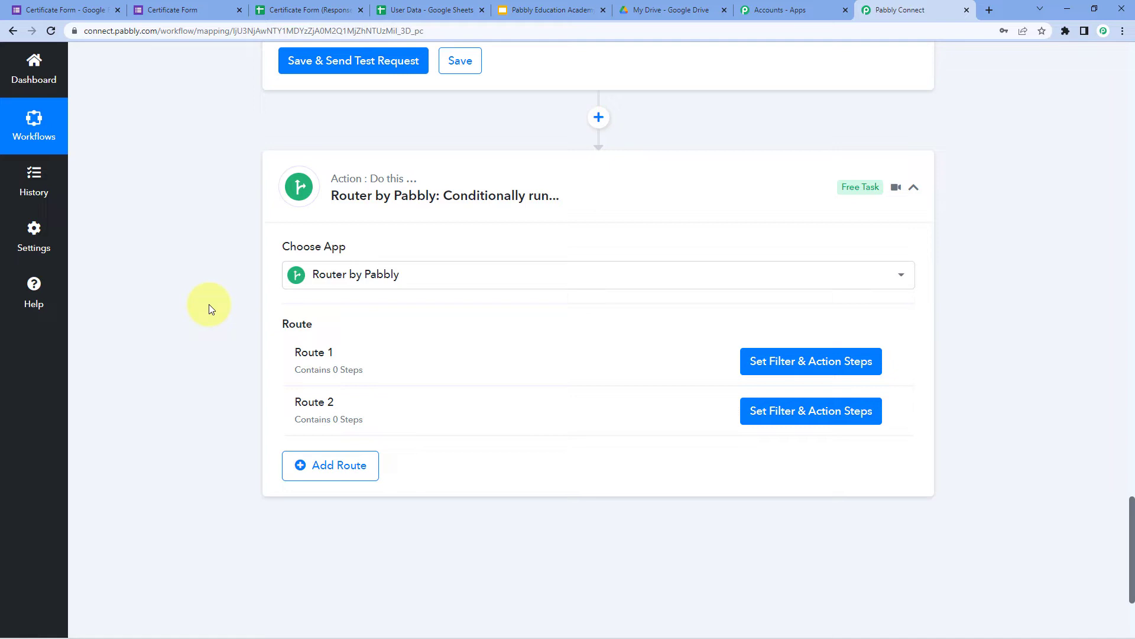
{"action": "scroll", "coordinate": [225, 339], "scroll_direction": "up", "scroll_amount": 6}
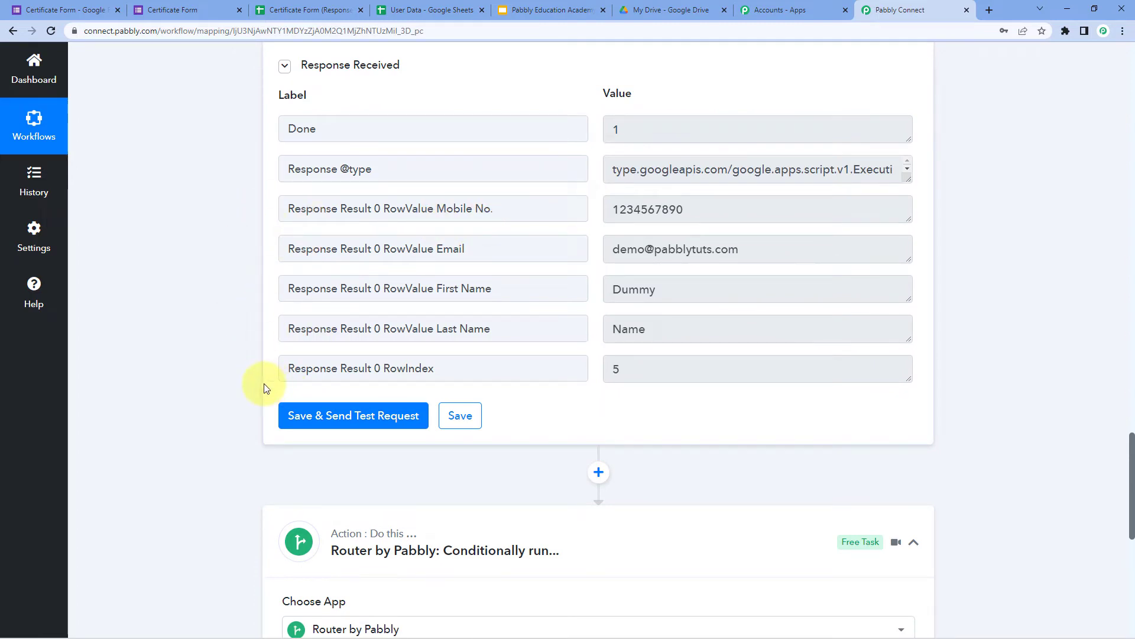
{"action": "scroll", "coordinate": [264, 384], "scroll_direction": "down", "scroll_amount": 2}
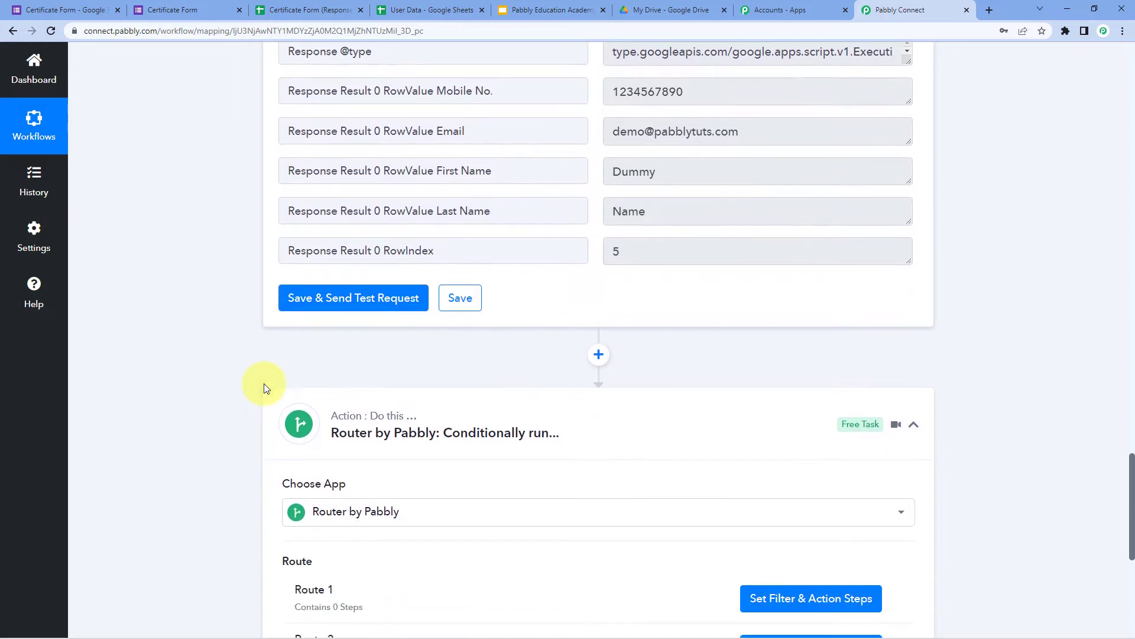
{"action": "scroll", "coordinate": [260, 382], "scroll_direction": "up", "scroll_amount": 2}
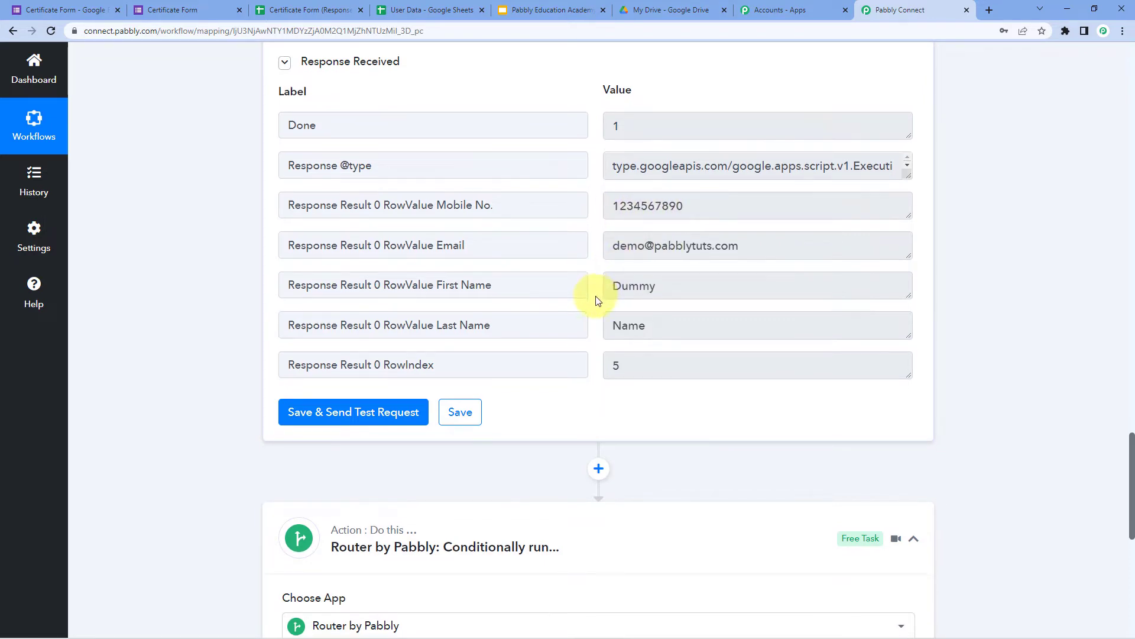
{"action": "scroll", "coordinate": [598, 300], "scroll_direction": "down", "scroll_amount": 1}
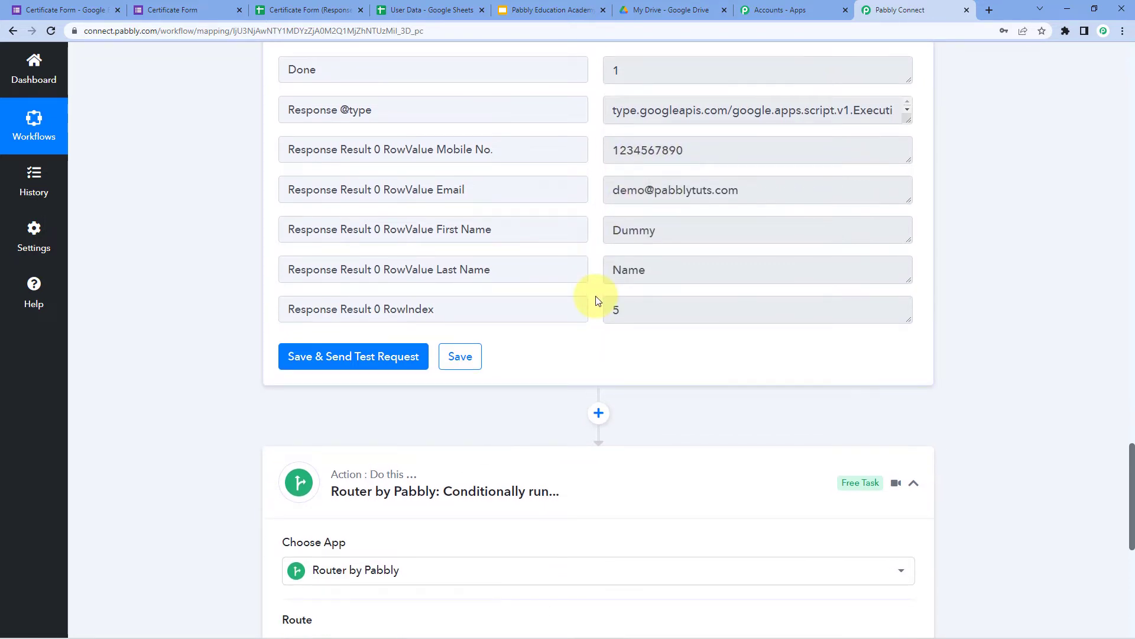
{"action": "scroll", "coordinate": [598, 301], "scroll_direction": "down", "scroll_amount": 5}
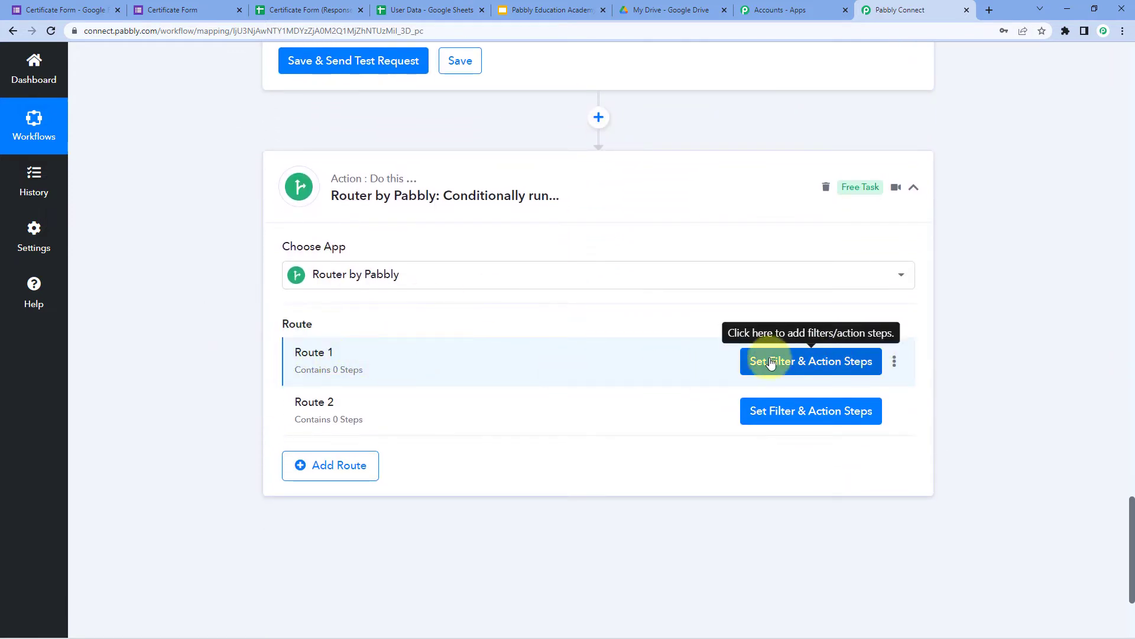
Set Route 1's filter label to the lookup's RowValue Email with filter type Exists.
{"action": "left_click", "coordinate": [810, 370]}
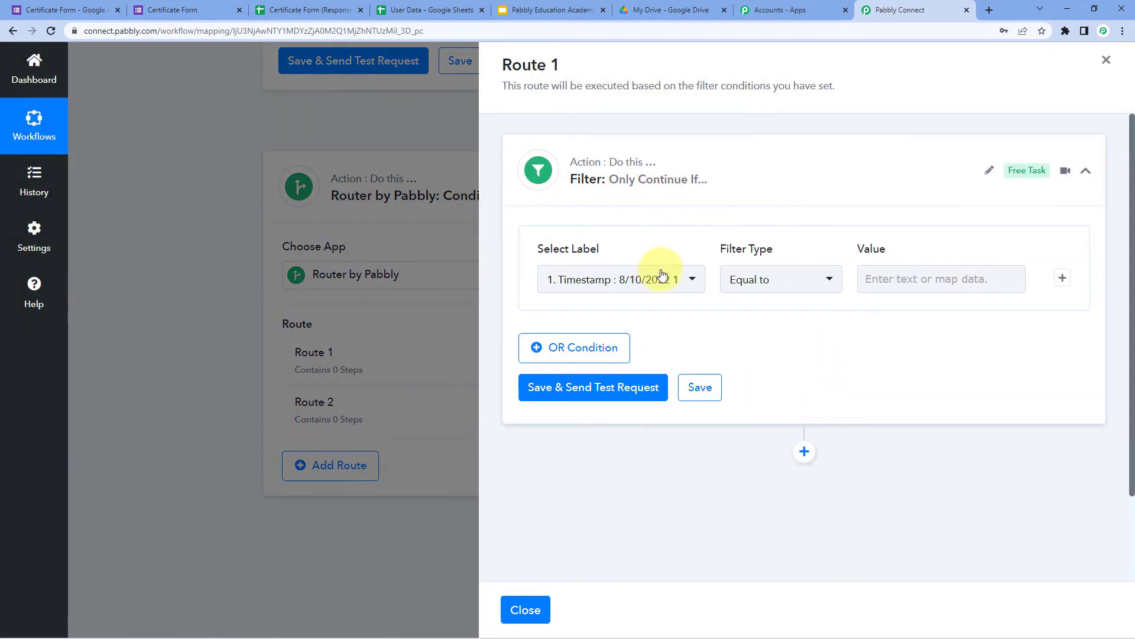
{"action": "left_click", "coordinate": [665, 286]}
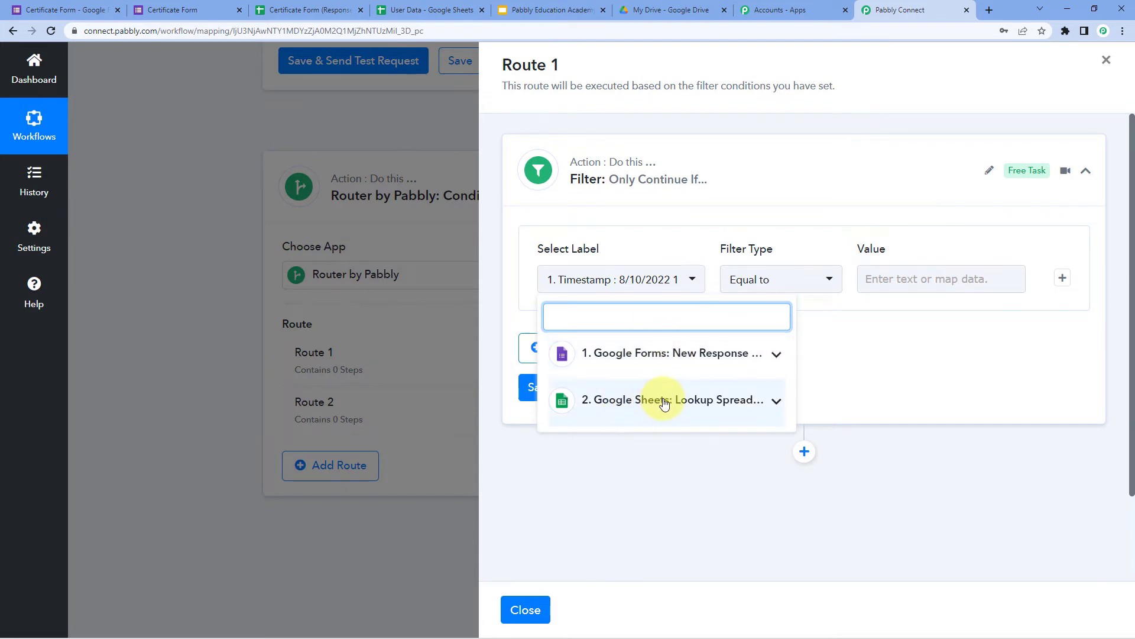
{"action": "left_click", "coordinate": [664, 403]}
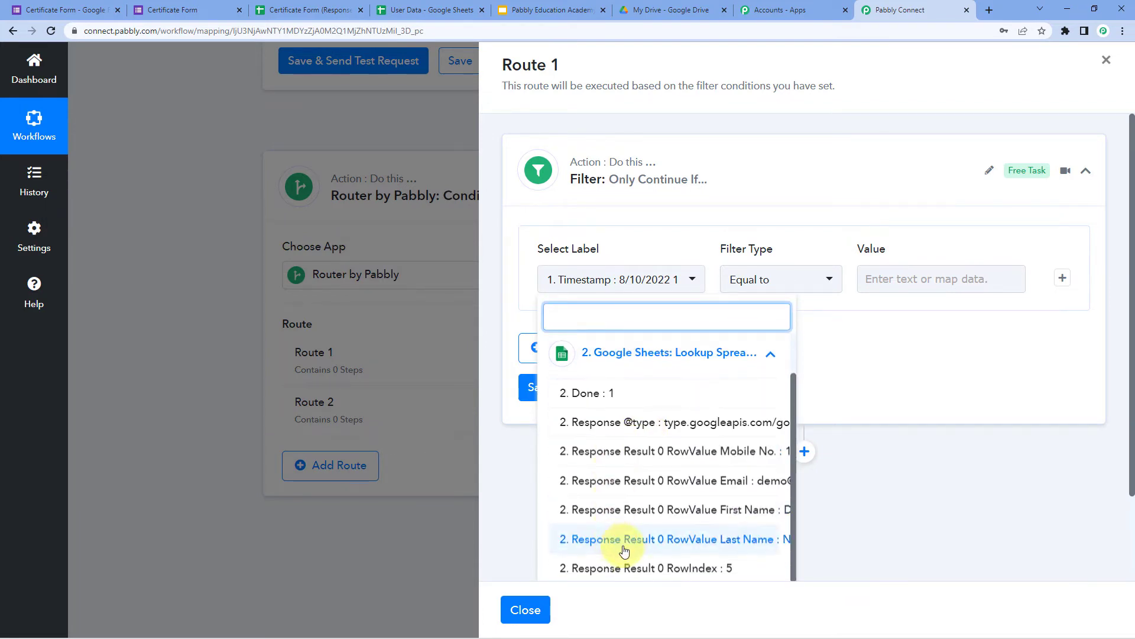
{"action": "left_click", "coordinate": [692, 489]}
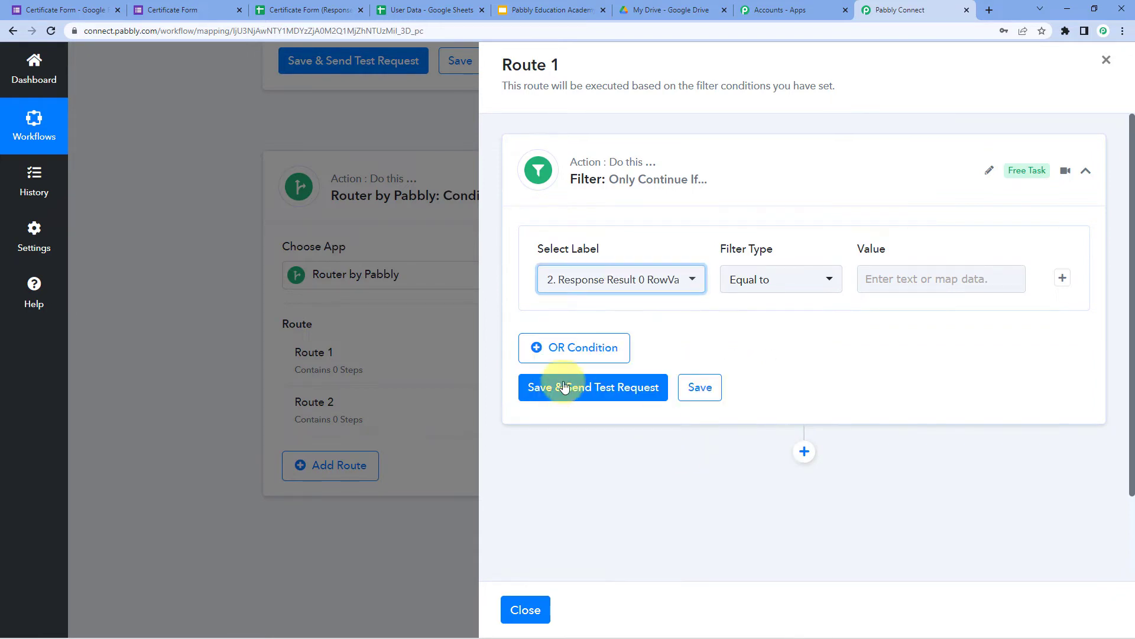
{"action": "left_click", "coordinate": [805, 283]}
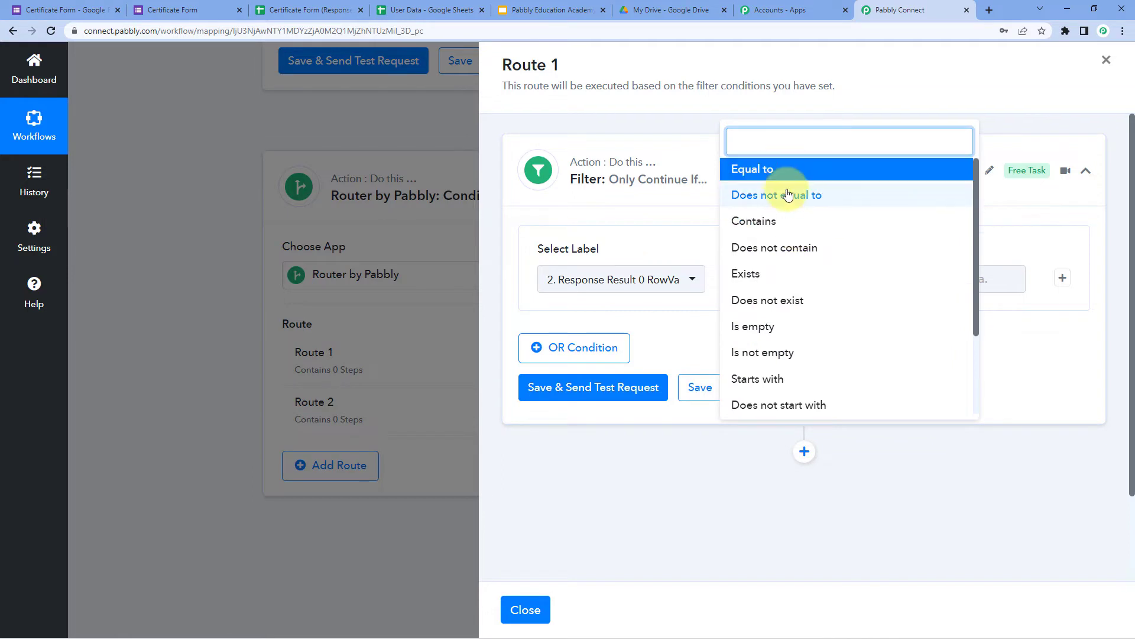
{"action": "left_click", "coordinate": [762, 277]}
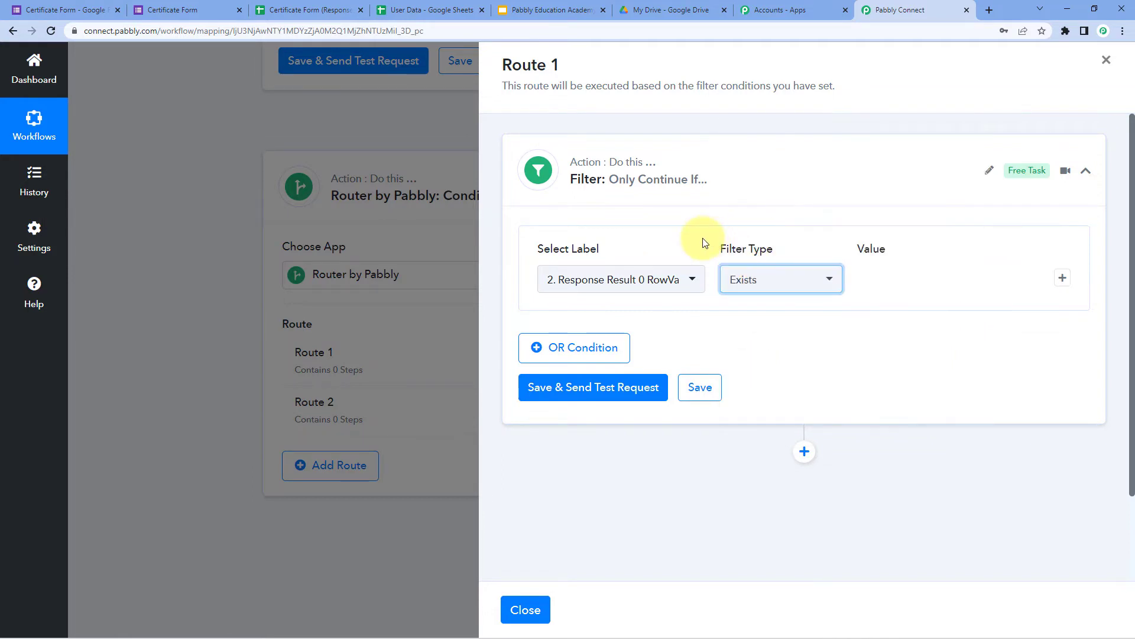
{"action": "left_click", "coordinate": [681, 279]}
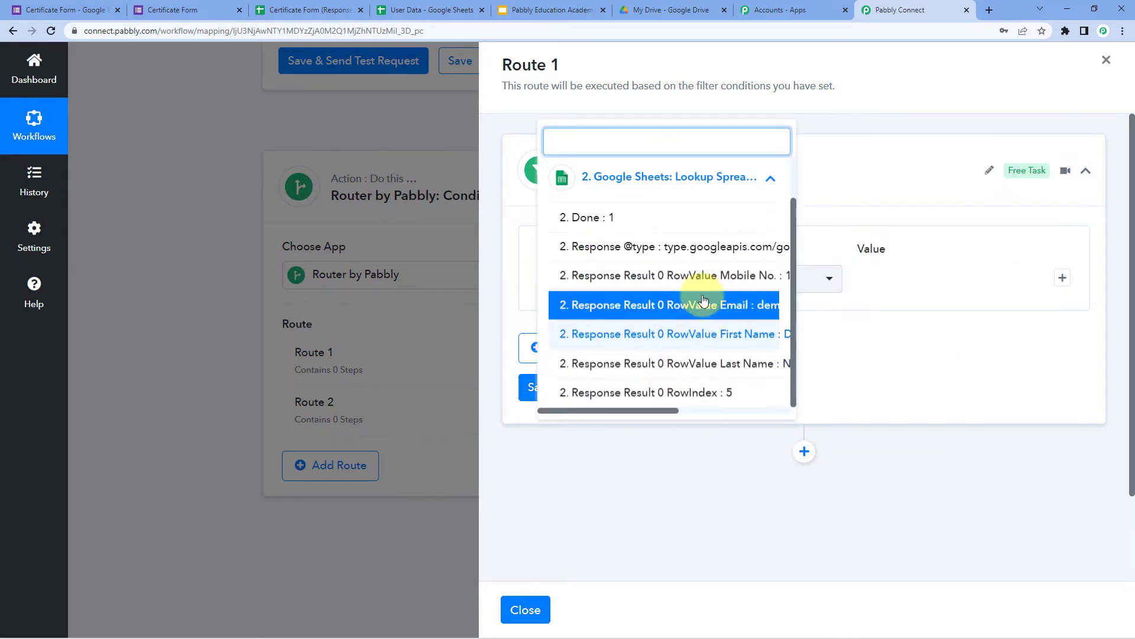
{"action": "left_click", "coordinate": [807, 213]}
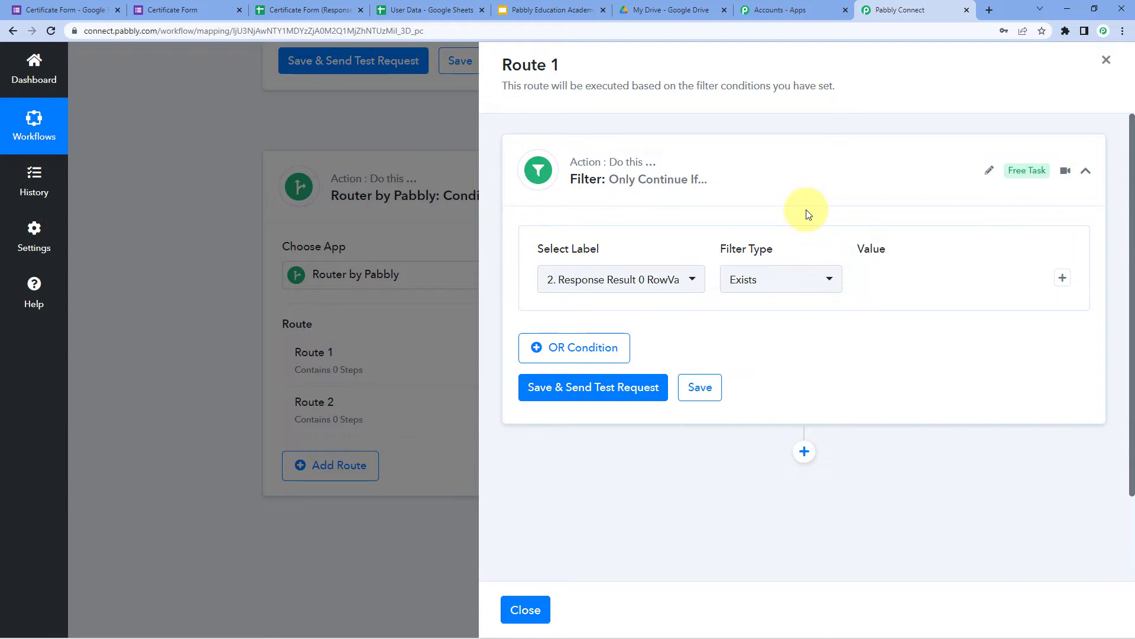
Save and test the Route 1 filter, confirming the result 'Condition is true'.
{"action": "left_click", "coordinate": [588, 385]}
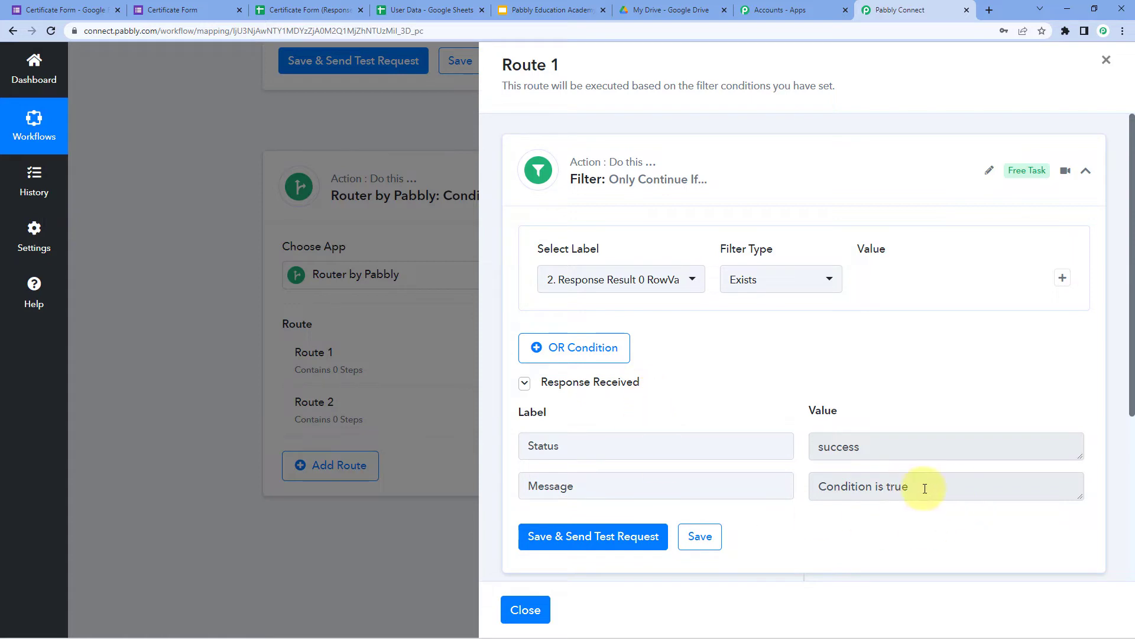
{"action": "left_click_drag", "start_coordinate": [925, 488], "coordinate": [805, 492]}
{"action": "left_click", "coordinate": [794, 401]}
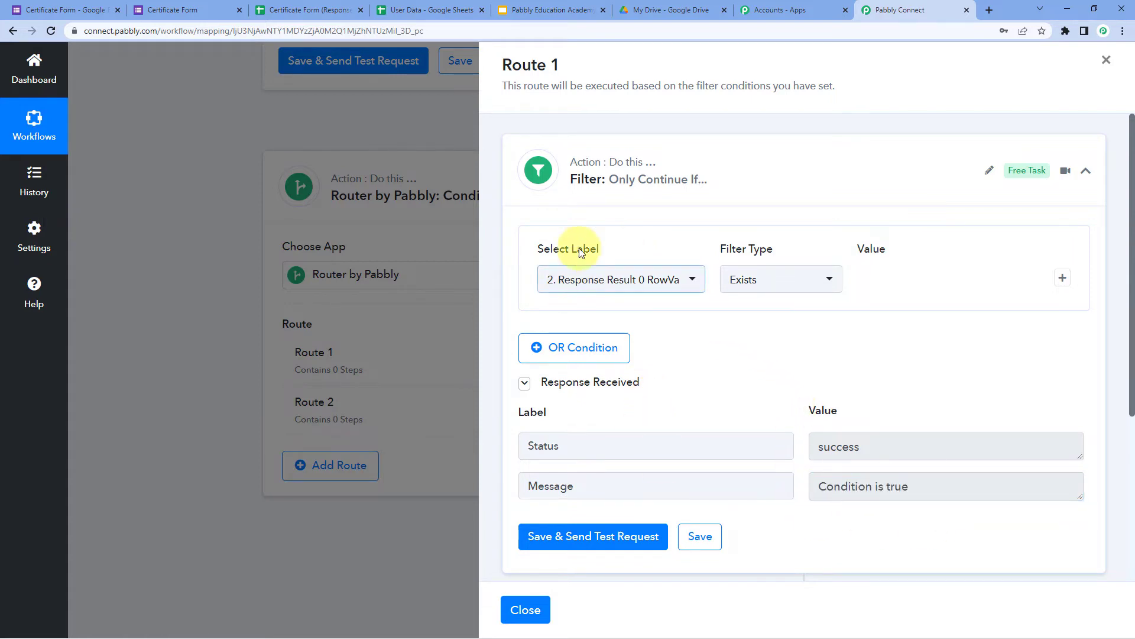
{"action": "left_click", "coordinate": [678, 287]}
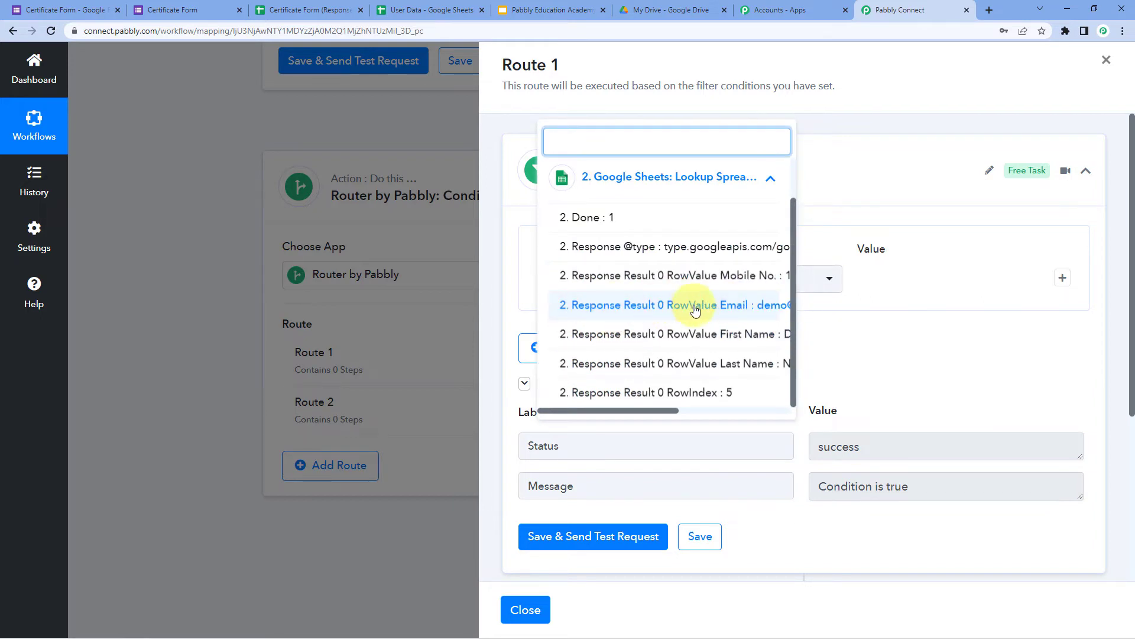
{"action": "left_click", "coordinate": [731, 308]}
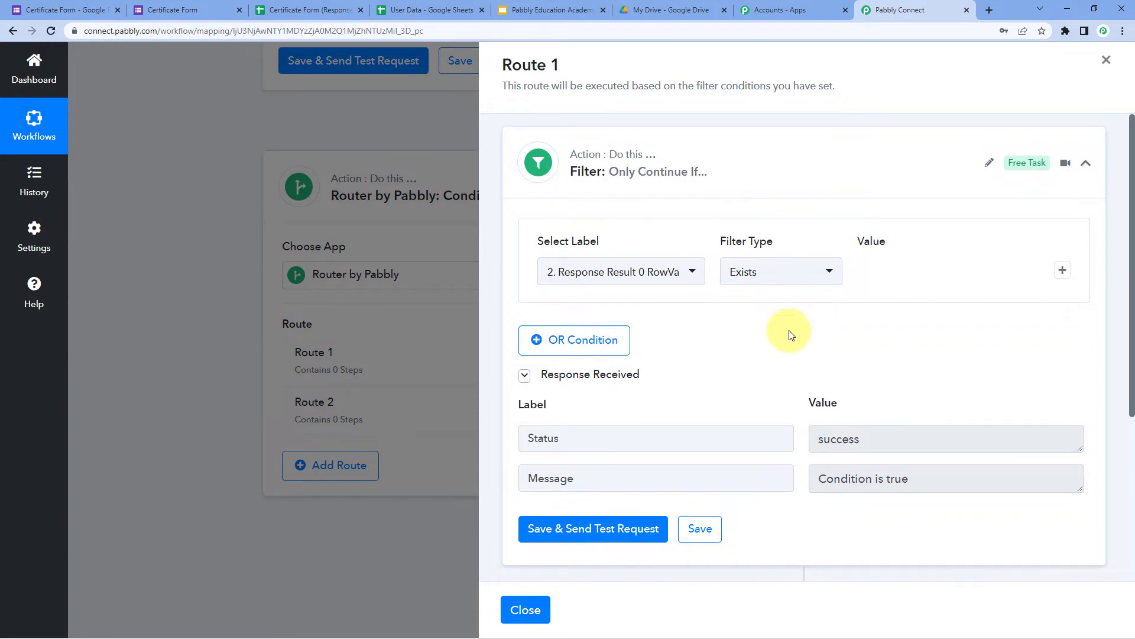
{"action": "scroll", "coordinate": [795, 337], "scroll_direction": "down", "scroll_amount": 4}
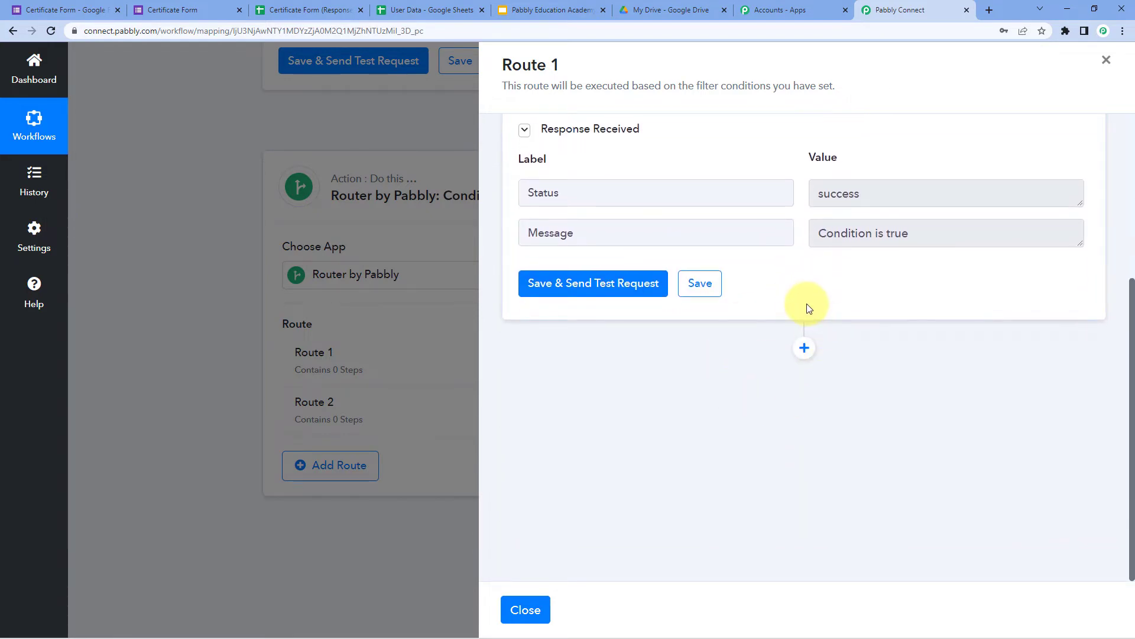
Add a Gmail action with the Send Email event after the Route 1 filter and begin connecting it.
{"action": "left_click", "coordinate": [804, 349]}
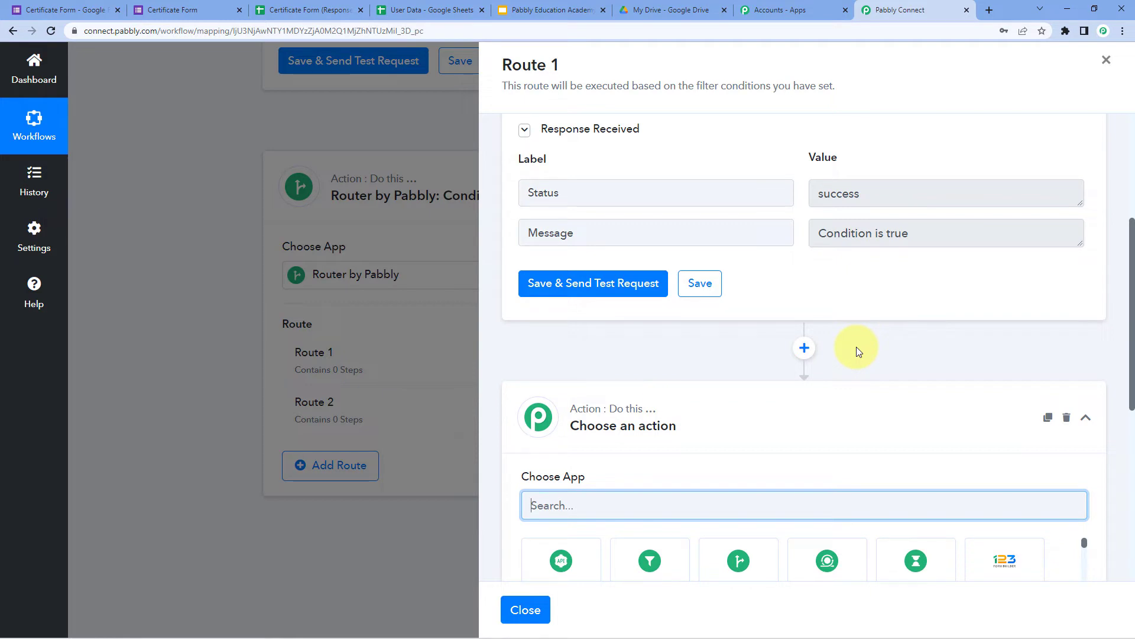
{"action": "scroll", "coordinate": [856, 347], "scroll_direction": "down", "scroll_amount": 5}
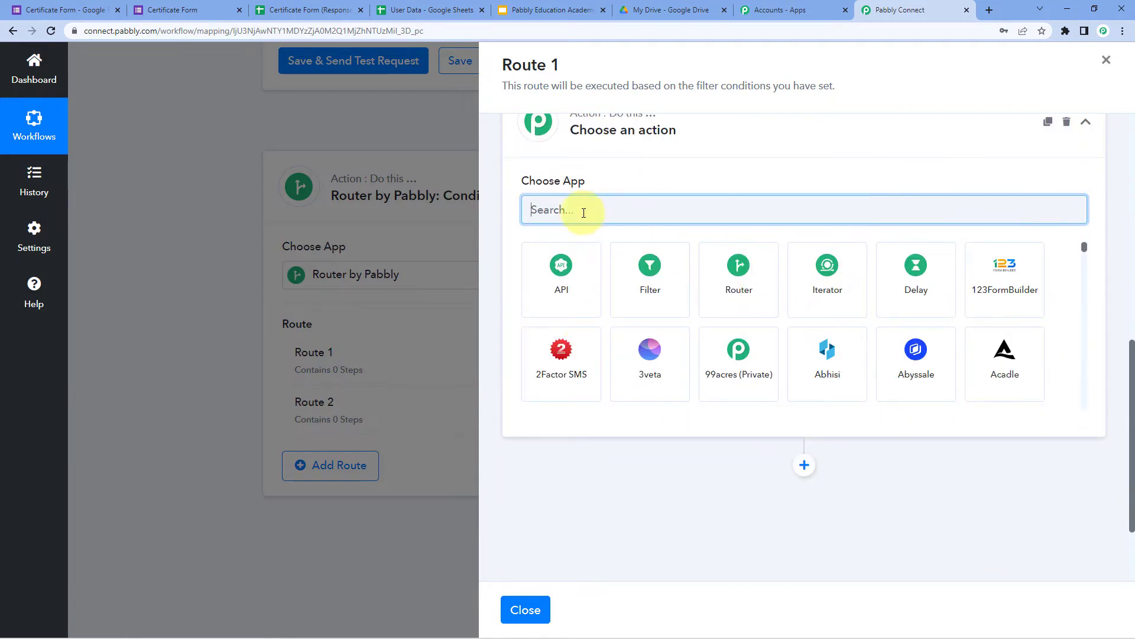
{"action": "scroll", "coordinate": [526, 269], "scroll_direction": "up", "scroll_amount": 1}
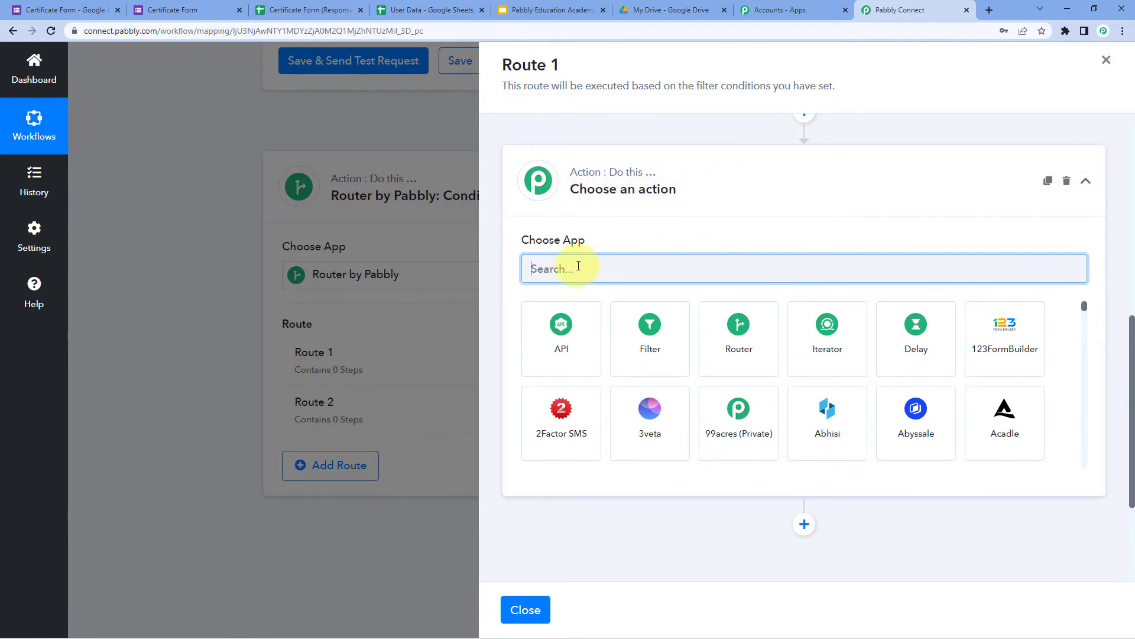
{"action": "type", "text": "Gmail"}
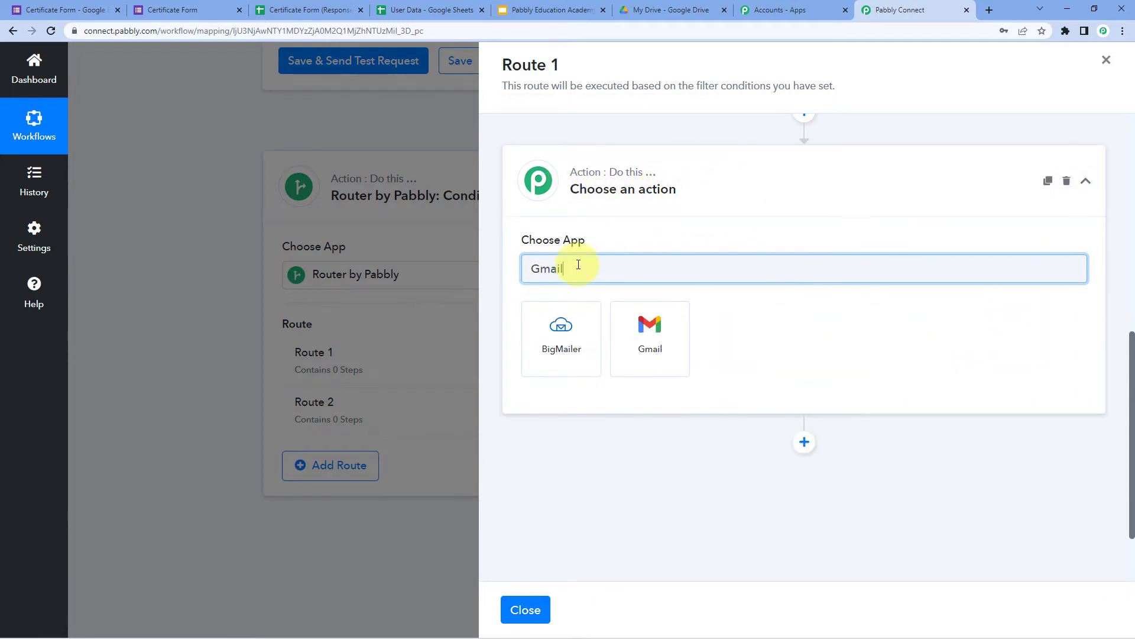
{"action": "left_click", "coordinate": [629, 322]}
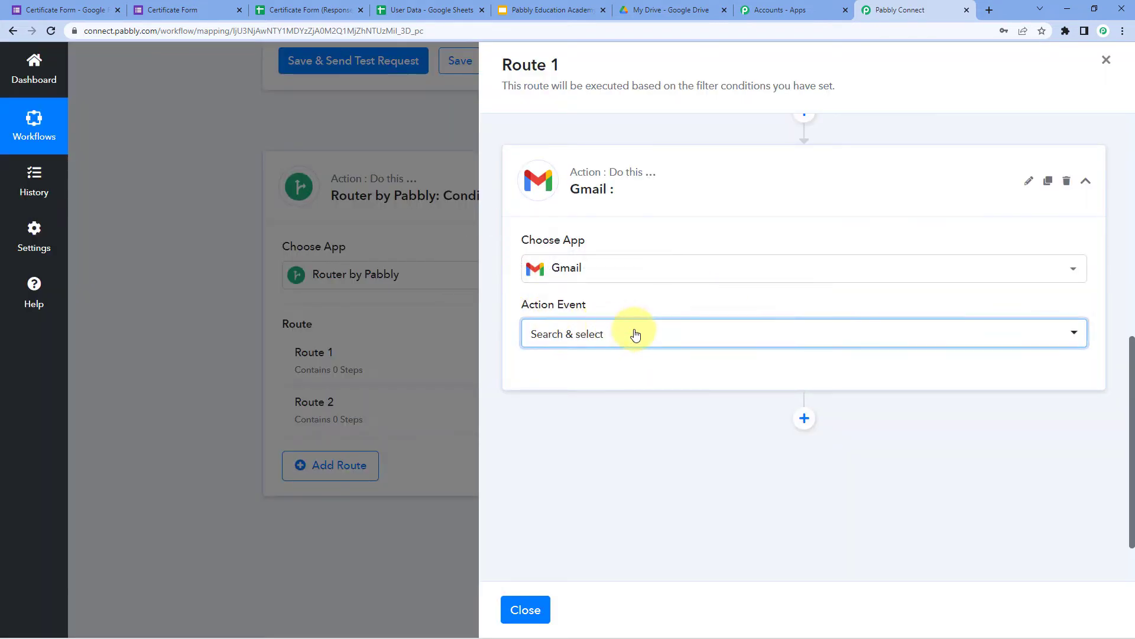
{"action": "left_click", "coordinate": [635, 334]}
{"action": "left_click", "coordinate": [611, 410]}
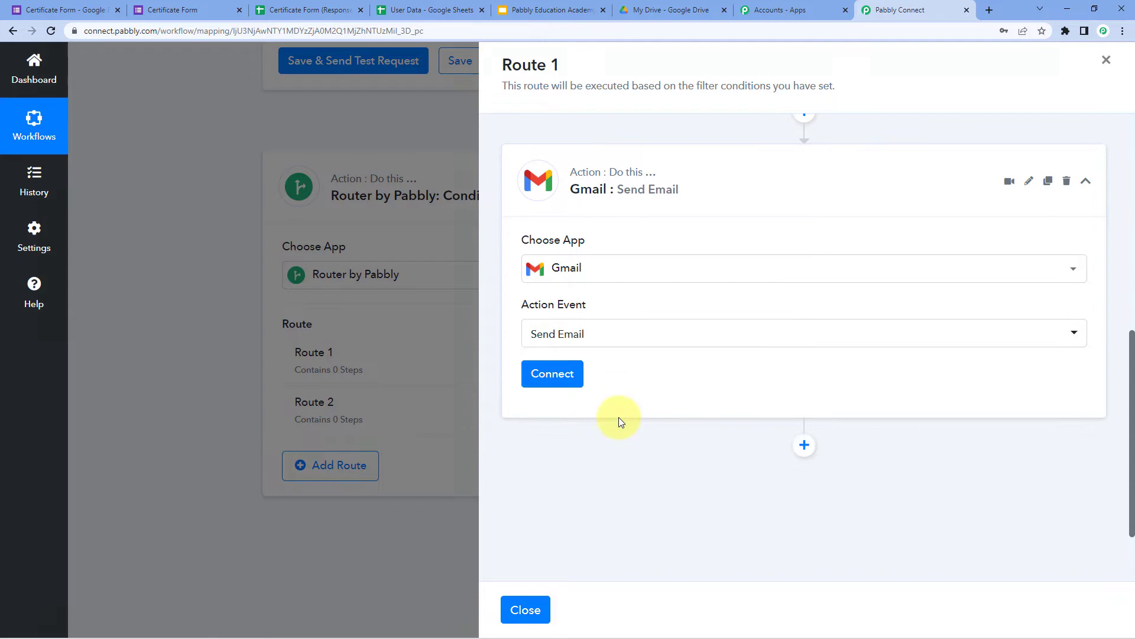
{"action": "left_click", "coordinate": [569, 383]}
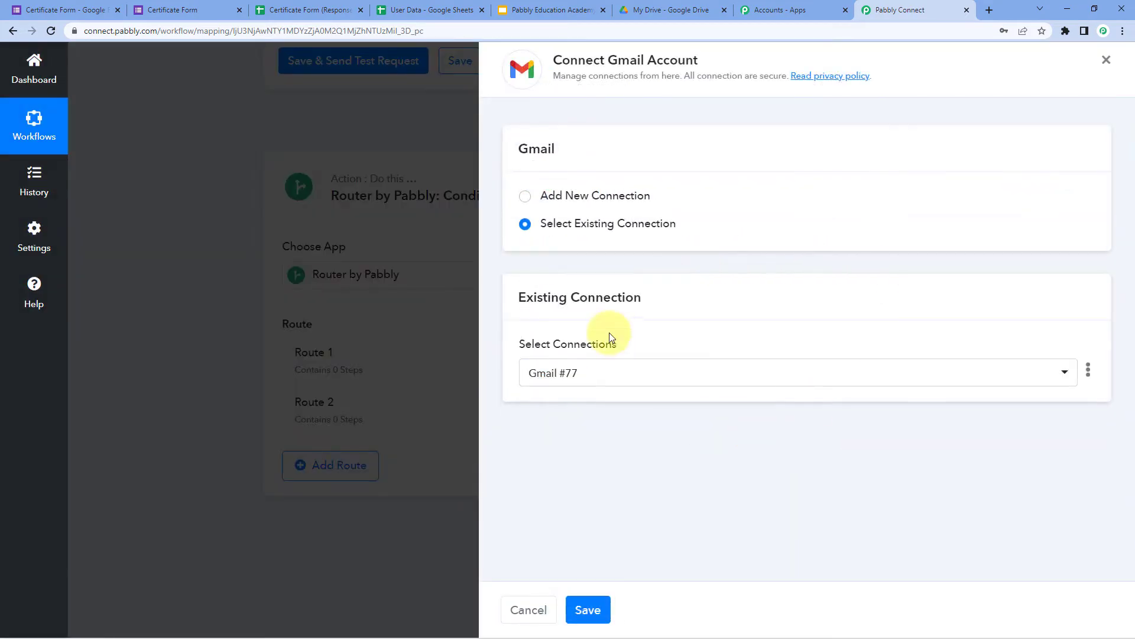
Add a new Gmail connection by signing in with the Google account and granting Pabbly Connect access.
{"action": "left_click", "coordinate": [568, 196]}
{"action": "left_click", "coordinate": [564, 365]}
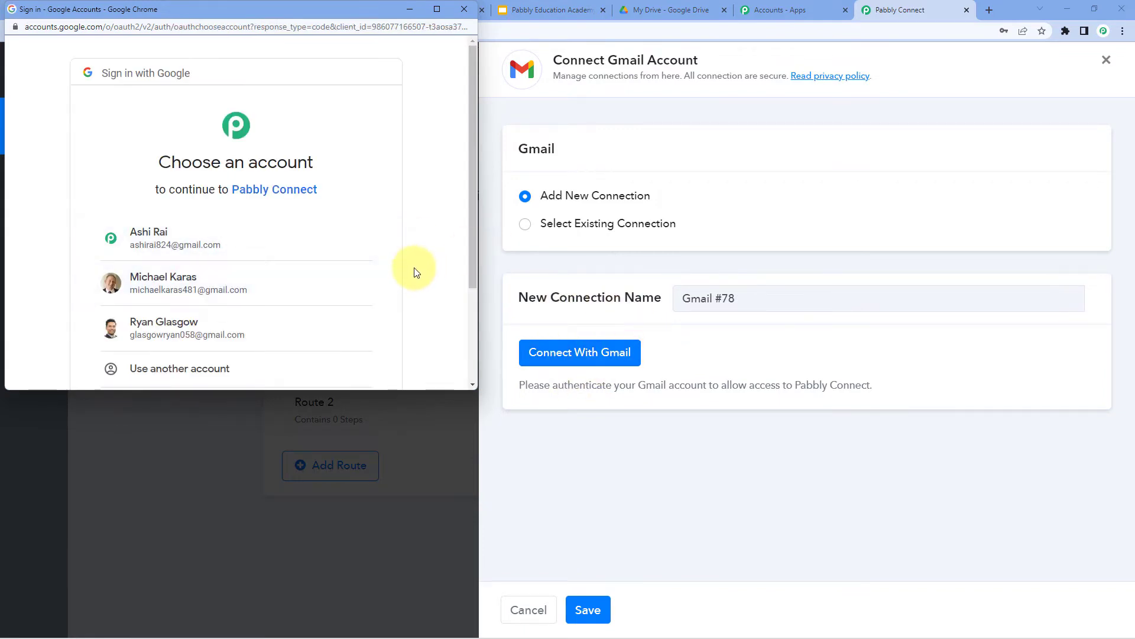
{"action": "left_click", "coordinate": [211, 275]}
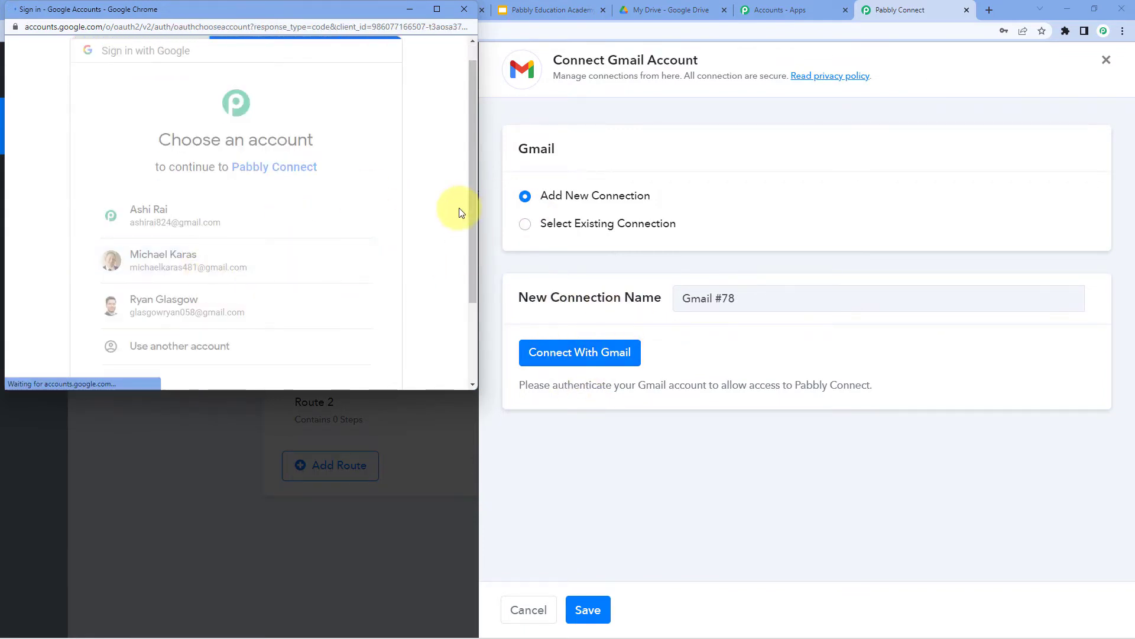
{"action": "scroll", "coordinate": [324, 270], "scroll_direction": "down", "scroll_amount": 4}
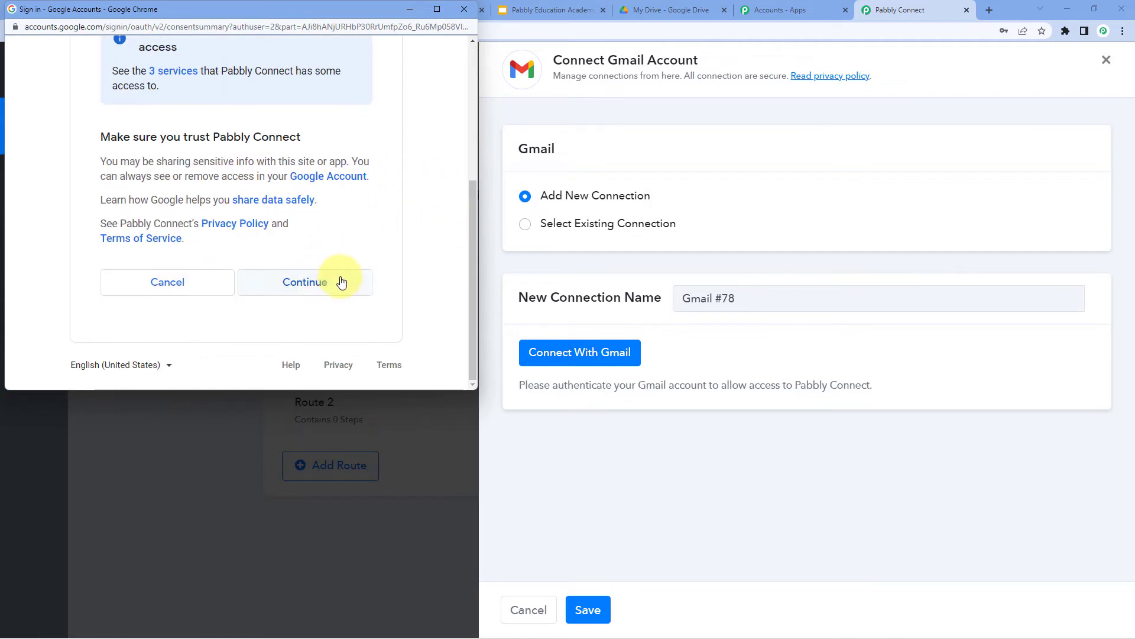
{"action": "left_click", "coordinate": [337, 279]}
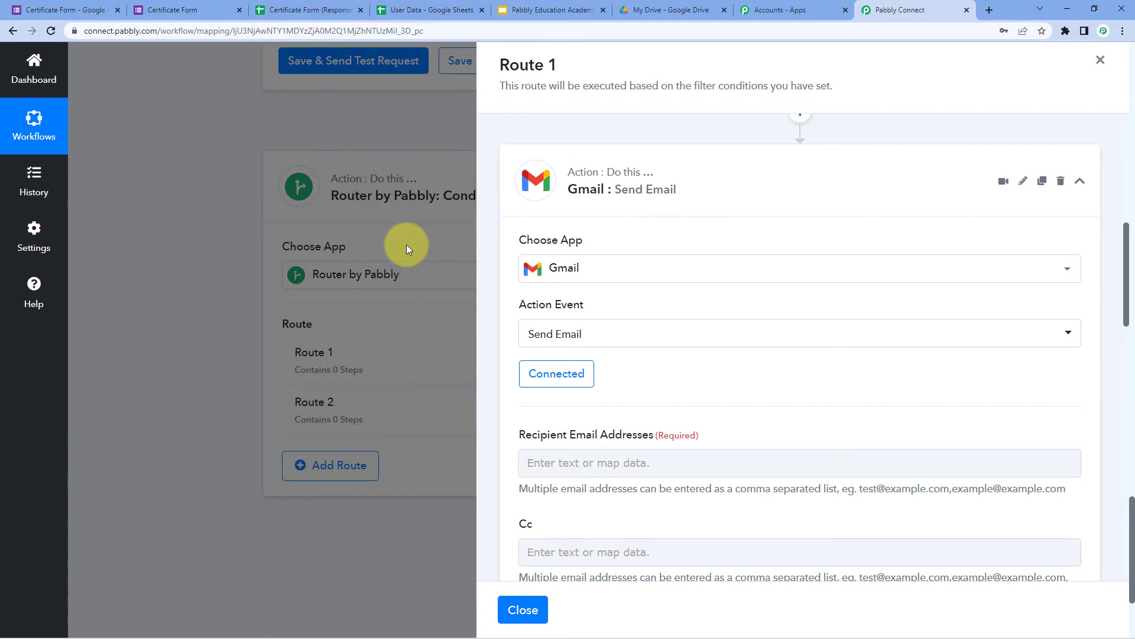
Map the Google Forms Email answer as the email recipient.
{"action": "scroll", "coordinate": [696, 360], "scroll_direction": "down", "scroll_amount": 3}
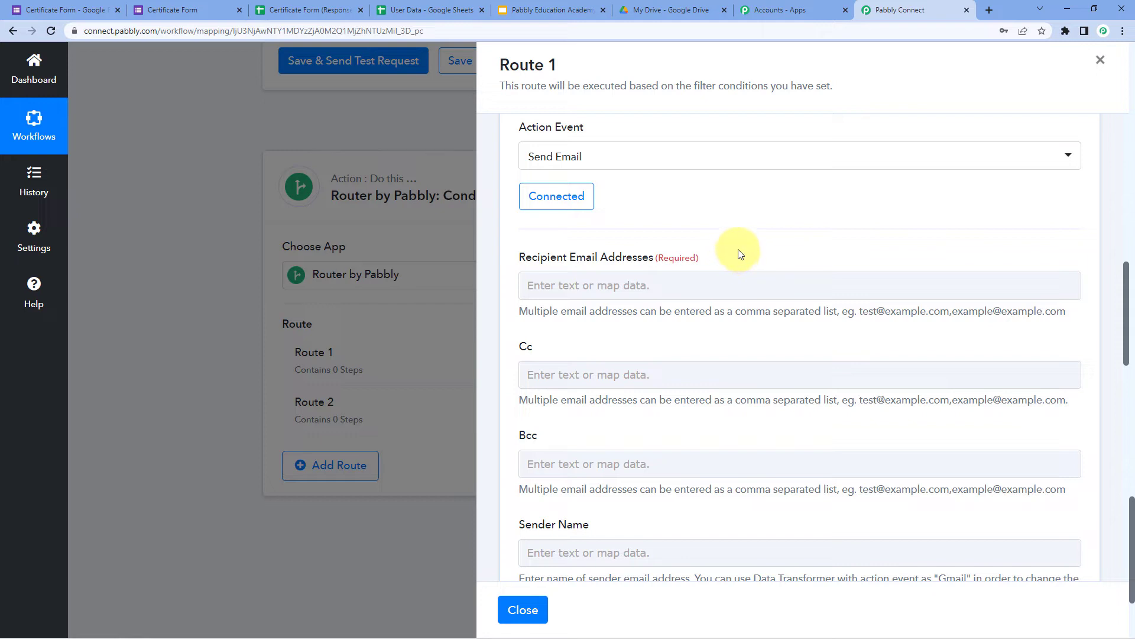
{"action": "left_click", "coordinate": [561, 285]}
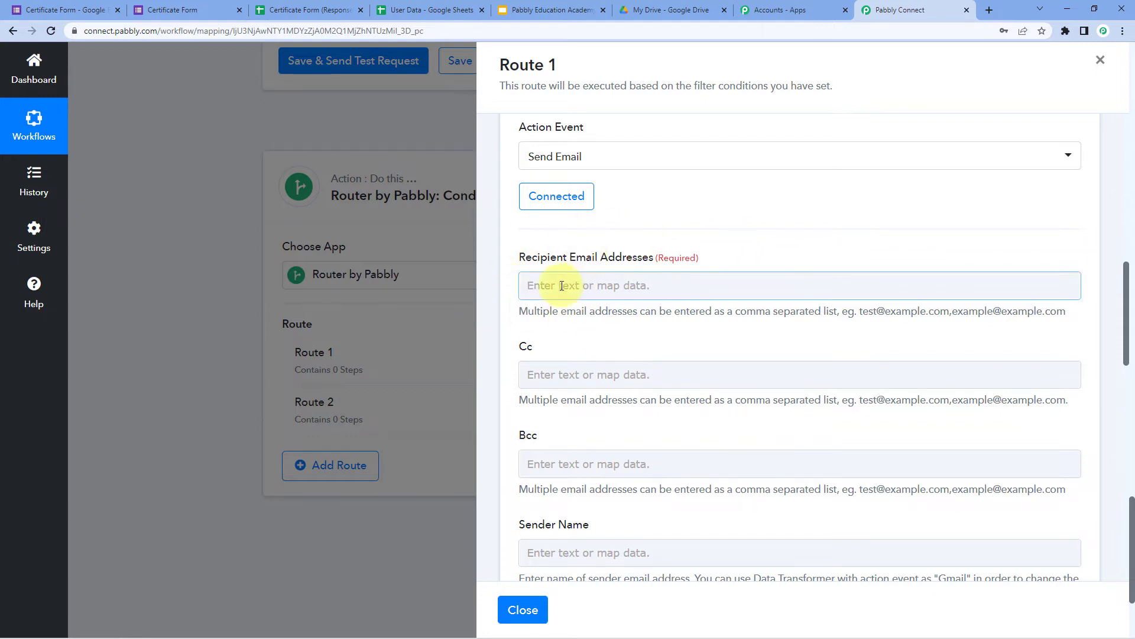
{"action": "left_click", "coordinate": [552, 287]}
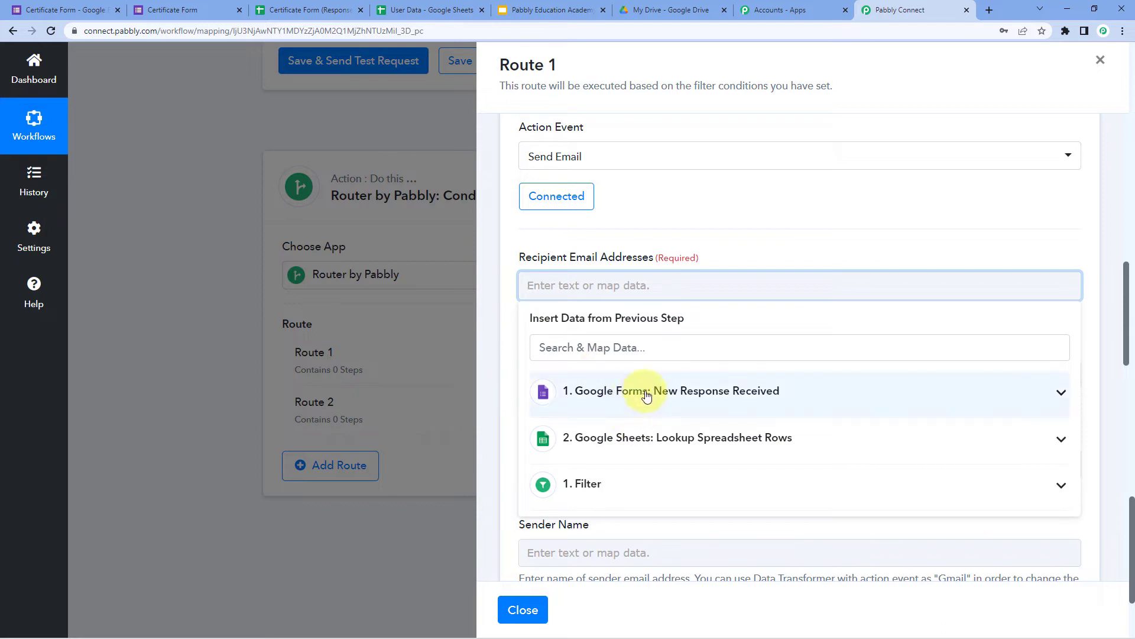
{"action": "left_click", "coordinate": [645, 396]}
{"action": "scroll", "coordinate": [636, 411], "scroll_direction": "down", "scroll_amount": 1}
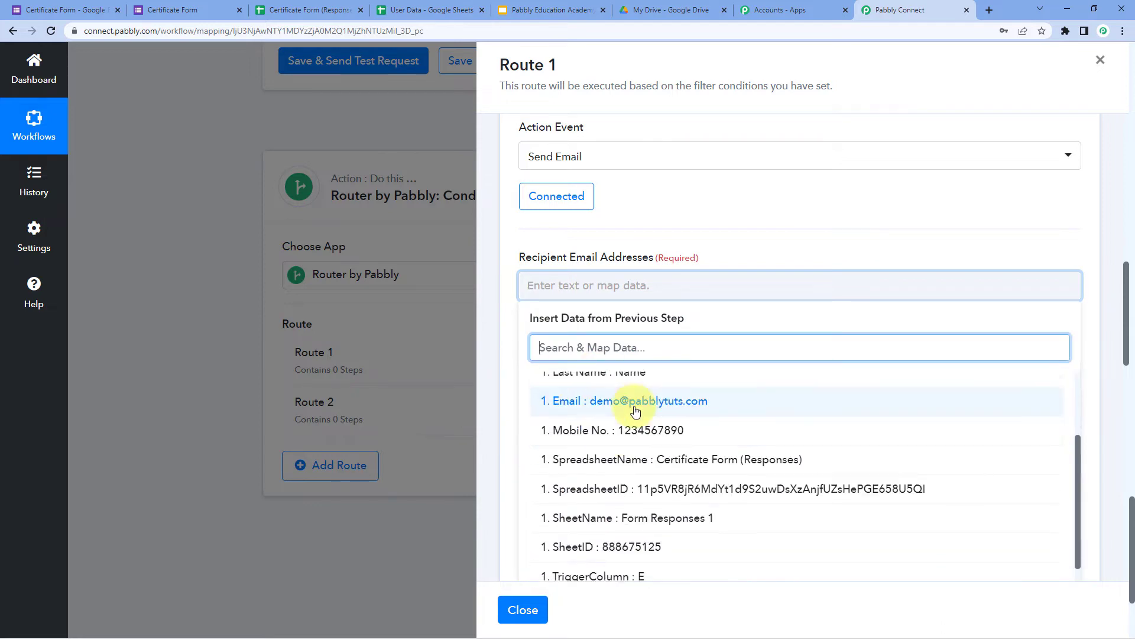
{"action": "left_click", "coordinate": [599, 408]}
{"action": "left_click", "coordinate": [646, 243]}
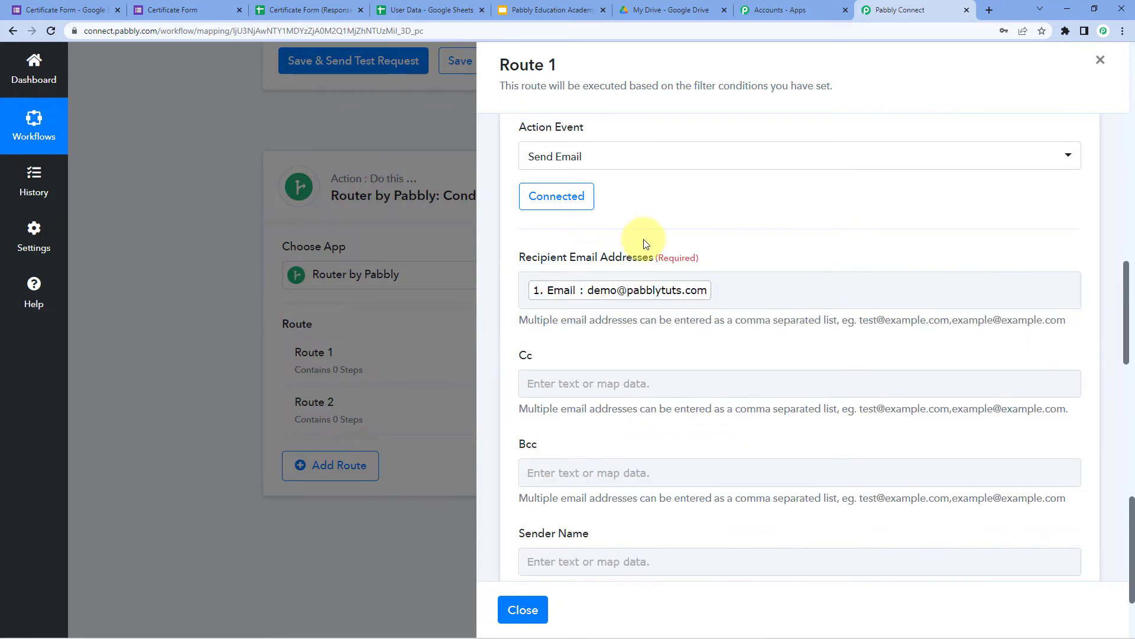
Set the Sender Name to 'Pabbly'.
{"action": "scroll", "coordinate": [644, 241], "scroll_direction": "down", "scroll_amount": 5}
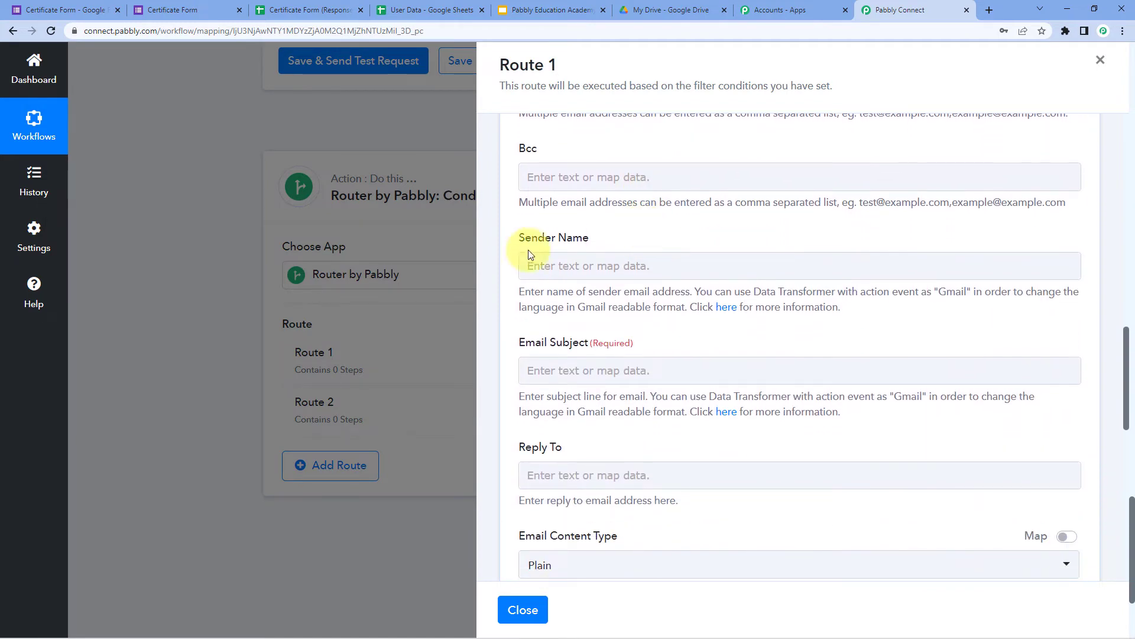
{"action": "left_click", "coordinate": [554, 270]}
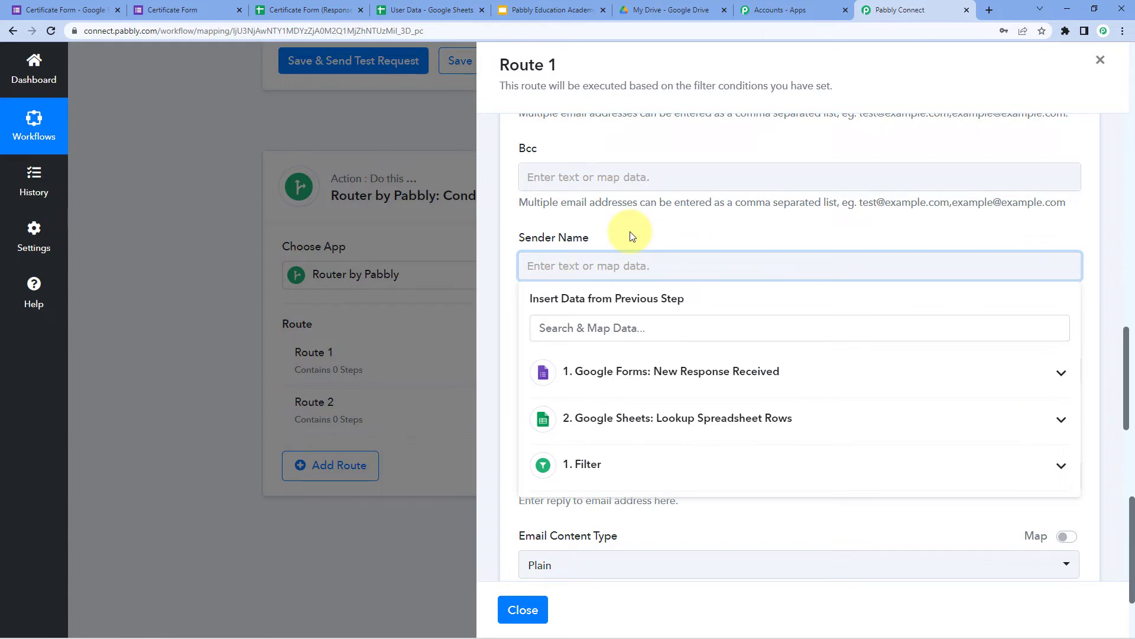
{"action": "type", "text": "Pabbly"}
{"action": "left_click", "coordinate": [632, 236]}
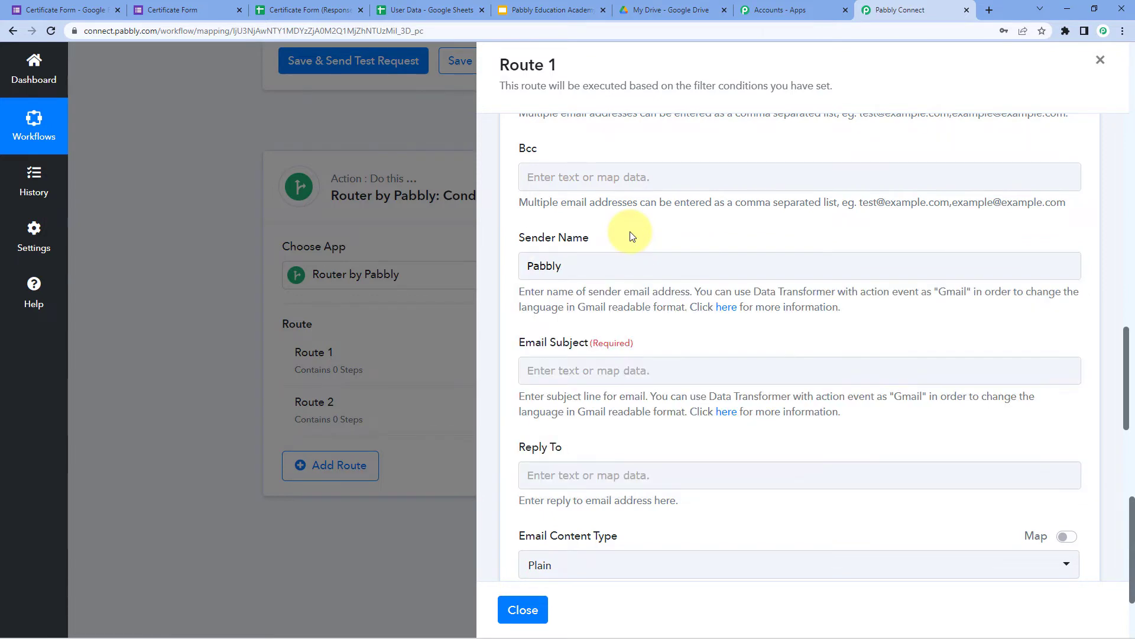
Enter 'Certificate Already Sent' as the Email Subject.
{"action": "scroll", "coordinate": [630, 234], "scroll_direction": "down", "scroll_amount": 2}
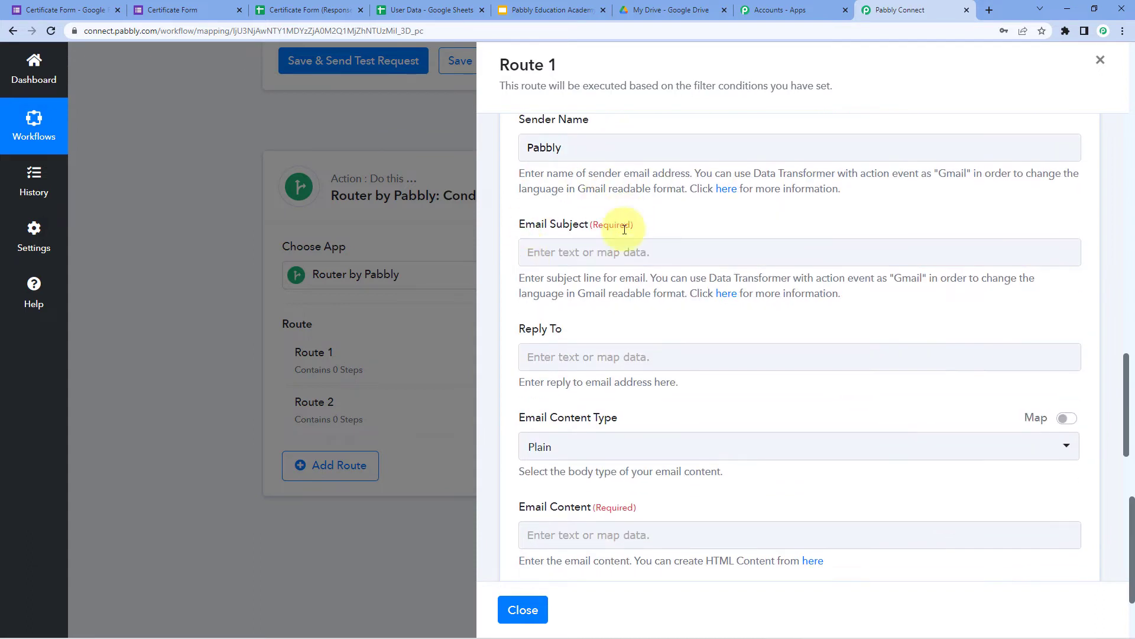
{"action": "left_click", "coordinate": [554, 256]}
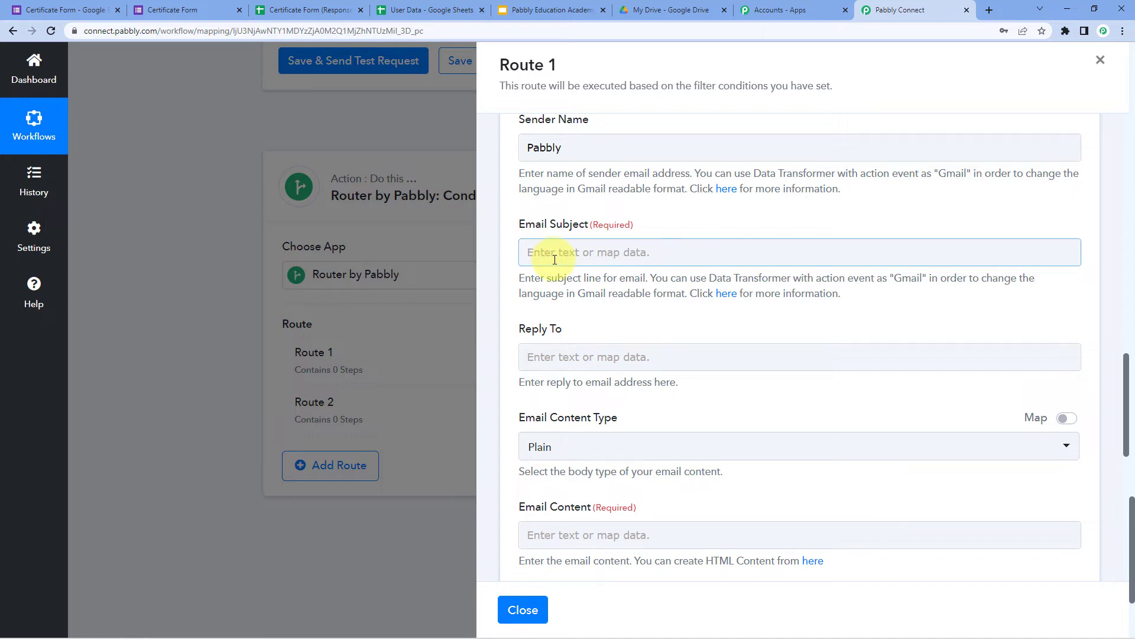
{"action": "left_click", "coordinate": [554, 258]}
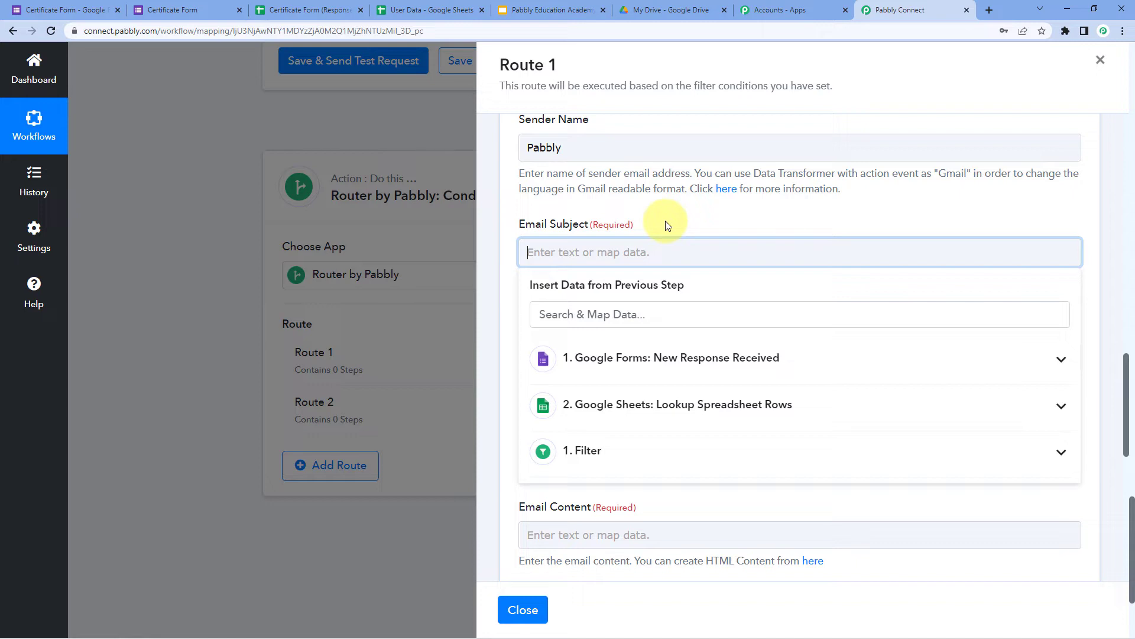
{"action": "type", "text": "Certificate Already Sent"}
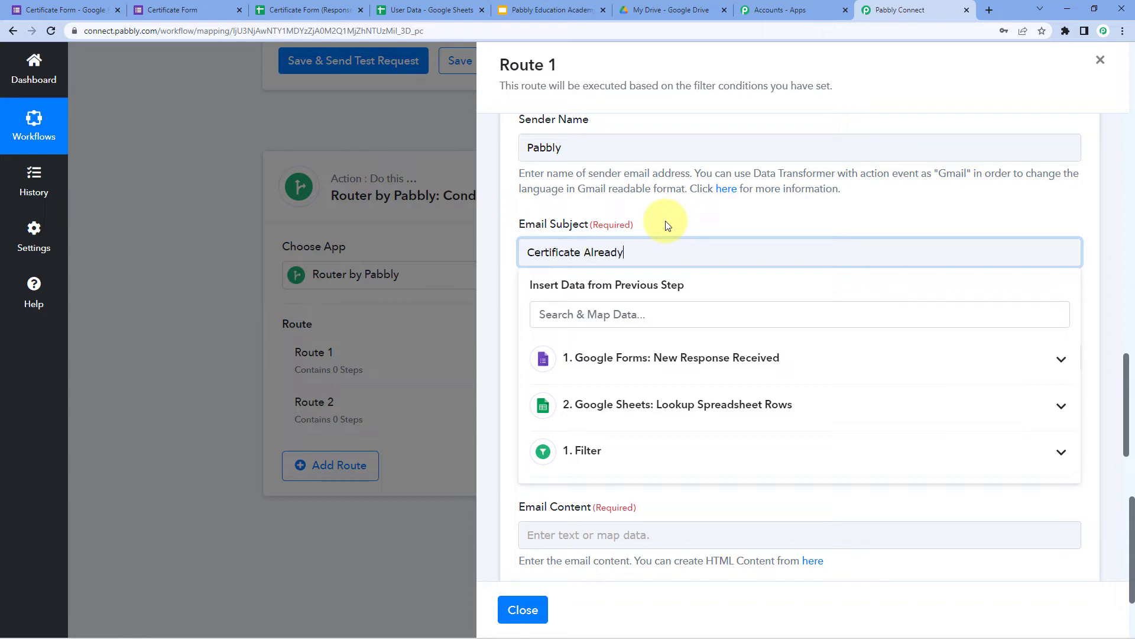
{"action": "left_click", "coordinate": [496, 193]}
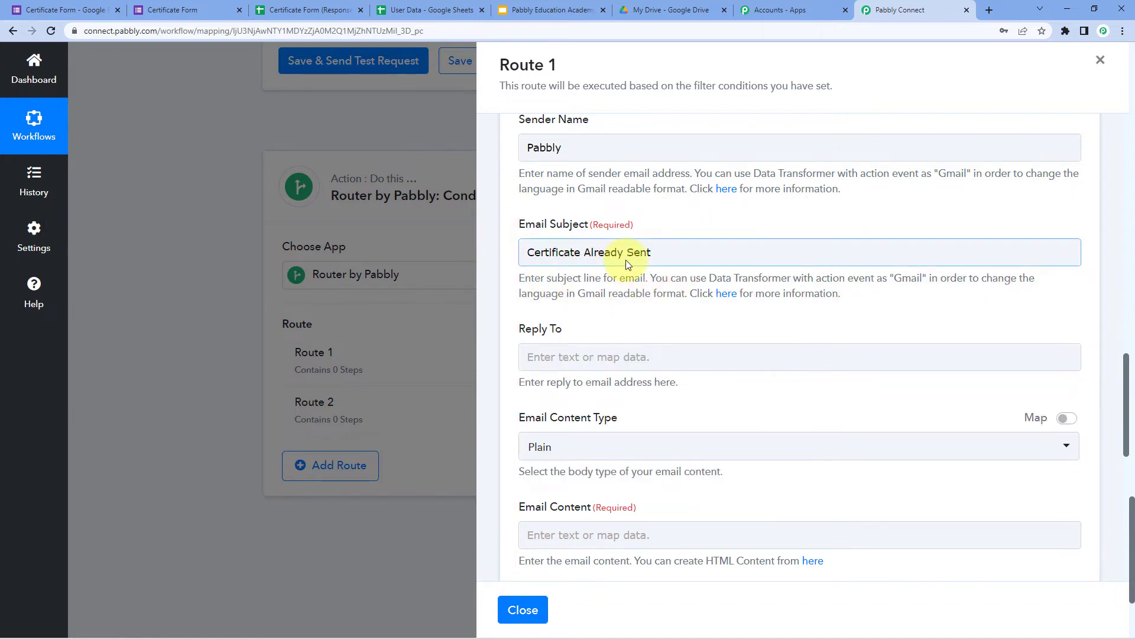
{"action": "scroll", "coordinate": [626, 260], "scroll_direction": "down", "scroll_amount": 2}
{"action": "scroll", "coordinate": [627, 220], "scroll_direction": "down", "scroll_amount": 1}
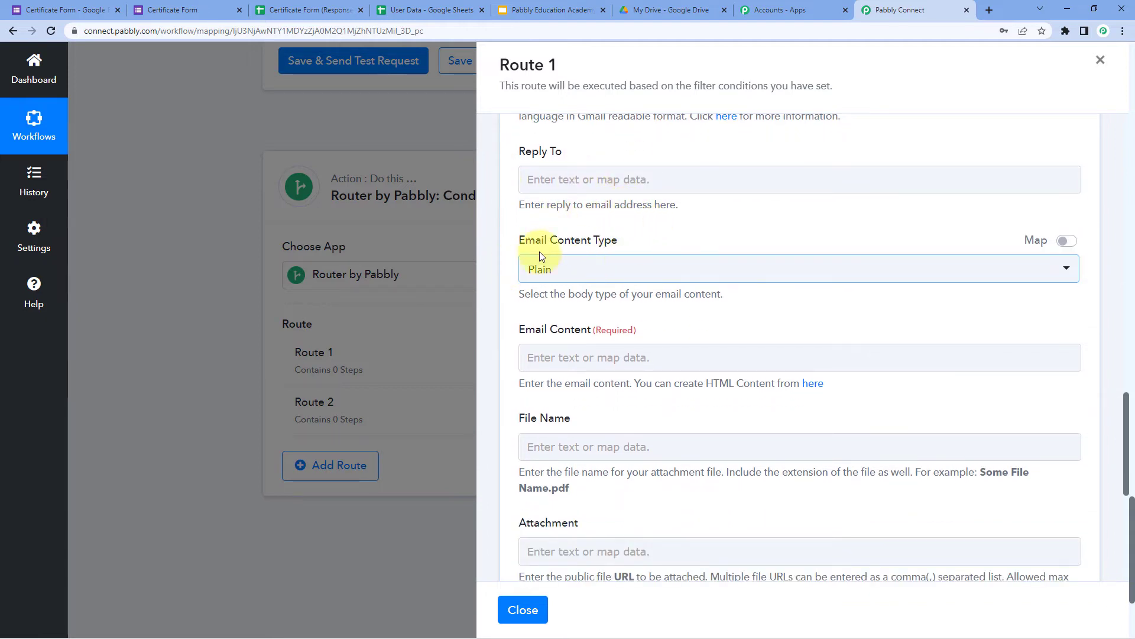
Keep the Email Content Type set to Plain.
{"action": "left_click", "coordinate": [657, 269]}
{"action": "left_click", "coordinate": [582, 273]}
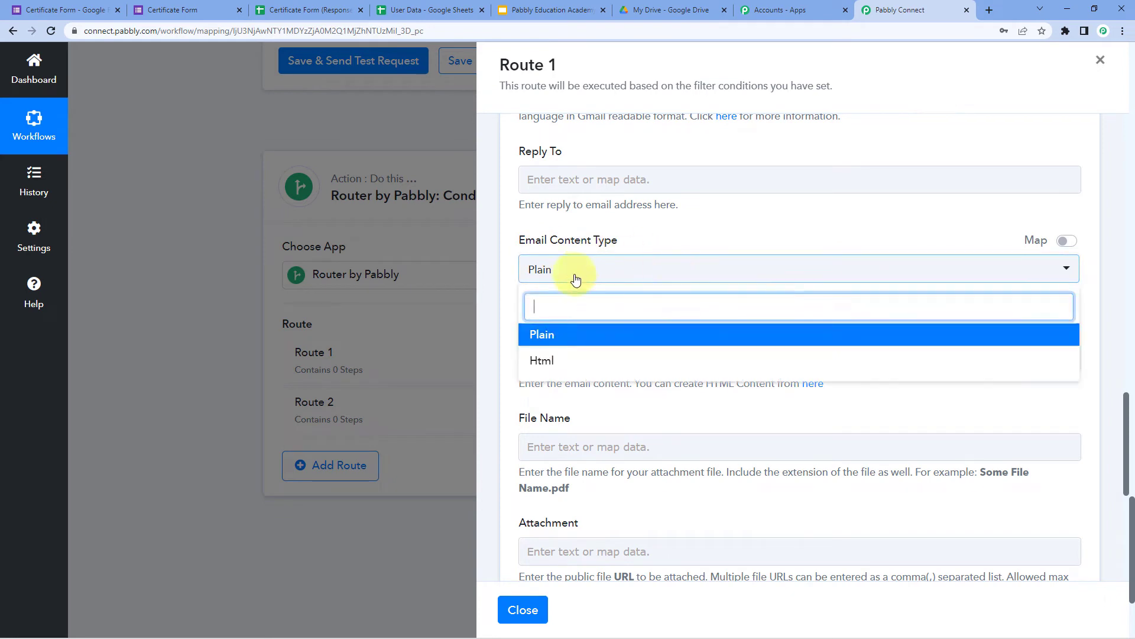
{"action": "left_click", "coordinate": [573, 343]}
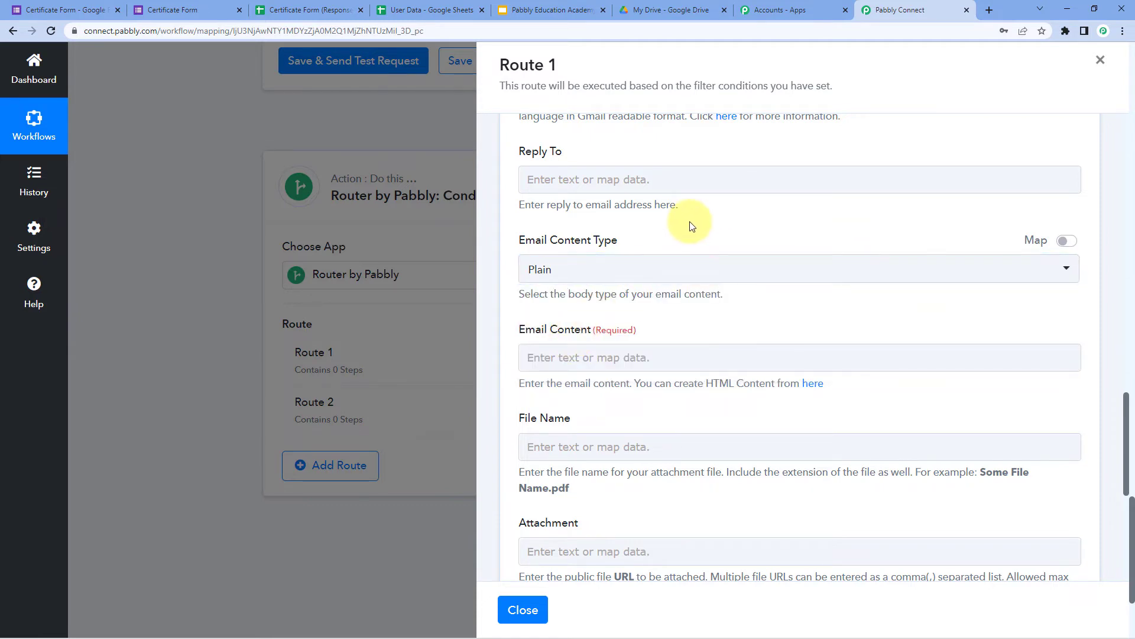
{"action": "scroll", "coordinate": [689, 225], "scroll_direction": "down", "scroll_amount": 2}
Start the email body with 'Hello', the mapped Google Forms First Name, and a comma.
{"action": "left_click", "coordinate": [607, 236]}
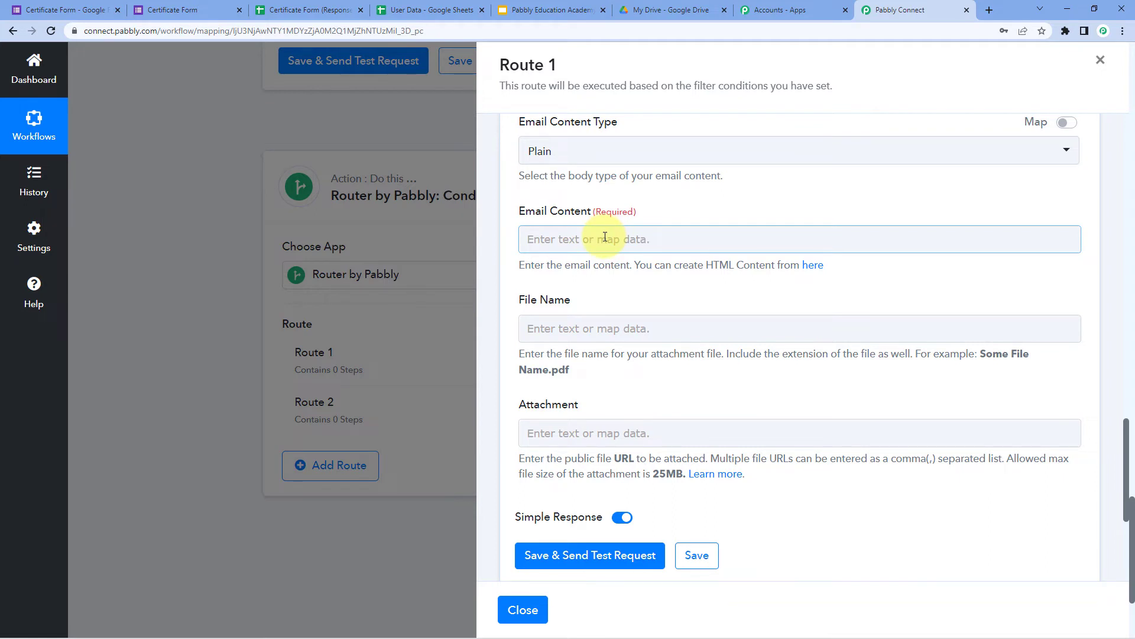
{"action": "left_click", "coordinate": [605, 236]}
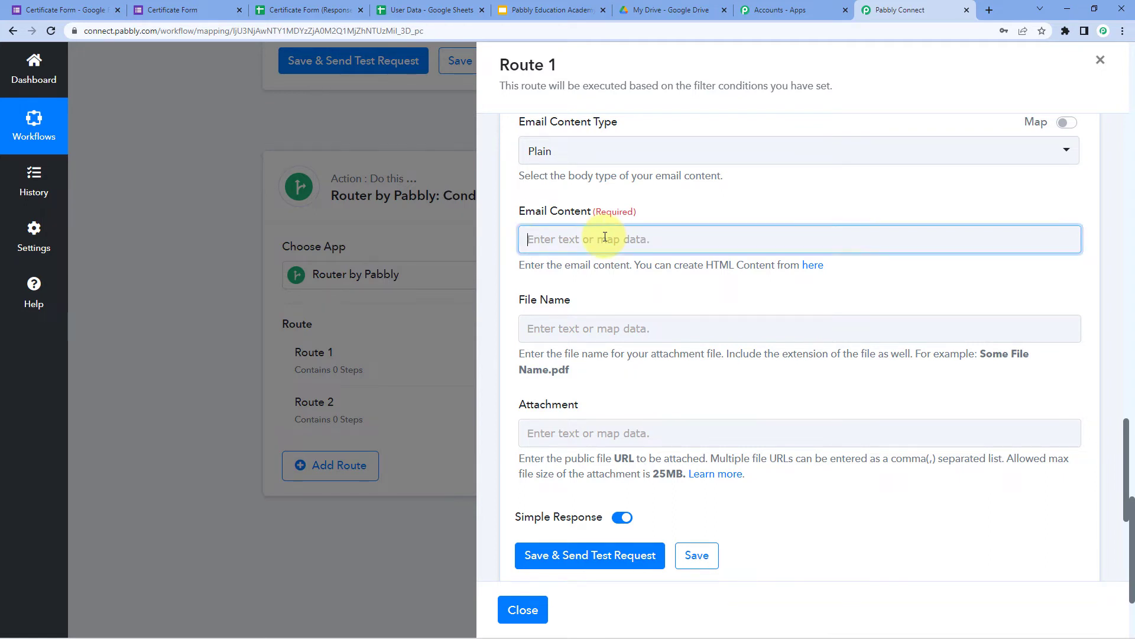
{"action": "type", "text": "Hello"}
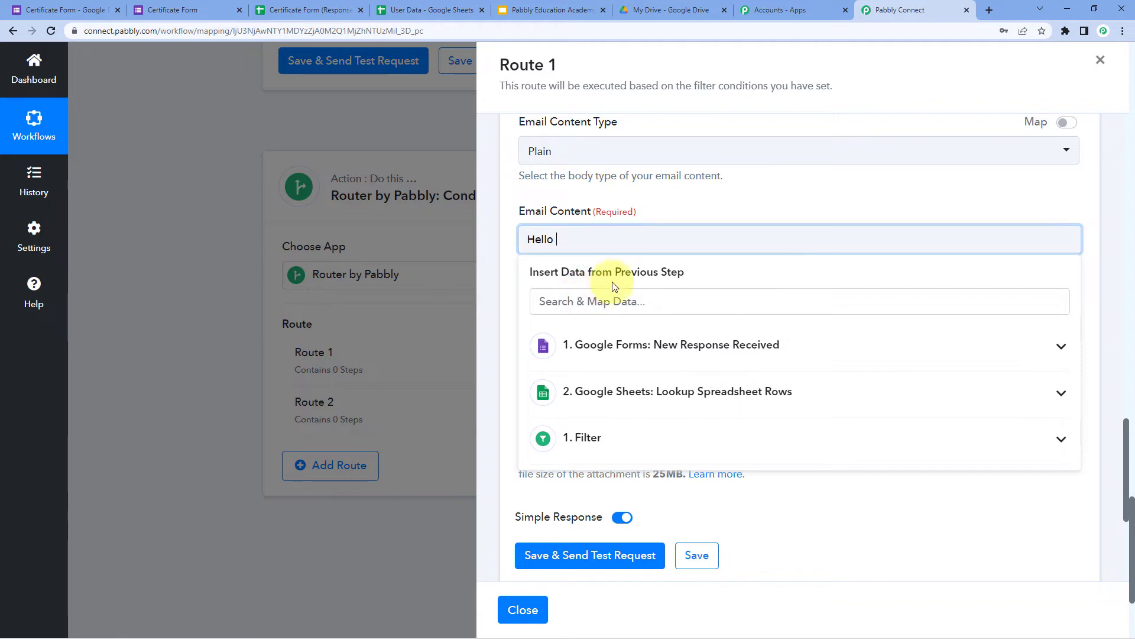
{"action": "left_click", "coordinate": [621, 347]}
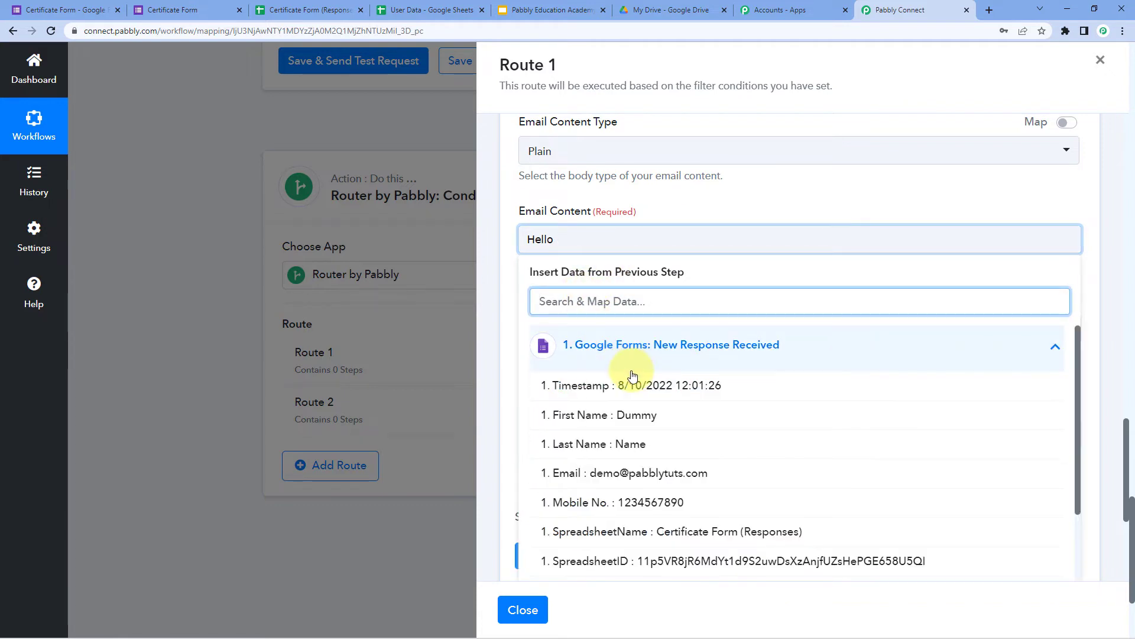
{"action": "scroll", "coordinate": [615, 372], "scroll_direction": "down", "scroll_amount": 1}
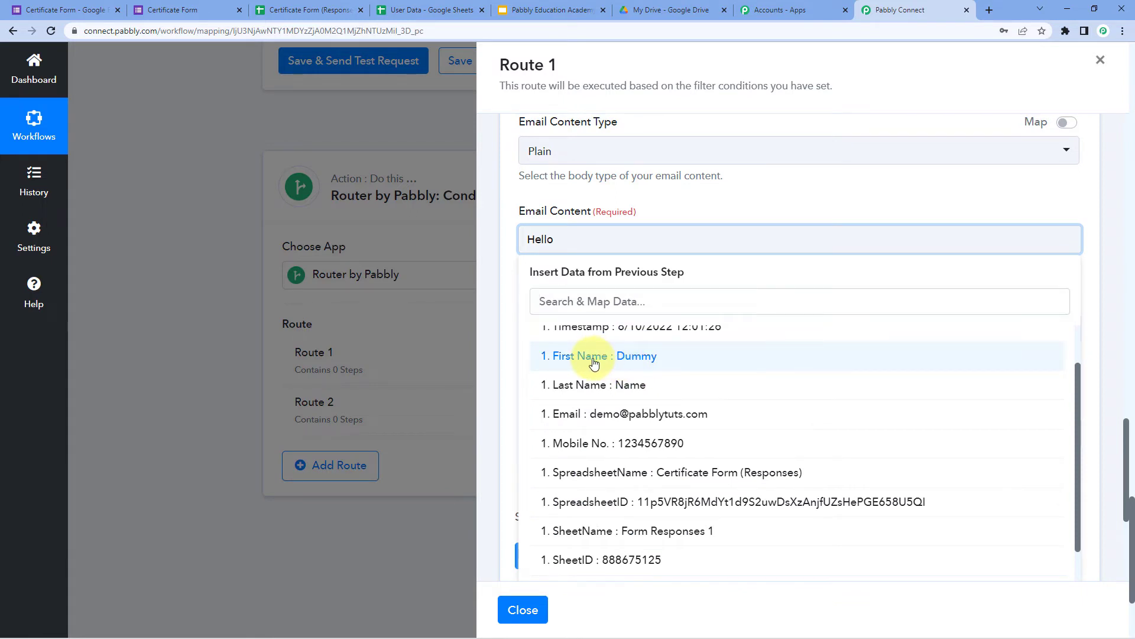
{"action": "left_click", "coordinate": [594, 359]}
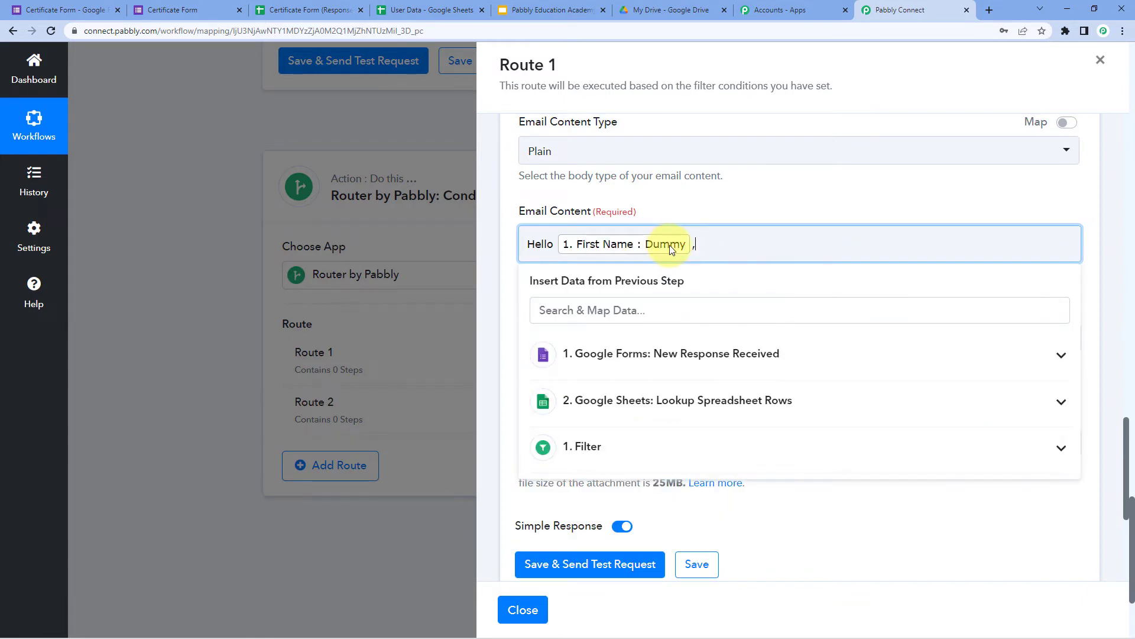
{"action": "type", "text": ","}
{"action": "key", "text": "Return"}
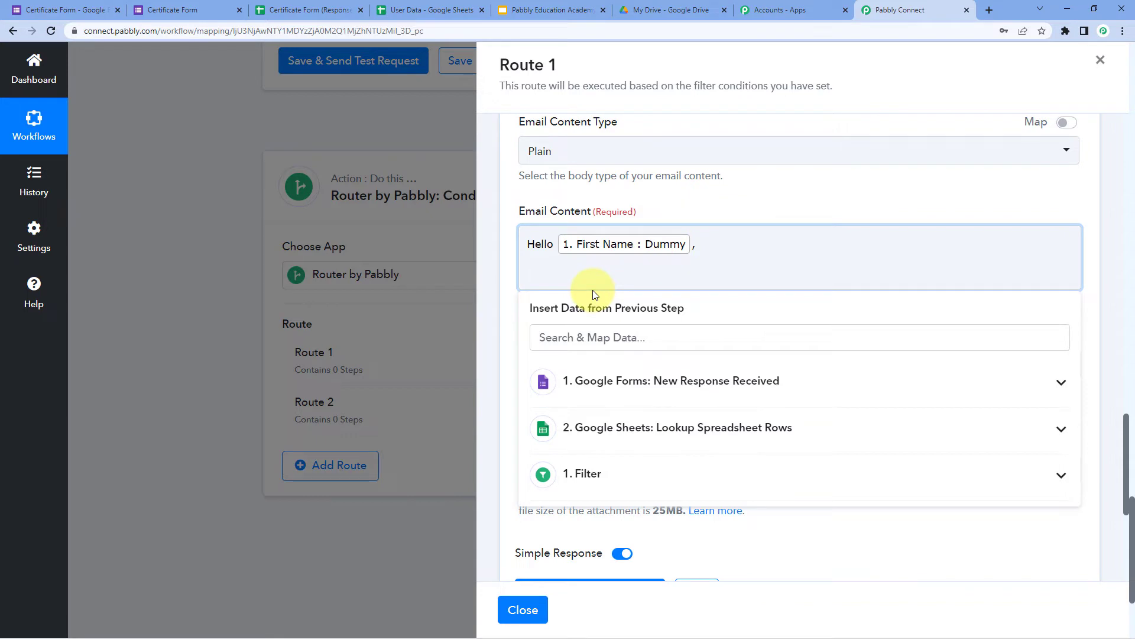
Add the welcome line, the previously-sent-certificate line, 'Thank You' and 'Regards' to the body.
{"action": "type", "text": "We are glad to have you on training with us."}
{"action": "key", "text": "Return"}
{"action": "type", "text": "Please find the"}
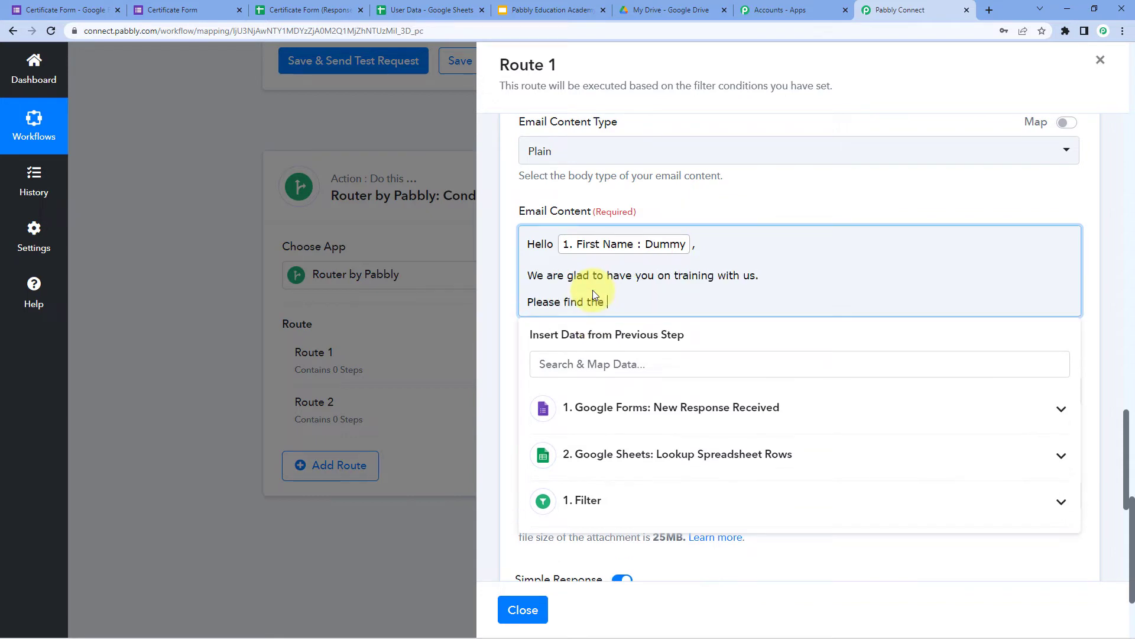
{"action": "key", "text": "BackSpace"}
{"action": "key", "text": "BackSpace"}
{"action": "key", "text": "BackSpace"}
{"action": "key", "text": "BackSpace"}
{"action": "type", "text": "your trainging certificate in perviously sent email."}
{"action": "key", "text": "Return"}
{"action": "key", "text": "Return"}
{"action": "type", "text": "Thank You"}
{"action": "key", "text": "Return"}
{"action": "type", "text": "Regar"}
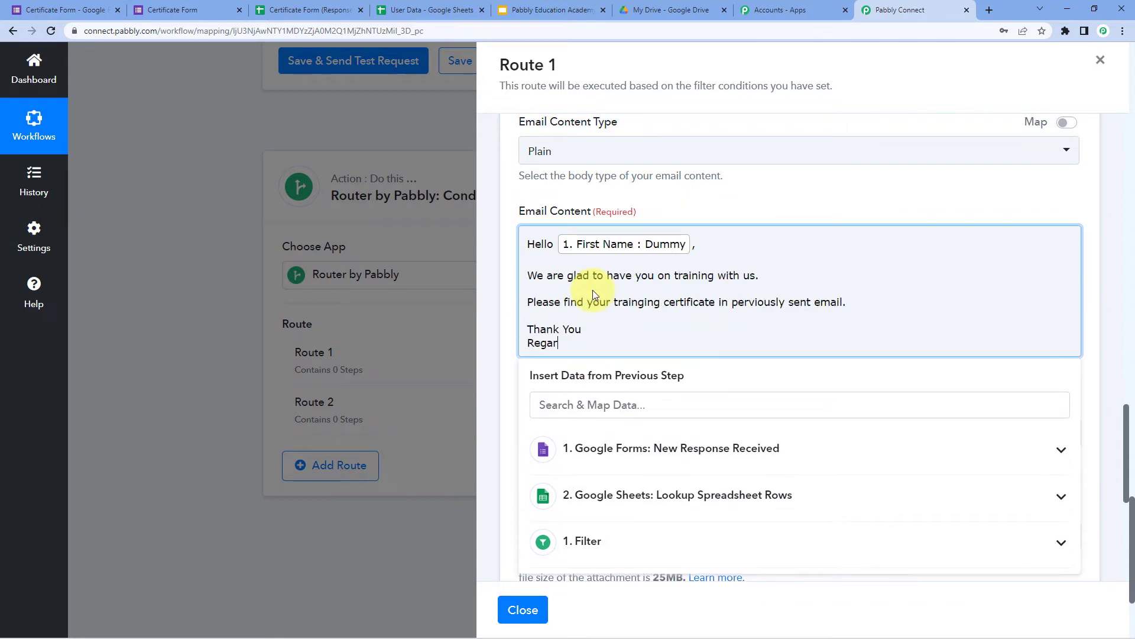
{"action": "type", "text": "ds"}
Correct the typo 'trainging' to 'training' in the email body.
{"action": "left_click", "coordinate": [645, 303]}
{"action": "key", "text": "BackSpace"}
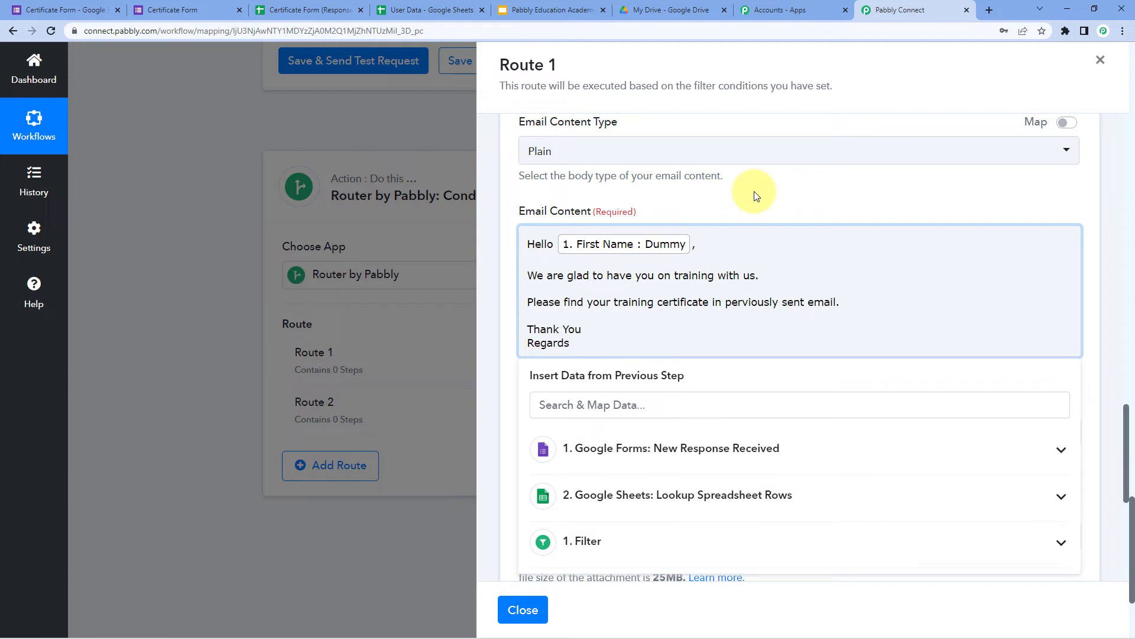
{"action": "left_click", "coordinate": [427, 10]}
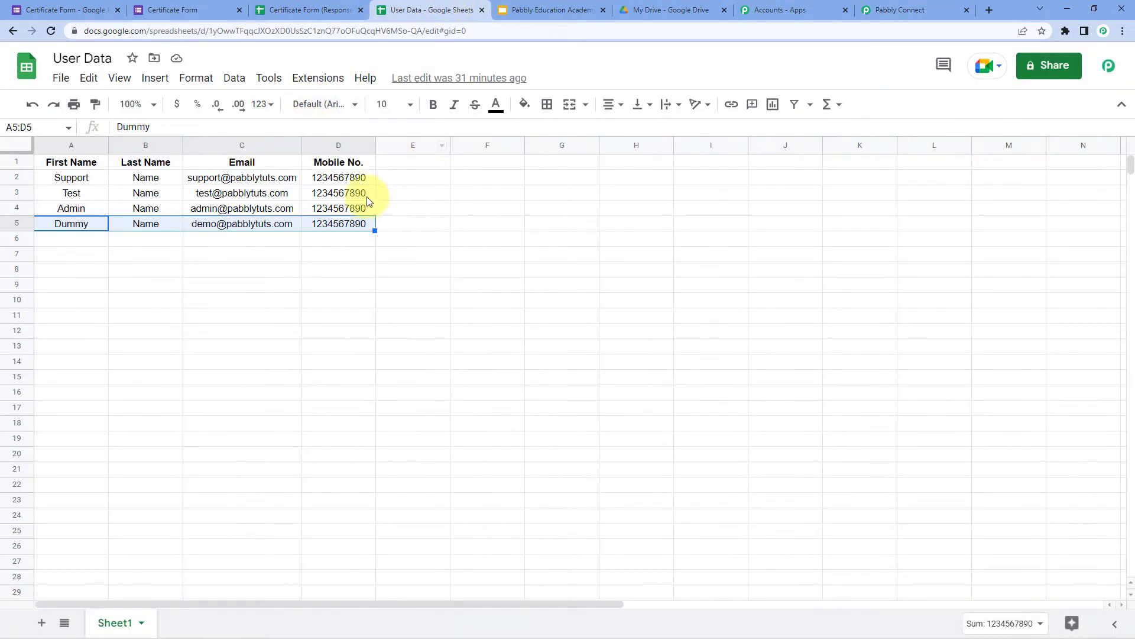
{"action": "left_click", "coordinate": [69, 239]}
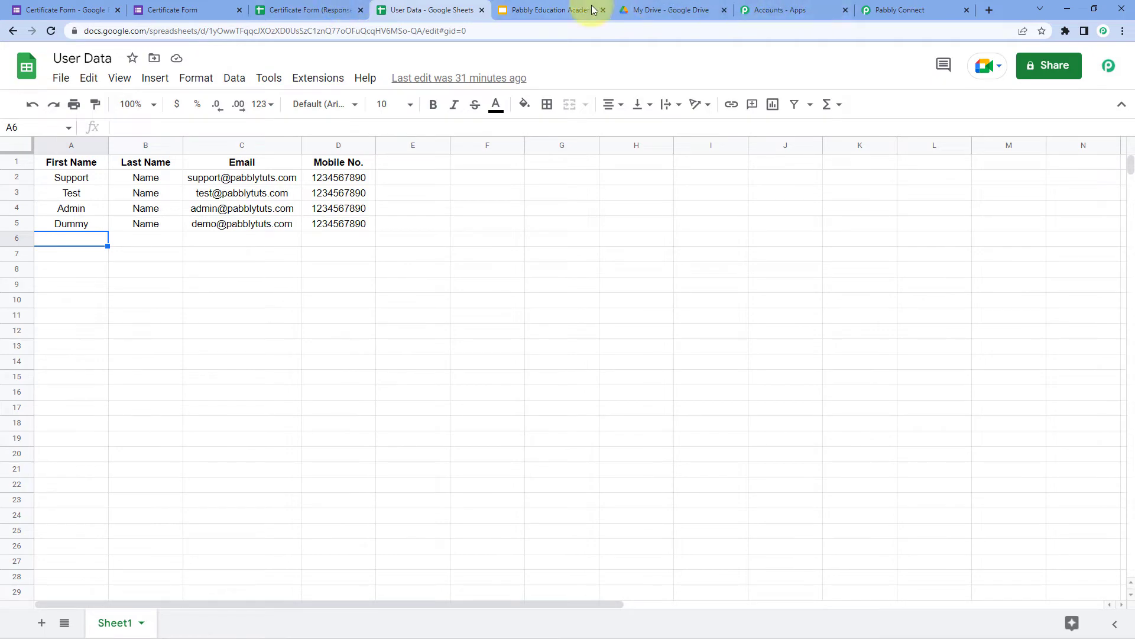
{"action": "left_click", "coordinate": [899, 7]}
{"action": "left_click", "coordinate": [470, 236]}
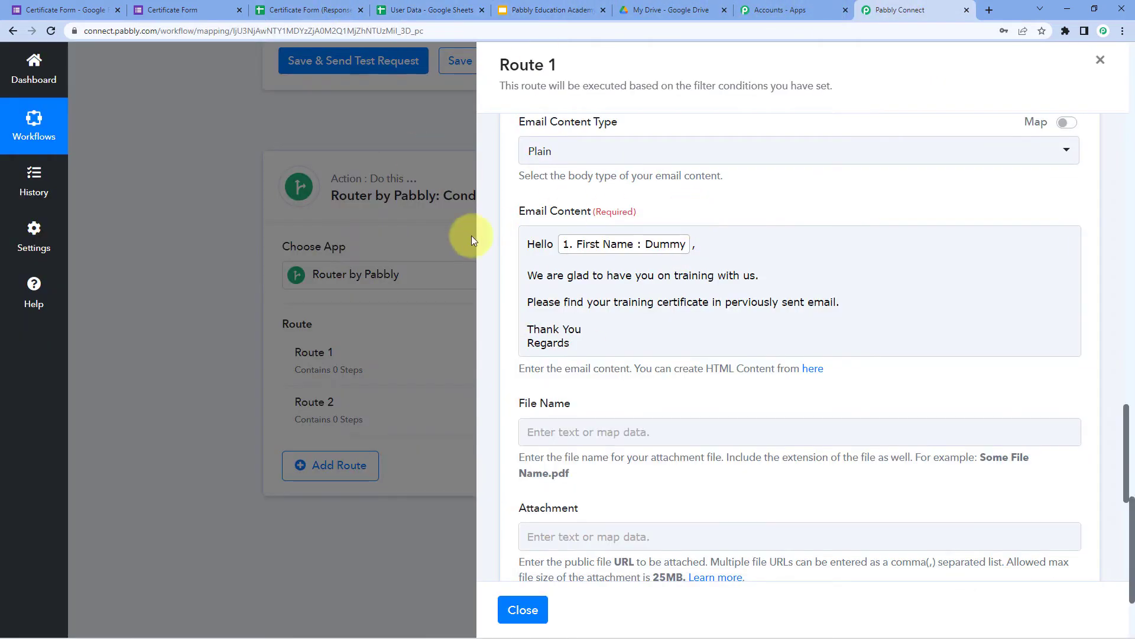
{"action": "left_click", "coordinate": [723, 245]}
{"action": "scroll", "coordinate": [694, 290], "scroll_direction": "down", "scroll_amount": 2}
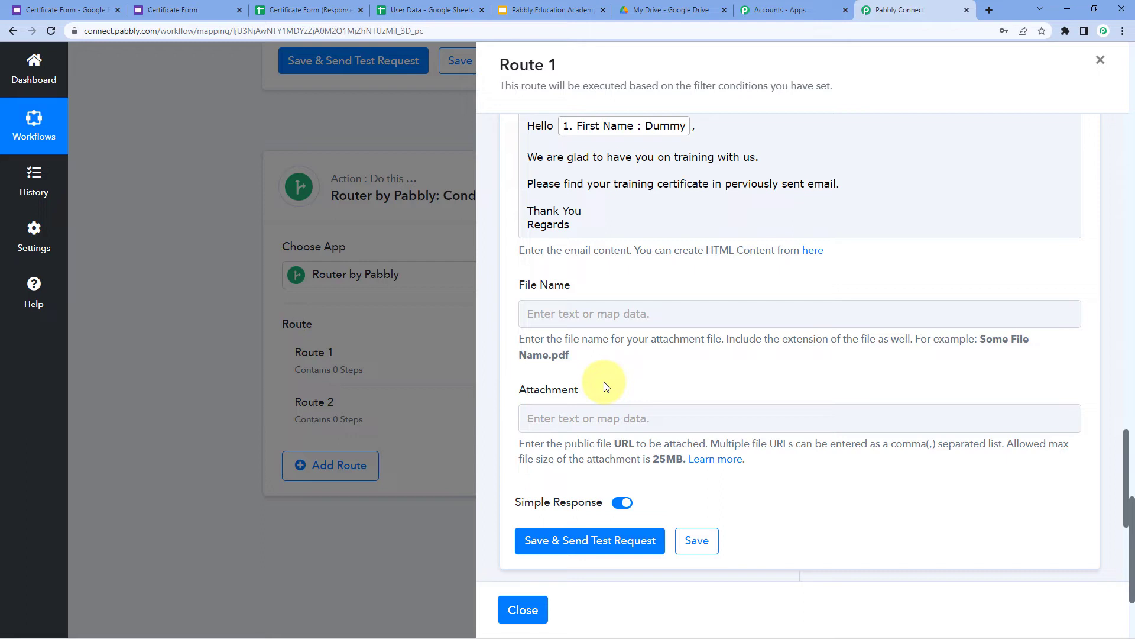
{"action": "scroll", "coordinate": [606, 386], "scroll_direction": "up", "scroll_amount": 1}
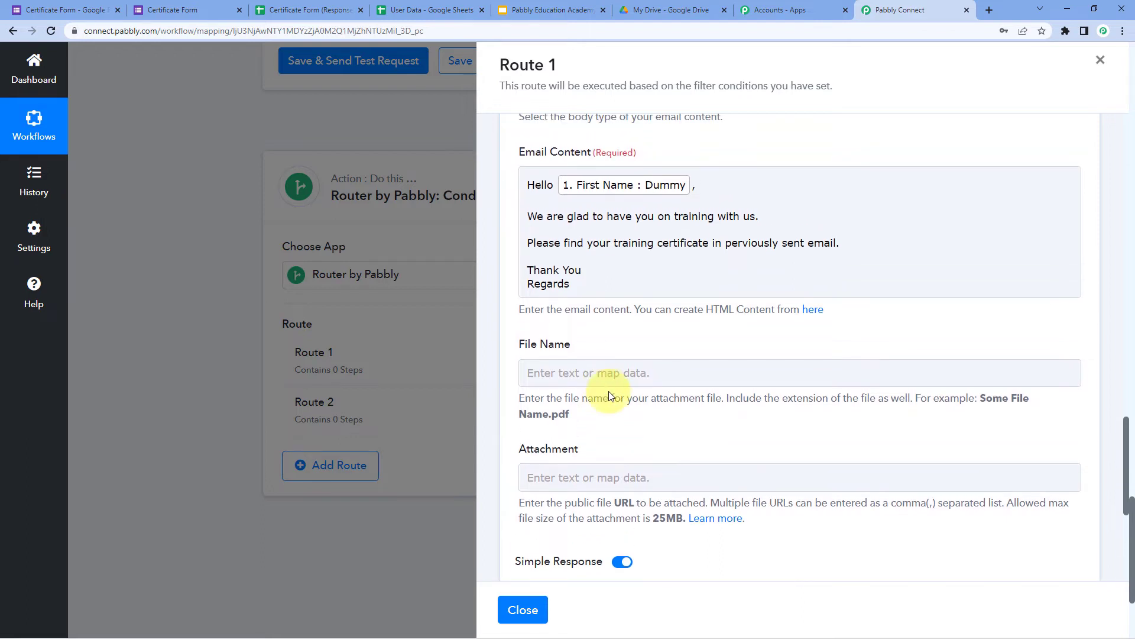
{"action": "left_click", "coordinate": [635, 365]}
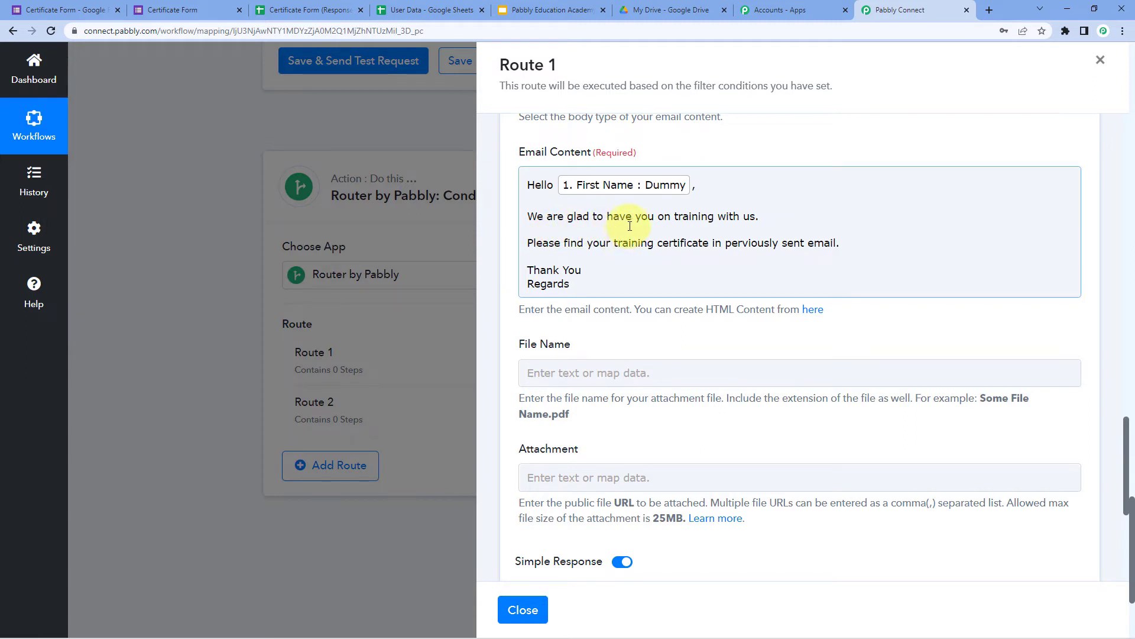
{"action": "scroll", "coordinate": [630, 226], "scroll_direction": "down", "scroll_amount": 3}
{"action": "scroll", "coordinate": [639, 222], "scroll_direction": "down", "scroll_amount": 2}
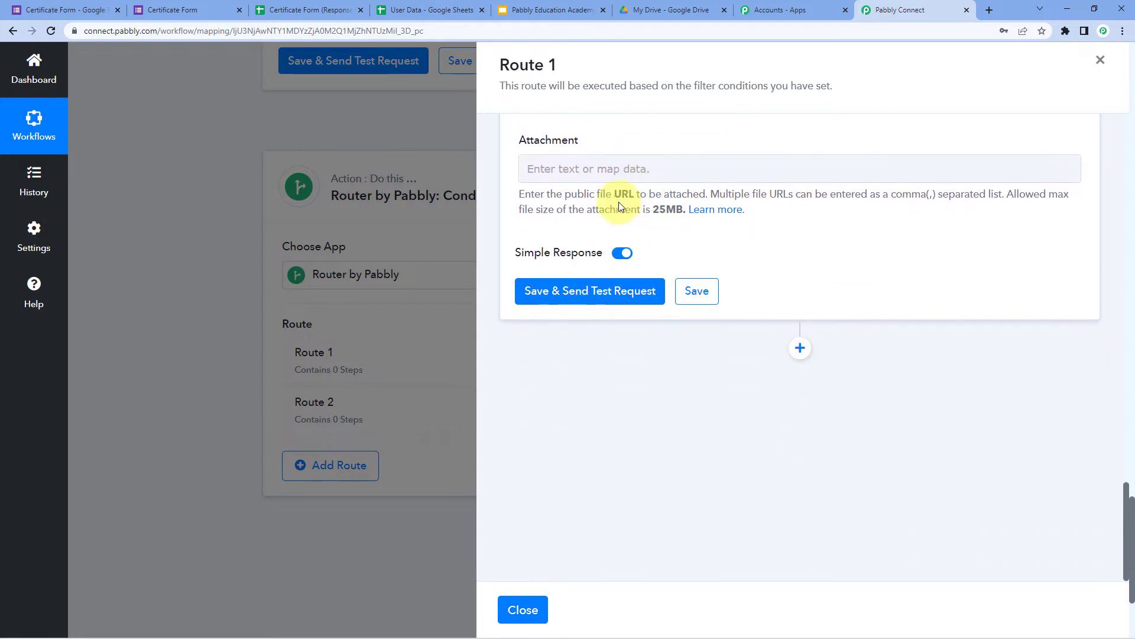
Save the Gmail step and send a test request, which returns status 'sent'.
{"action": "left_click", "coordinate": [601, 286]}
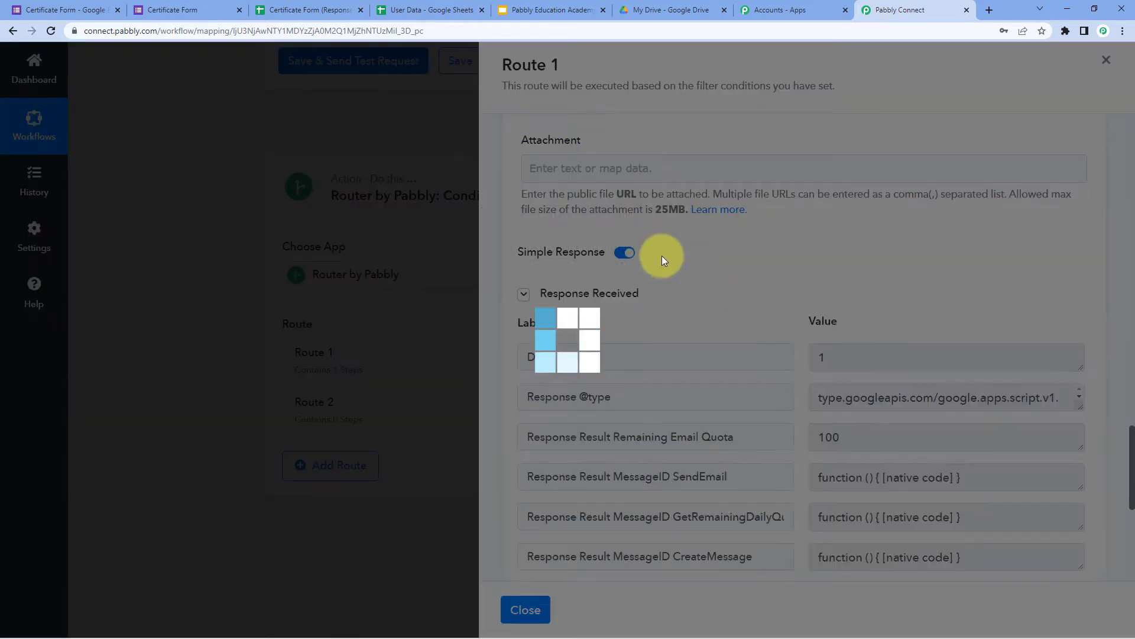
{"action": "scroll", "coordinate": [665, 256], "scroll_direction": "down", "scroll_amount": 1}
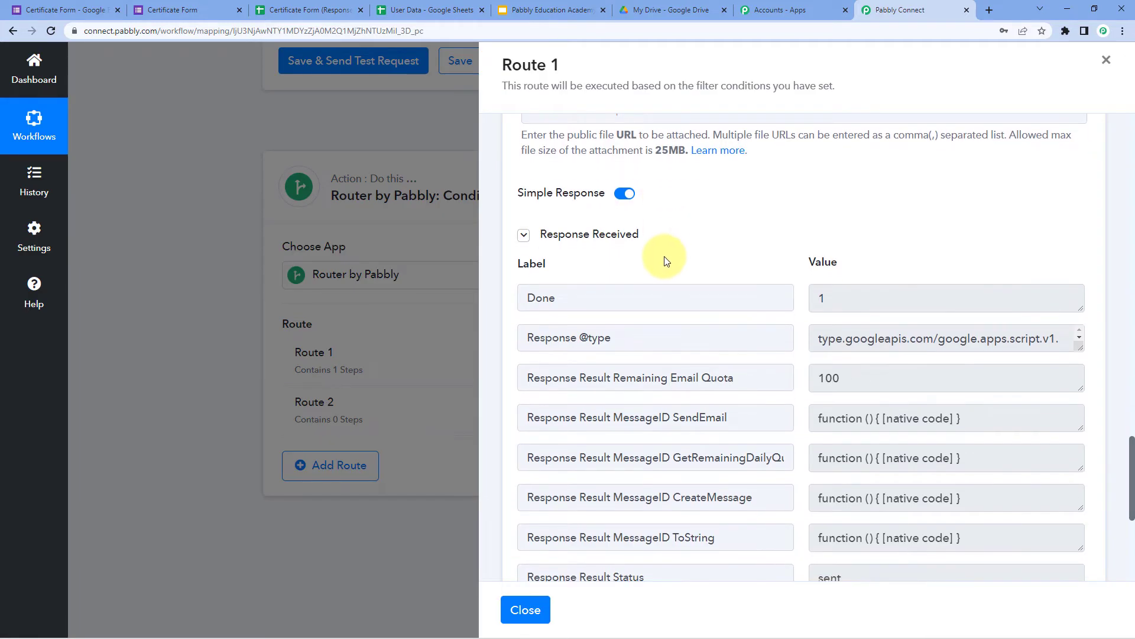
{"action": "scroll", "coordinate": [773, 238], "scroll_direction": "down", "scroll_amount": 2}
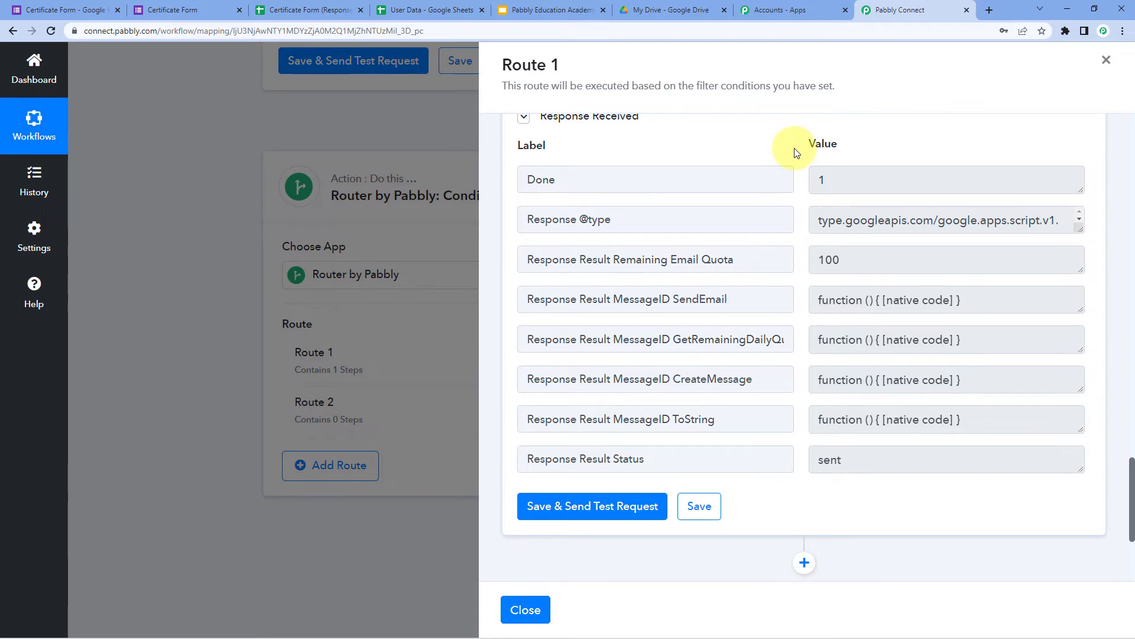
{"action": "scroll", "coordinate": [769, 224], "scroll_direction": "up", "scroll_amount": 10}
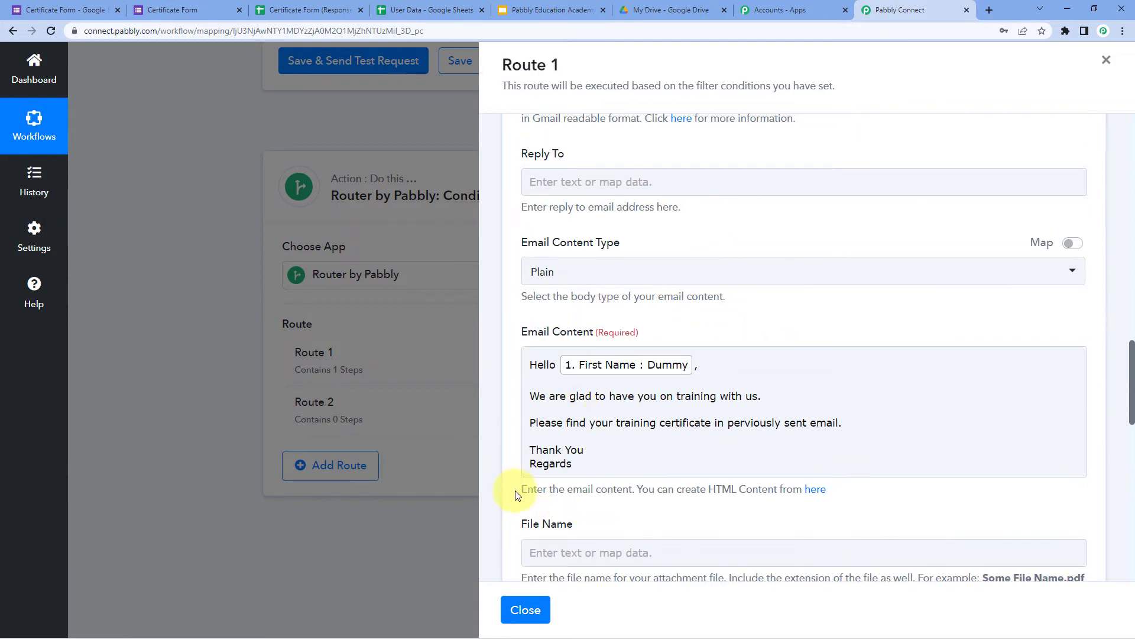
{"action": "scroll", "coordinate": [671, 349], "scroll_direction": "up", "scroll_amount": 8}
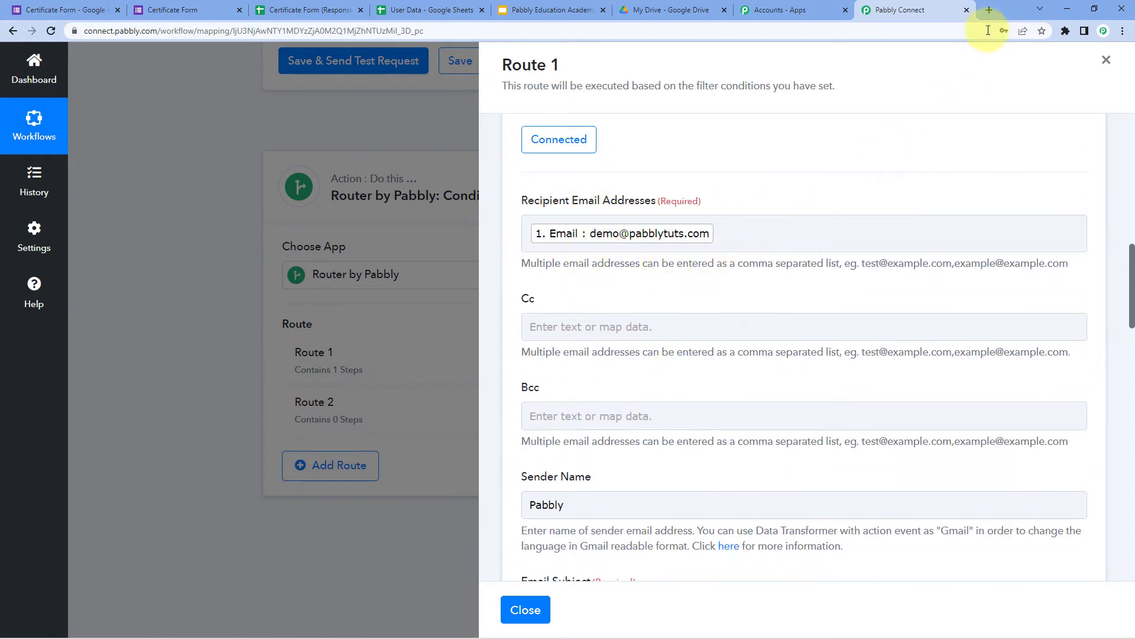
Confirm the 'Certificate Already Sent' test email arrived in the Gmail inbox, then return to Pabbly.
{"action": "left_click", "coordinate": [989, 10]}
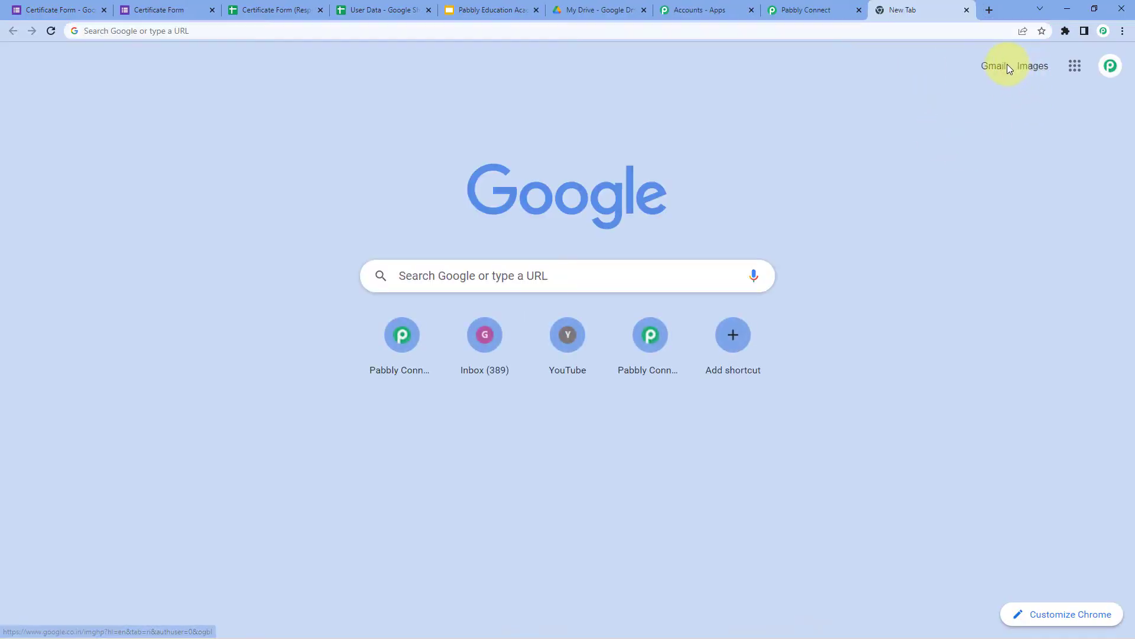
{"action": "left_click", "coordinate": [989, 69]}
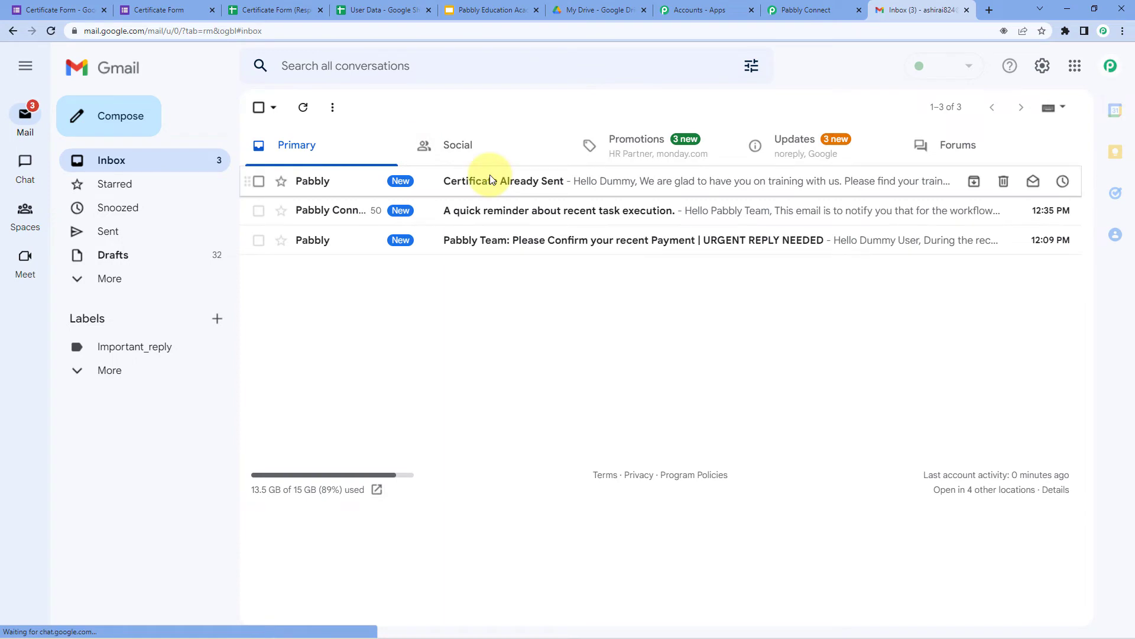
{"action": "left_click", "coordinate": [423, 183]}
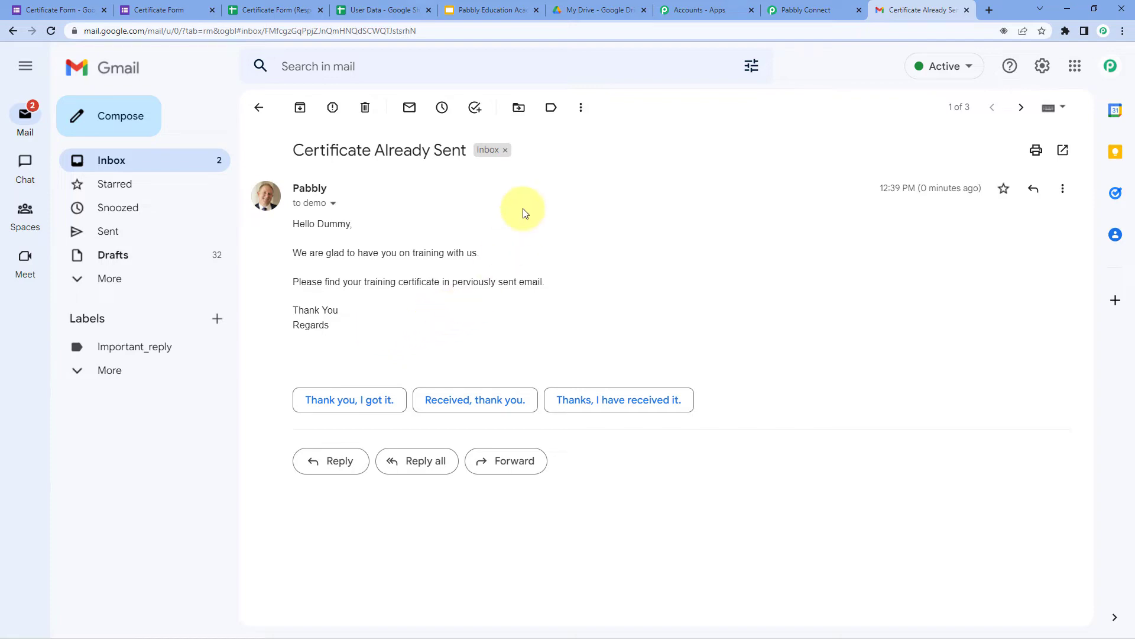
{"action": "left_click", "coordinate": [808, 6]}
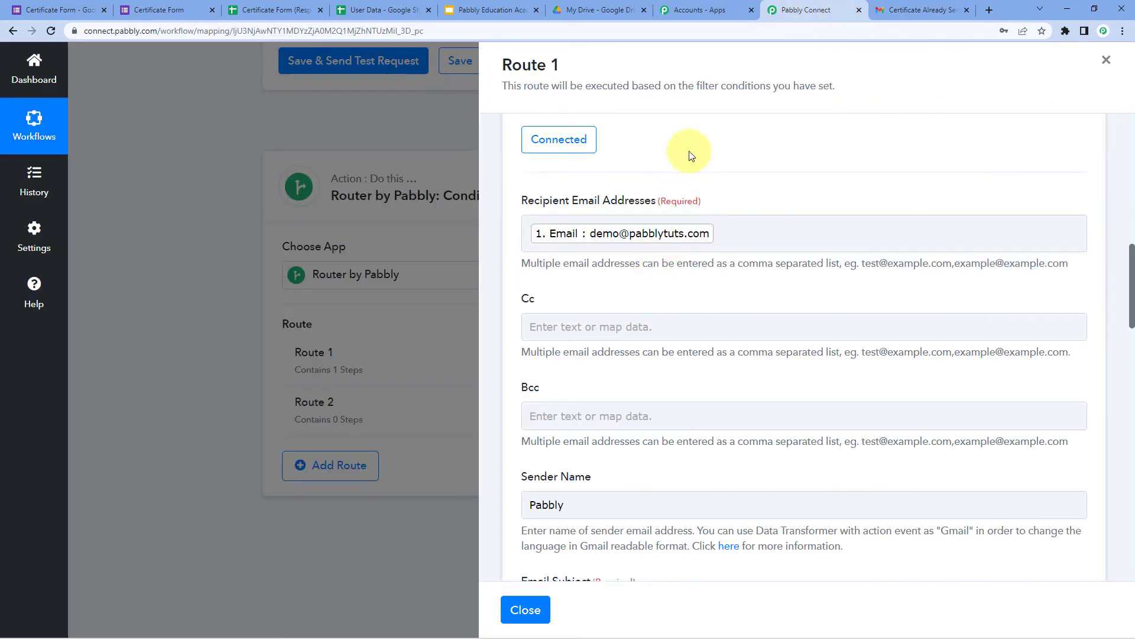
Close the Route 1 settings panel.
{"action": "scroll", "coordinate": [691, 156], "scroll_direction": "down", "scroll_amount": 5}
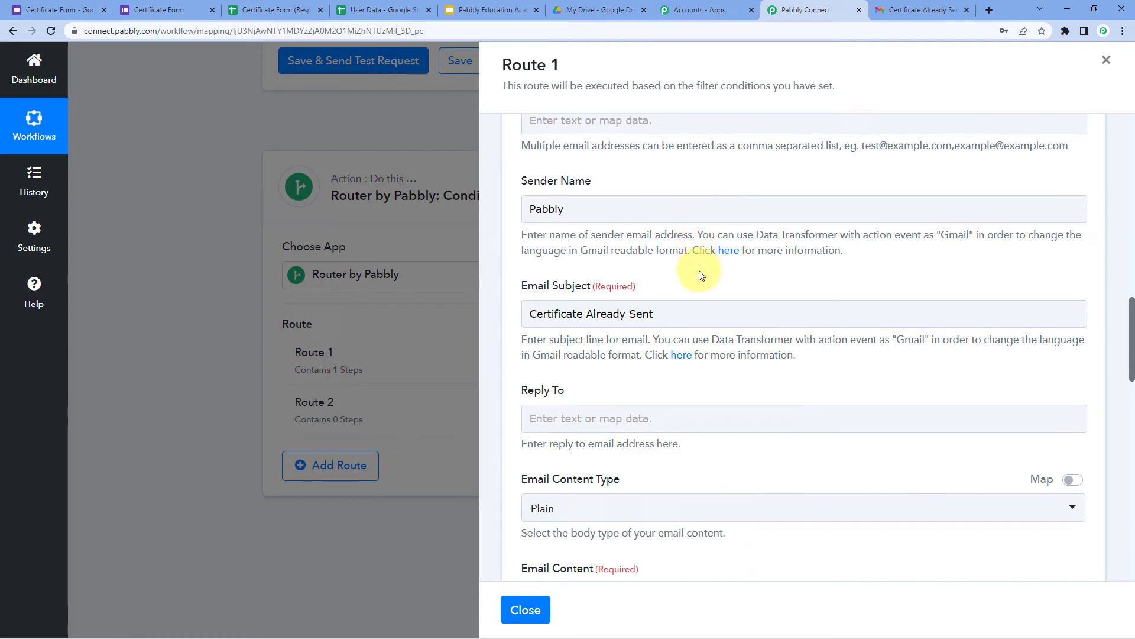
{"action": "scroll", "coordinate": [699, 272], "scroll_direction": "down", "scroll_amount": 5}
{"action": "left_click", "coordinate": [526, 610]}
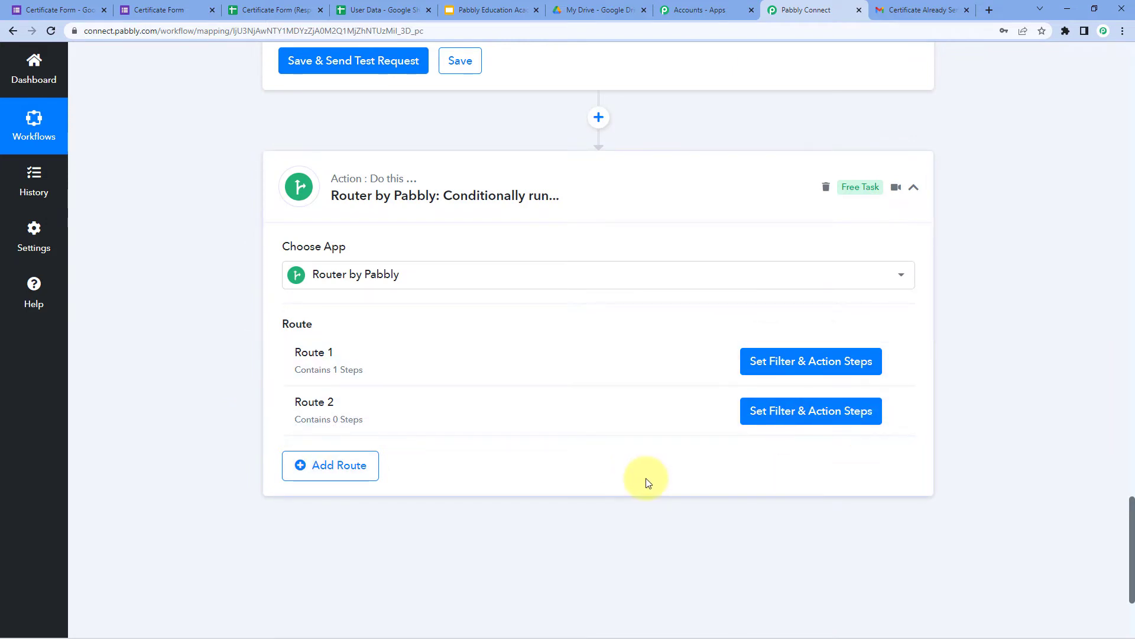
Review the lookup's RowValue Email field, then scroll back to the Router's two routes.
{"action": "scroll", "coordinate": [646, 482], "scroll_direction": "up", "scroll_amount": 7}
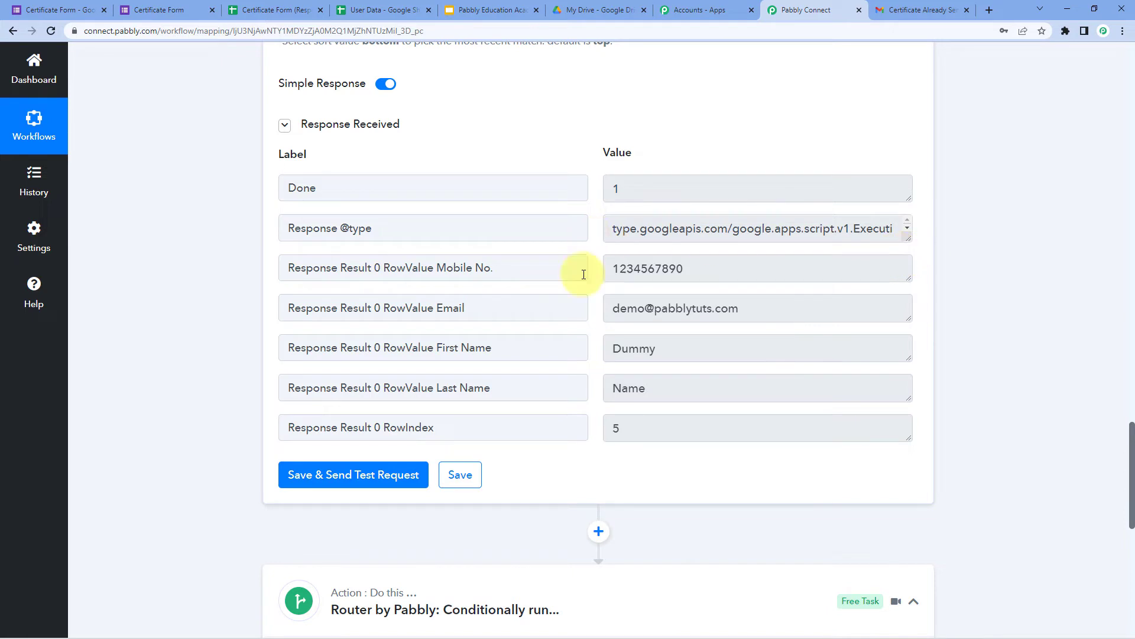
{"action": "left_click_drag", "start_coordinate": [506, 308], "coordinate": [296, 307]}
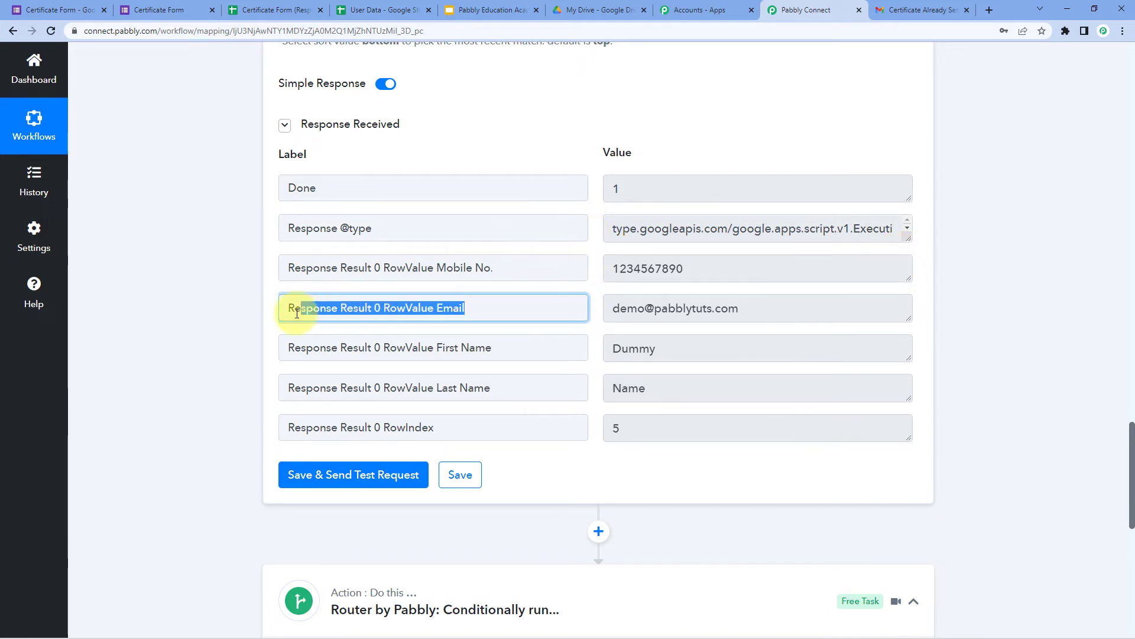
{"action": "left_click", "coordinate": [534, 316]}
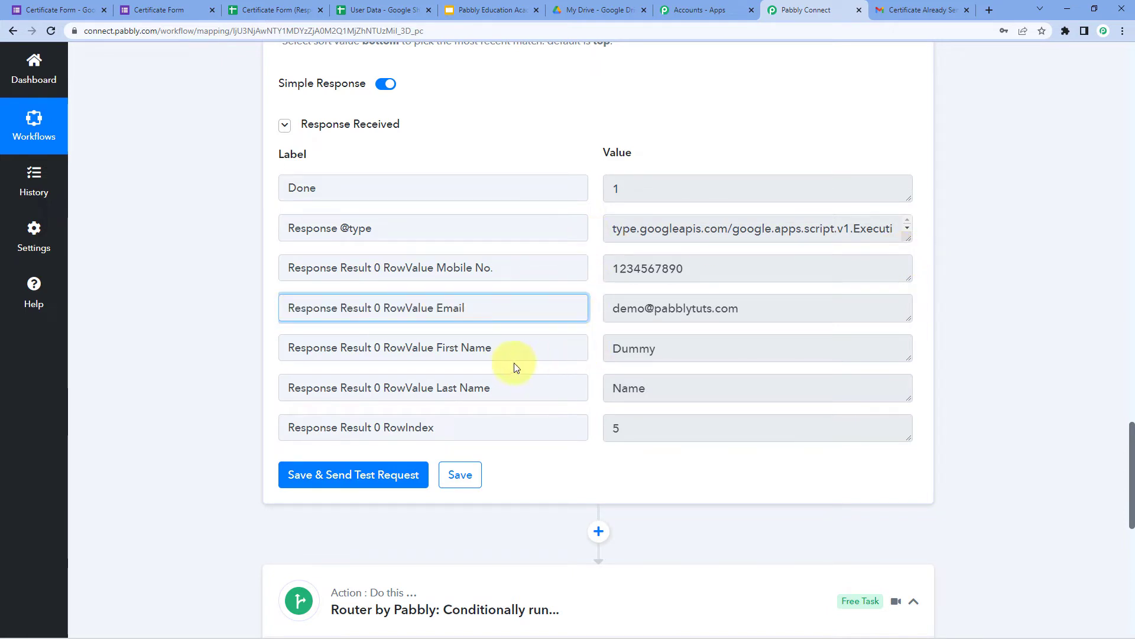
{"action": "left_click", "coordinate": [599, 292]}
{"action": "scroll", "coordinate": [599, 292], "scroll_direction": "up", "scroll_amount": 4}
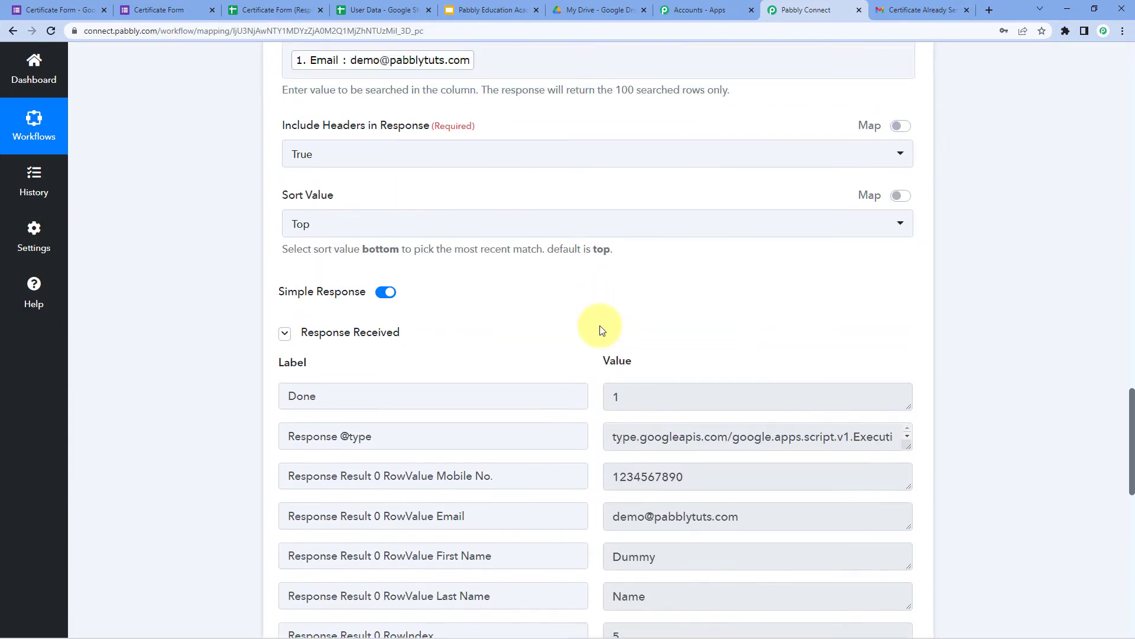
{"action": "scroll", "coordinate": [601, 329], "scroll_direction": "up", "scroll_amount": 3}
{"action": "scroll", "coordinate": [600, 329], "scroll_direction": "down", "scroll_amount": 11}
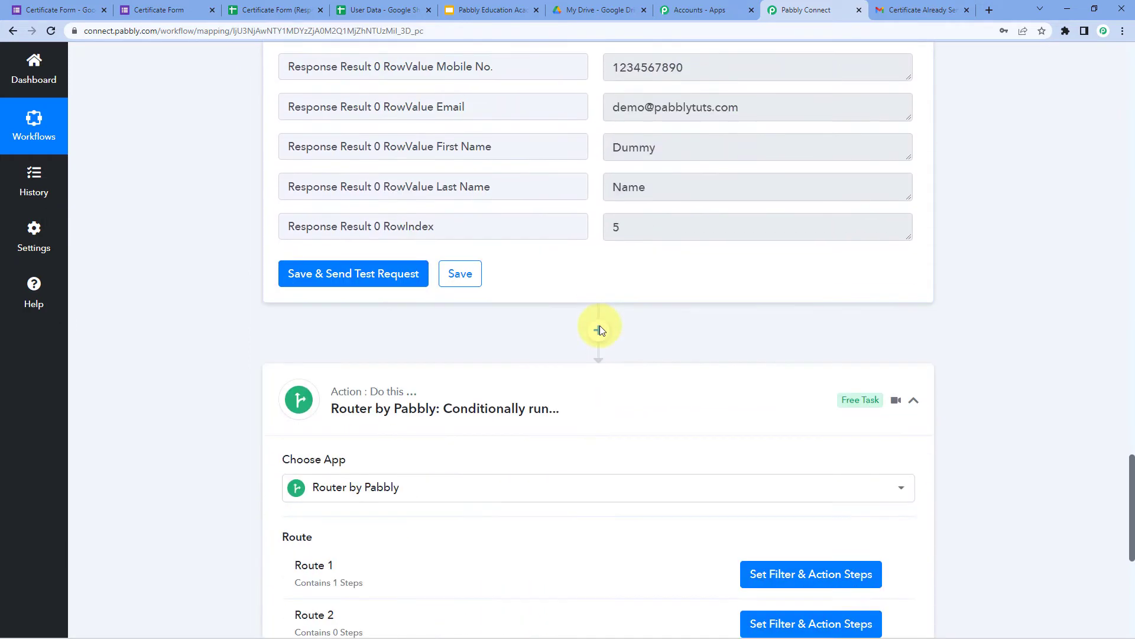
{"action": "scroll", "coordinate": [621, 328], "scroll_direction": "down", "scroll_amount": 6}
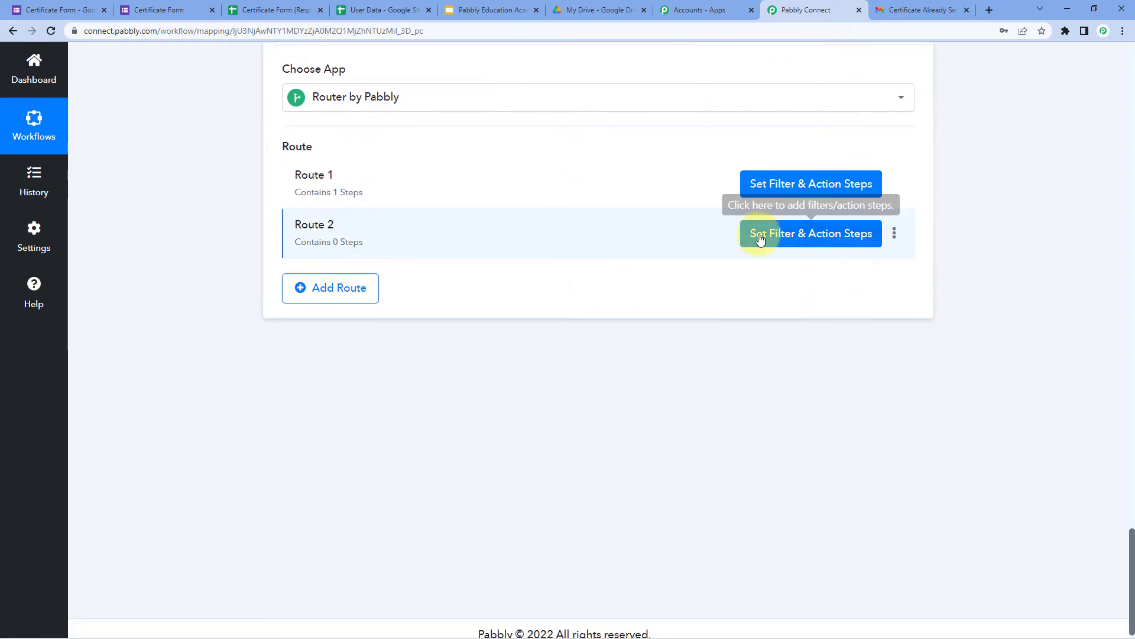
Set the Route 2 filter to Response Result 0 RowValue Email 'Does not exist'.
{"action": "left_click", "coordinate": [789, 245]}
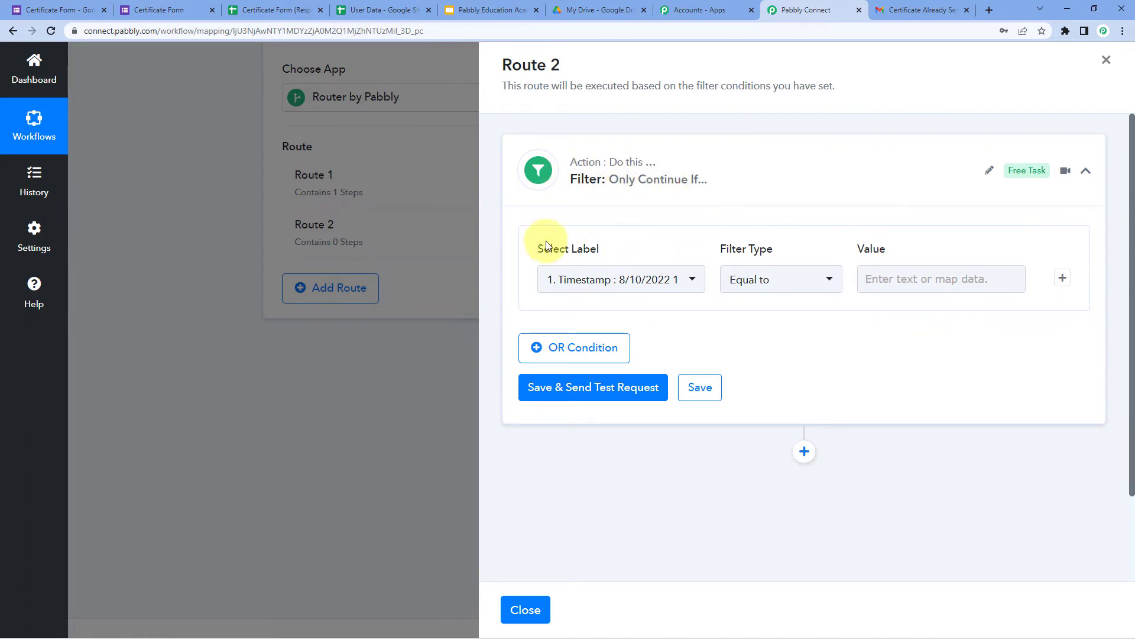
{"action": "left_click", "coordinate": [664, 282]}
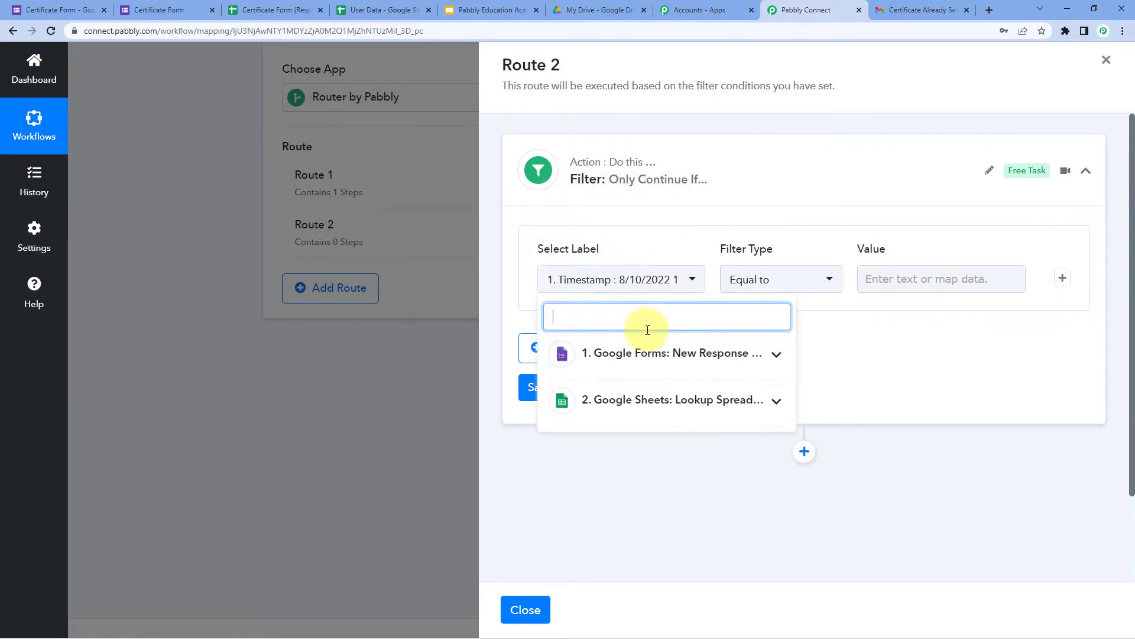
{"action": "left_click", "coordinate": [628, 398]}
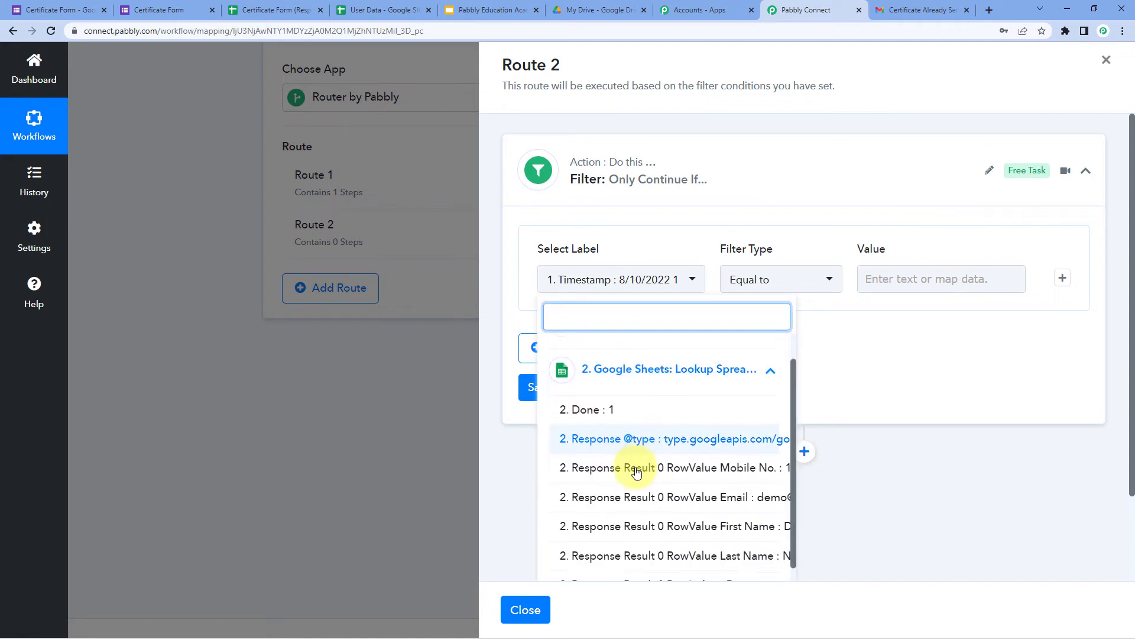
{"action": "scroll", "coordinate": [636, 473], "scroll_direction": "down", "scroll_amount": 1}
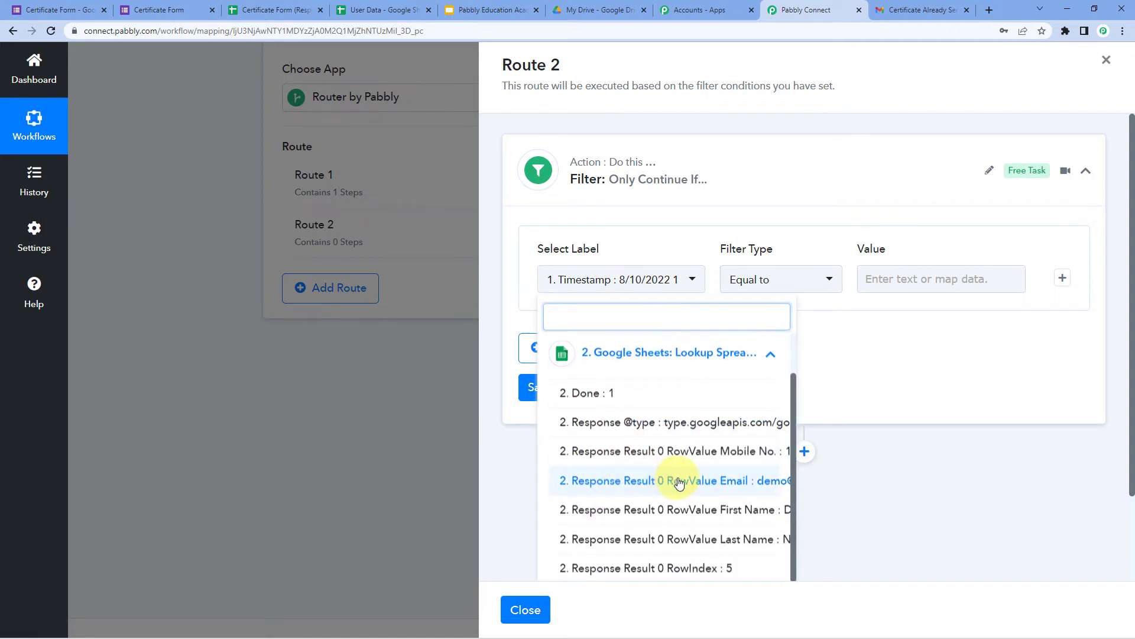
{"action": "left_click", "coordinate": [679, 483]}
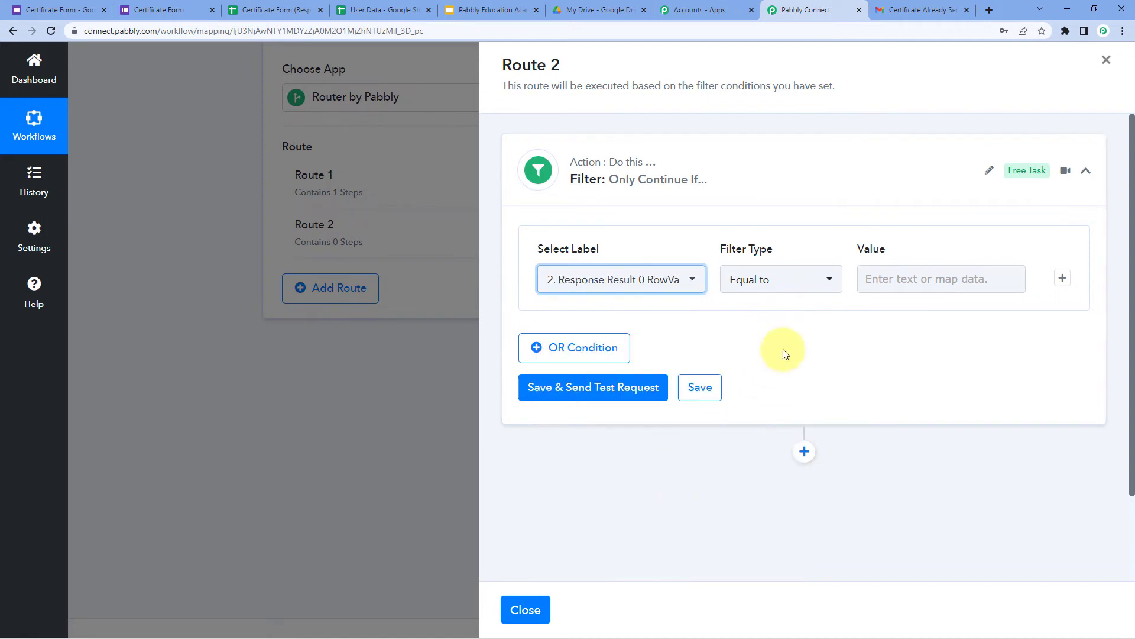
{"action": "left_click", "coordinate": [786, 287]}
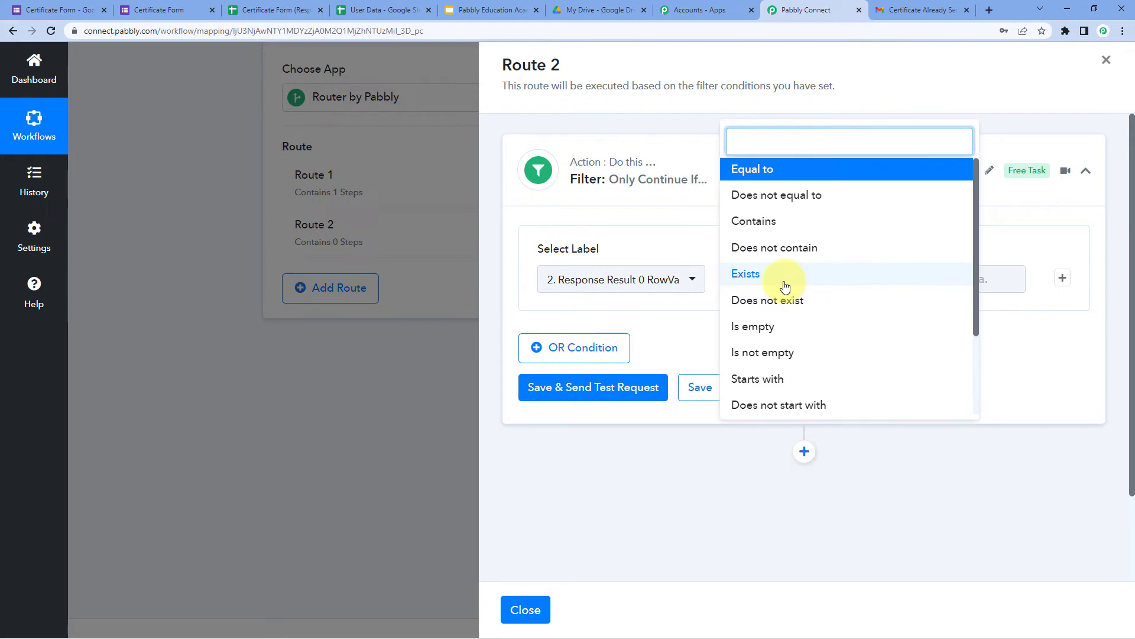
{"action": "left_click", "coordinate": [782, 301]}
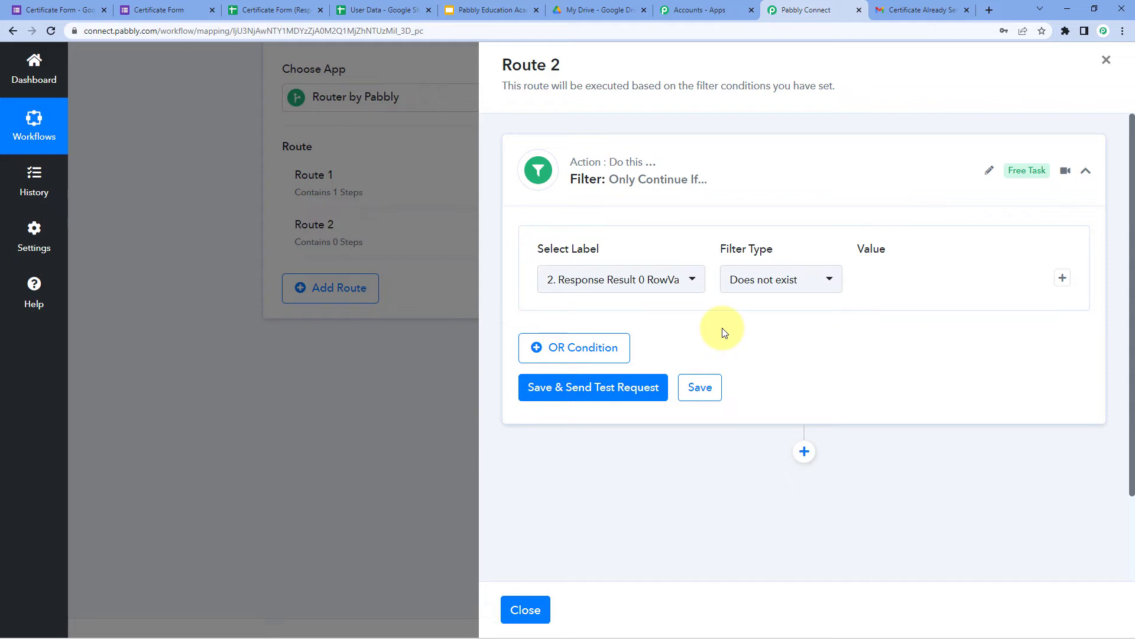
Save and test the Route 2 filter, which reports 'Condition is false'.
{"action": "left_click", "coordinate": [387, 10]}
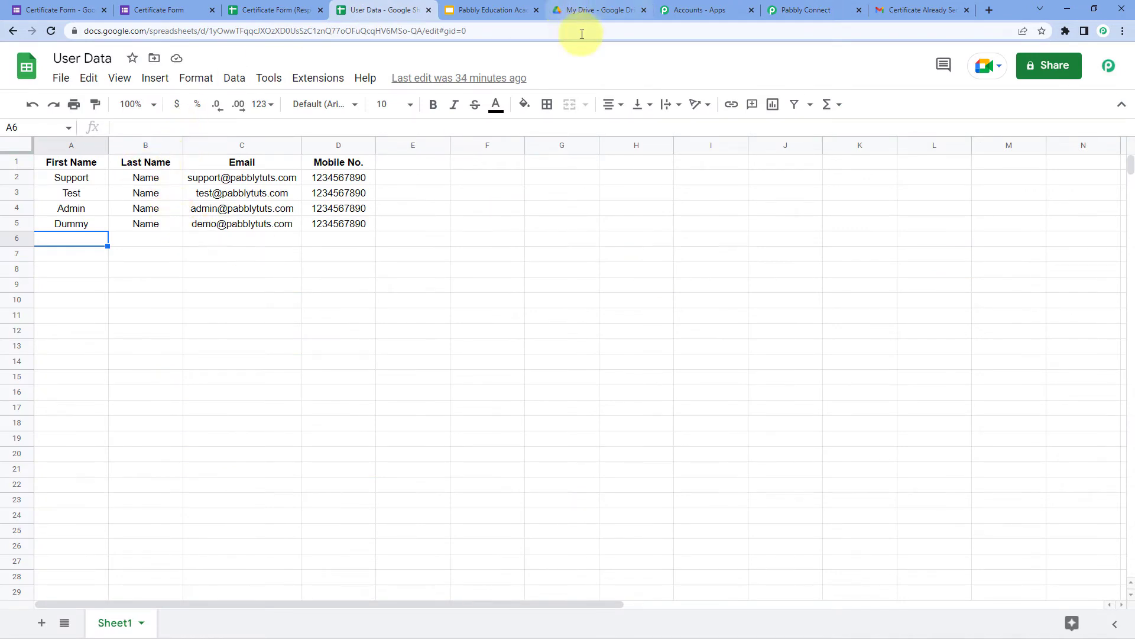
{"action": "left_click", "coordinate": [807, 10]}
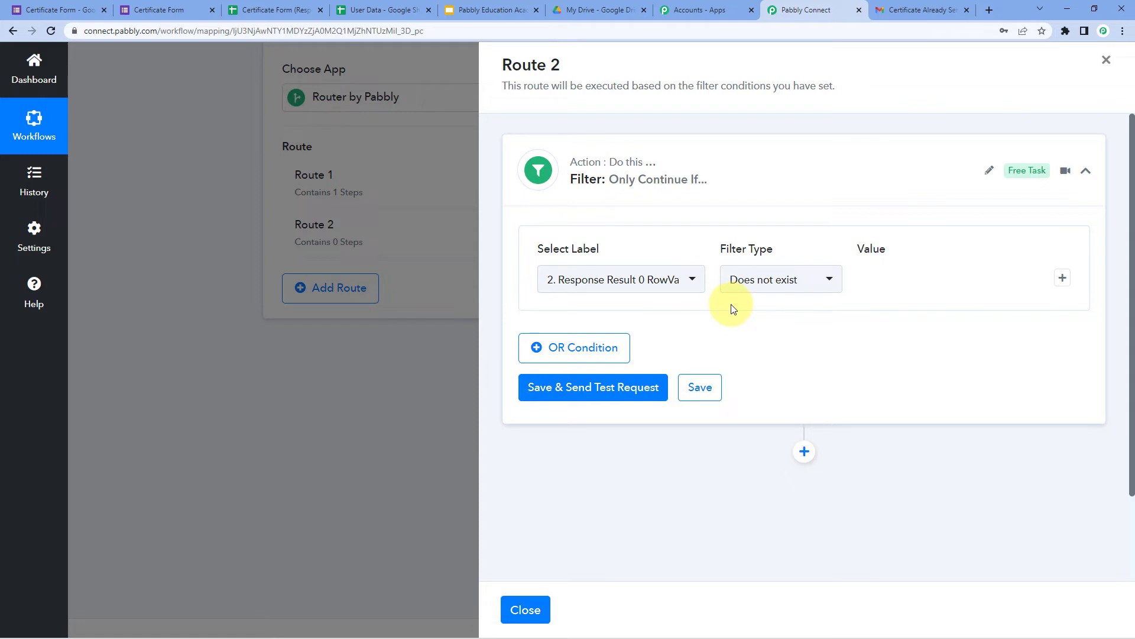
{"action": "left_click", "coordinate": [584, 388]}
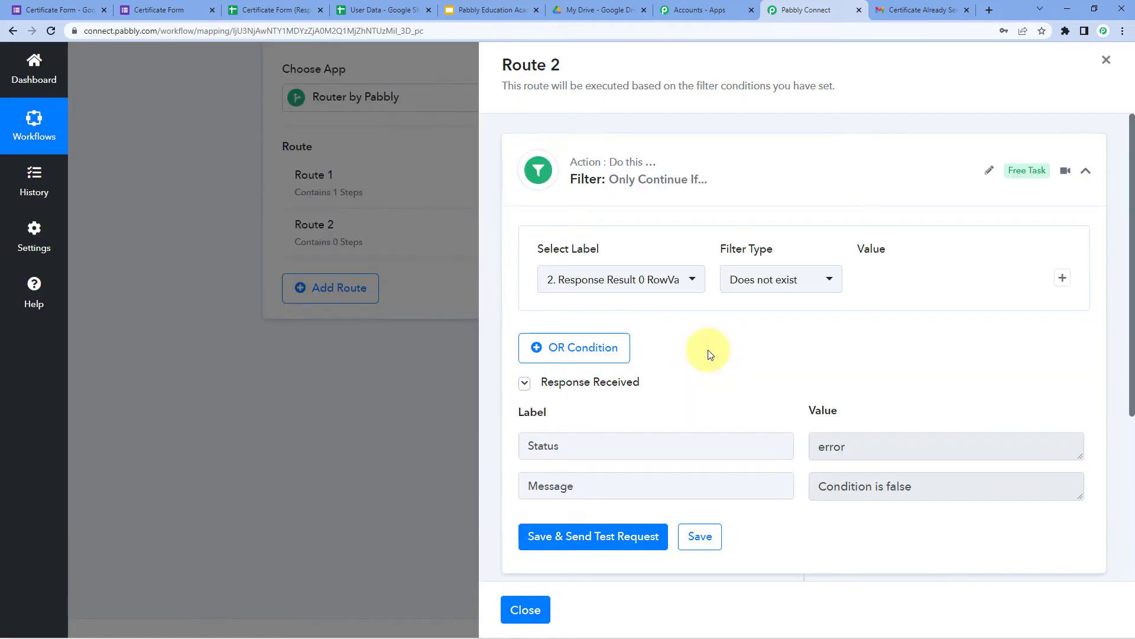
{"action": "left_click", "coordinate": [379, 7]}
{"action": "left_click_drag", "start_coordinate": [70, 222], "coordinate": [320, 224]}
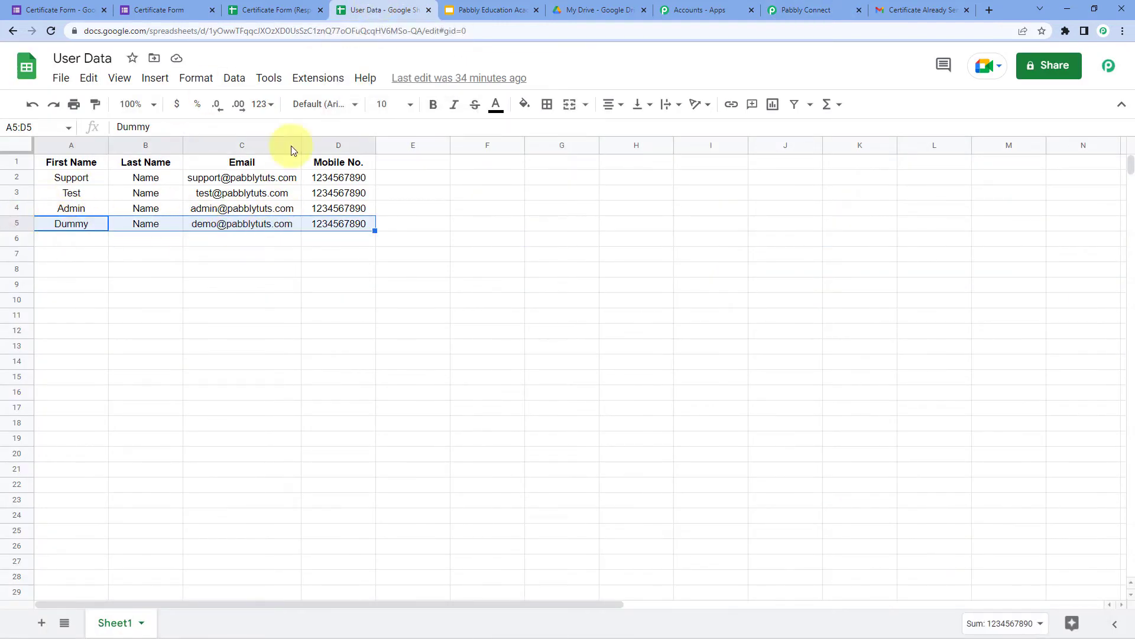
{"action": "left_click", "coordinate": [780, 9]}
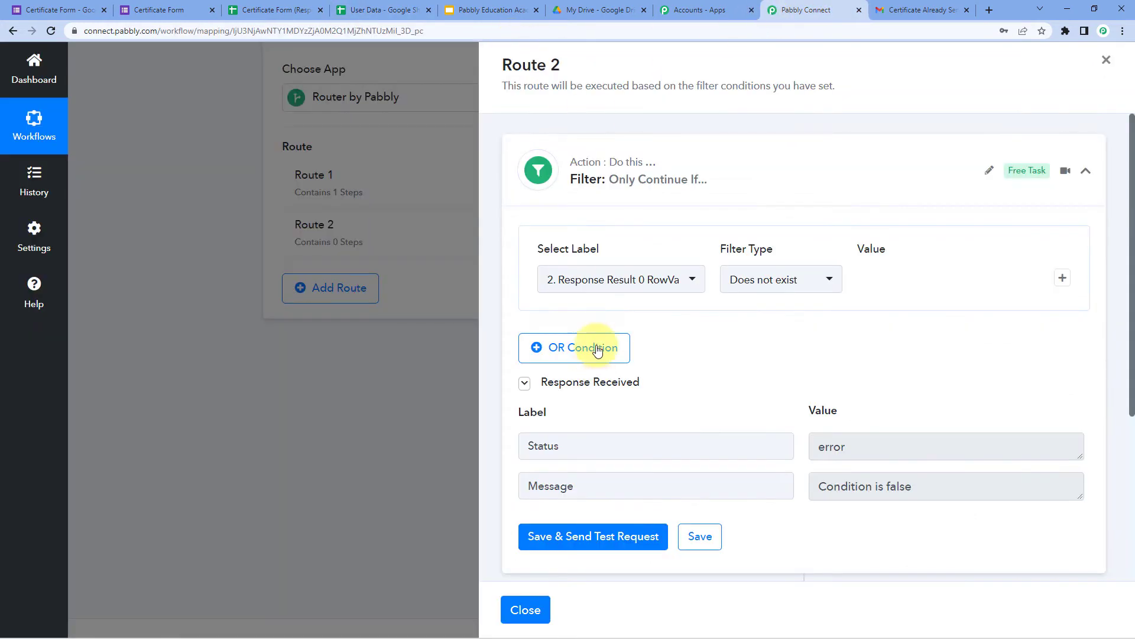
{"action": "scroll", "coordinate": [742, 352], "scroll_direction": "down", "scroll_amount": 2}
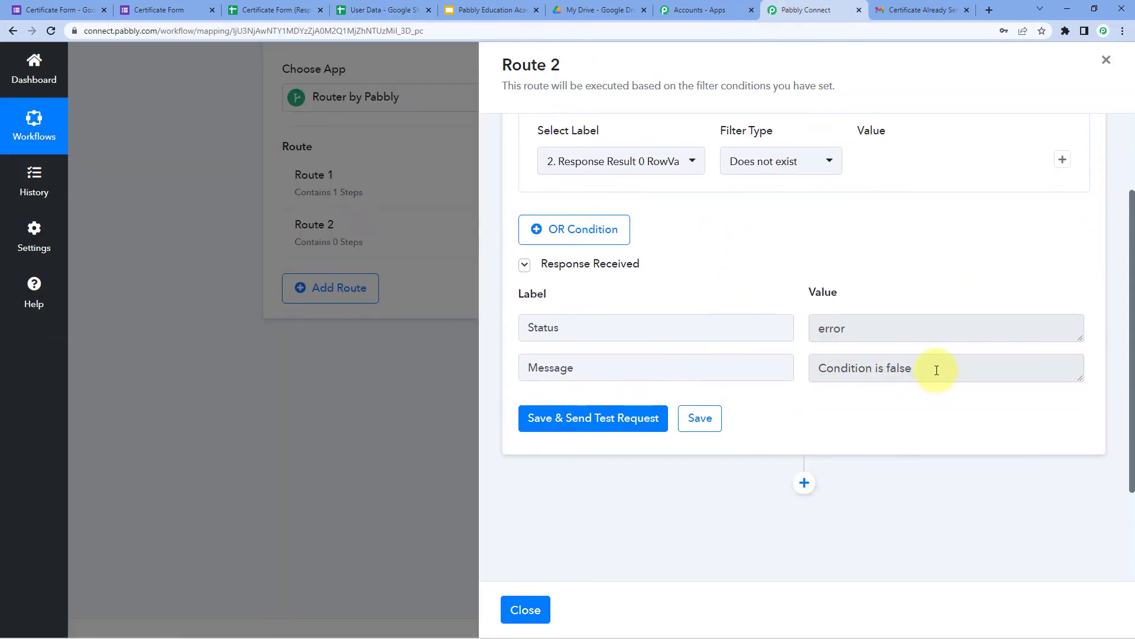
{"action": "triple_click", "coordinate": [900, 358]}
{"action": "left_click", "coordinate": [762, 301]}
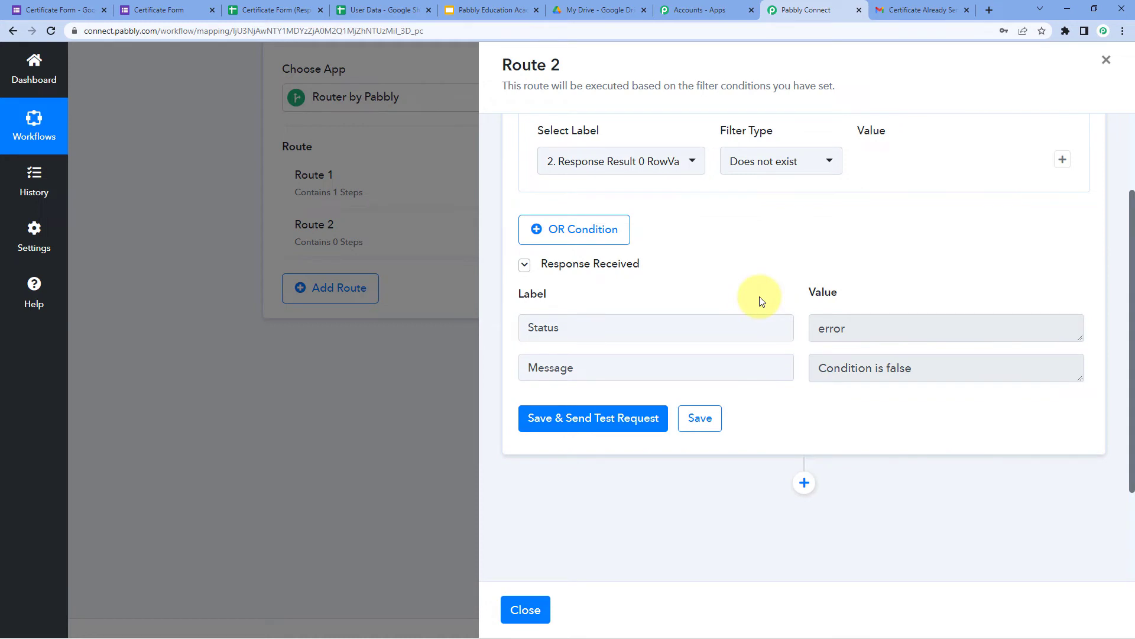
{"action": "scroll", "coordinate": [761, 305], "scroll_direction": "down", "scroll_amount": 2}
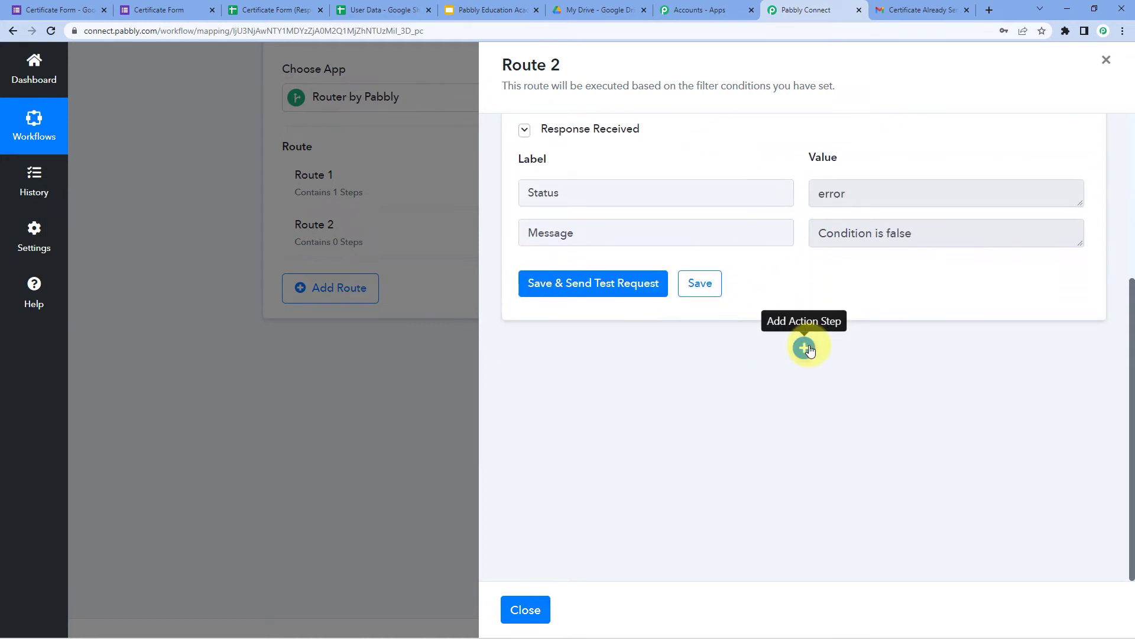
Add an action step under the Route 2 filter using the Google Slides app.
{"action": "left_click", "coordinate": [807, 348]}
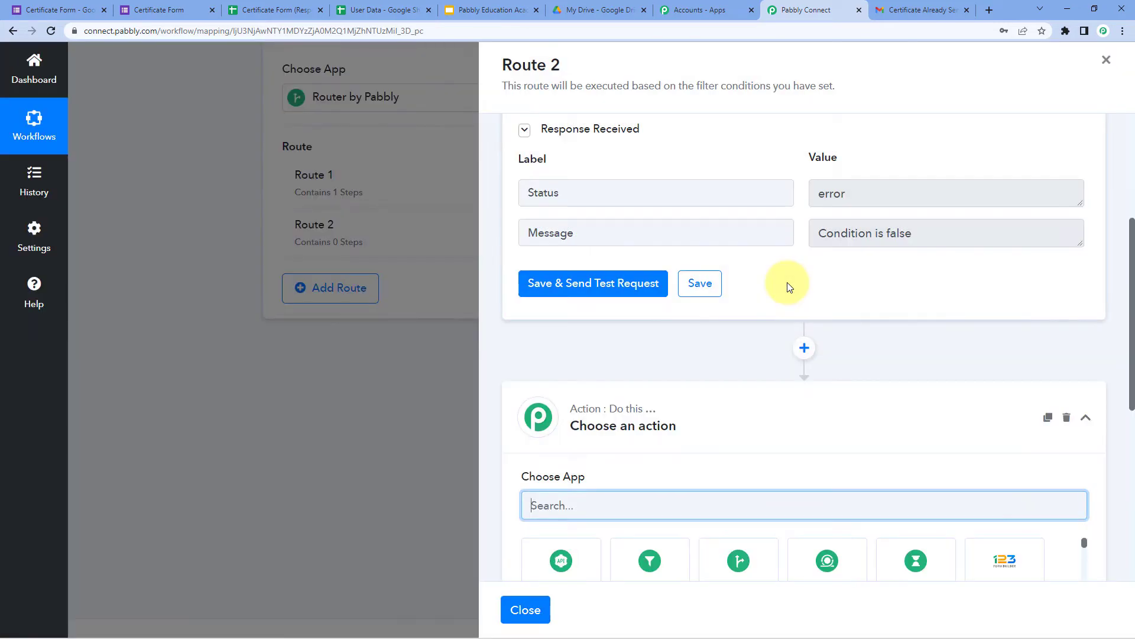
{"action": "scroll", "coordinate": [787, 282], "scroll_direction": "down", "scroll_amount": 4}
{"action": "scroll", "coordinate": [683, 200], "scroll_direction": "down", "scroll_amount": 1}
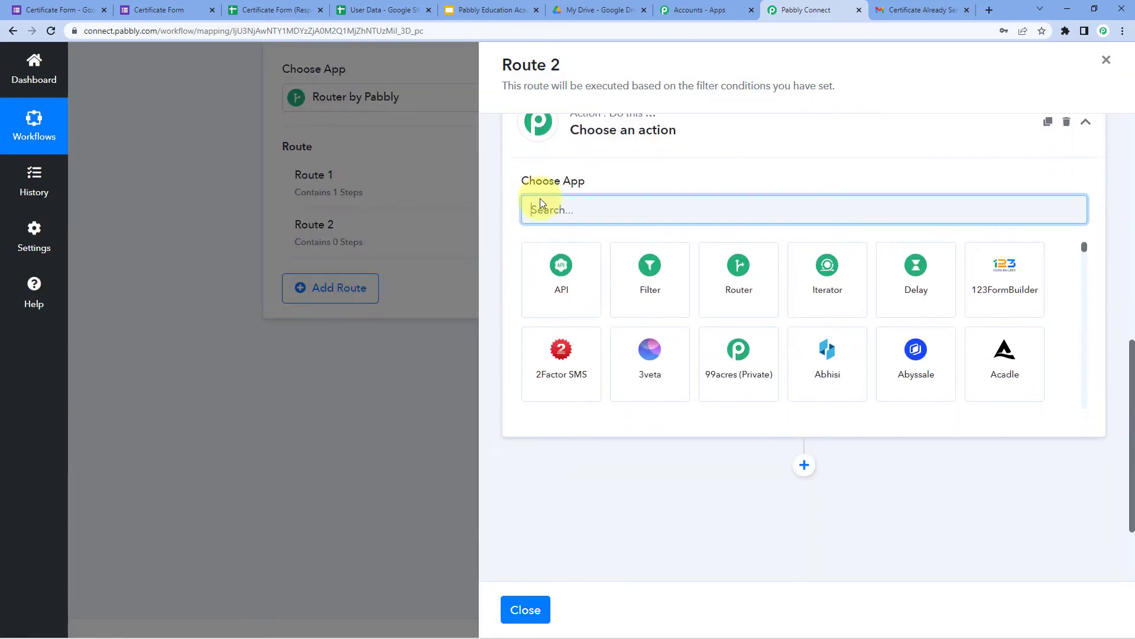
{"action": "type", "text": "Go"}
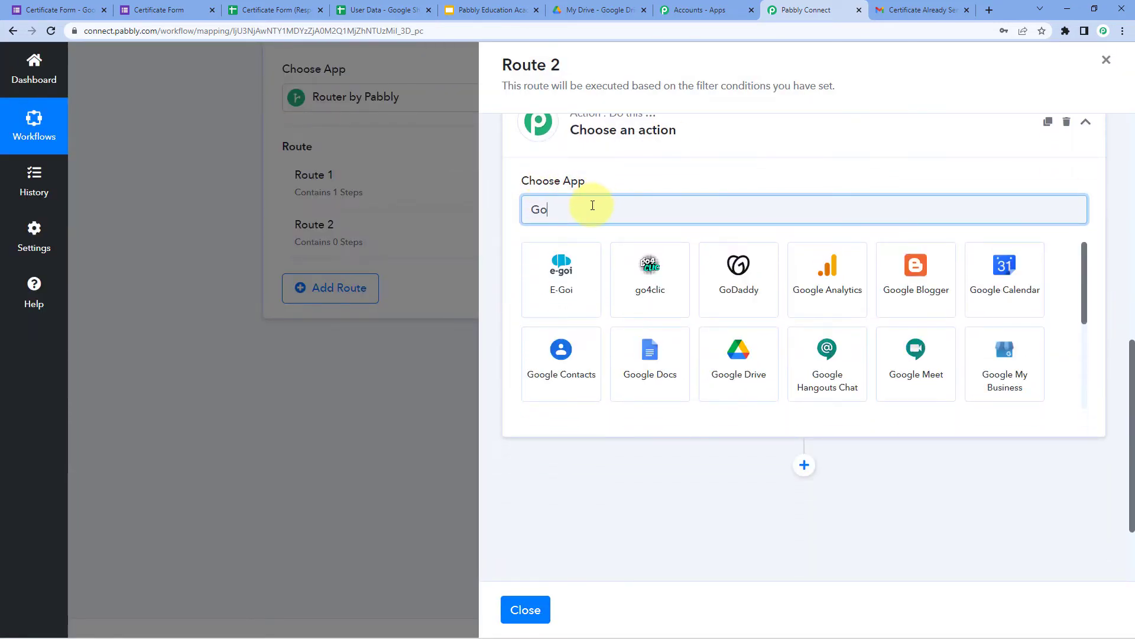
{"action": "type", "text": "ogle Slide"}
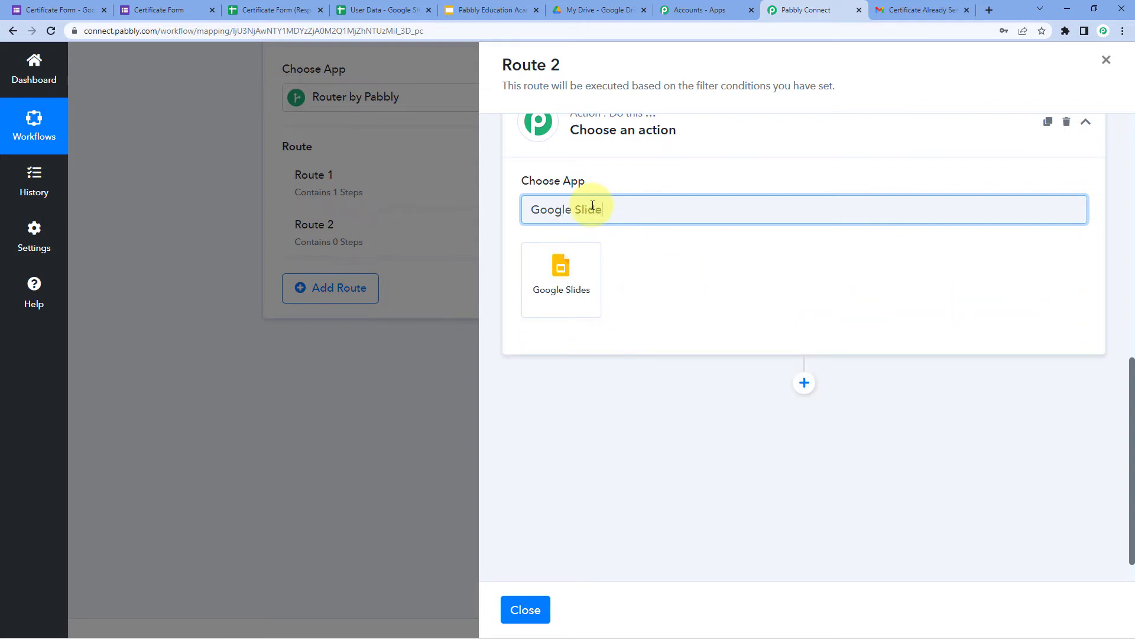
{"action": "left_click", "coordinate": [566, 264]}
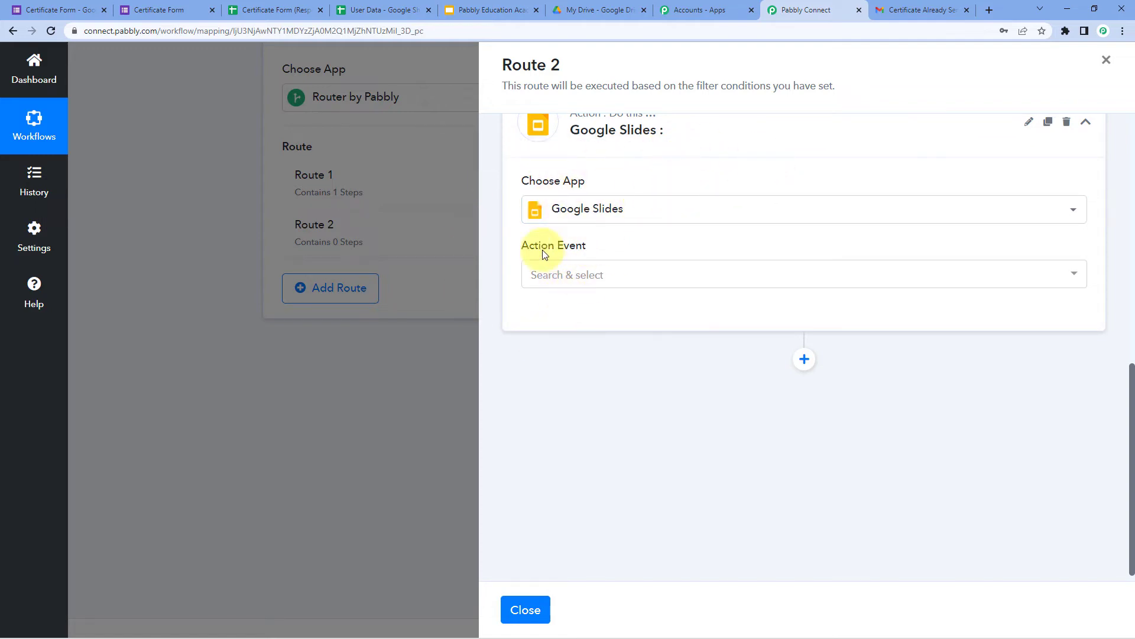
Set the action to Create Presentation From Template and authorize a new Google Slides connection.
{"action": "left_click", "coordinate": [600, 275]}
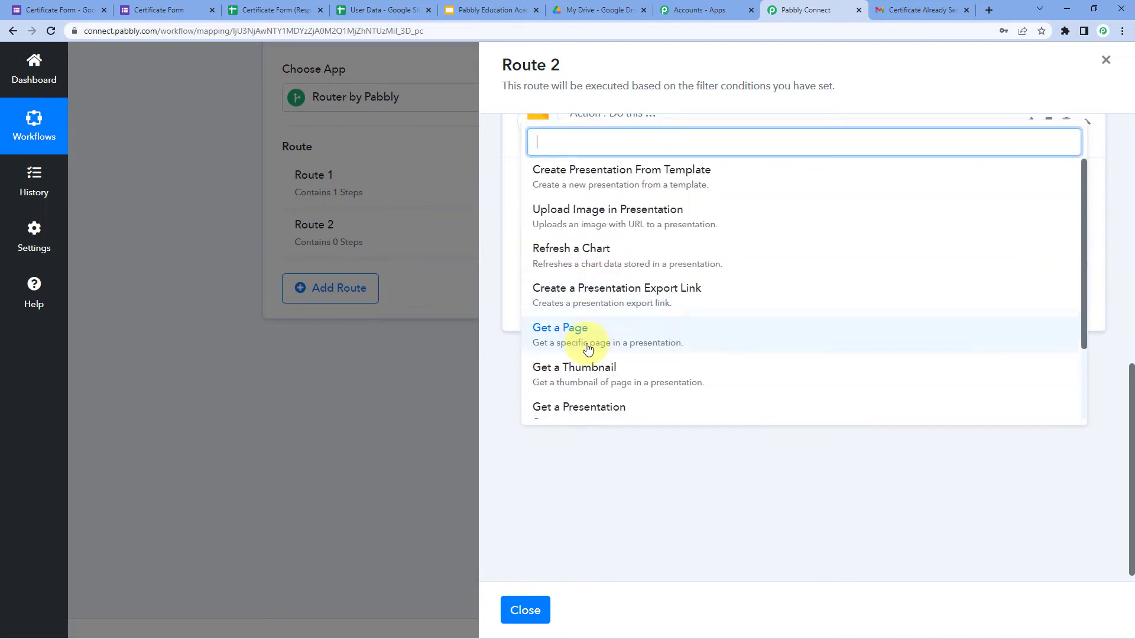
{"action": "left_click", "coordinate": [615, 185]}
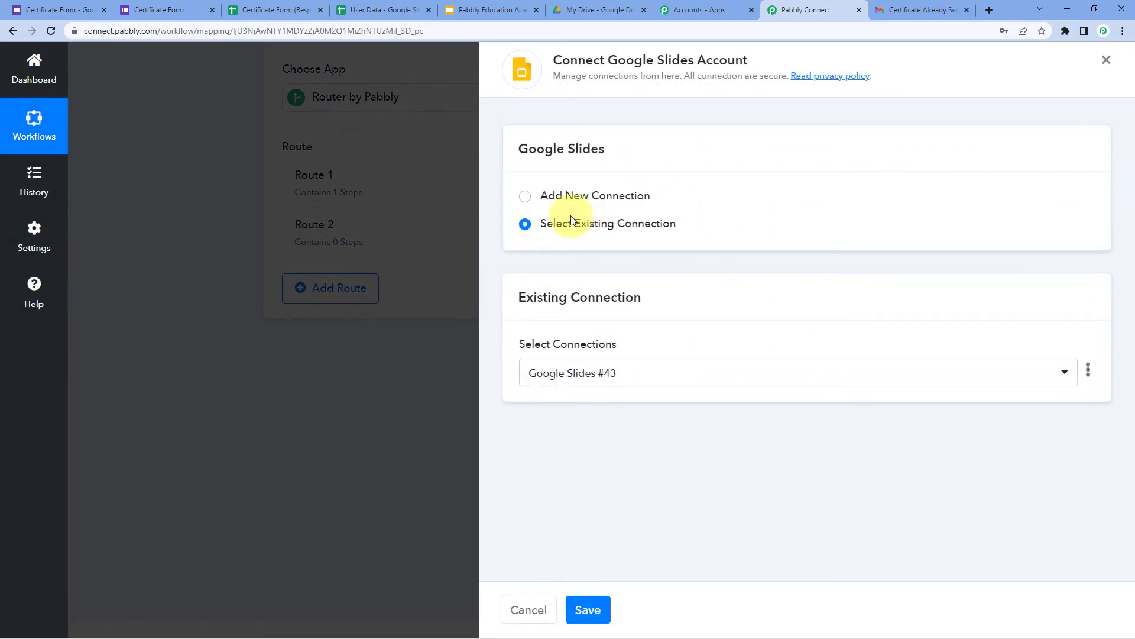
{"action": "left_click", "coordinate": [526, 197]}
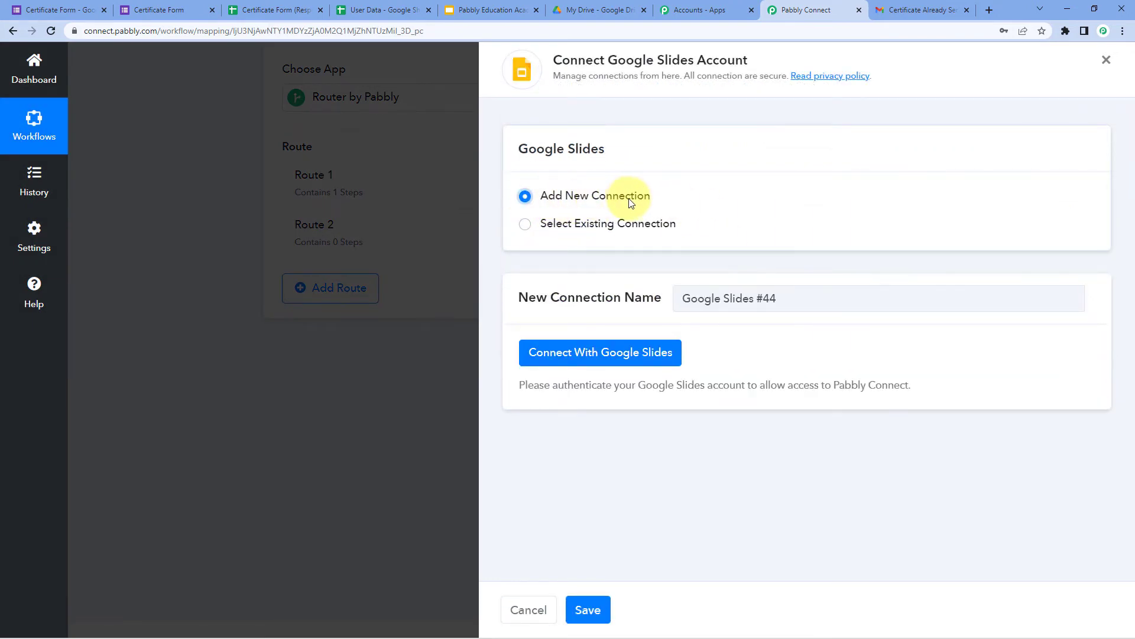
{"action": "left_click", "coordinate": [588, 353]}
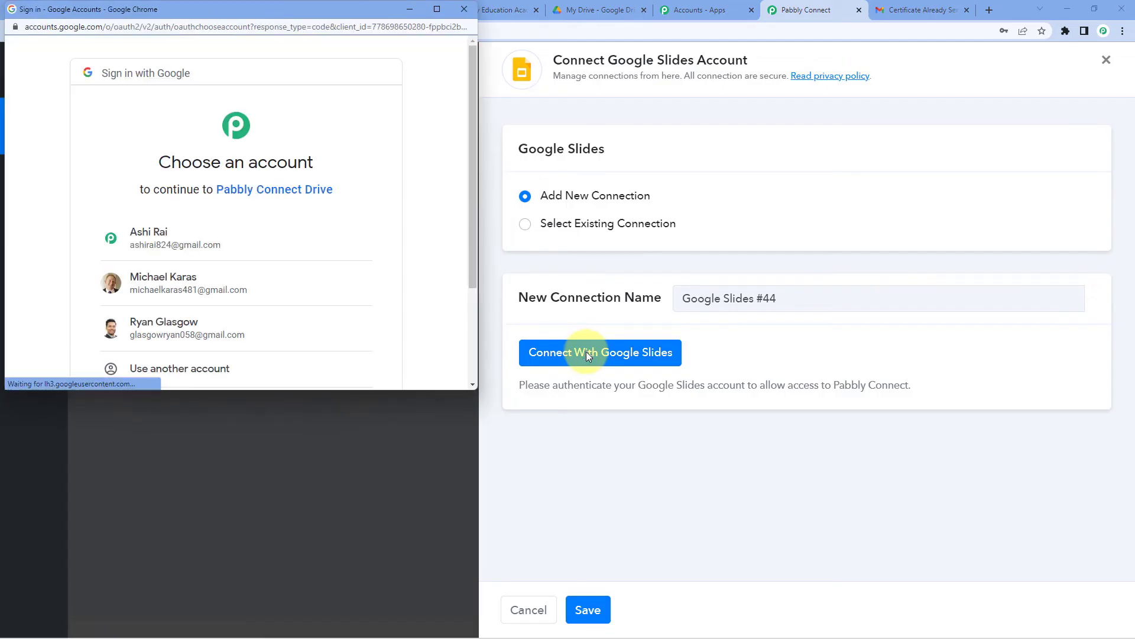
{"action": "left_click", "coordinate": [299, 243]}
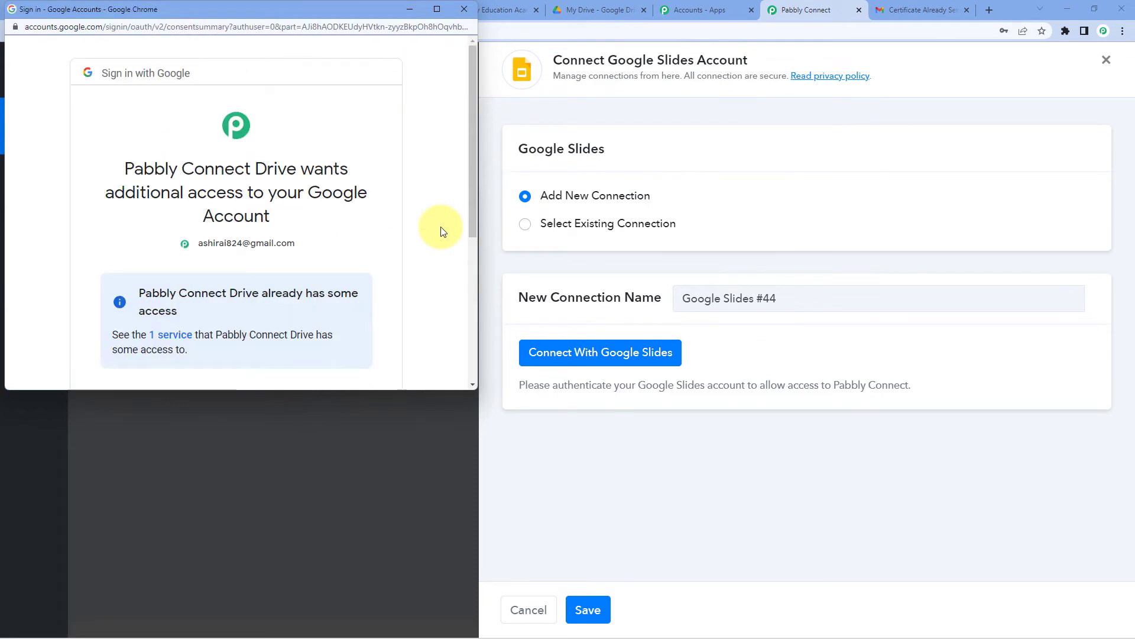
{"action": "scroll", "coordinate": [371, 225], "scroll_direction": "down", "scroll_amount": 5}
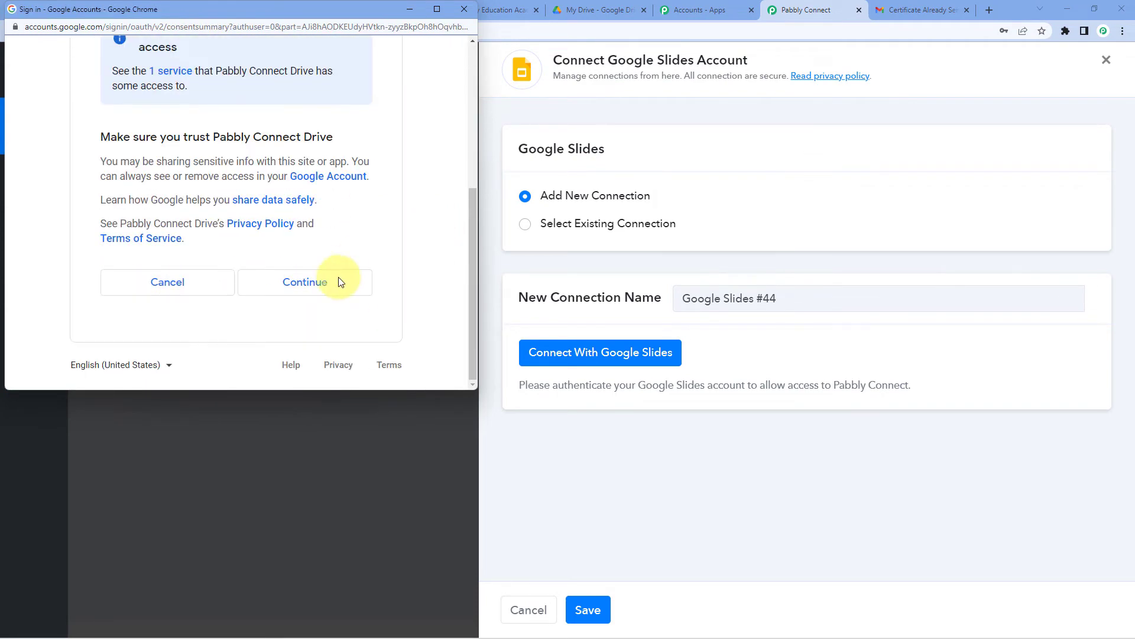
{"action": "left_click", "coordinate": [339, 294]}
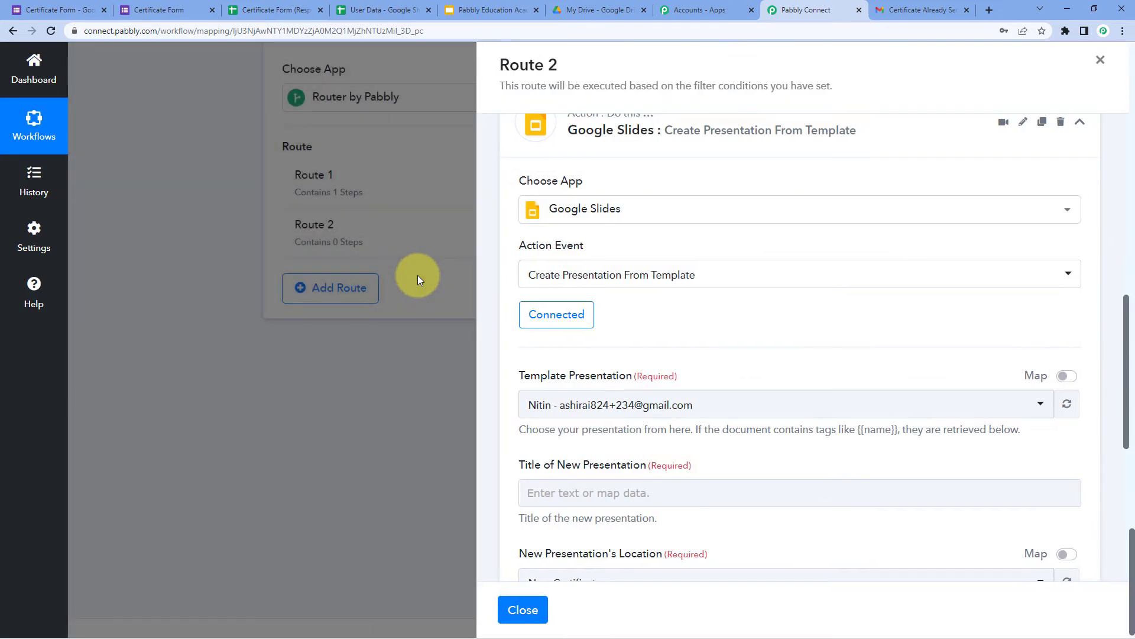
After checking it in Google Slides, choose Pabbly Education Academy Certificate Template as the template presentation.
{"action": "scroll", "coordinate": [490, 292], "scroll_direction": "down", "scroll_amount": 3}
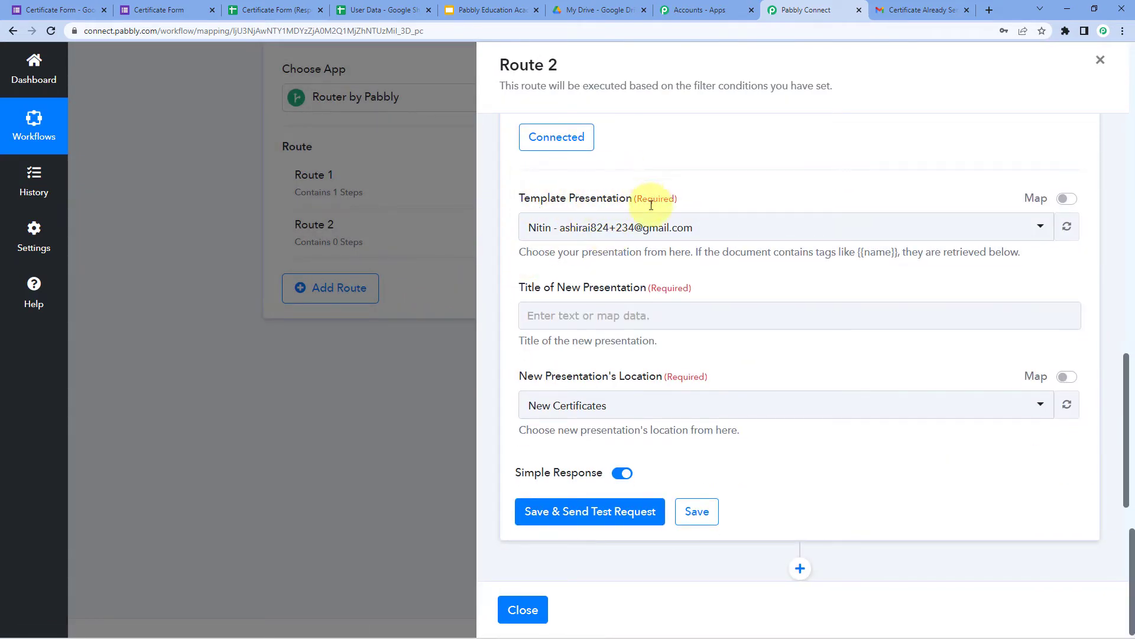
{"action": "left_click", "coordinate": [733, 229]}
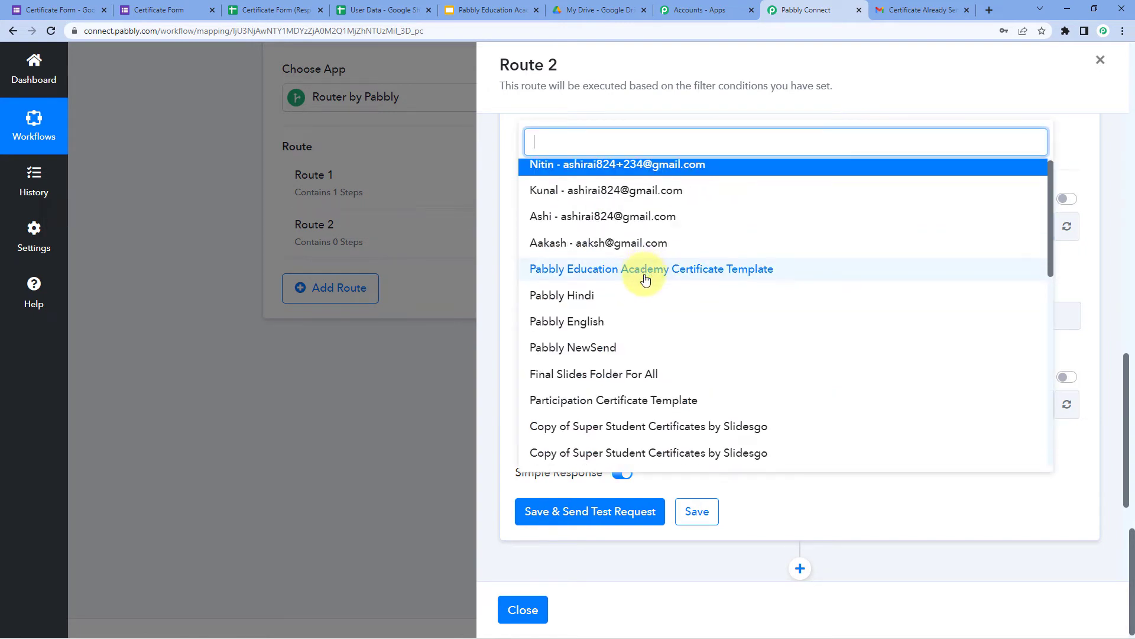
{"action": "scroll", "coordinate": [645, 279], "scroll_direction": "down", "scroll_amount": 1}
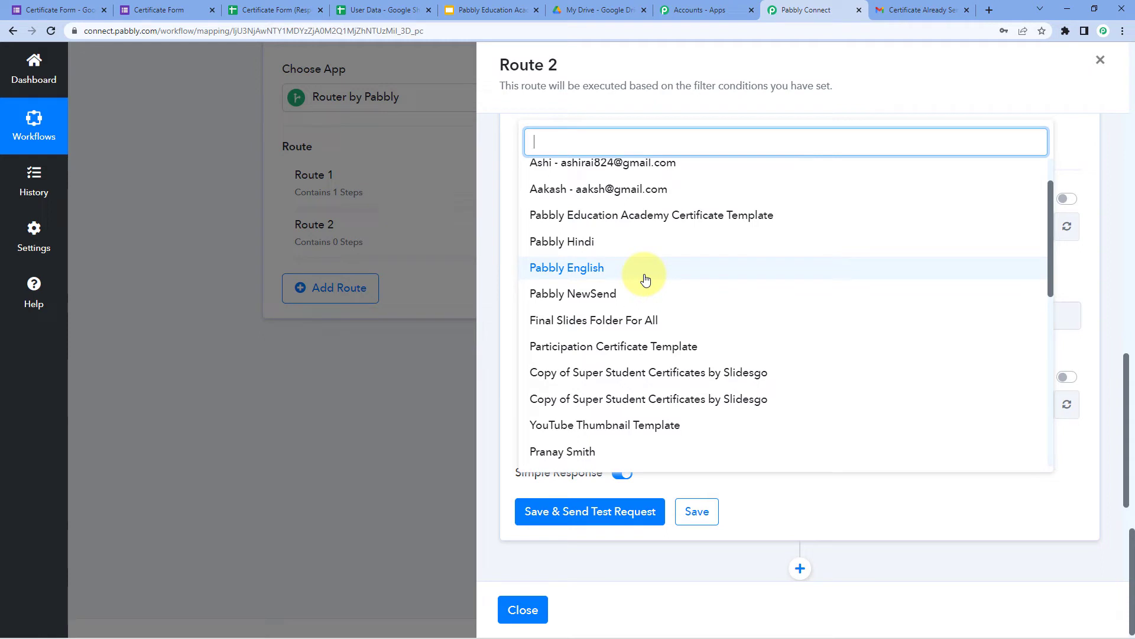
{"action": "left_click", "coordinate": [488, 10]}
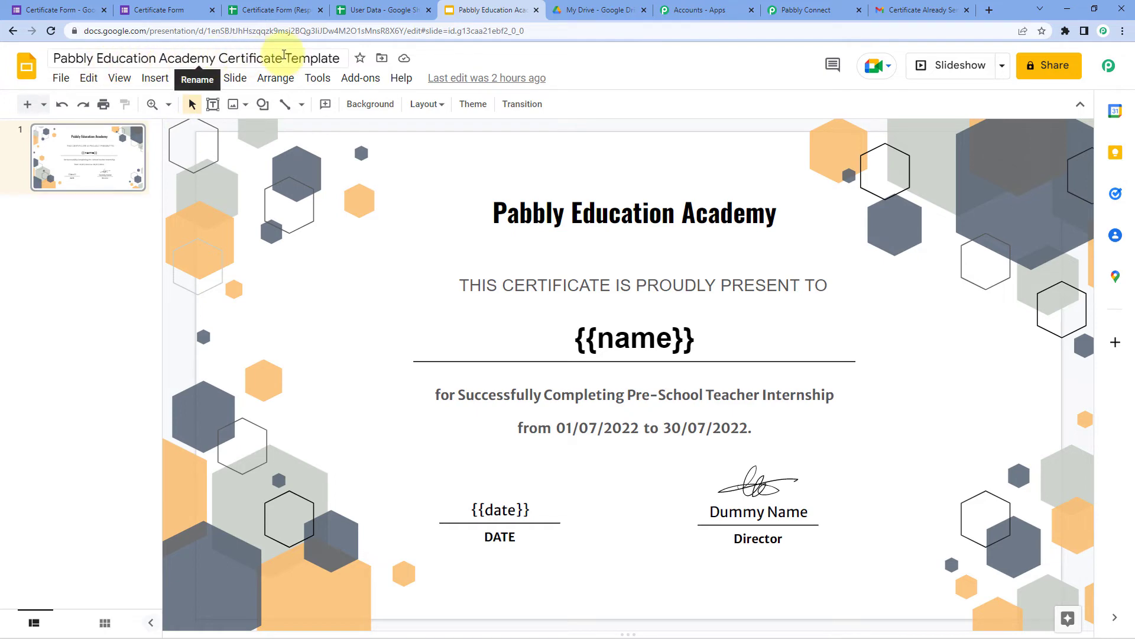
{"action": "left_click", "coordinate": [801, 10]}
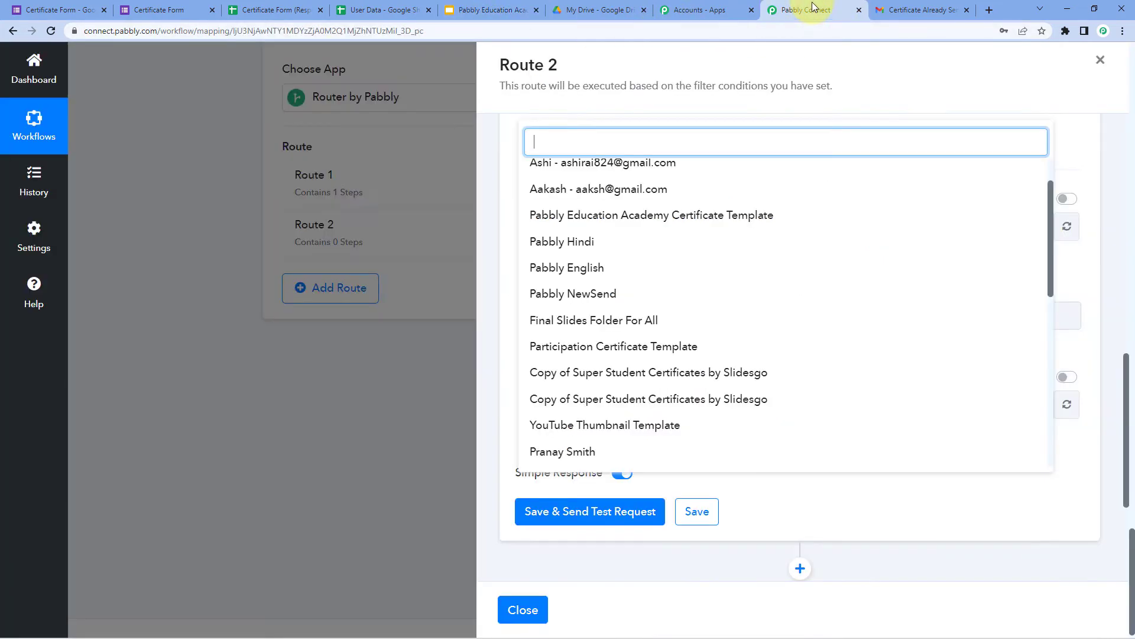
{"action": "left_click", "coordinate": [629, 217]}
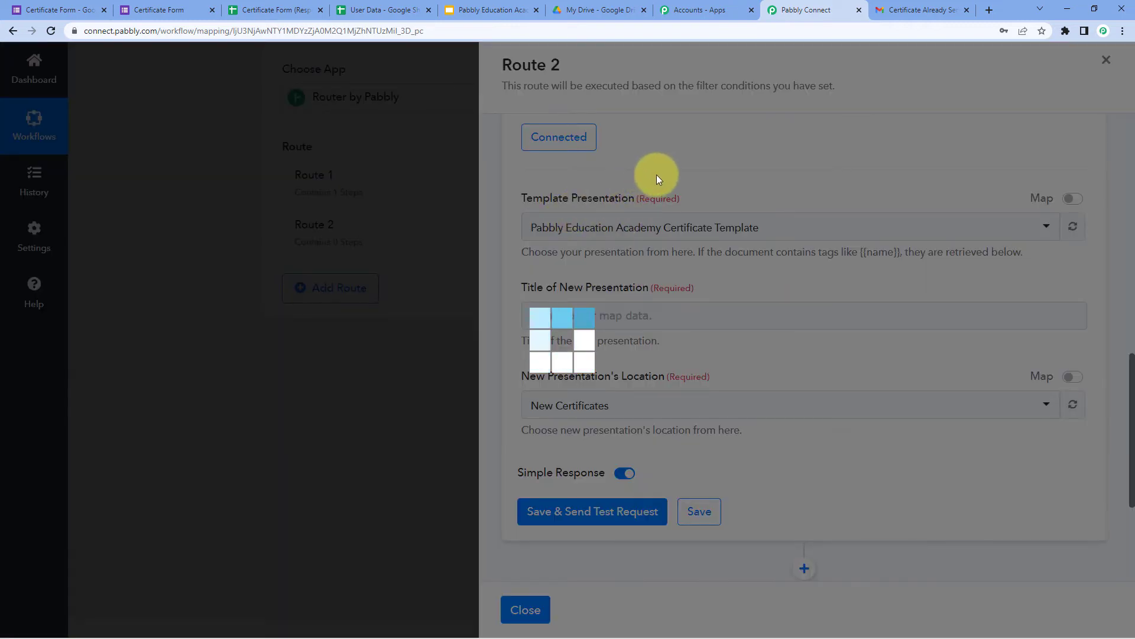
{"action": "scroll", "coordinate": [657, 175], "scroll_direction": "down", "scroll_amount": 2}
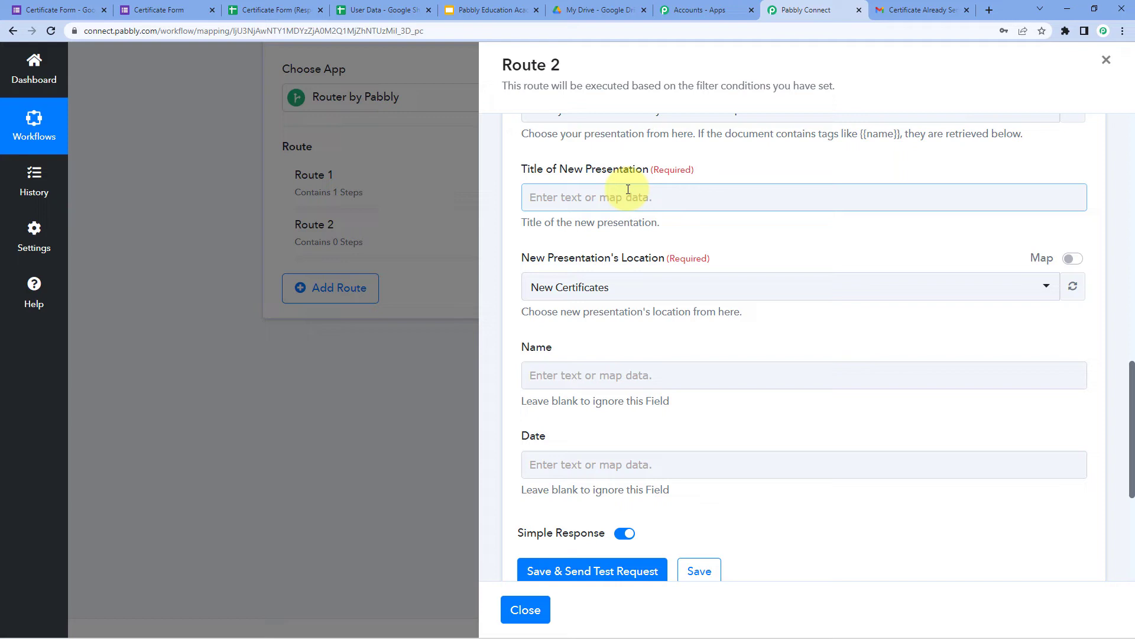
Map the presentation title to Google Forms First Name, a '-' separator, then Email.
{"action": "left_click", "coordinate": [570, 200]}
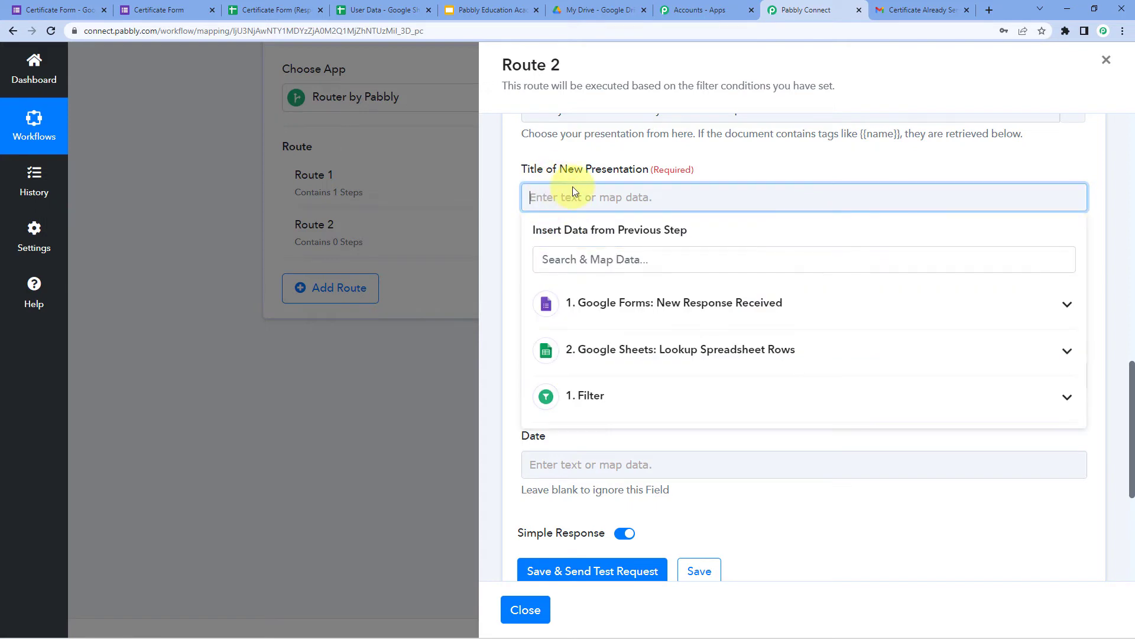
{"action": "left_click", "coordinate": [623, 309]}
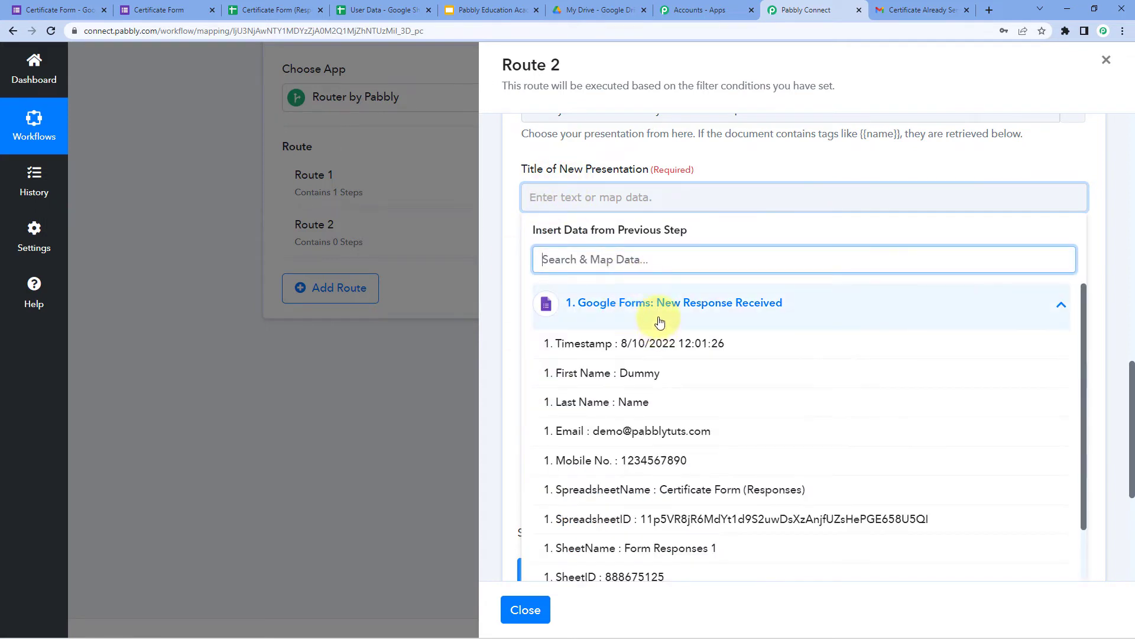
{"action": "left_click", "coordinate": [594, 378]}
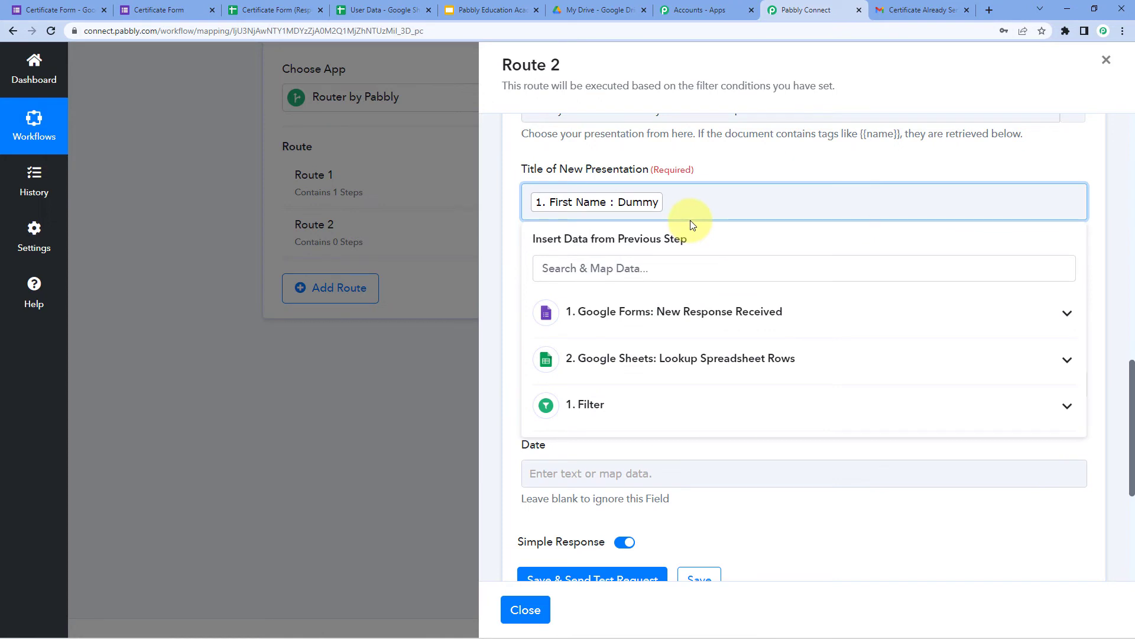
{"action": "type", "text": "-"}
{"action": "left_click", "coordinate": [628, 307]}
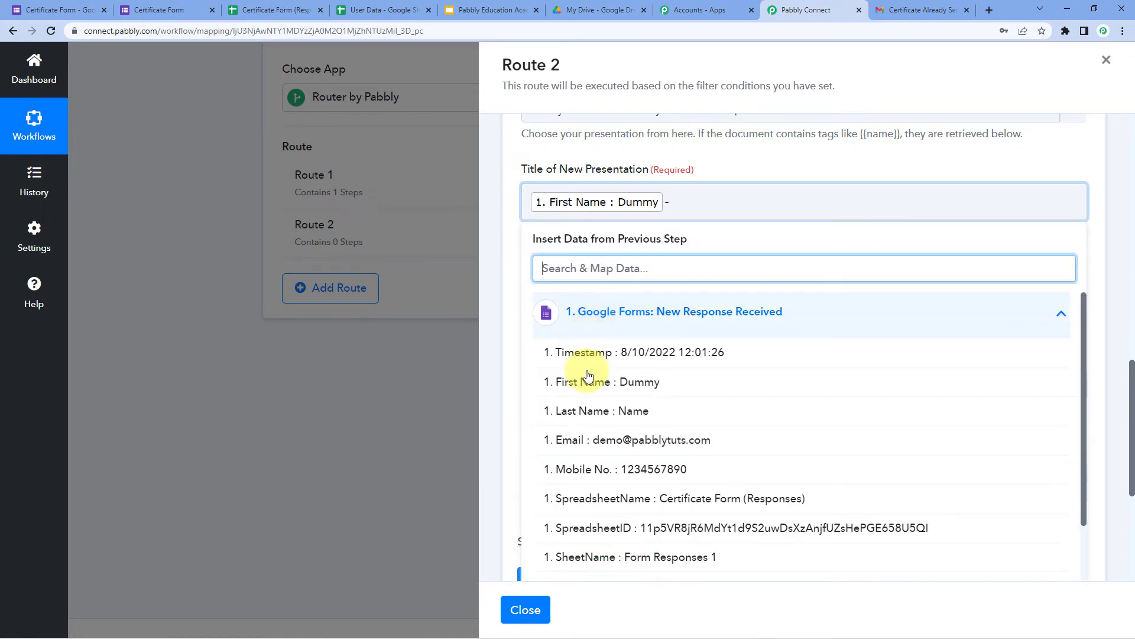
{"action": "left_click", "coordinate": [627, 438]}
{"action": "left_click", "coordinate": [742, 170]}
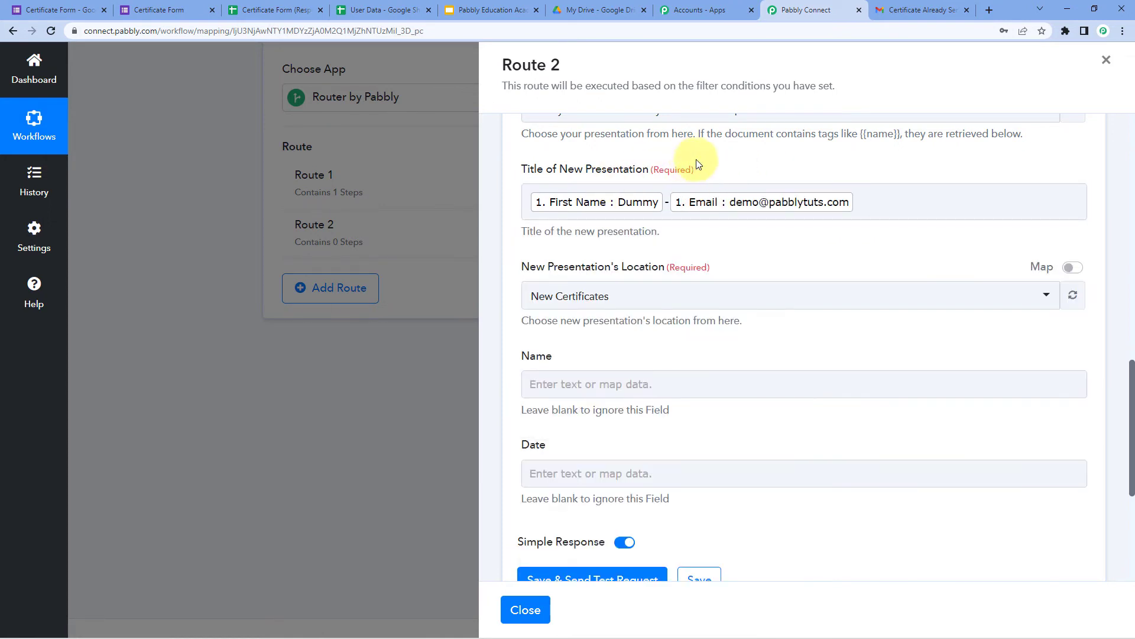
{"action": "scroll", "coordinate": [592, 166], "scroll_direction": "down", "scroll_amount": 1}
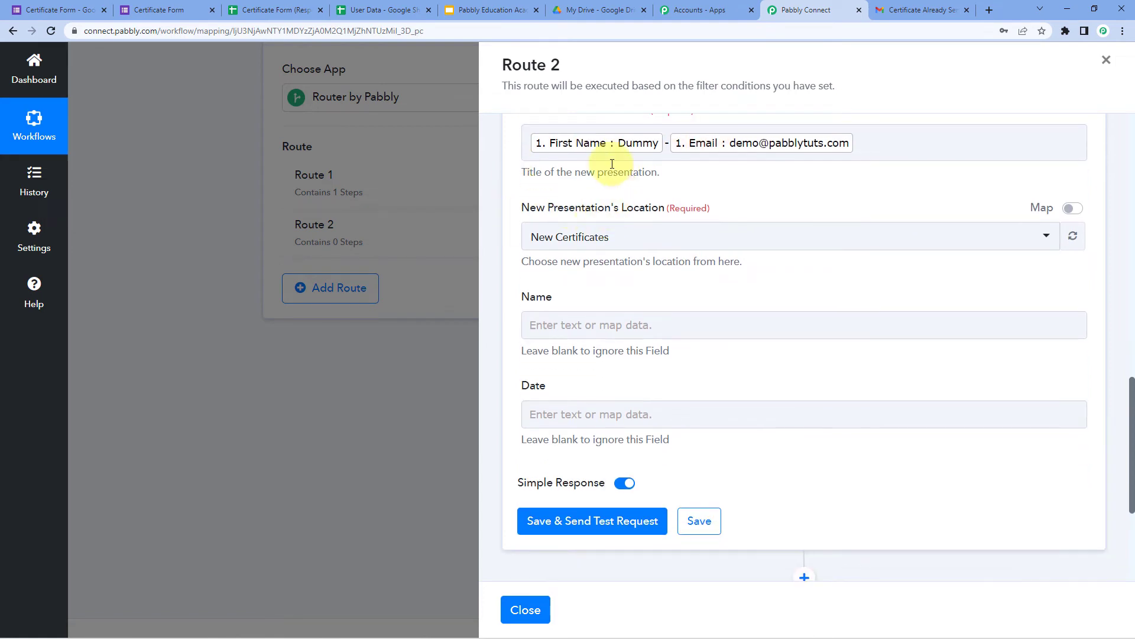
{"action": "scroll", "coordinate": [543, 183], "scroll_direction": "up", "scroll_amount": 2}
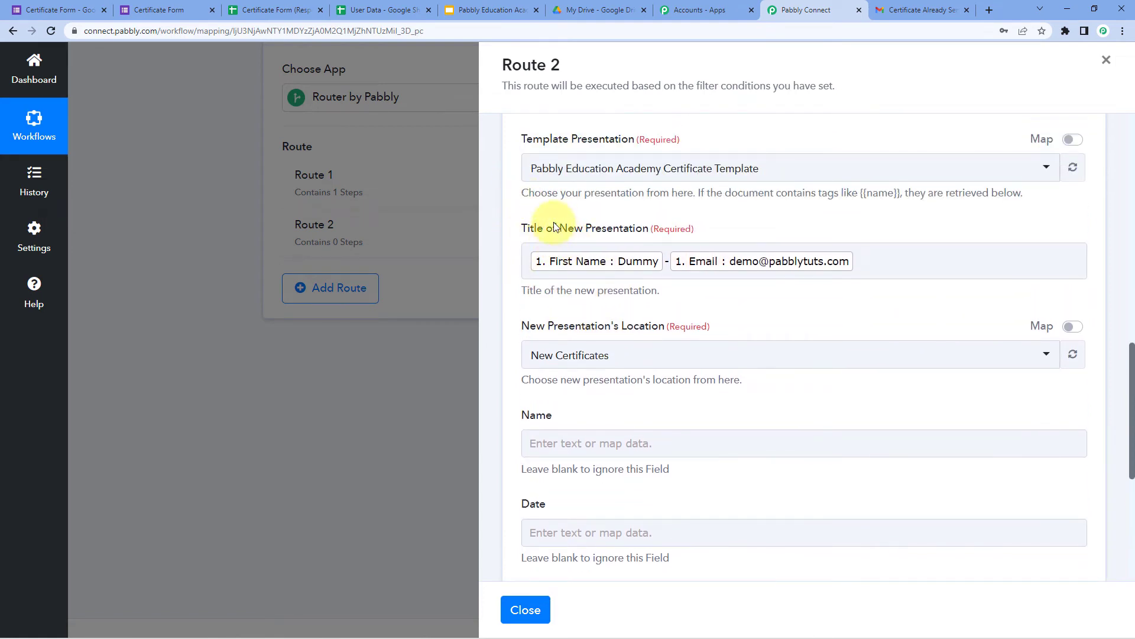
{"action": "scroll", "coordinate": [819, 221], "scroll_direction": "down", "scroll_amount": 2}
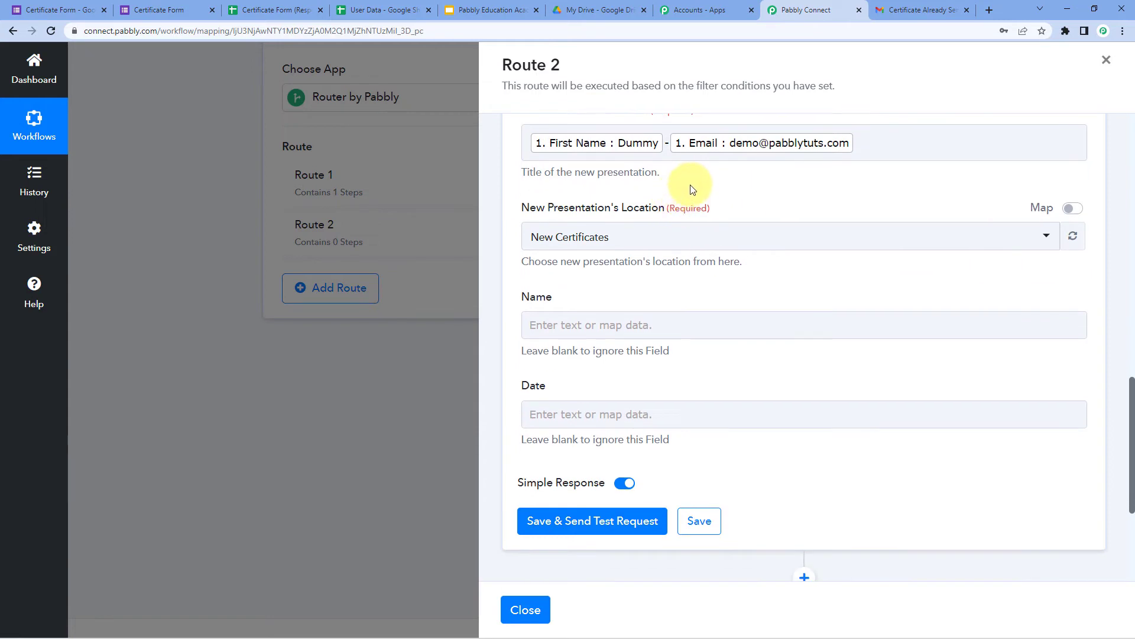
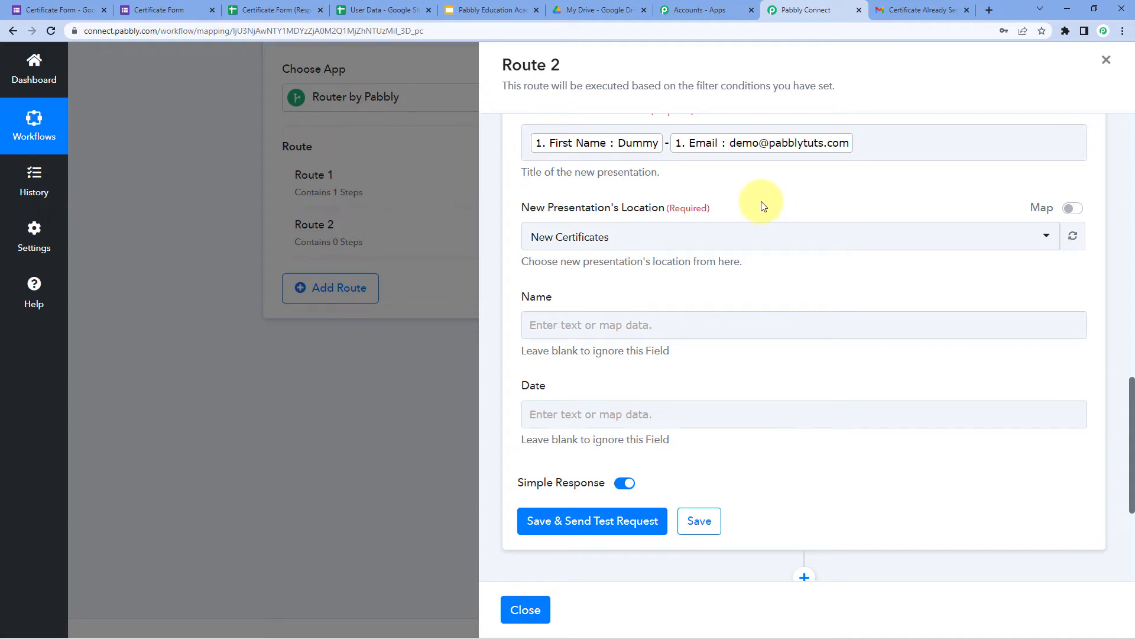
Confirm the New Certificates Drive folder is empty and set it as the Route 2 presentation location.
{"action": "left_click", "coordinate": [598, 10]}
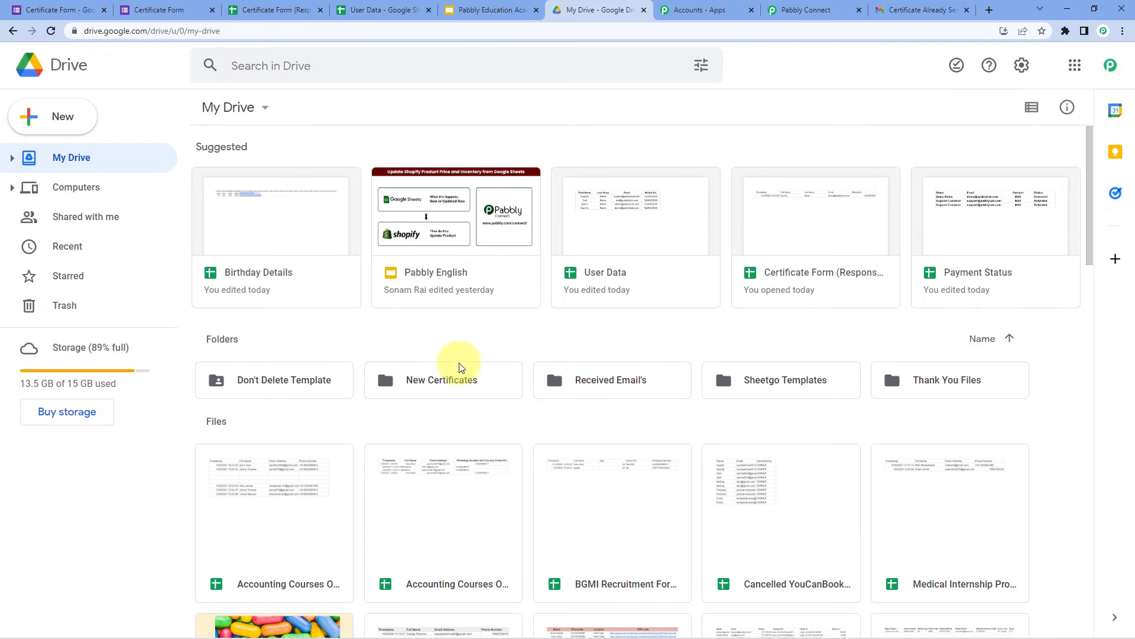
{"action": "double_click", "coordinate": [455, 381]}
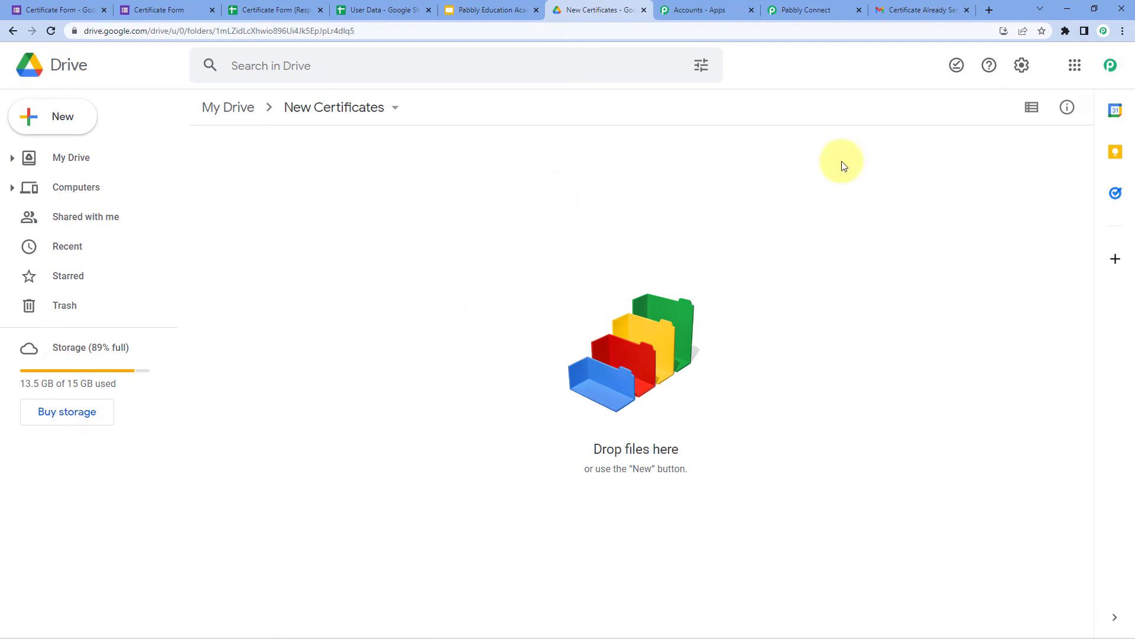
{"action": "left_click", "coordinate": [801, 9]}
{"action": "left_click", "coordinate": [662, 247]}
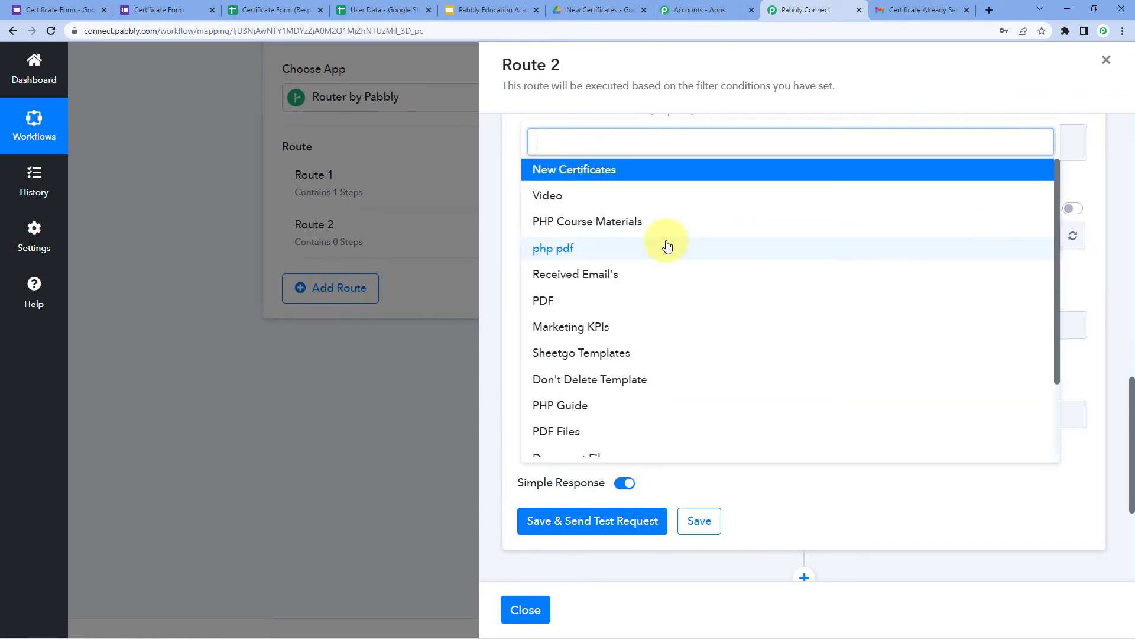
{"action": "scroll", "coordinate": [680, 264], "scroll_direction": "down", "scroll_amount": 1}
{"action": "scroll", "coordinate": [679, 264], "scroll_direction": "down", "scroll_amount": 2}
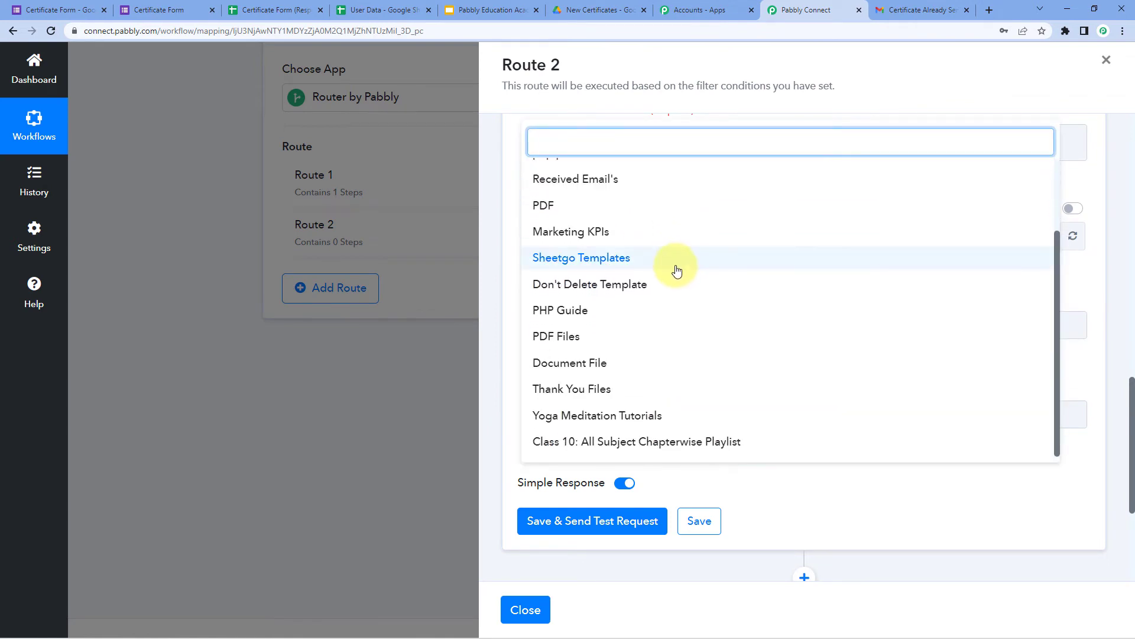
{"action": "scroll", "coordinate": [674, 266], "scroll_direction": "up", "scroll_amount": 3}
{"action": "left_click", "coordinate": [571, 174]}
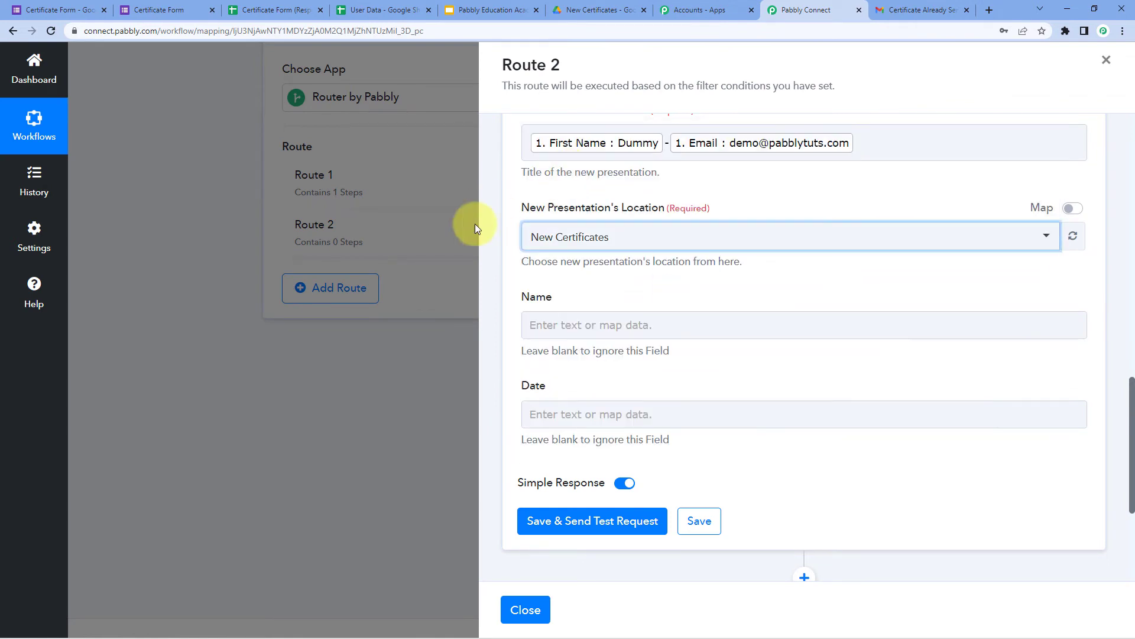
{"action": "scroll", "coordinate": [609, 236], "scroll_direction": "down", "scroll_amount": 1}
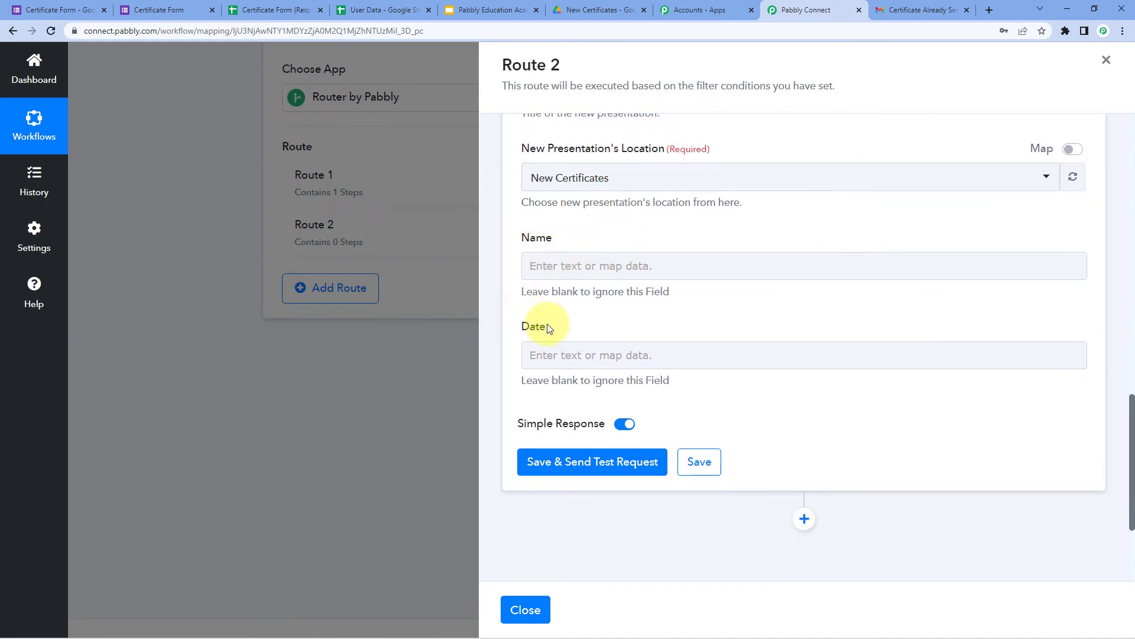
{"action": "left_click", "coordinate": [491, 9]}
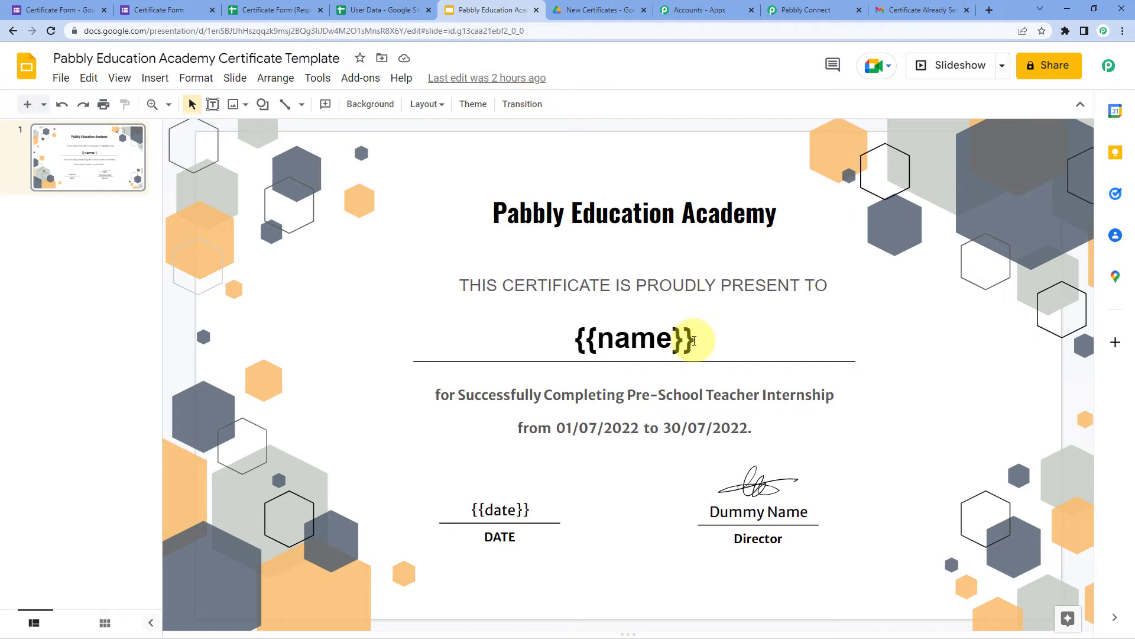
{"action": "left_click", "coordinate": [530, 508]}
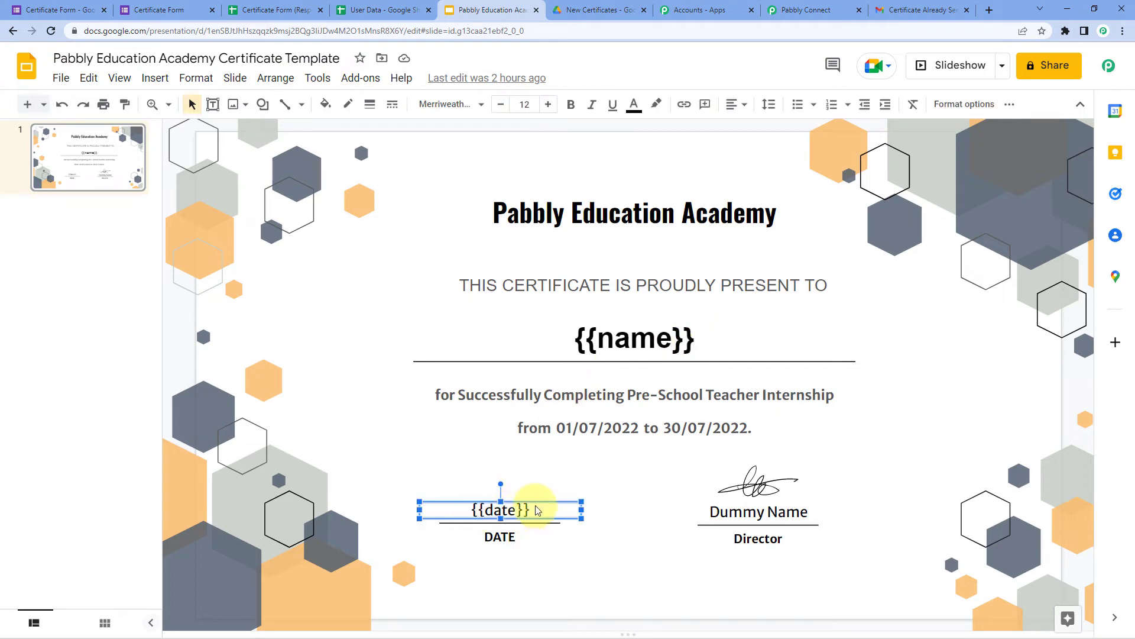
{"action": "left_click", "coordinate": [464, 482]}
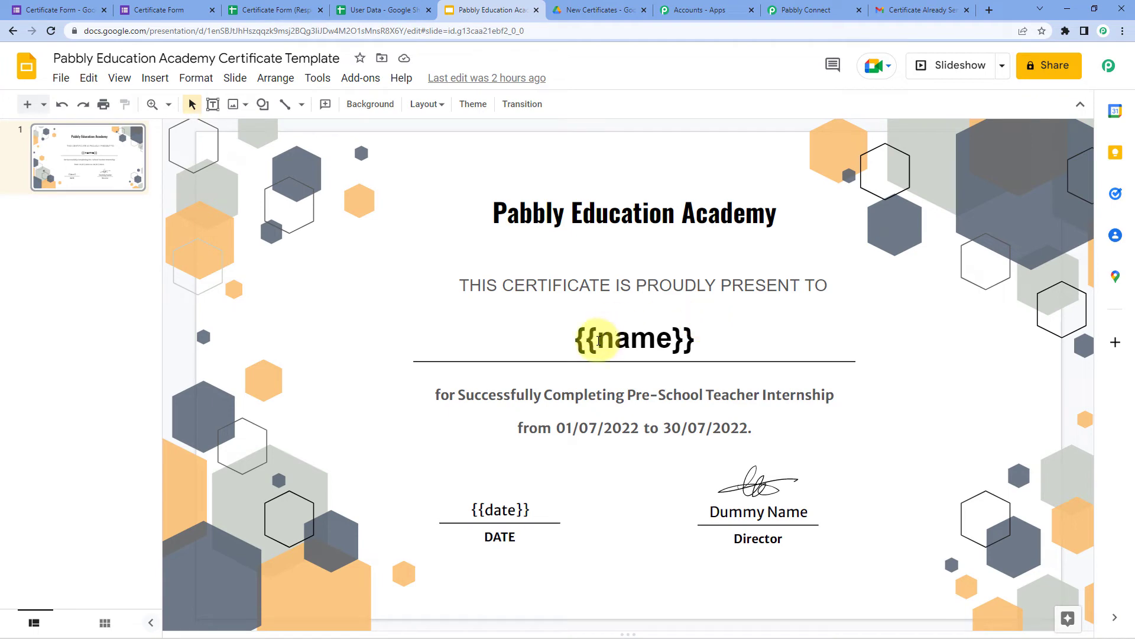
{"action": "left_click_drag", "start_coordinate": [597, 337], "coordinate": [672, 338]}
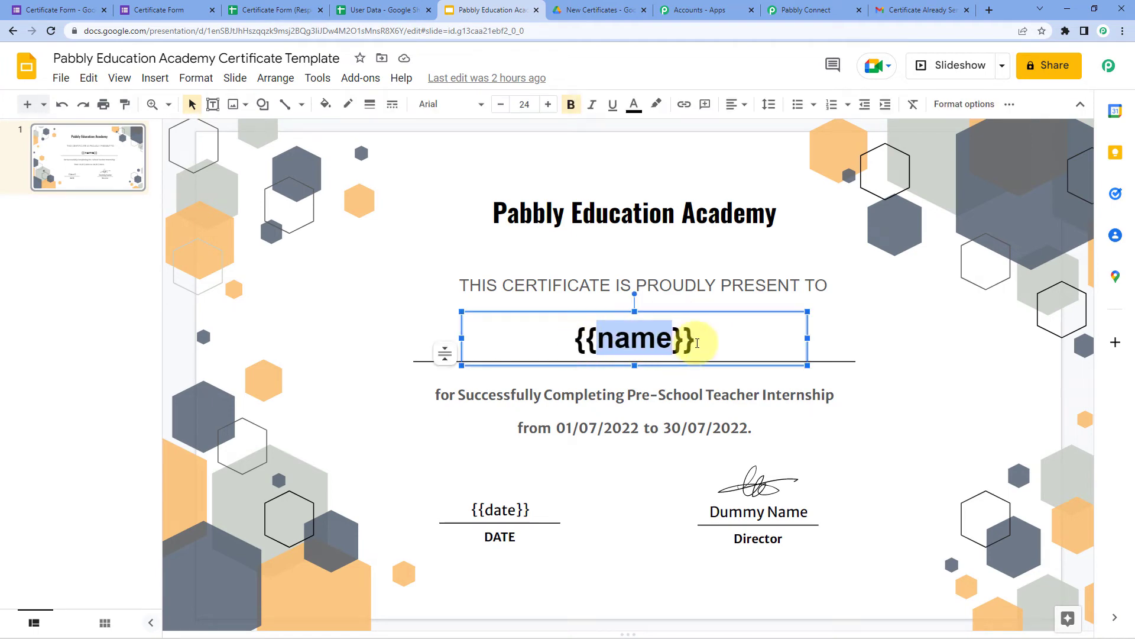
{"action": "left_click", "coordinate": [498, 507]}
{"action": "left_click", "coordinate": [539, 484]}
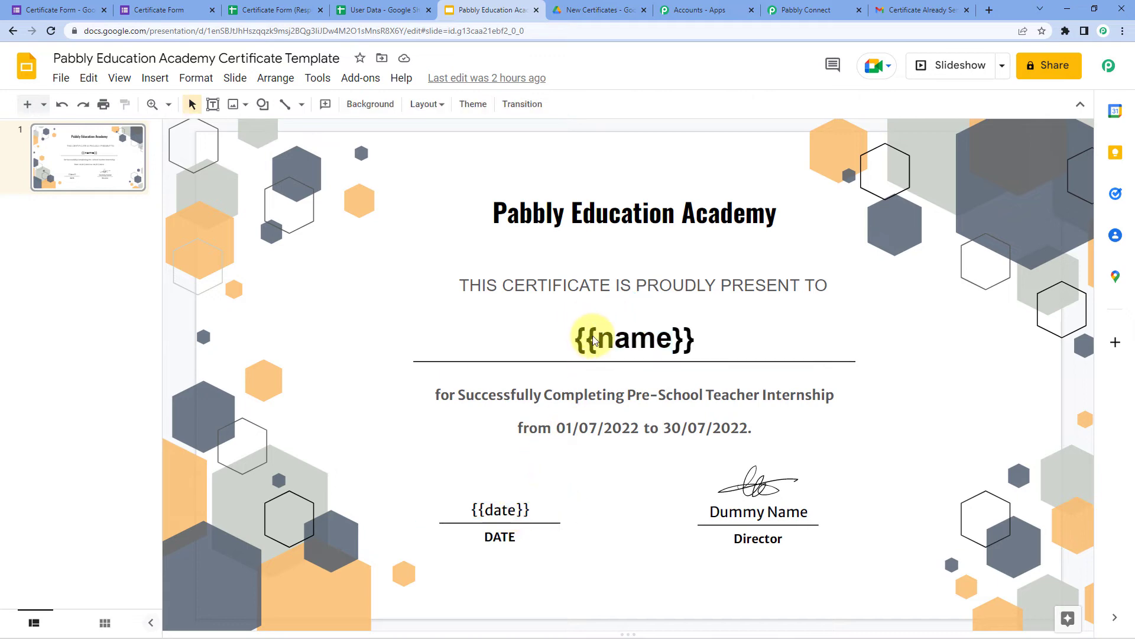
{"action": "left_click", "coordinate": [597, 336]}
{"action": "left_click", "coordinate": [503, 508]}
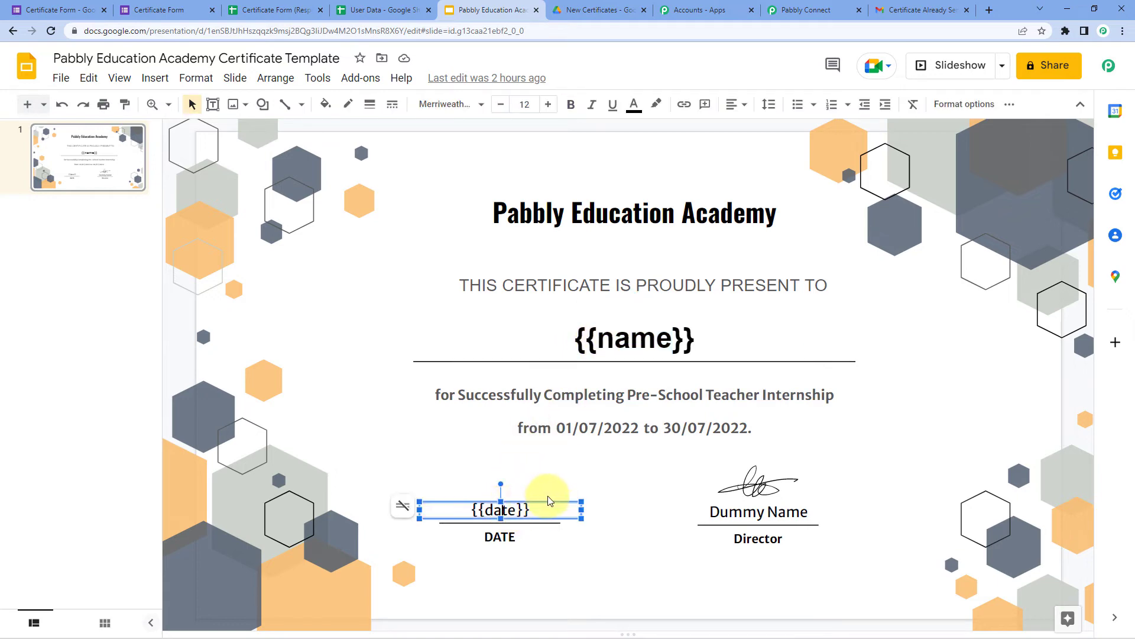
{"action": "left_click", "coordinate": [547, 479]}
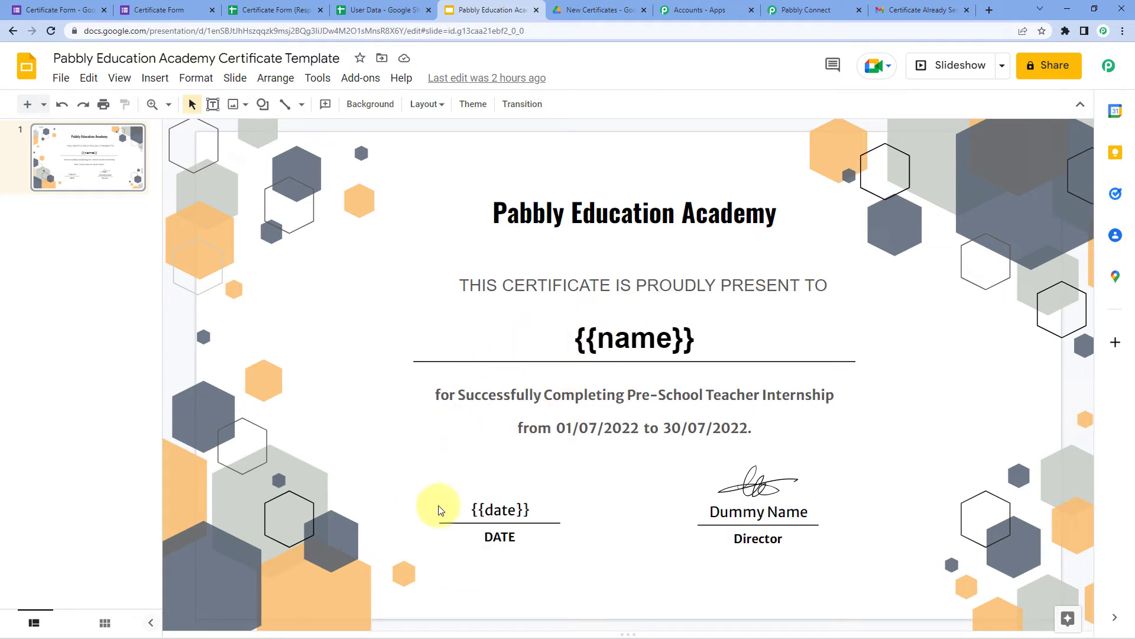
{"action": "left_click", "coordinate": [826, 7]}
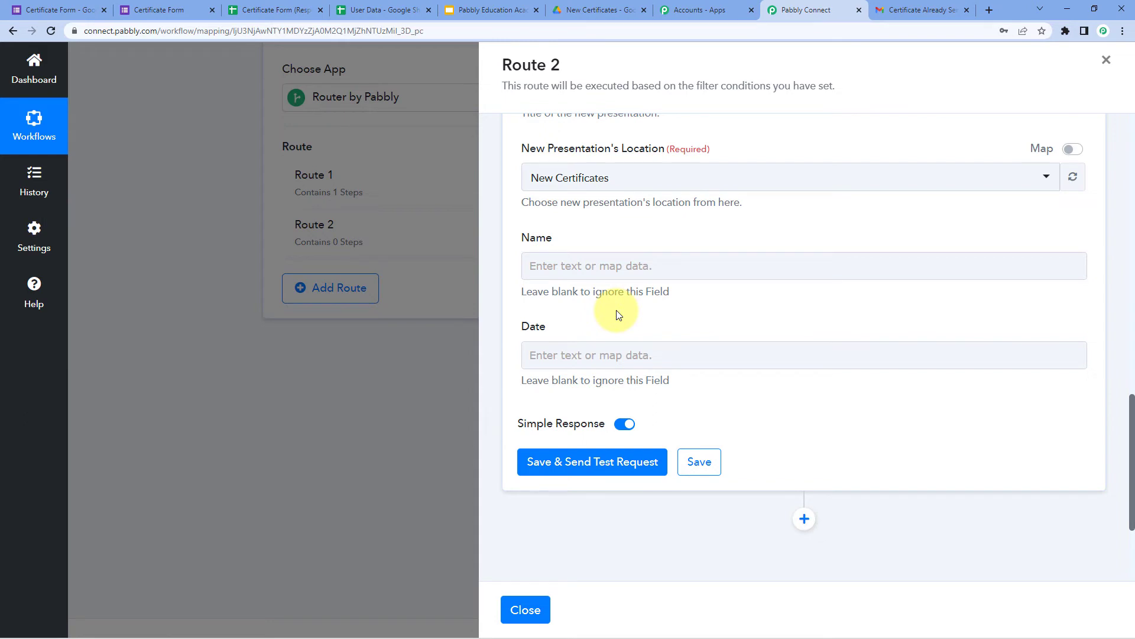
Map the certificate's Name to the Google Forms First Name and Last Name fields.
{"action": "left_click", "coordinate": [535, 265]}
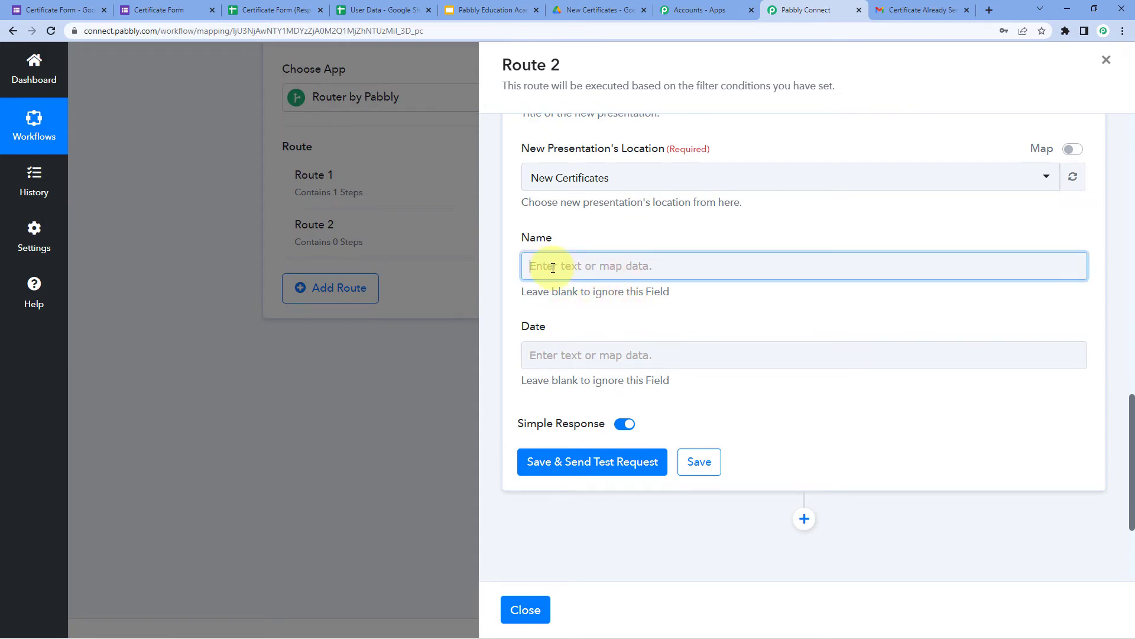
{"action": "left_click", "coordinate": [608, 373]}
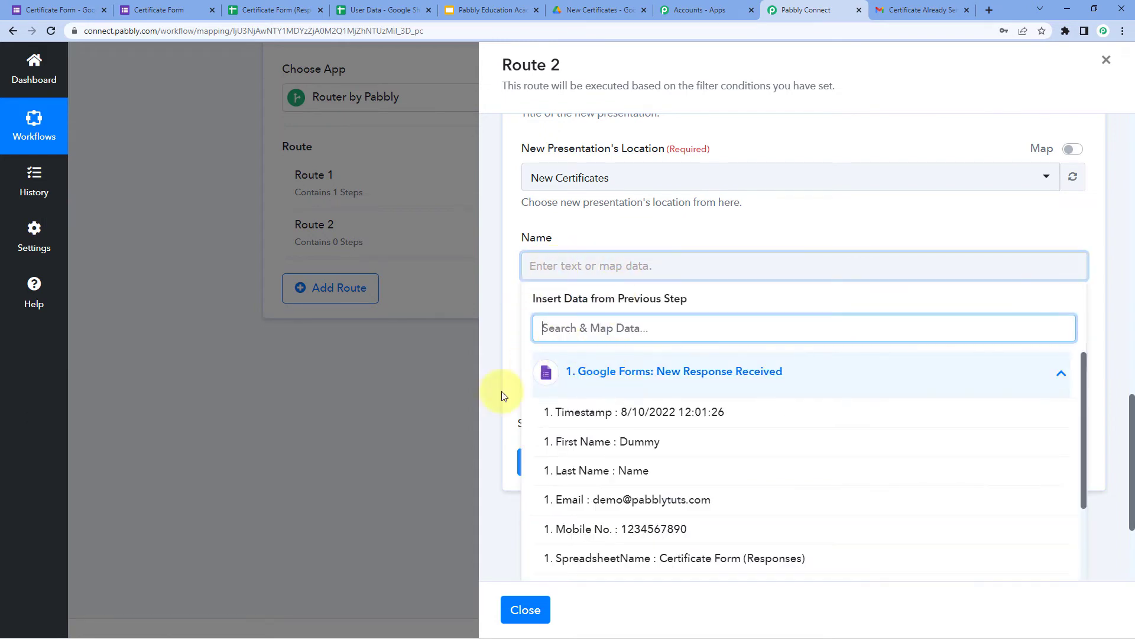
{"action": "left_click", "coordinate": [628, 450]}
{"action": "left_click", "coordinate": [692, 274]}
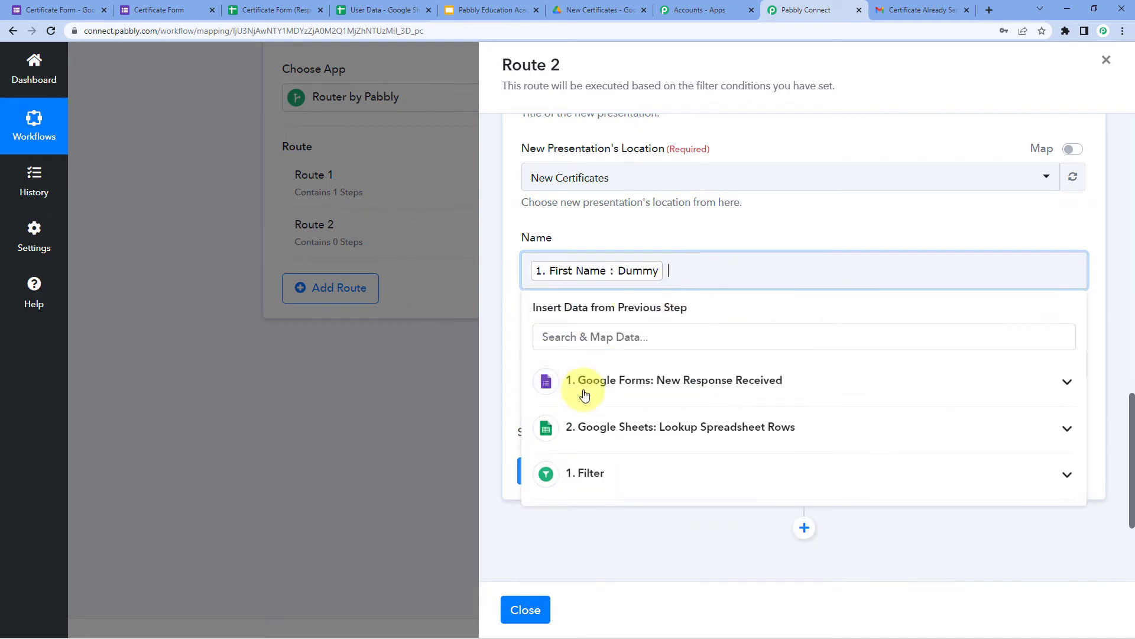
{"action": "left_click", "coordinate": [624, 373]}
{"action": "left_click", "coordinate": [601, 406]}
{"action": "left_click", "coordinate": [609, 272]}
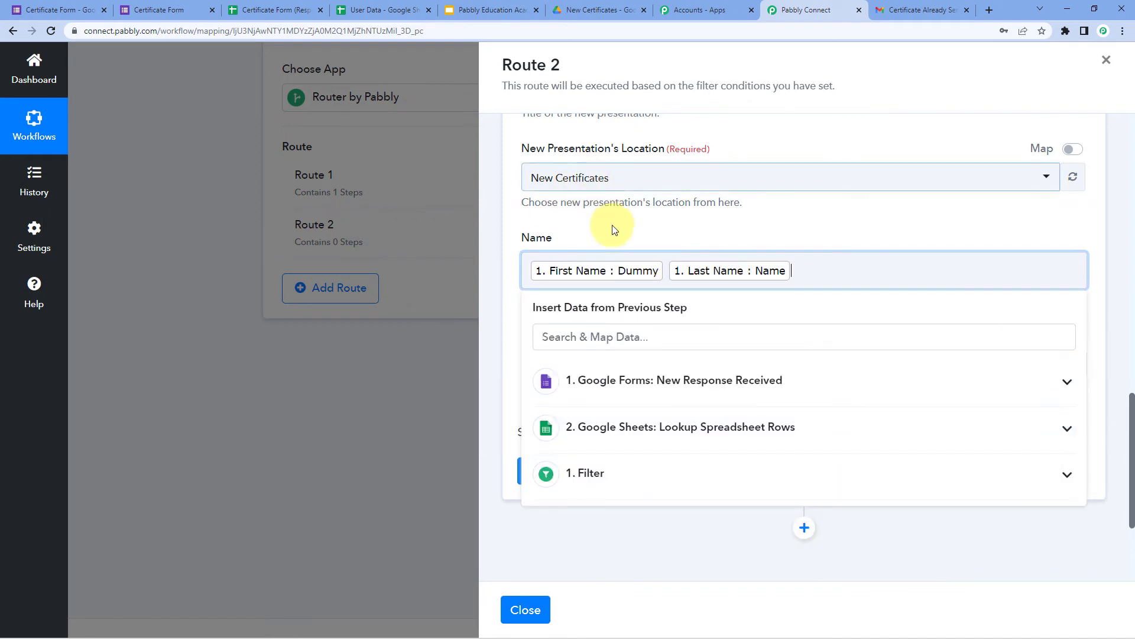
{"action": "left_click", "coordinate": [615, 238]}
{"action": "scroll", "coordinate": [615, 237], "scroll_direction": "down", "scroll_amount": 2}
Set the Date field to 10/08/2022 and compare it against the certificate template.
{"action": "left_click", "coordinate": [563, 248]}
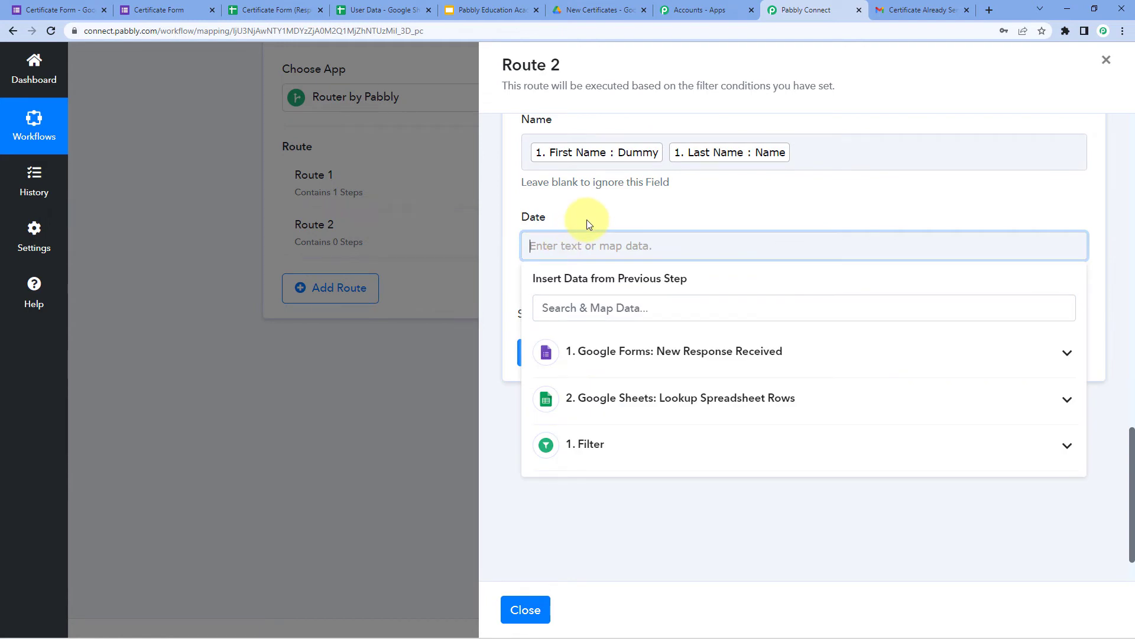
{"action": "type", "text": "10/08/2022"}
{"action": "left_click", "coordinate": [589, 223]}
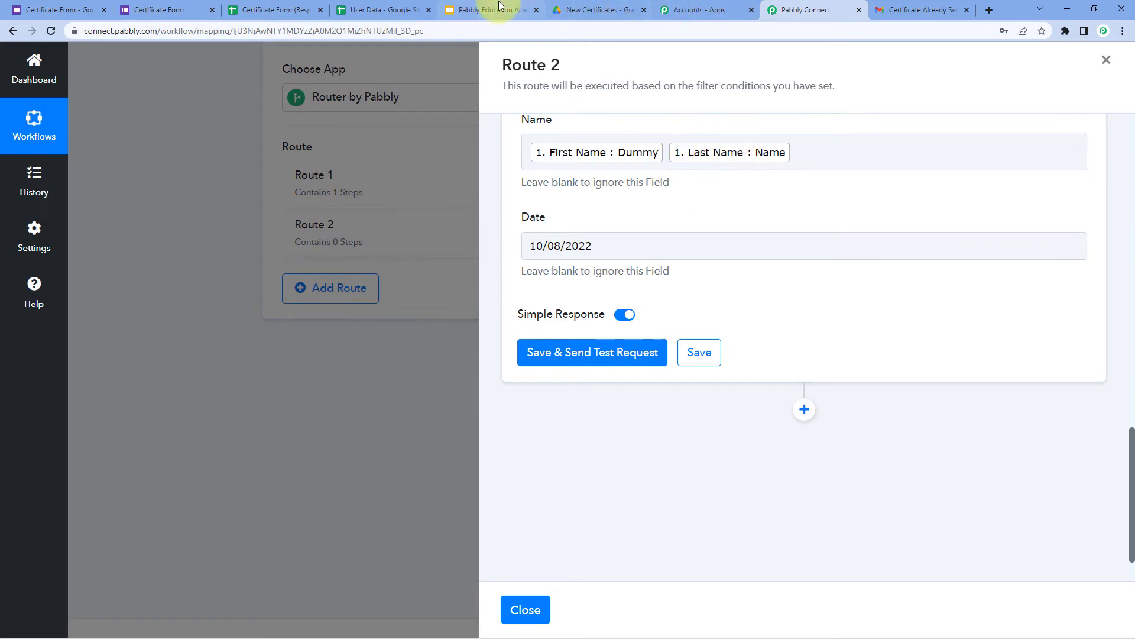
{"action": "left_click", "coordinate": [499, 8]}
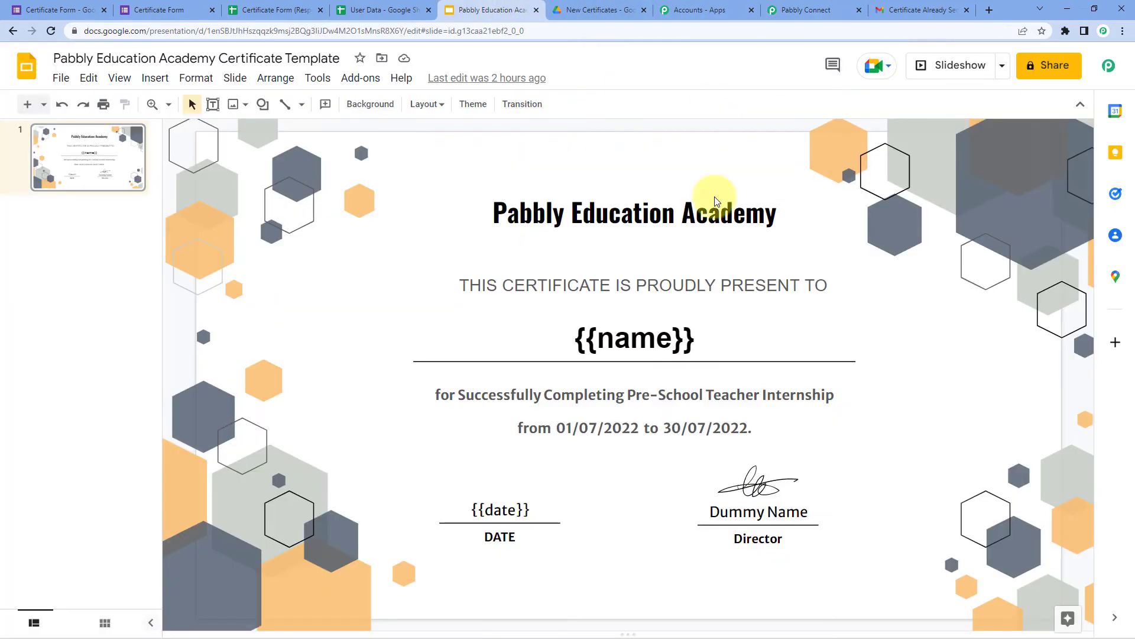
{"action": "left_click", "coordinate": [815, 7]}
{"action": "scroll", "coordinate": [650, 196], "scroll_direction": "up", "scroll_amount": 4}
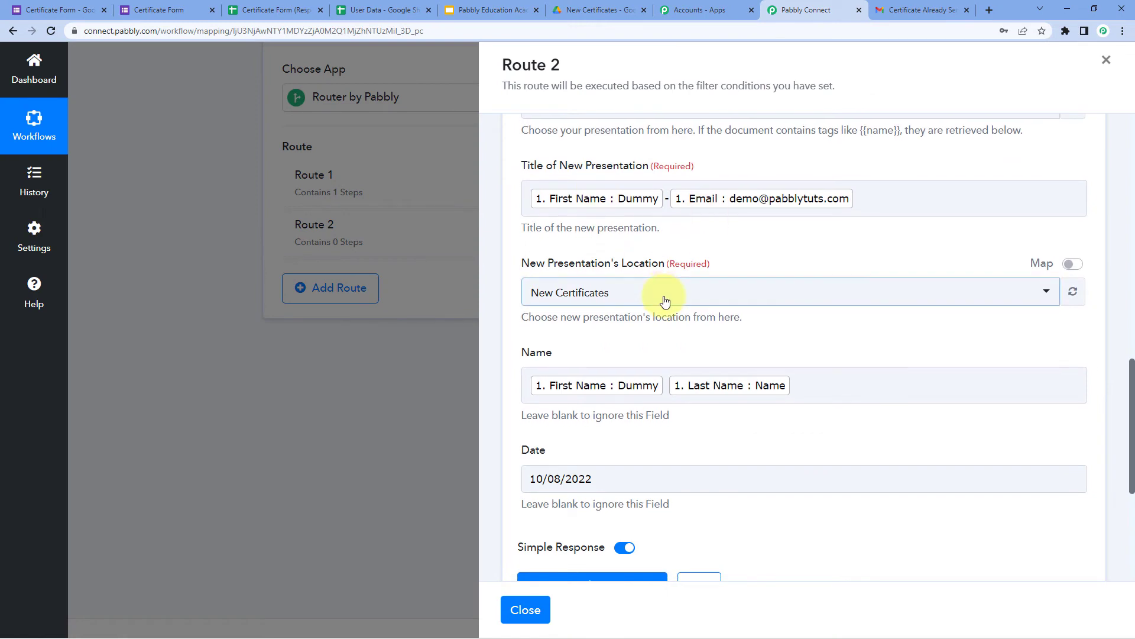
{"action": "scroll", "coordinate": [665, 301], "scroll_direction": "down", "scroll_amount": 4}
Save the Slides step, send a test request, and review the returned PresentationId and replacements.
{"action": "left_click", "coordinate": [583, 353]}
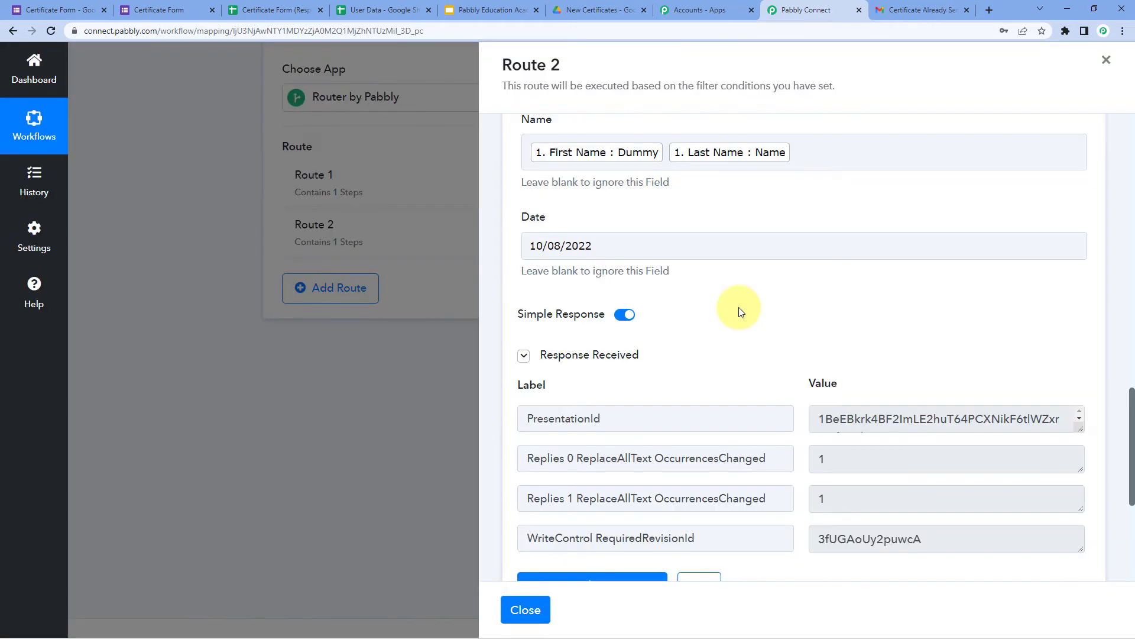
{"action": "scroll", "coordinate": [741, 309], "scroll_direction": "down", "scroll_amount": 2}
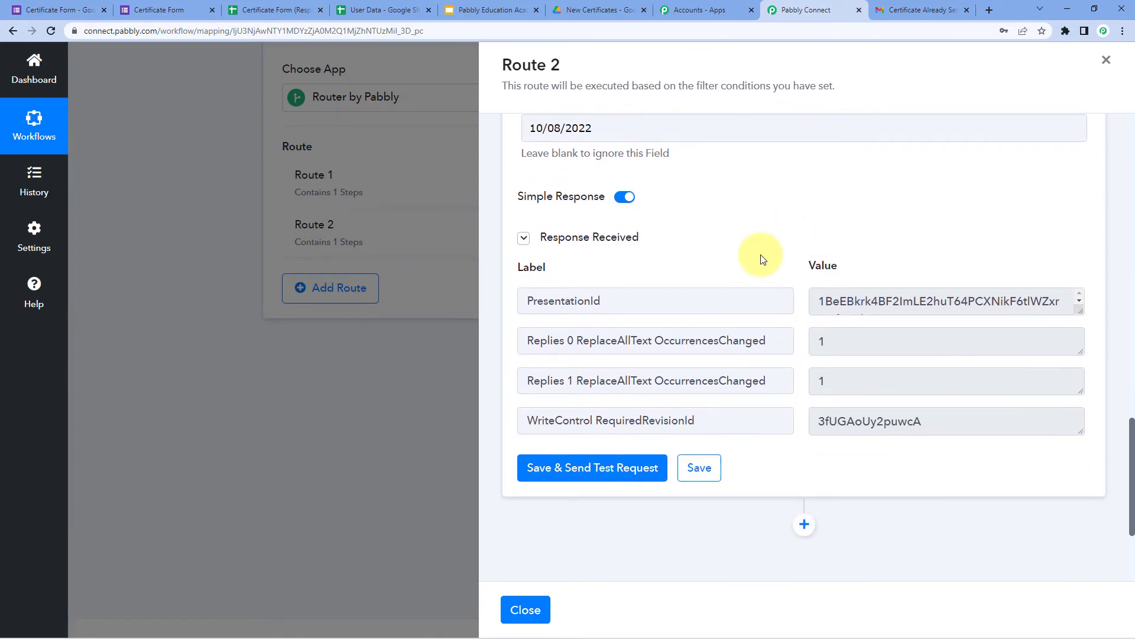
{"action": "scroll", "coordinate": [760, 255], "scroll_direction": "up", "scroll_amount": 7}
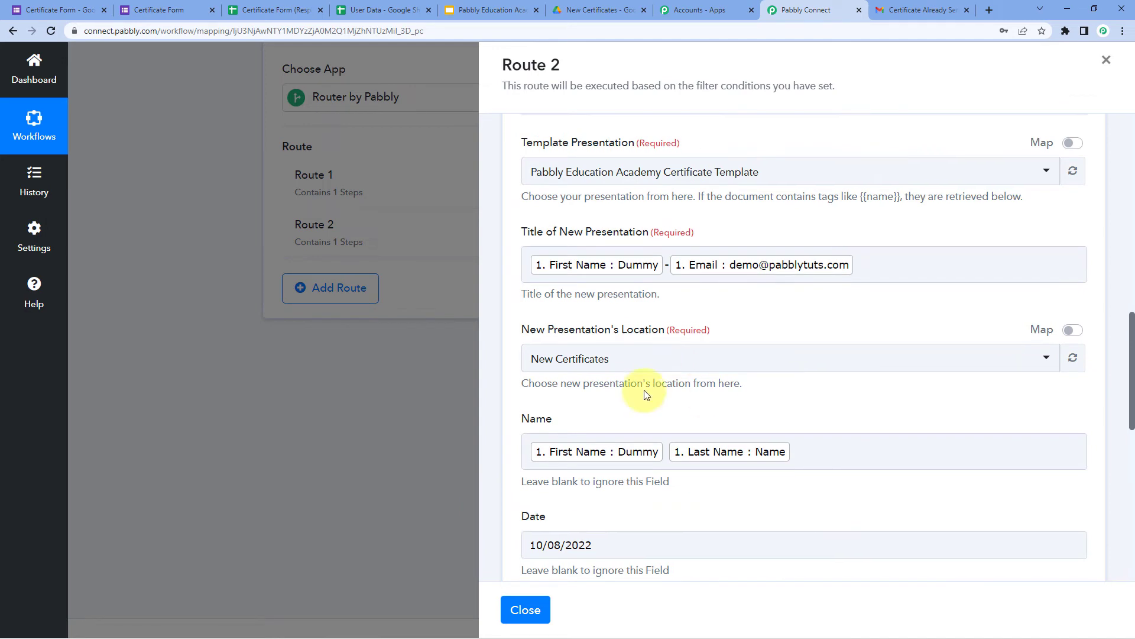
{"action": "scroll", "coordinate": [650, 367], "scroll_direction": "up", "scroll_amount": 2}
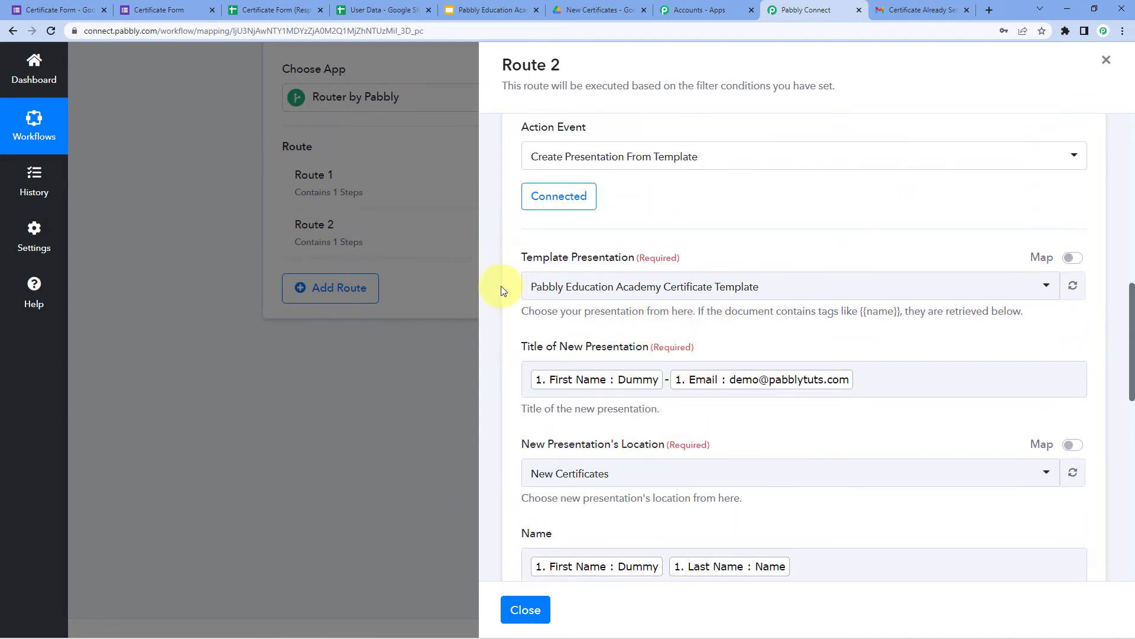
{"action": "scroll", "coordinate": [775, 323], "scroll_direction": "down", "scroll_amount": 2}
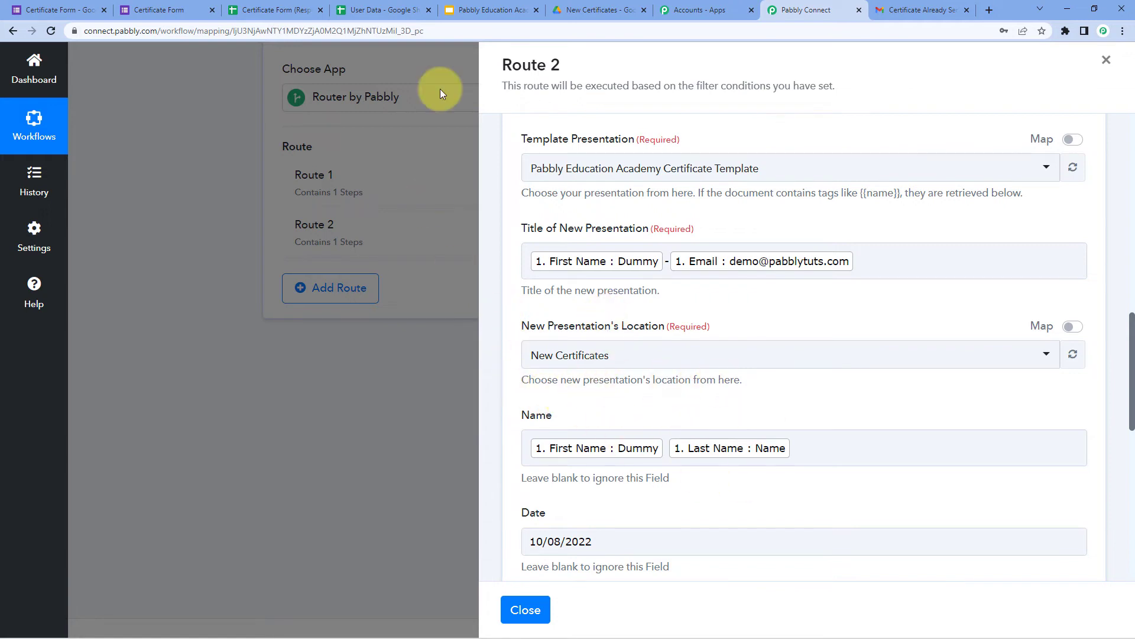
Open the generated certificate in New Certificates and verify it shows Dummy Name and 10/08/2022.
{"action": "left_click", "coordinate": [600, 10]}
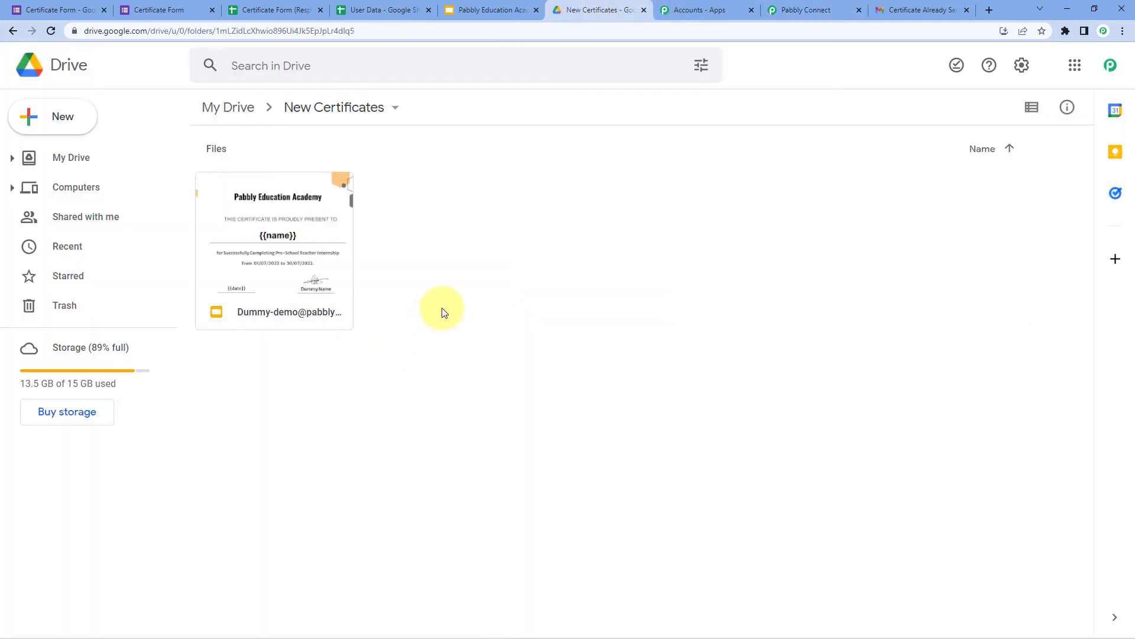
{"action": "double_click", "coordinate": [297, 260]}
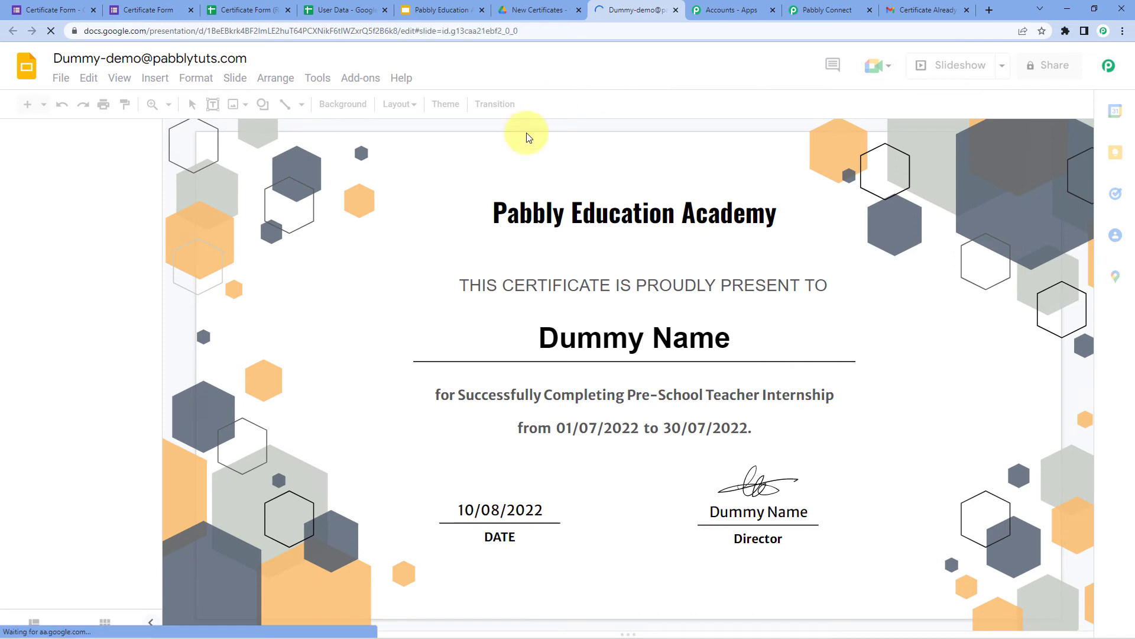
{"action": "left_click", "coordinate": [518, 356]}
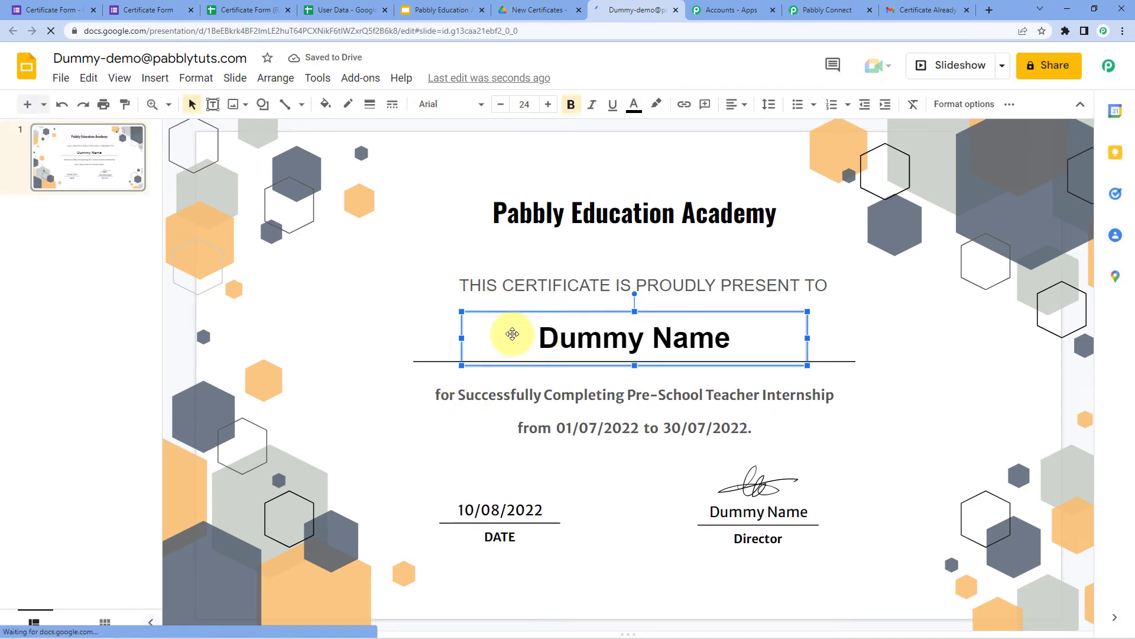
{"action": "left_click", "coordinate": [400, 329]}
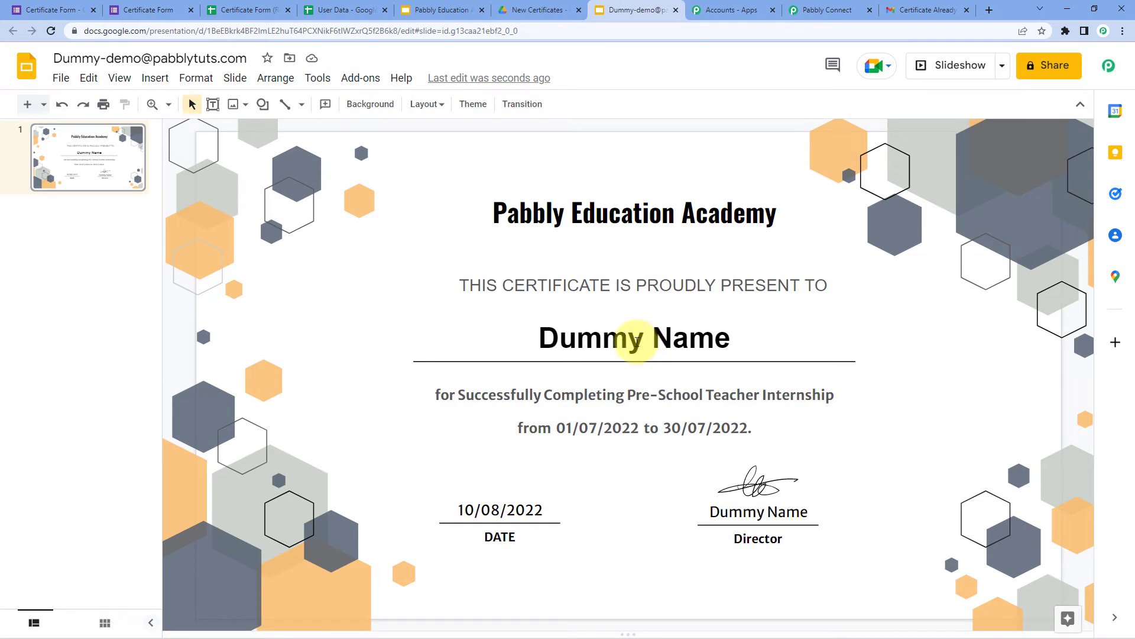
{"action": "left_click", "coordinate": [563, 338]}
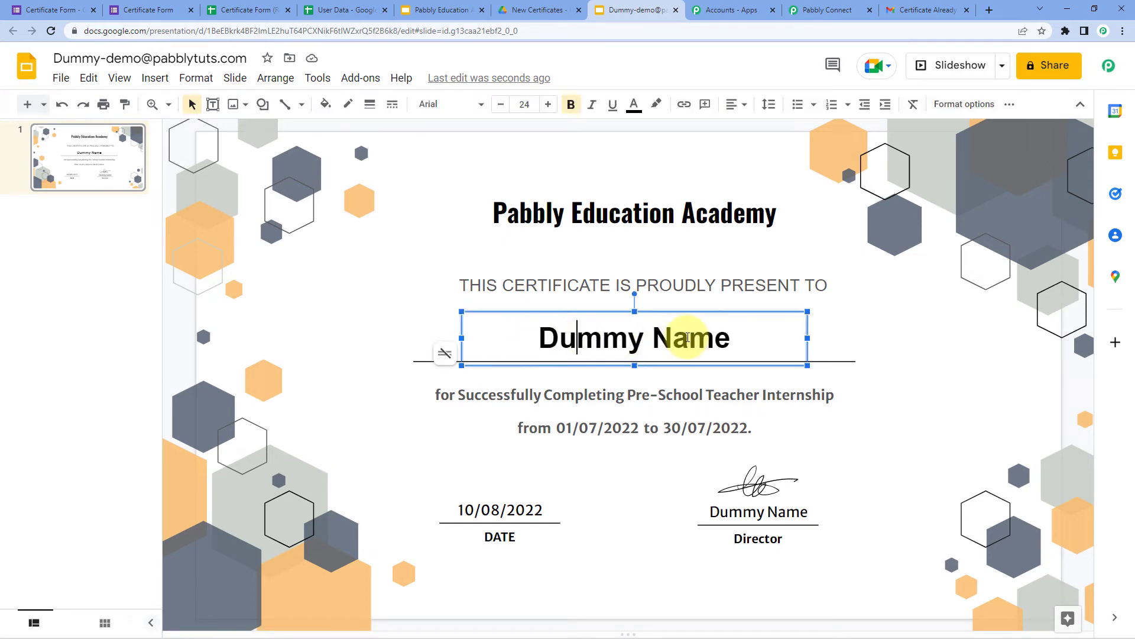
{"action": "left_click", "coordinate": [533, 509]}
{"action": "left_click", "coordinate": [560, 490]}
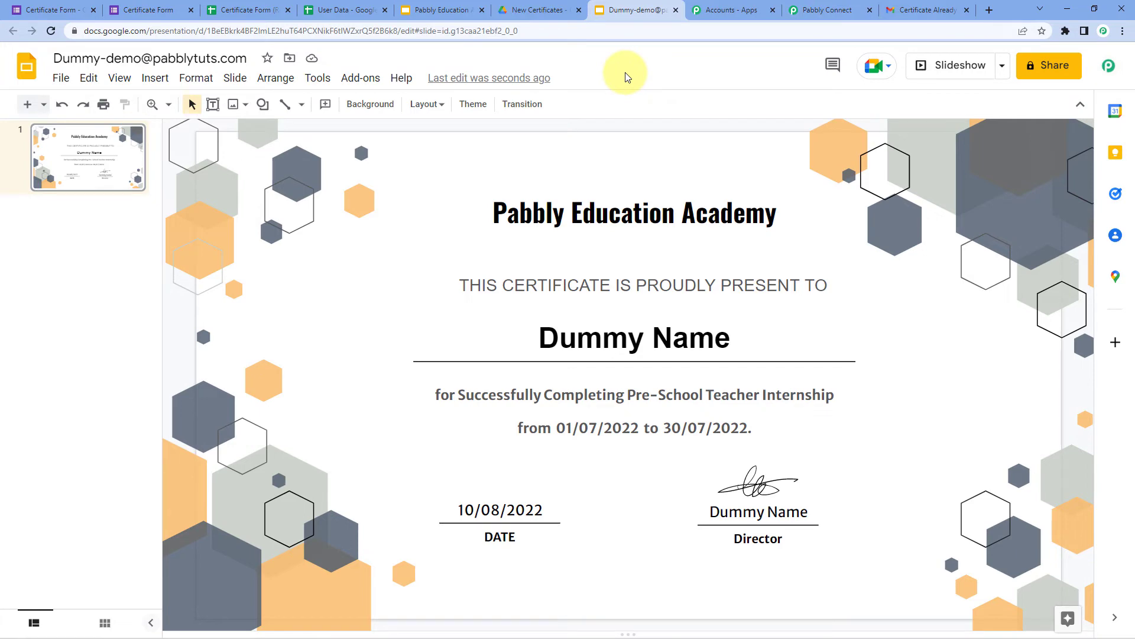
{"action": "left_click", "coordinate": [786, 13]}
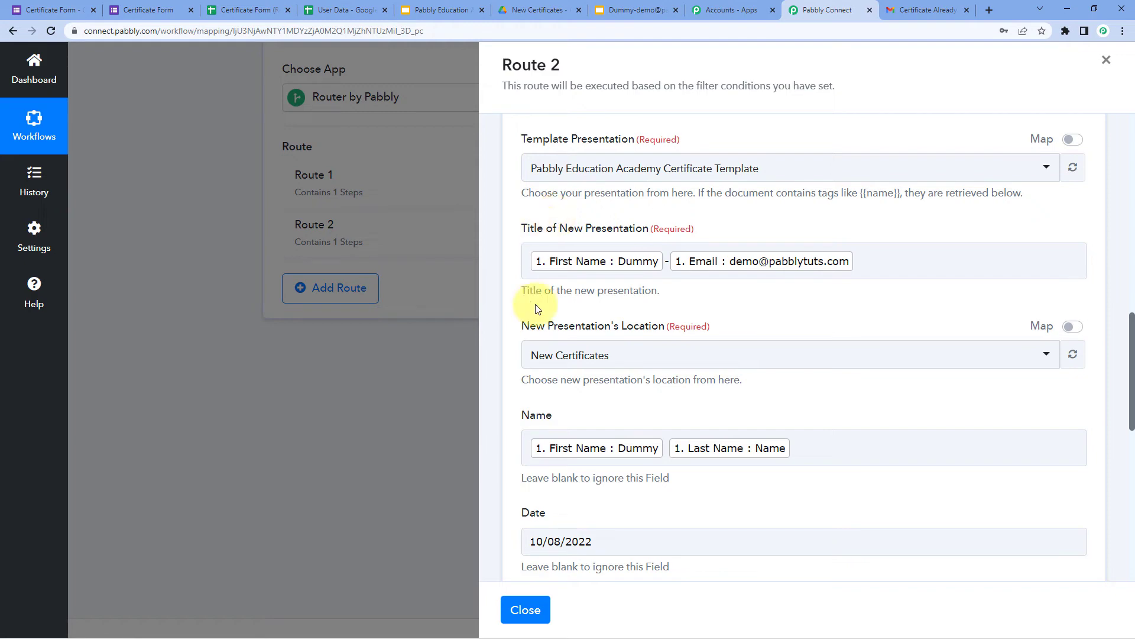
Close Route 2 and review the lookup response's first and last name, Dummy Name.
{"action": "left_click", "coordinate": [525, 610]}
{"action": "scroll", "coordinate": [503, 425], "scroll_direction": "up", "scroll_amount": 9}
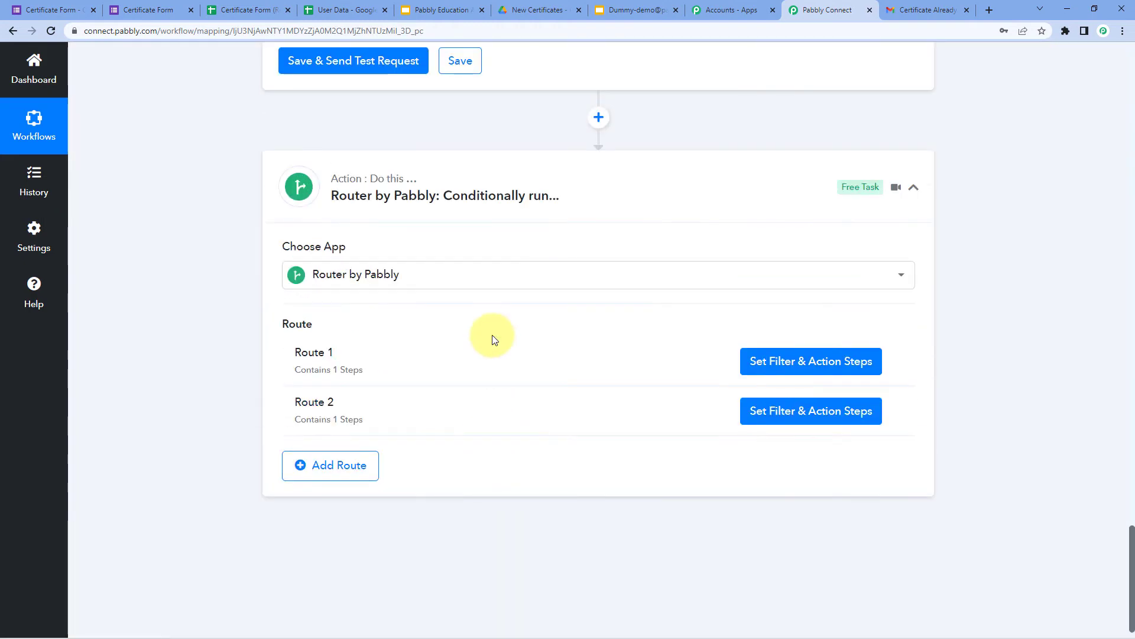
{"action": "scroll", "coordinate": [524, 363], "scroll_direction": "down", "scroll_amount": 2}
{"action": "scroll", "coordinate": [484, 473], "scroll_direction": "down", "scroll_amount": 3}
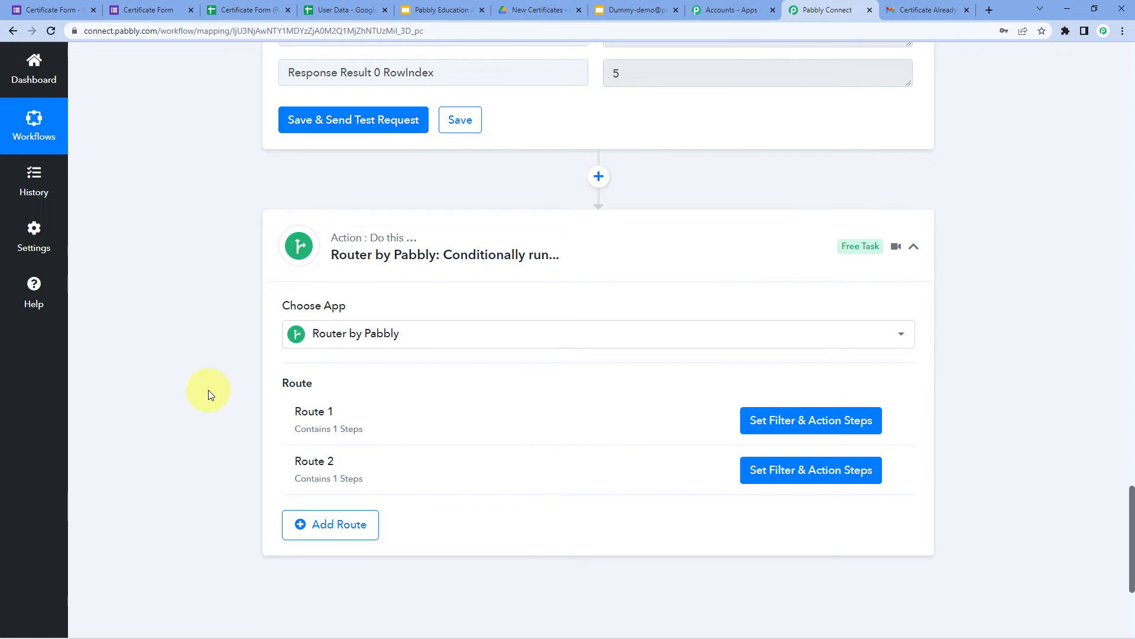
{"action": "scroll", "coordinate": [208, 390], "scroll_direction": "up", "scroll_amount": 7}
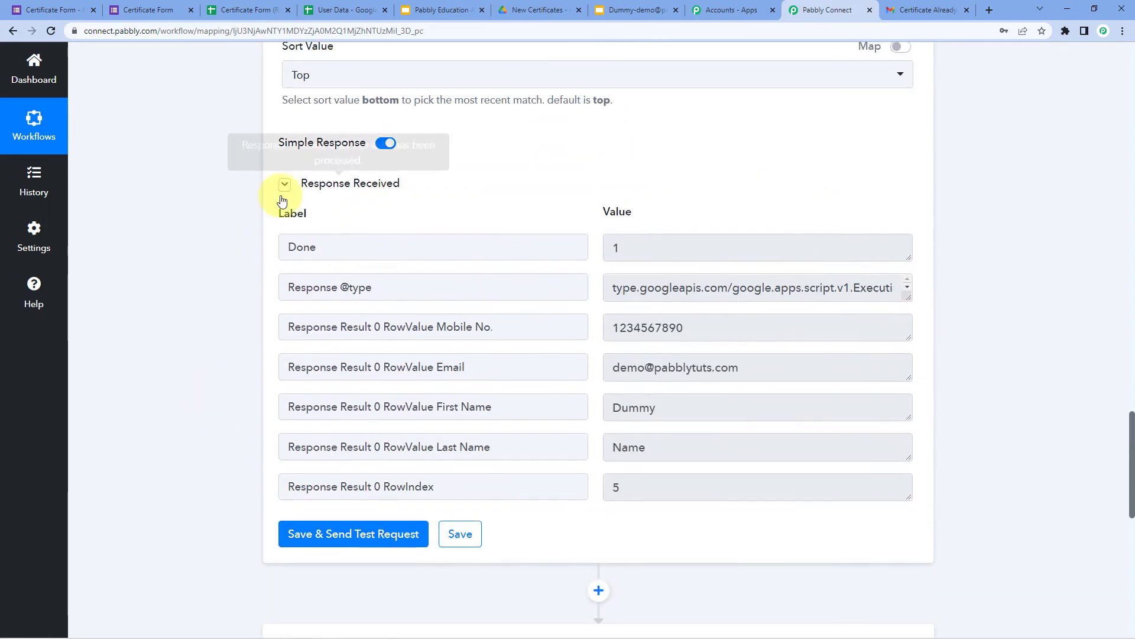
{"action": "scroll", "coordinate": [249, 366], "scroll_direction": "down", "scroll_amount": 3}
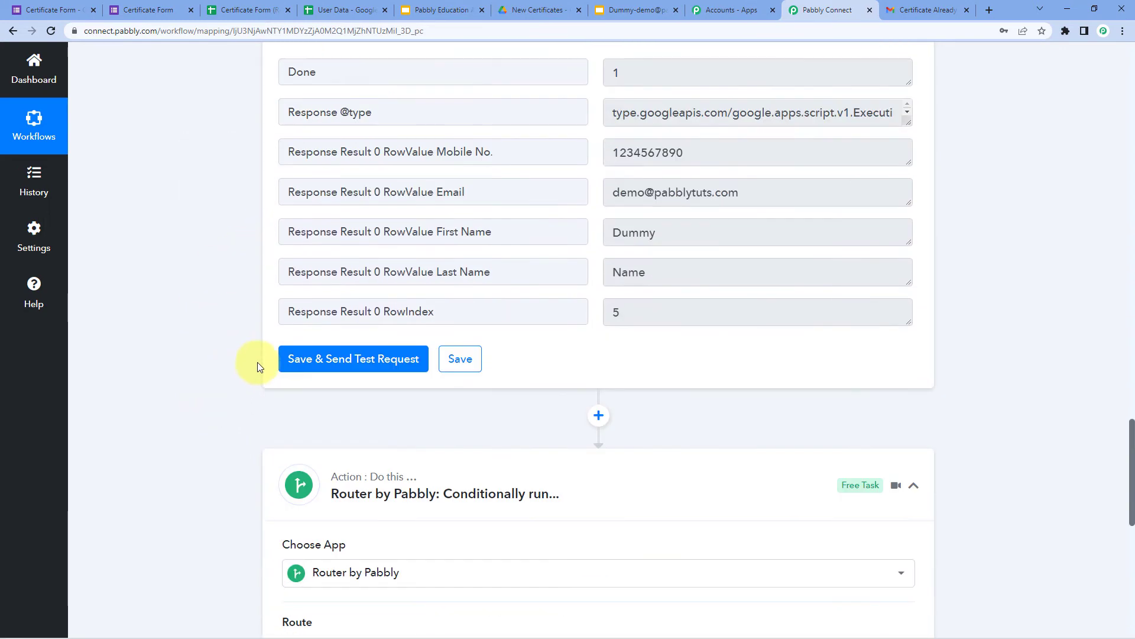
{"action": "scroll", "coordinate": [257, 362], "scroll_direction": "down", "scroll_amount": 6}
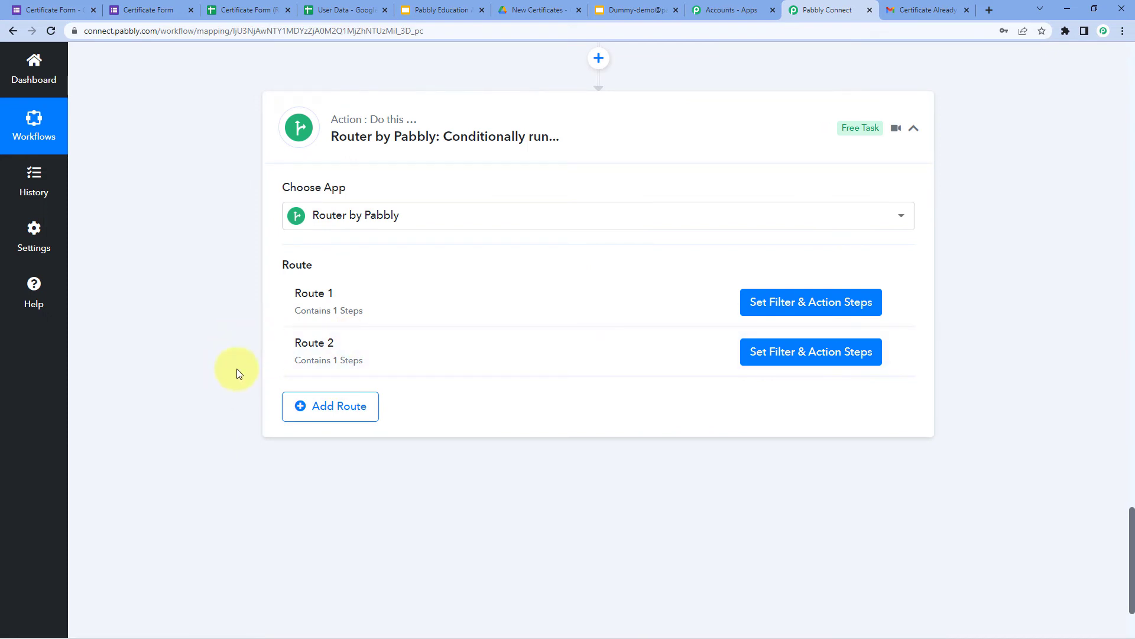
{"action": "scroll", "coordinate": [254, 348], "scroll_direction": "up", "scroll_amount": 5}
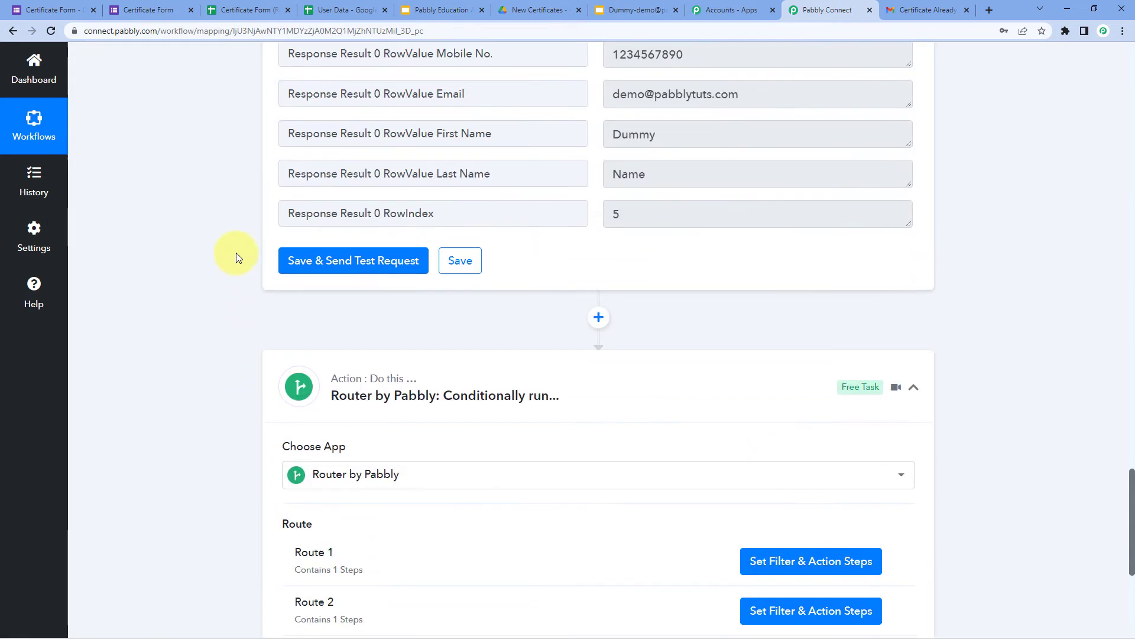
{"action": "left_click_drag", "start_coordinate": [665, 174], "coordinate": [601, 181]}
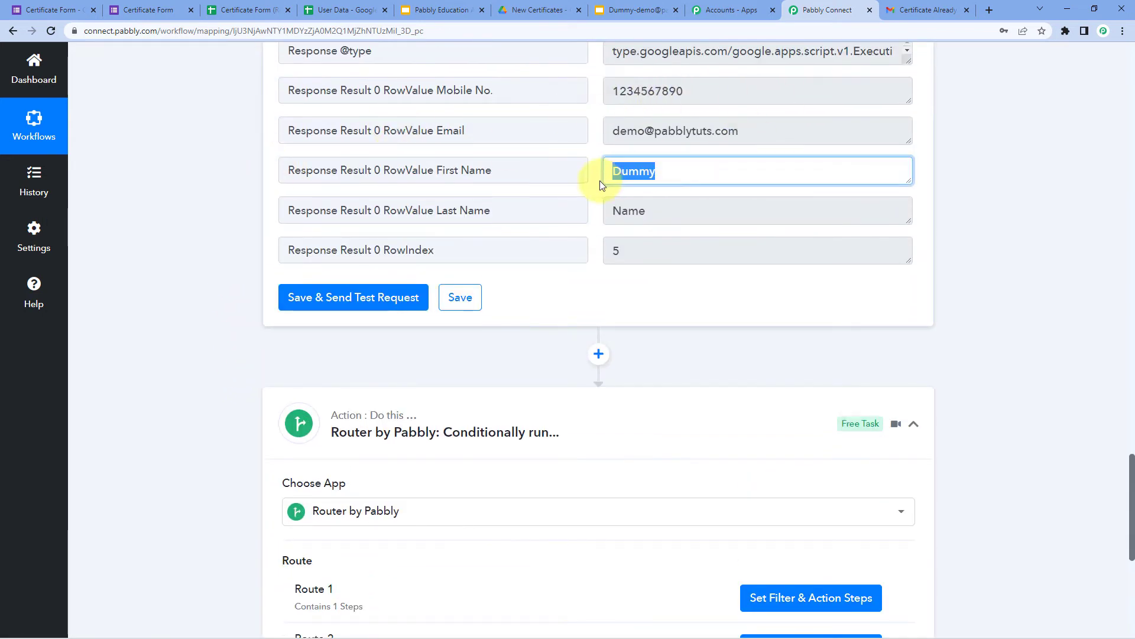
{"action": "left_click", "coordinate": [617, 213]}
{"action": "double_click", "coordinate": [617, 212]}
Confirm the matching Dummy row in the User Data sheet, then open Route 1's filter and actions.
{"action": "left_click", "coordinate": [334, 9]}
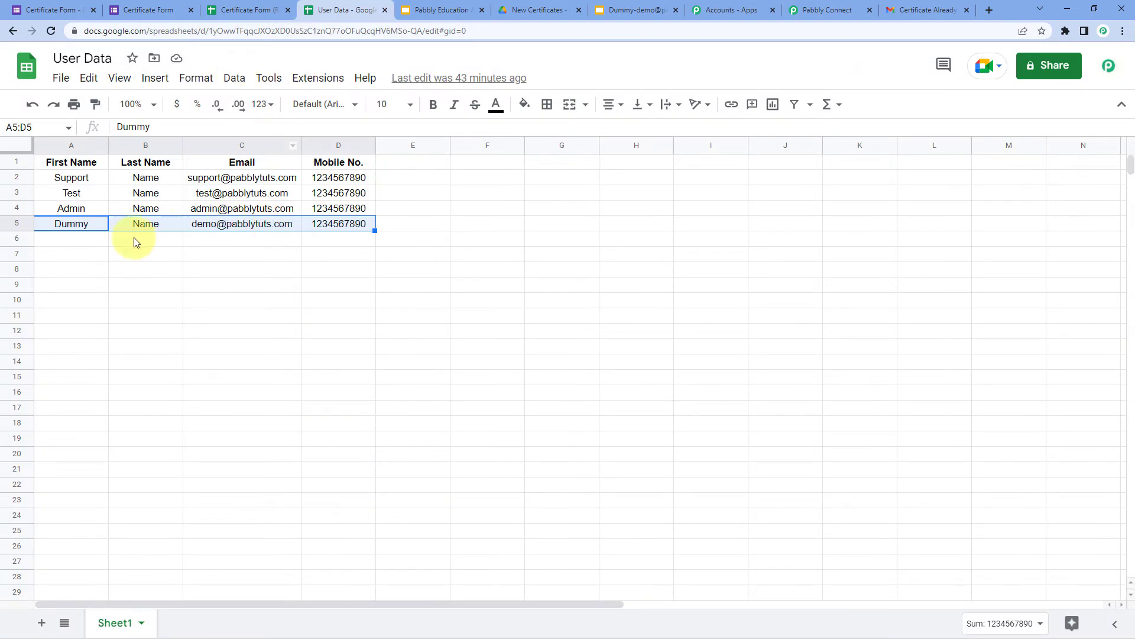
{"action": "left_click", "coordinate": [98, 241]}
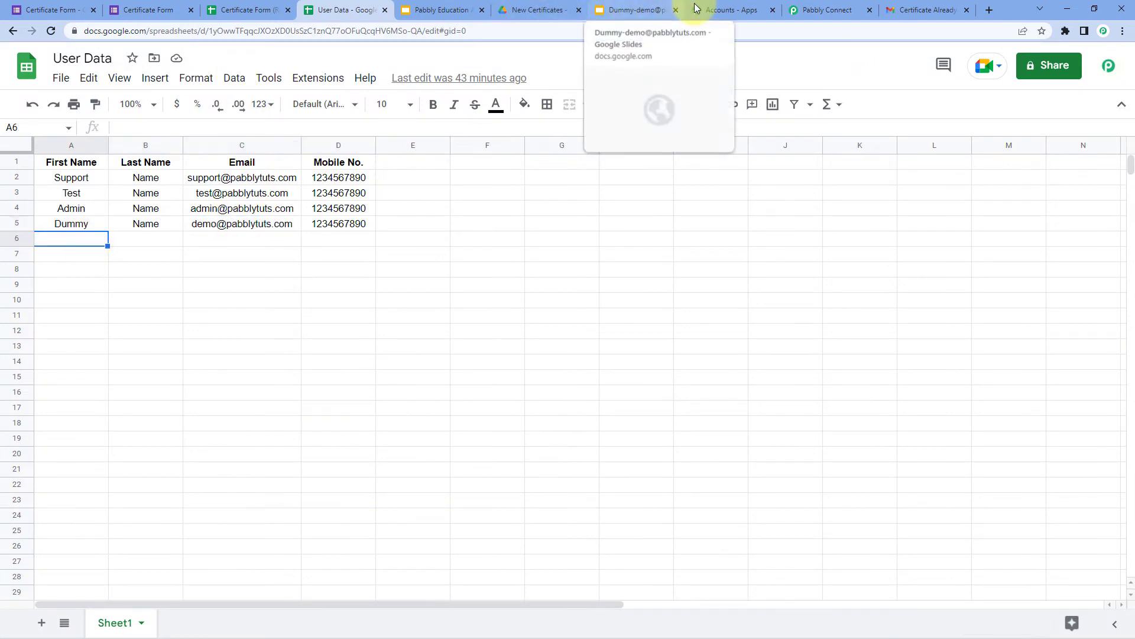
{"action": "left_click", "coordinate": [838, 6]}
{"action": "left_click", "coordinate": [193, 311]}
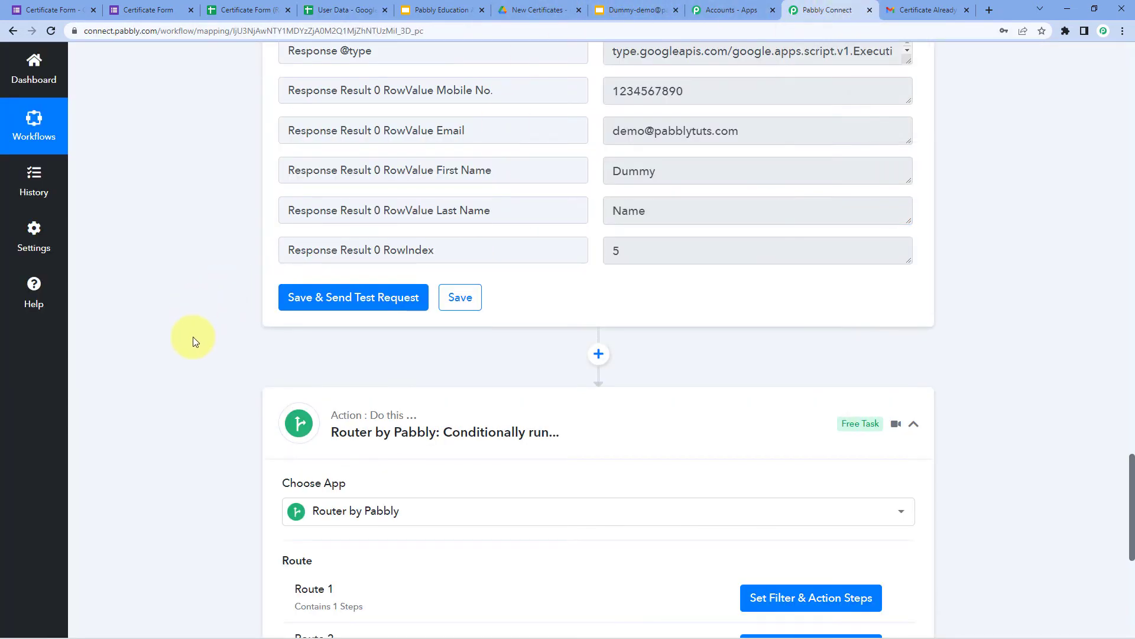
{"action": "scroll", "coordinate": [193, 336], "scroll_direction": "down", "scroll_amount": 5}
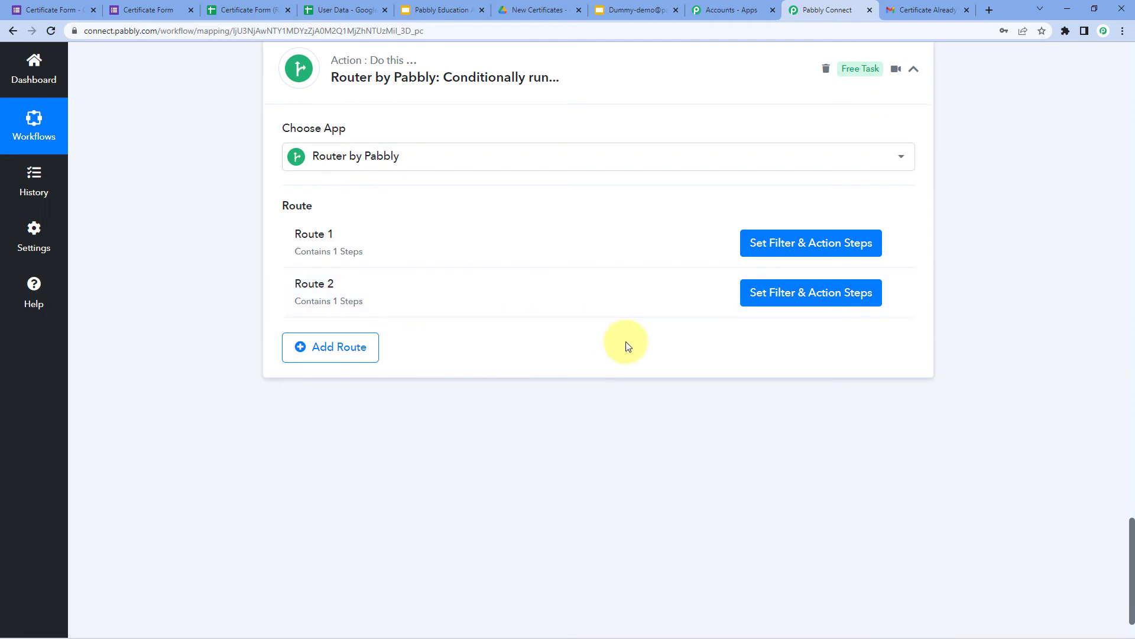
{"action": "scroll", "coordinate": [629, 346], "scroll_direction": "up", "scroll_amount": 2}
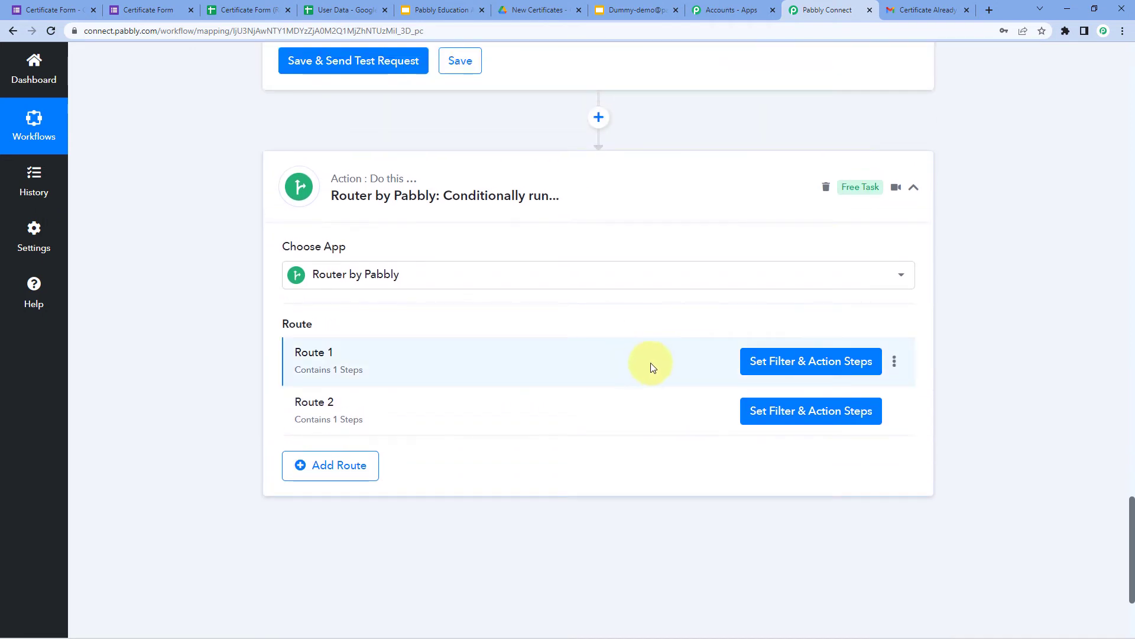
{"action": "left_click", "coordinate": [765, 358]}
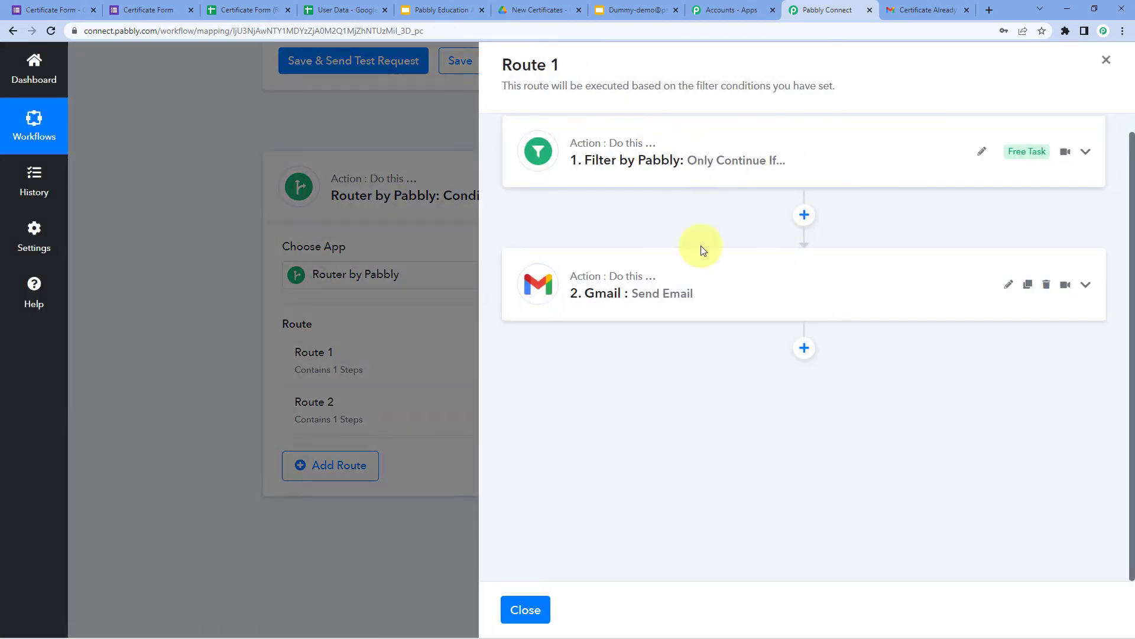
Switch from Route 1 to Route 2 and inspect its filter's lookup field condition.
{"action": "left_click", "coordinate": [520, 608]}
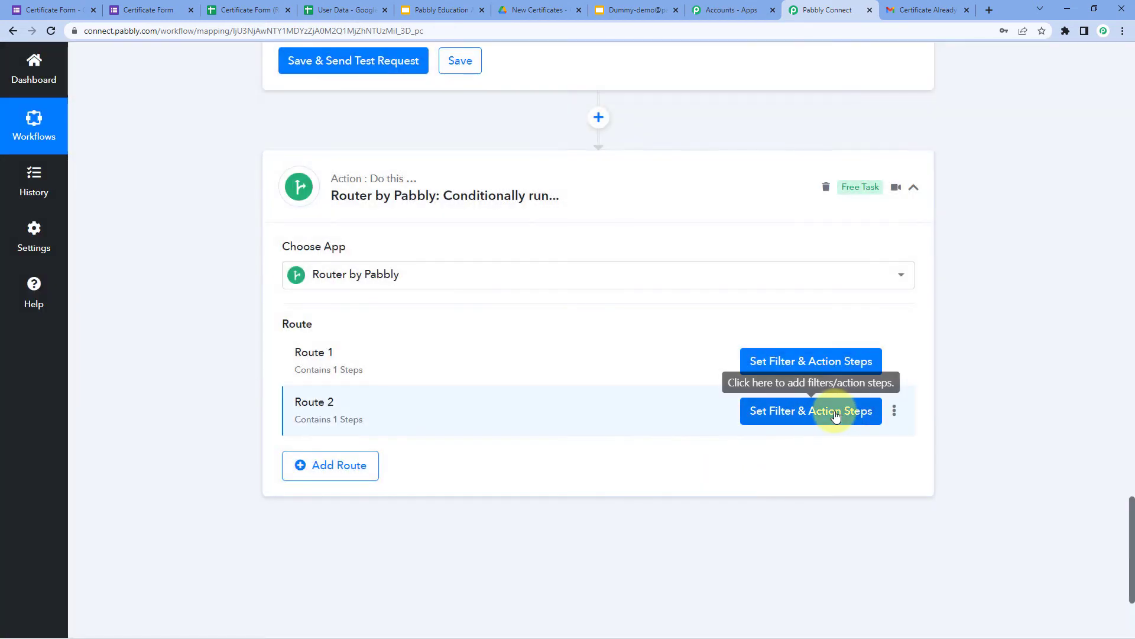
{"action": "left_click", "coordinate": [816, 410]}
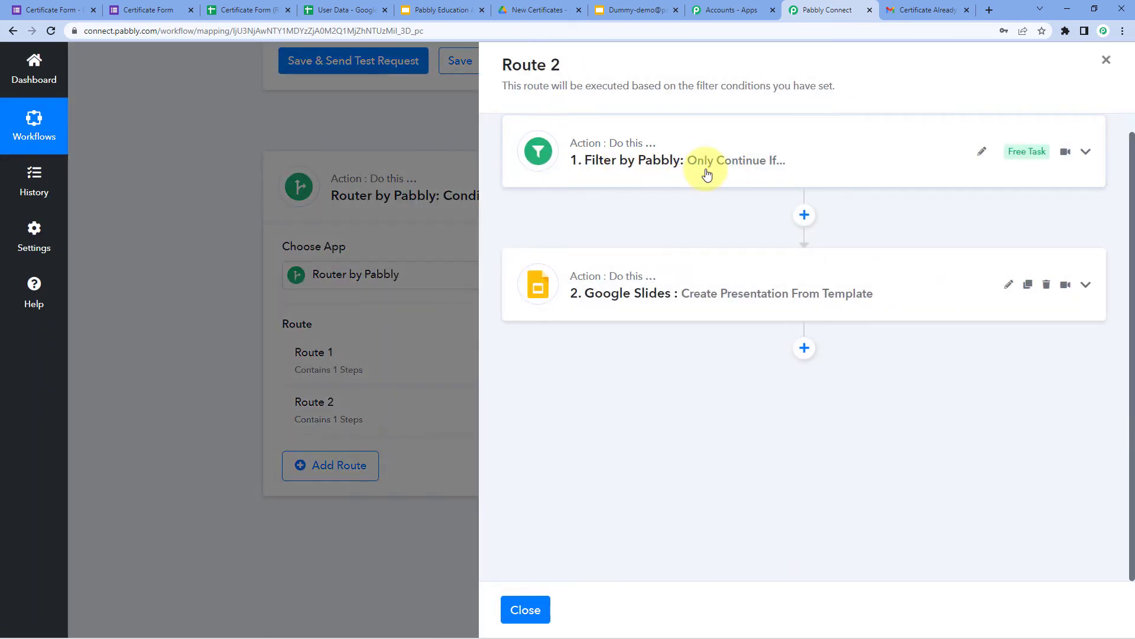
{"action": "left_click", "coordinate": [707, 173]}
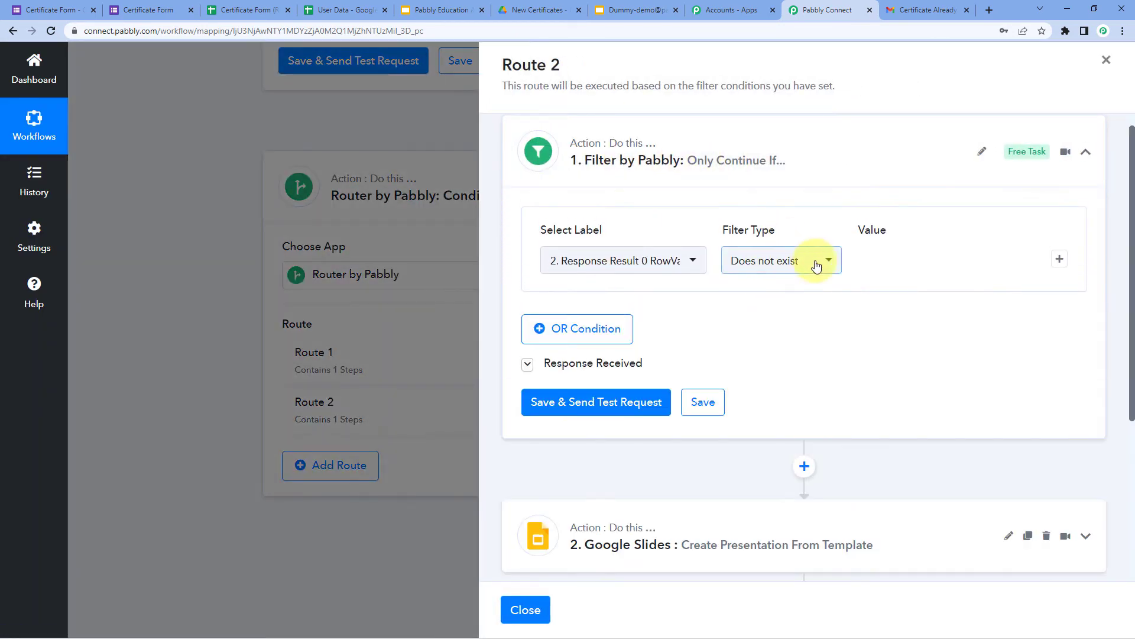
{"action": "left_click", "coordinate": [692, 261]}
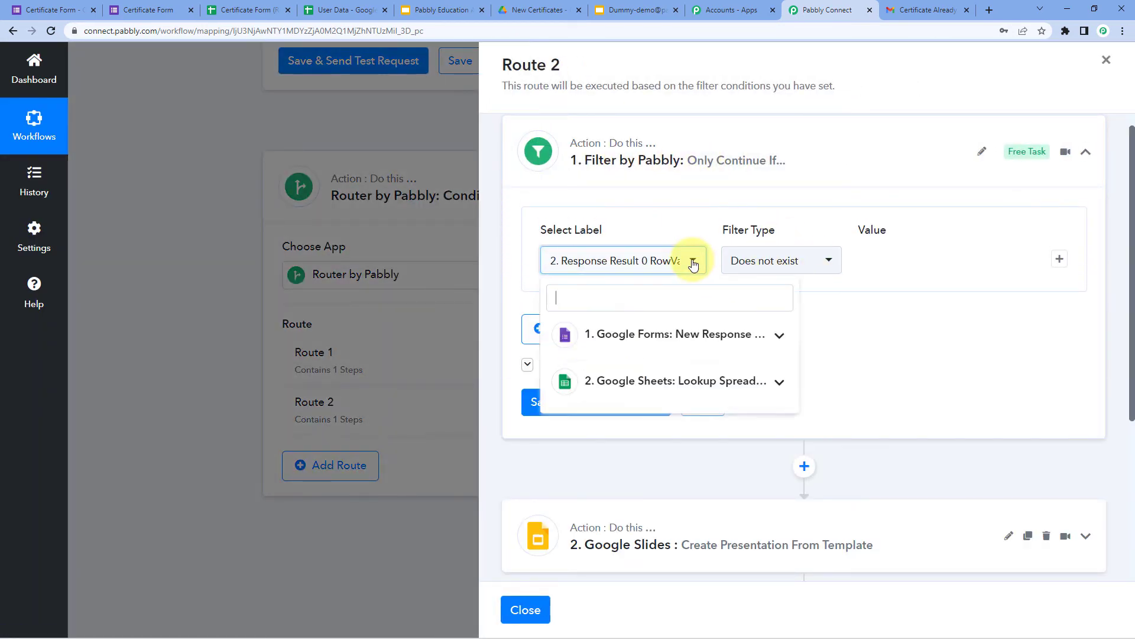
{"action": "left_click", "coordinate": [669, 383]}
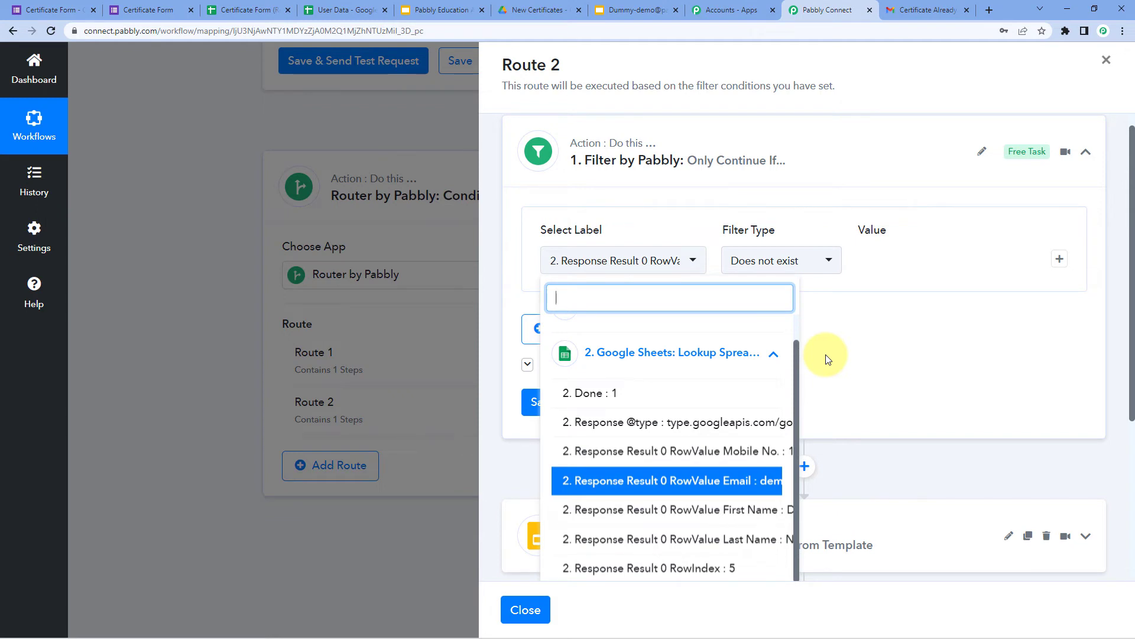
{"action": "left_click", "coordinate": [826, 359]}
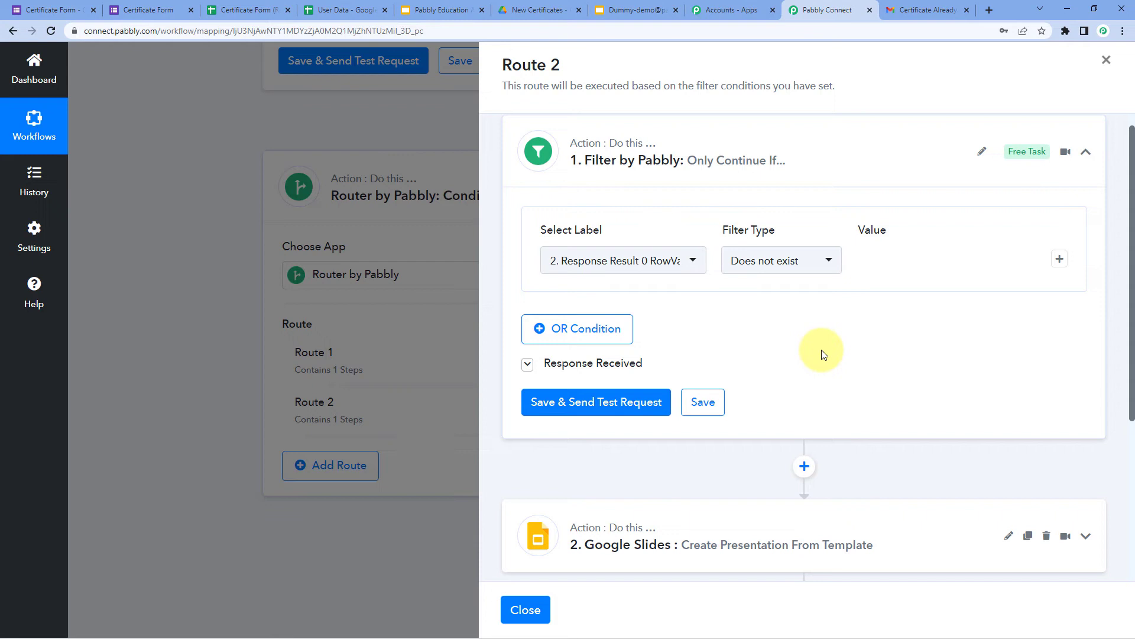
Review the filter's 'Condition is false' test response and expand the Google Slides certificate step.
{"action": "scroll", "coordinate": [822, 332], "scroll_direction": "down", "scroll_amount": 3}
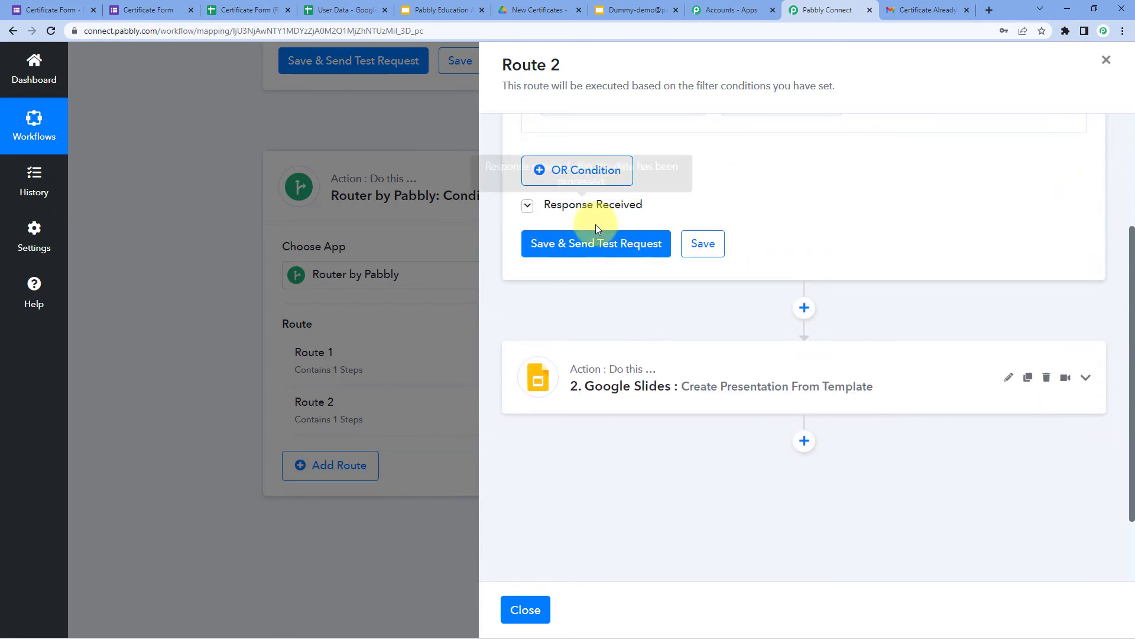
{"action": "left_click", "coordinate": [594, 205]}
{"action": "scroll", "coordinate": [745, 243], "scroll_direction": "down", "scroll_amount": 1}
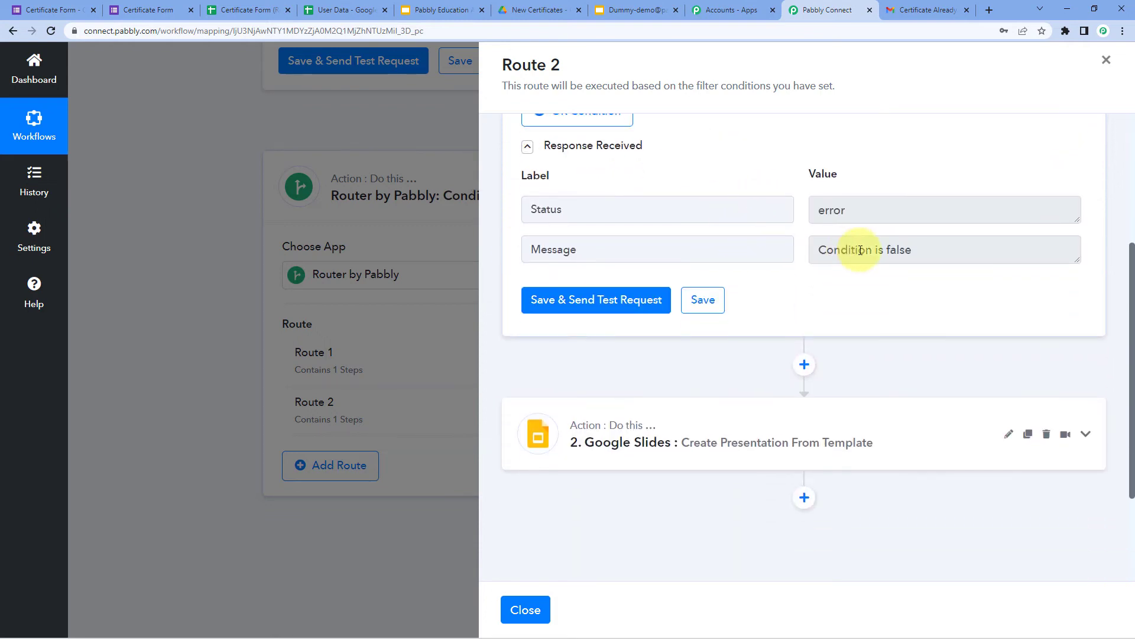
{"action": "left_click_drag", "start_coordinate": [933, 261], "coordinate": [782, 263]}
{"action": "left_click", "coordinate": [799, 194]}
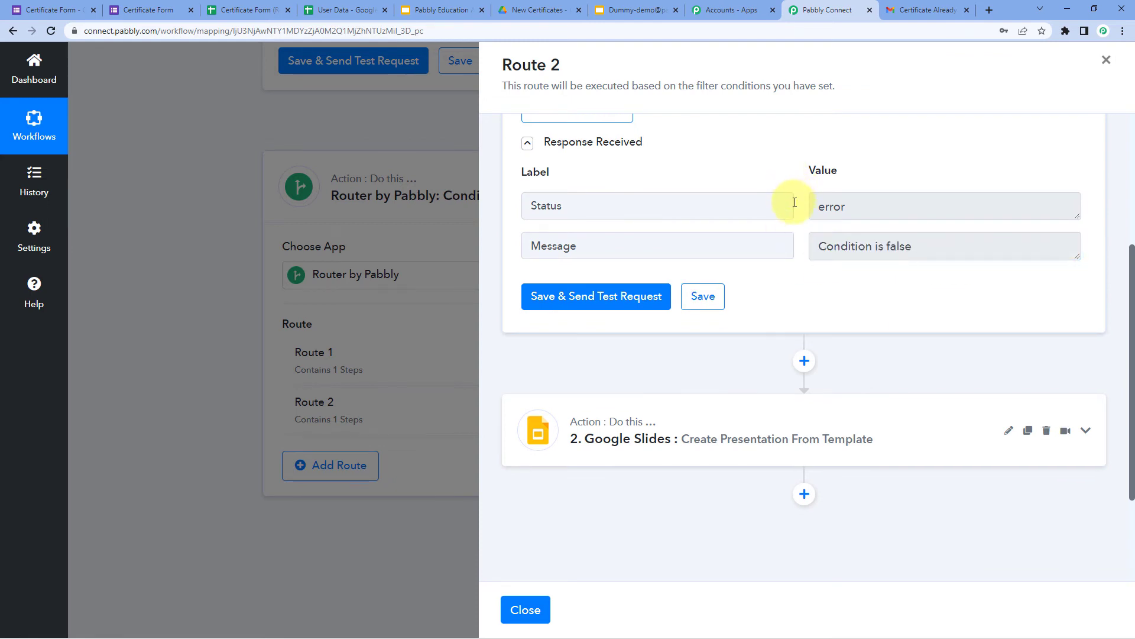
{"action": "scroll", "coordinate": [798, 218], "scroll_direction": "down", "scroll_amount": 3}
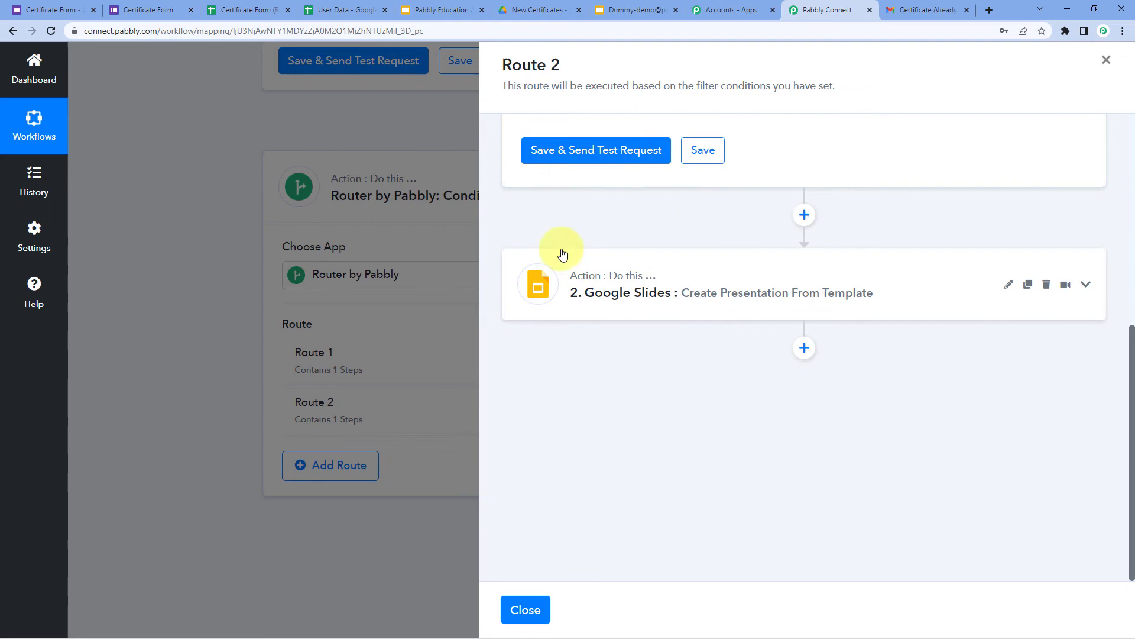
{"action": "left_click", "coordinate": [686, 289]}
{"action": "scroll", "coordinate": [683, 290], "scroll_direction": "down", "scroll_amount": 7}
{"action": "scroll", "coordinate": [678, 303], "scroll_direction": "down", "scroll_amount": 3}
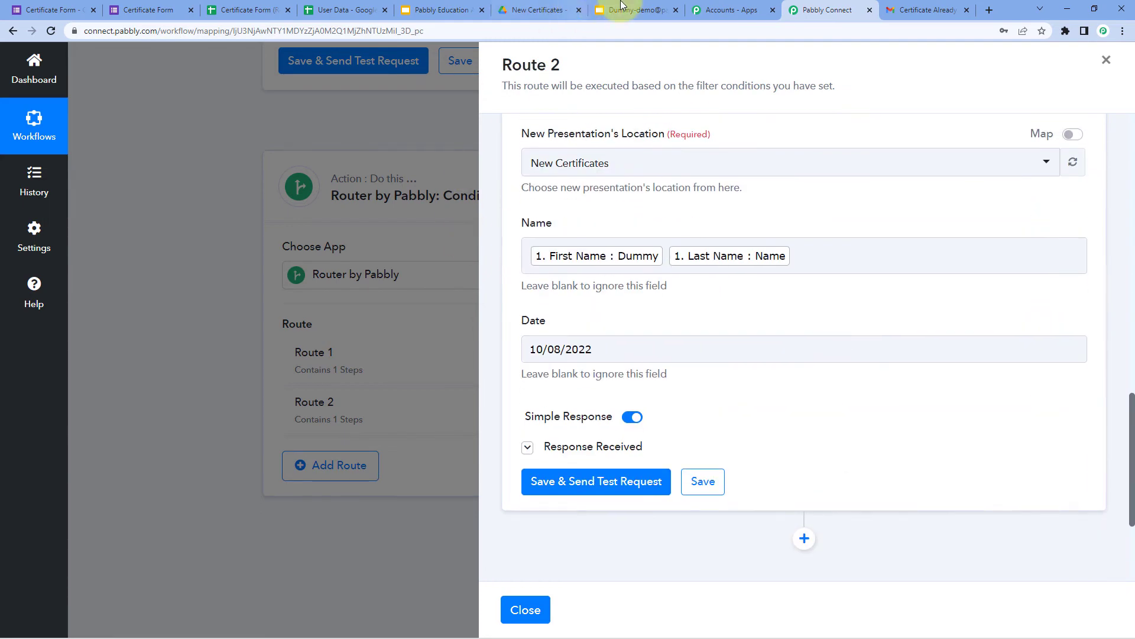
{"action": "left_click", "coordinate": [630, 9]}
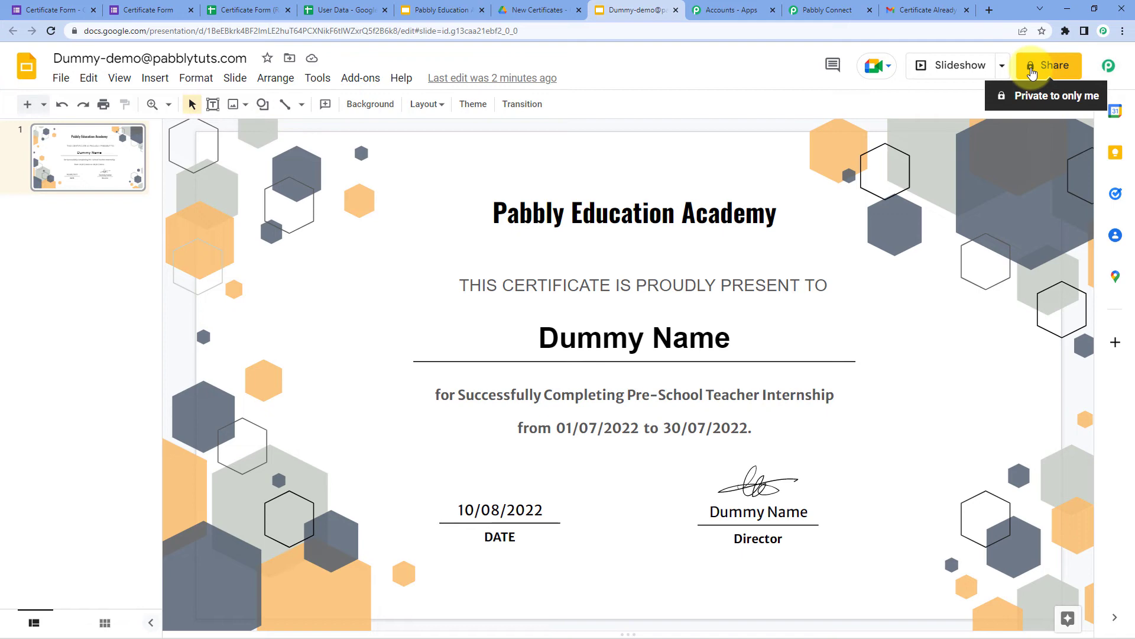
{"action": "left_click", "coordinate": [835, 9]}
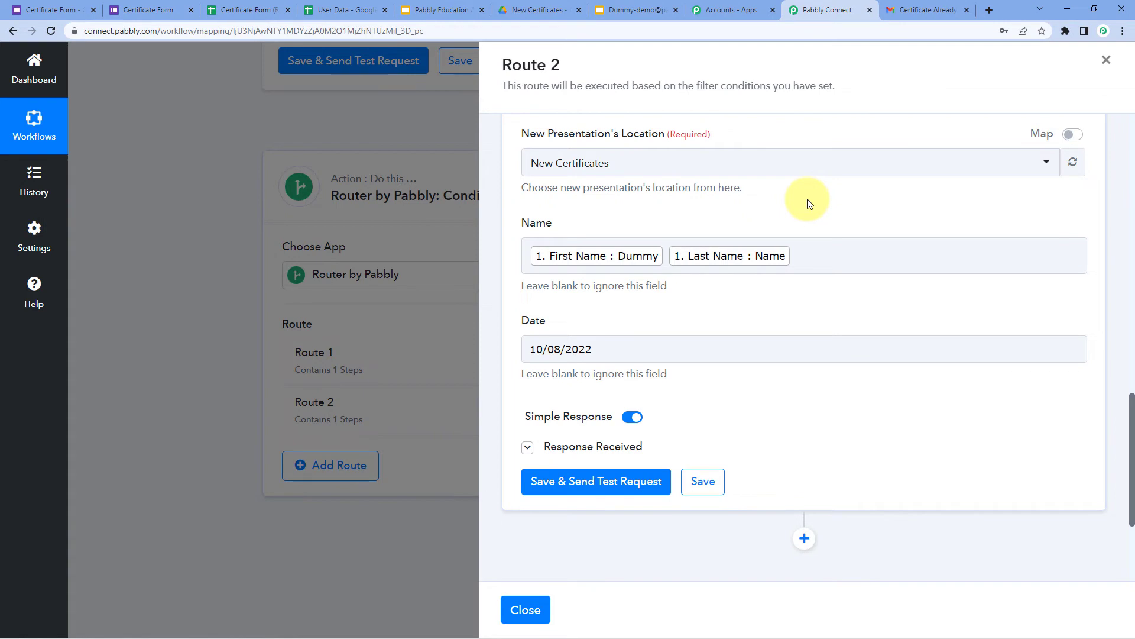
Add a Google Drive step with the Share a File With Anyone event below the Slides step.
{"action": "scroll", "coordinate": [810, 203], "scroll_direction": "down", "scroll_amount": 3}
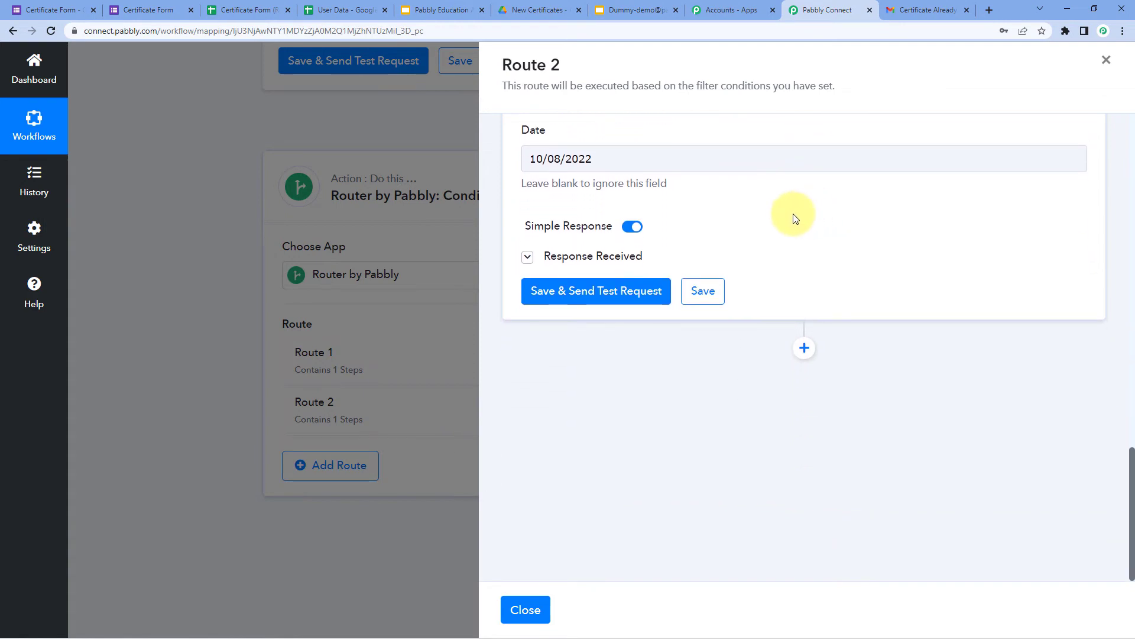
{"action": "left_click", "coordinate": [804, 348]}
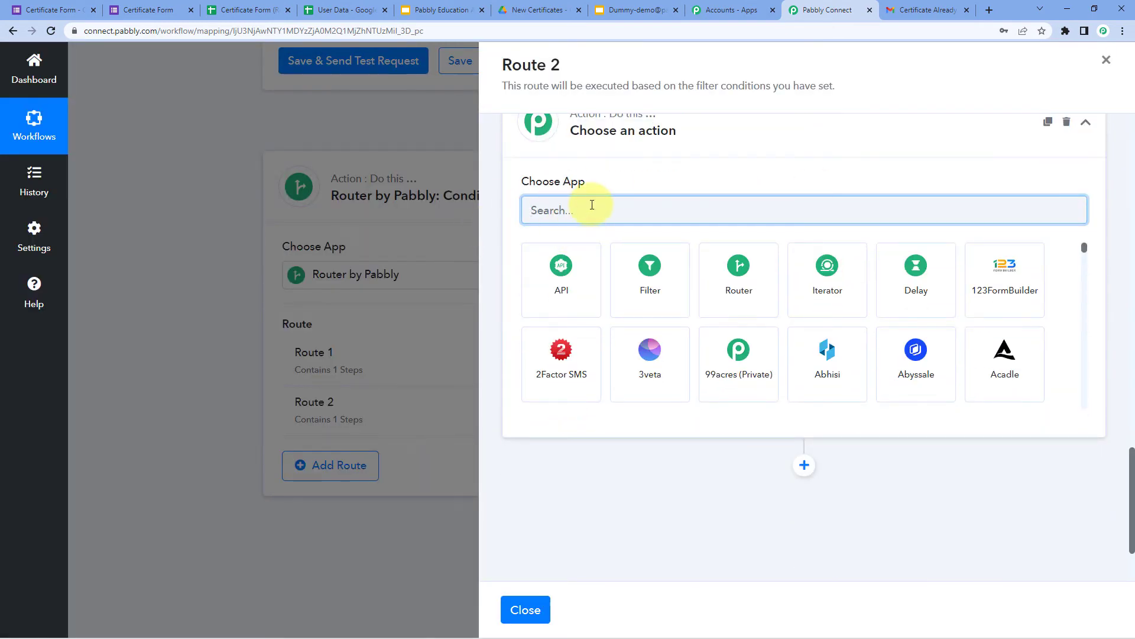
{"action": "type", "text": "Google Dri"}
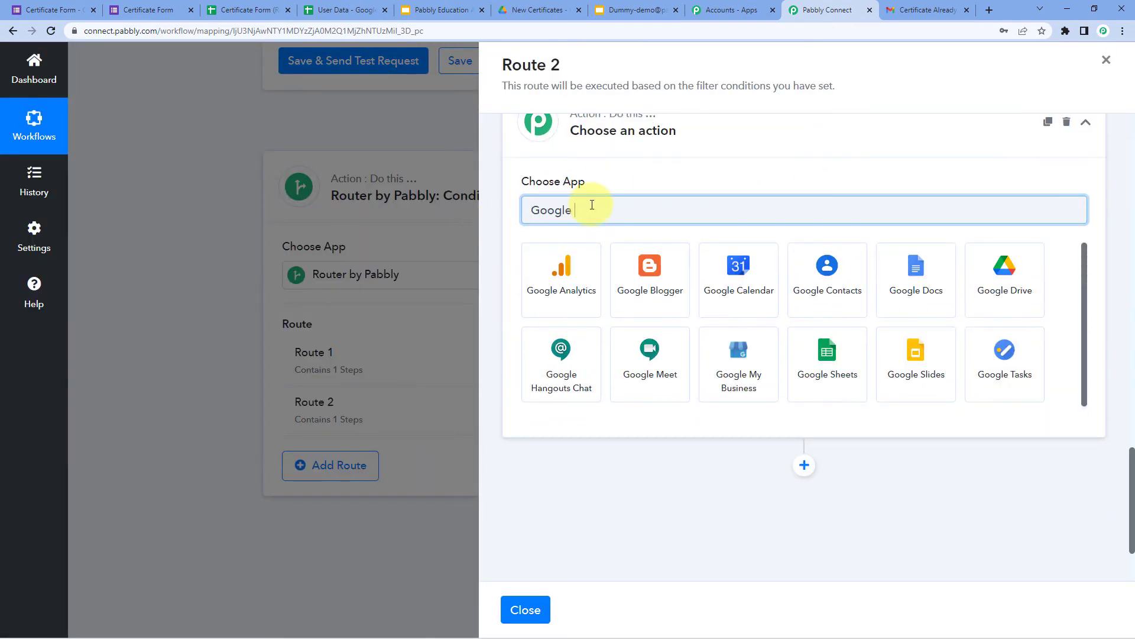
{"action": "type", "text": "ve"}
{"action": "left_click", "coordinate": [578, 259]}
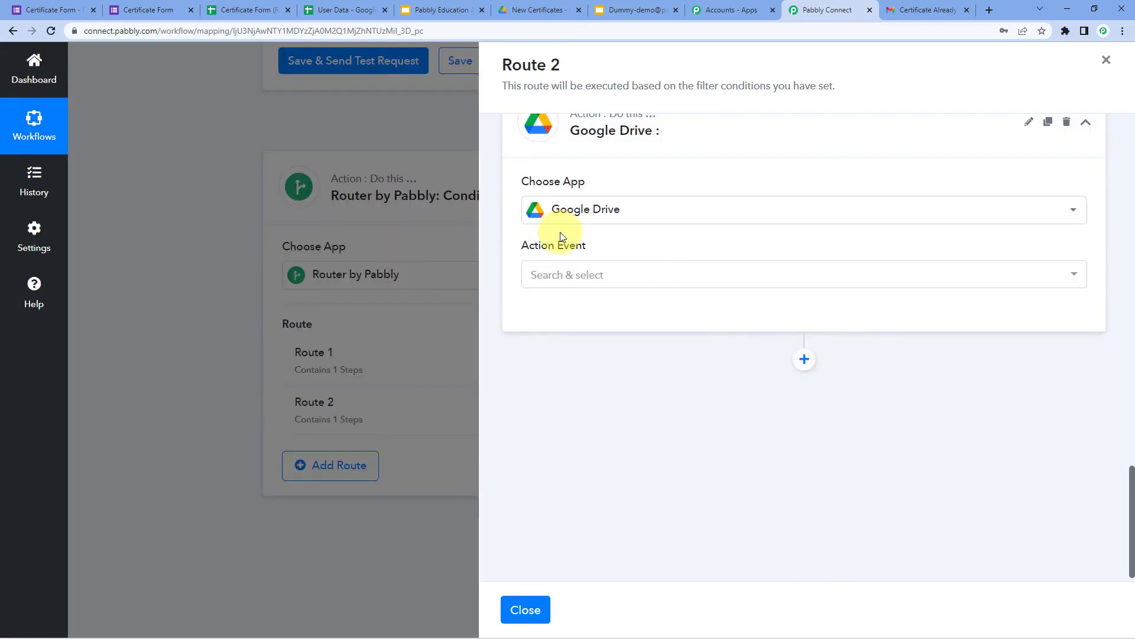
{"action": "left_click", "coordinate": [591, 274]}
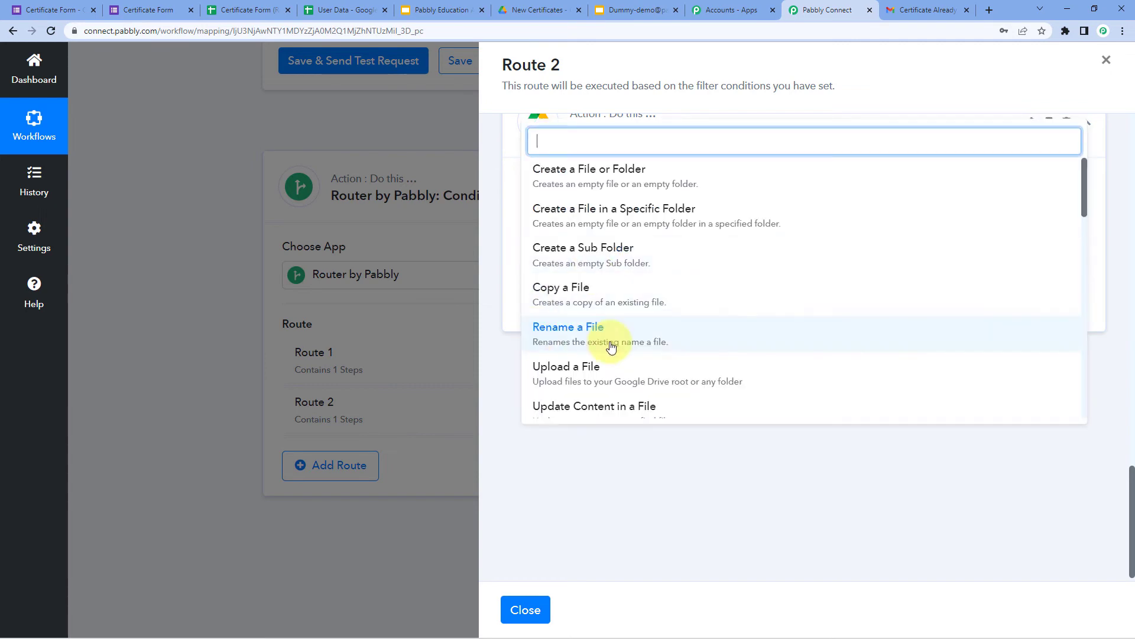
{"action": "scroll", "coordinate": [654, 295], "scroll_direction": "down", "scroll_amount": 4}
{"action": "scroll", "coordinate": [654, 294], "scroll_direction": "down", "scroll_amount": 1}
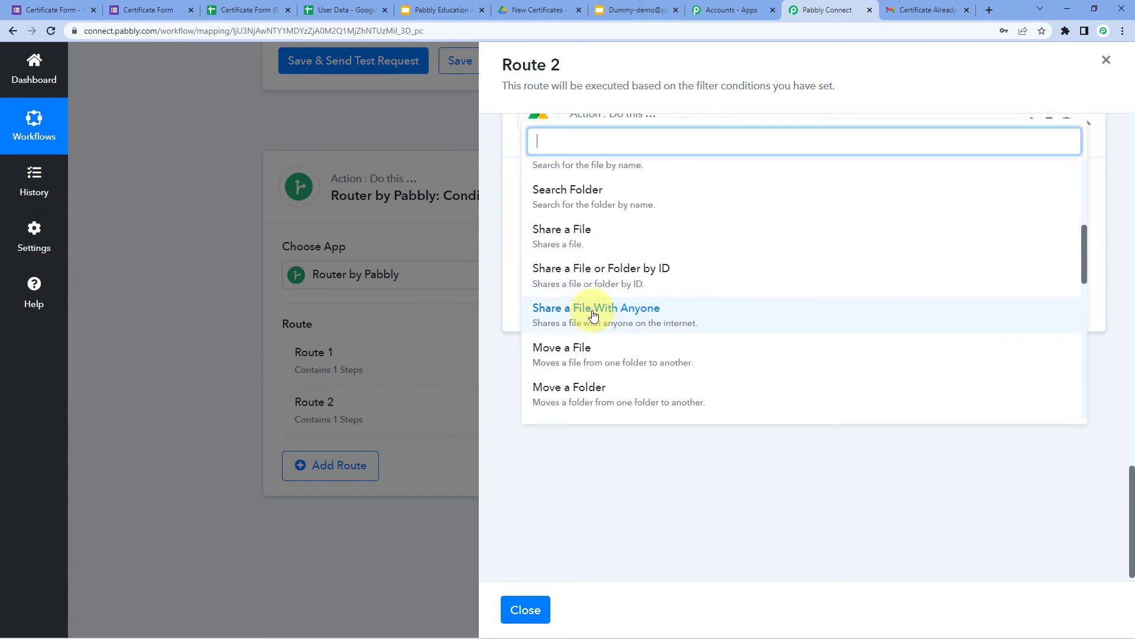
{"action": "left_click", "coordinate": [588, 310]}
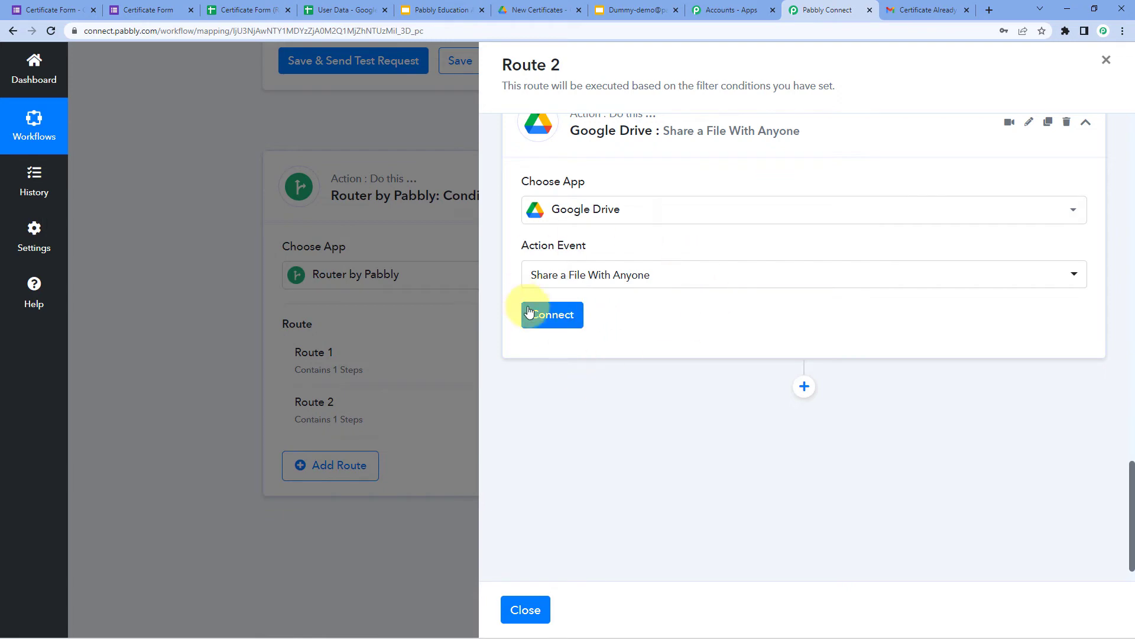
{"action": "left_click", "coordinate": [558, 313]}
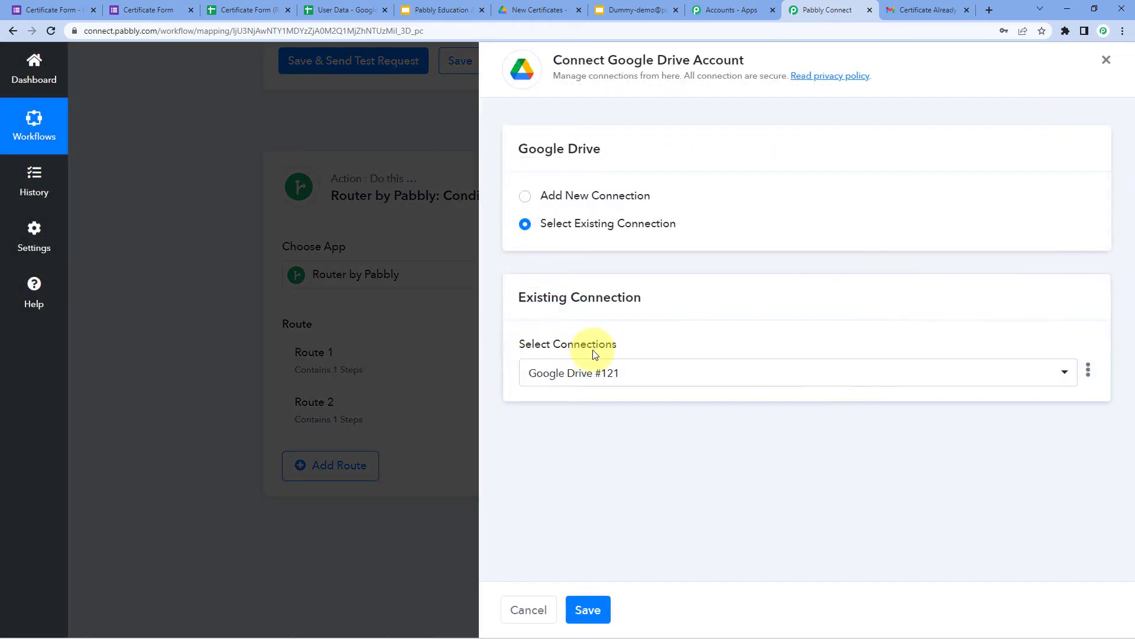
Create a new Google Drive connection by signing in with the Google account and granting access.
{"action": "left_click", "coordinate": [524, 196]}
{"action": "left_click", "coordinate": [578, 365]}
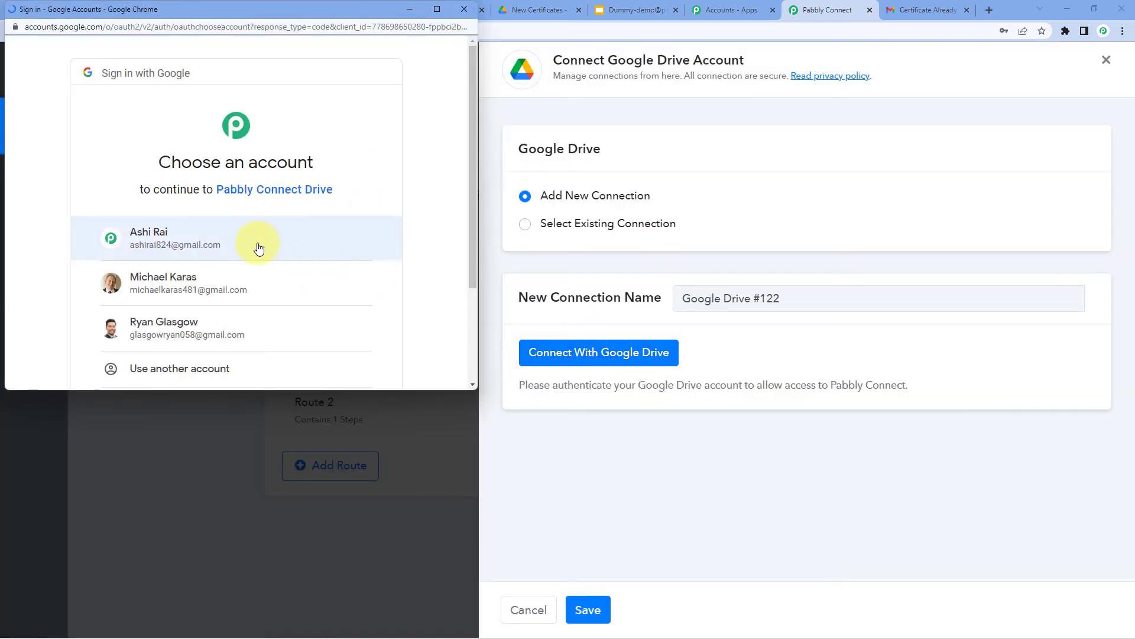
{"action": "left_click", "coordinate": [261, 240]}
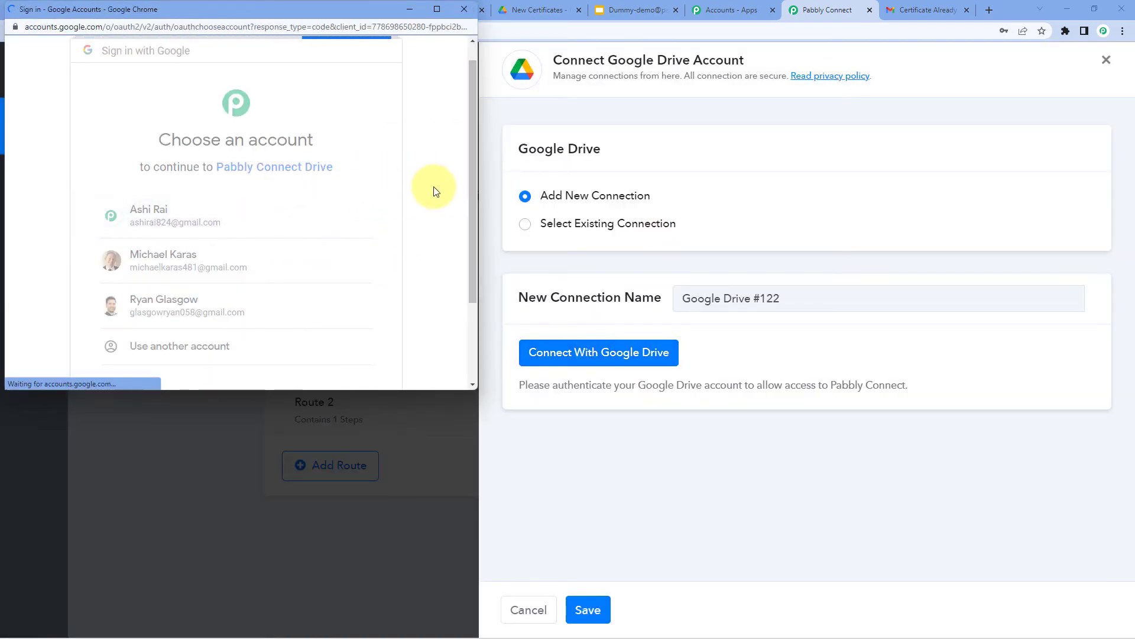
{"action": "scroll", "coordinate": [358, 236], "scroll_direction": "down", "scroll_amount": 2}
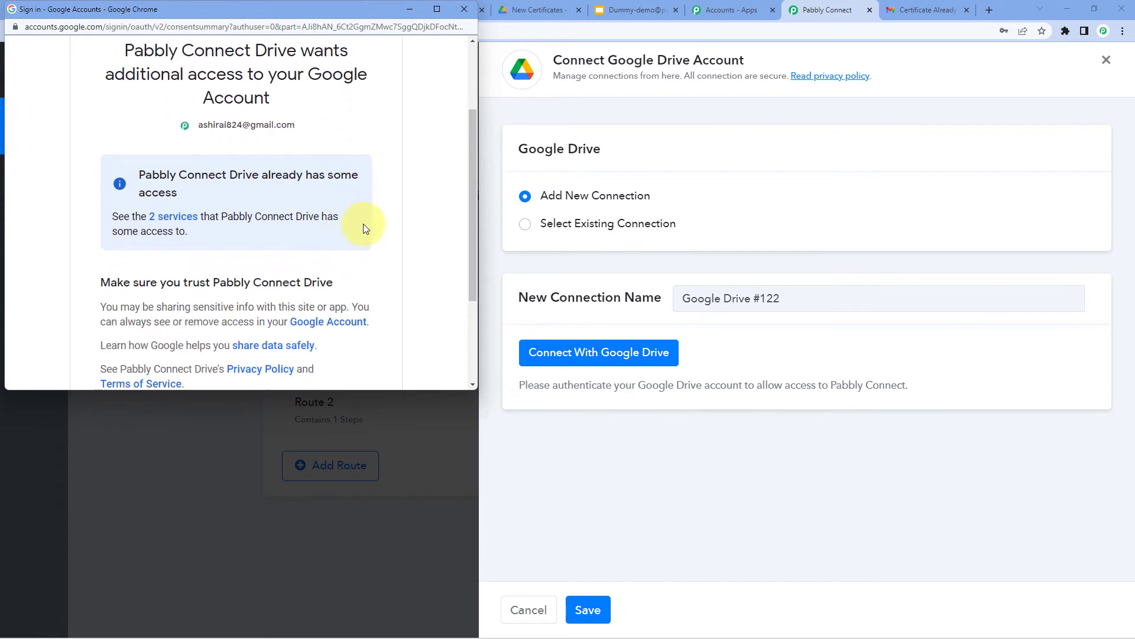
{"action": "scroll", "coordinate": [361, 248], "scroll_direction": "down", "scroll_amount": 2}
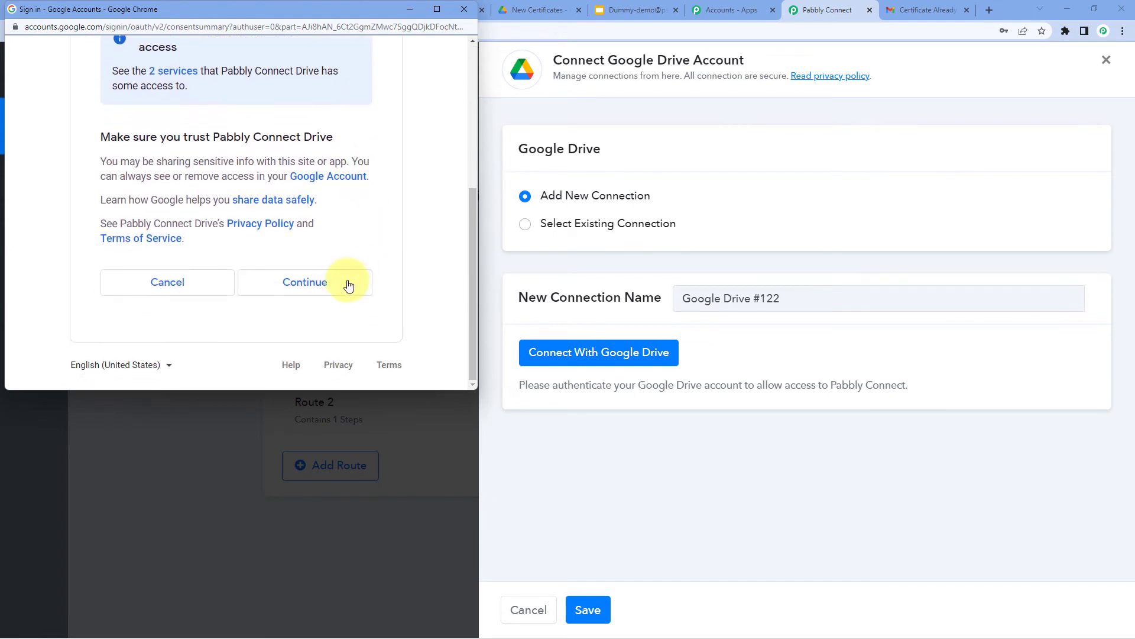
{"action": "left_click", "coordinate": [347, 286]}
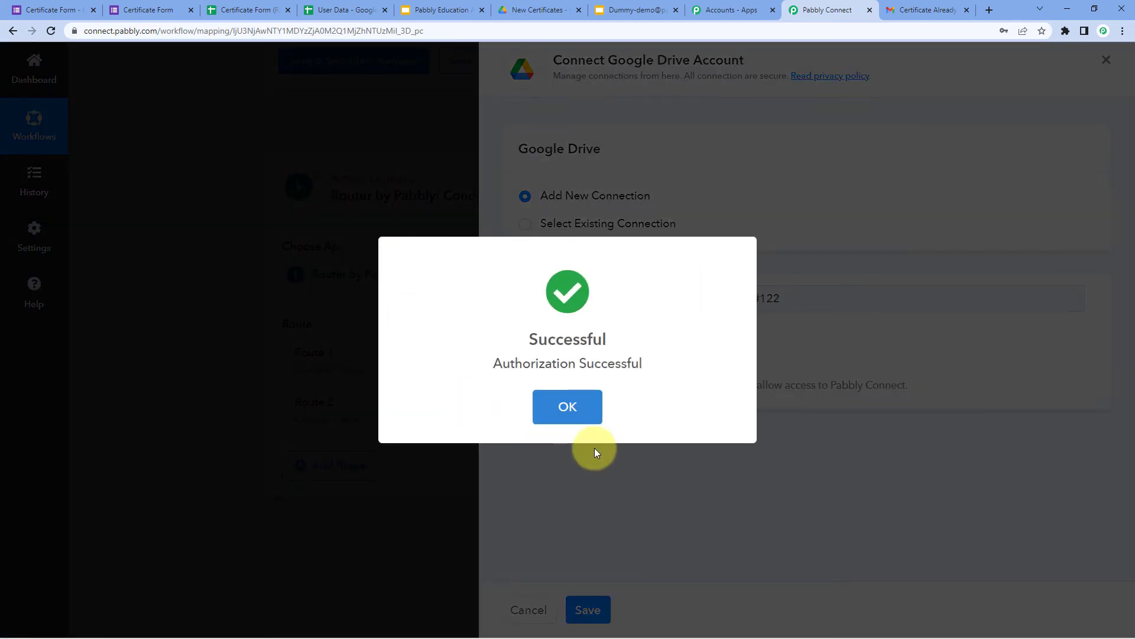
{"action": "left_click", "coordinate": [588, 406]}
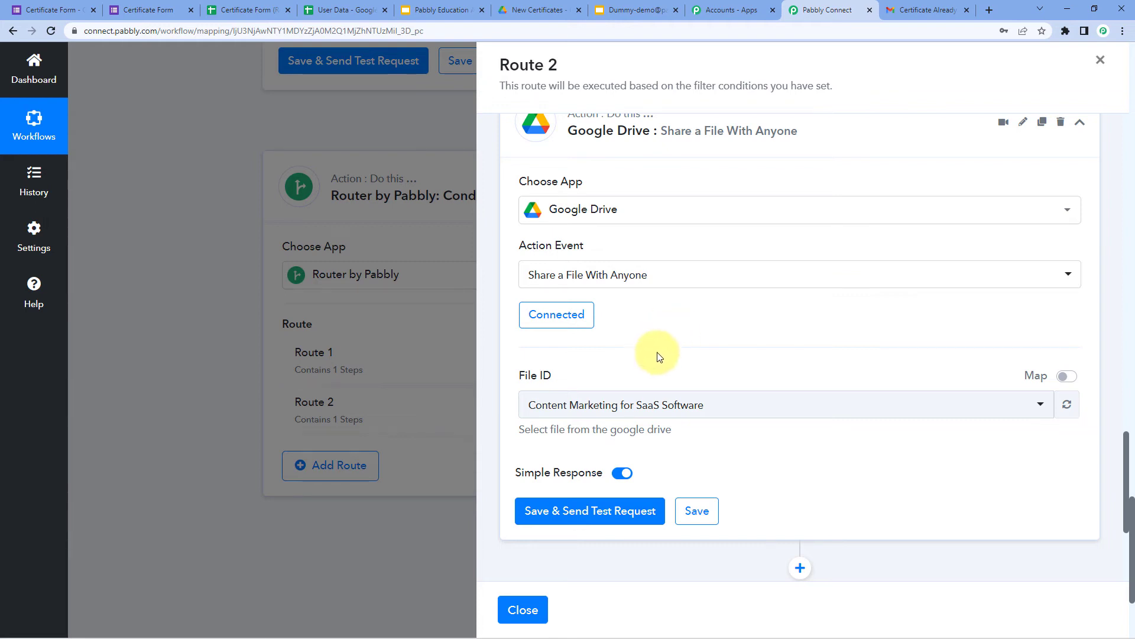
Pick Content Marketing for SaaS Software for File ID, switch to mapped input, and clear the ID.
{"action": "left_click", "coordinate": [747, 405]}
{"action": "scroll", "coordinate": [704, 382], "scroll_direction": "down", "scroll_amount": 6}
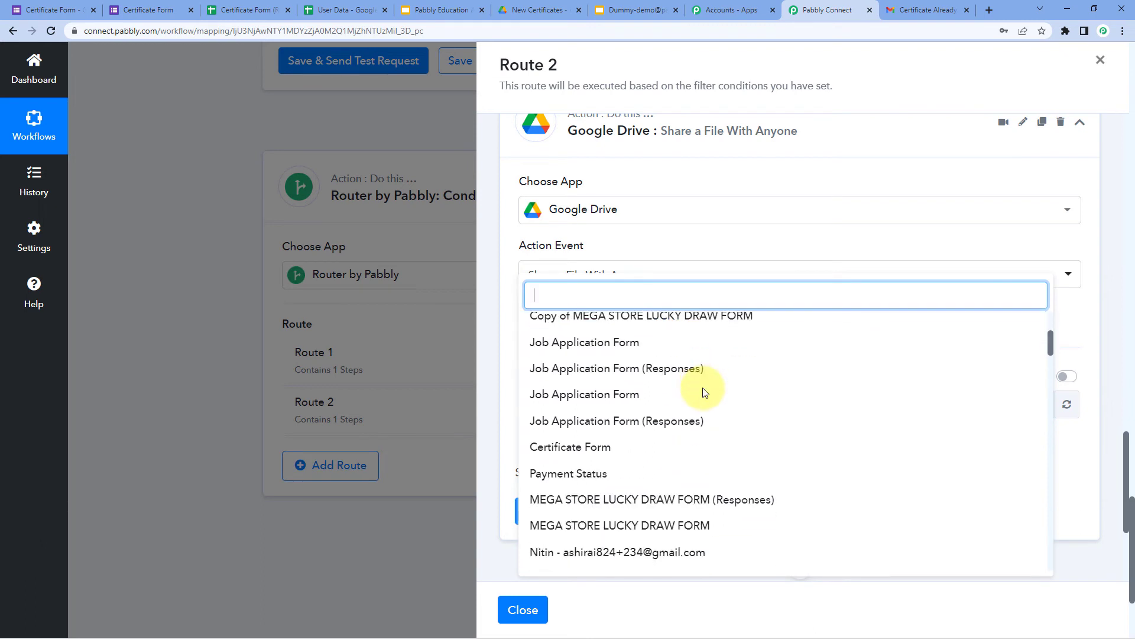
{"action": "scroll", "coordinate": [708, 408], "scroll_direction": "up", "scroll_amount": 6}
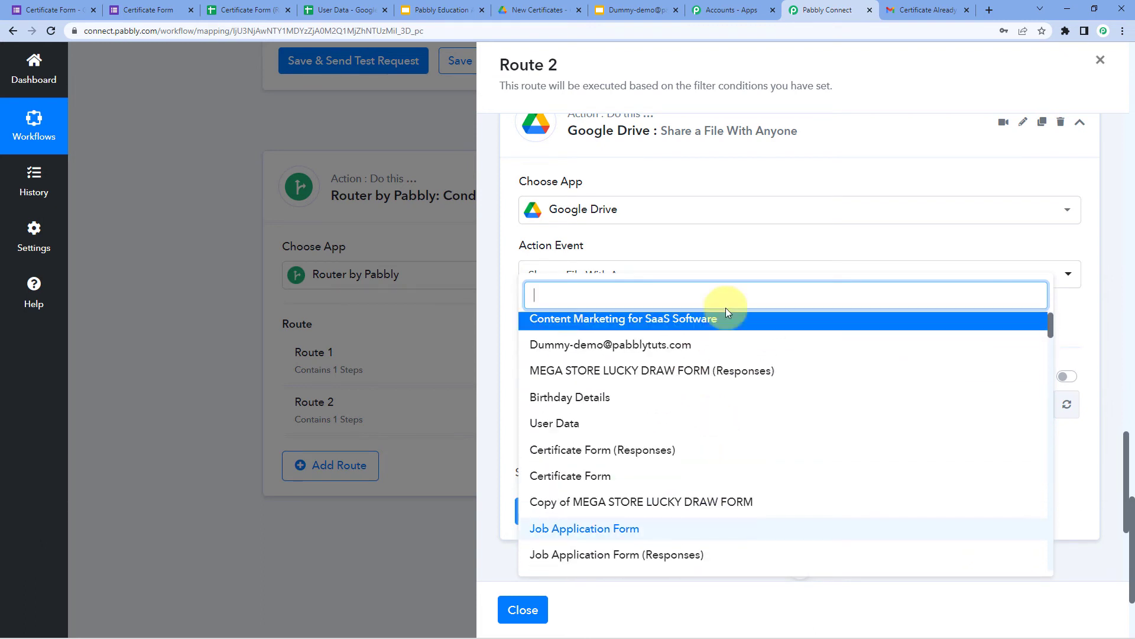
{"action": "left_click", "coordinate": [738, 254]}
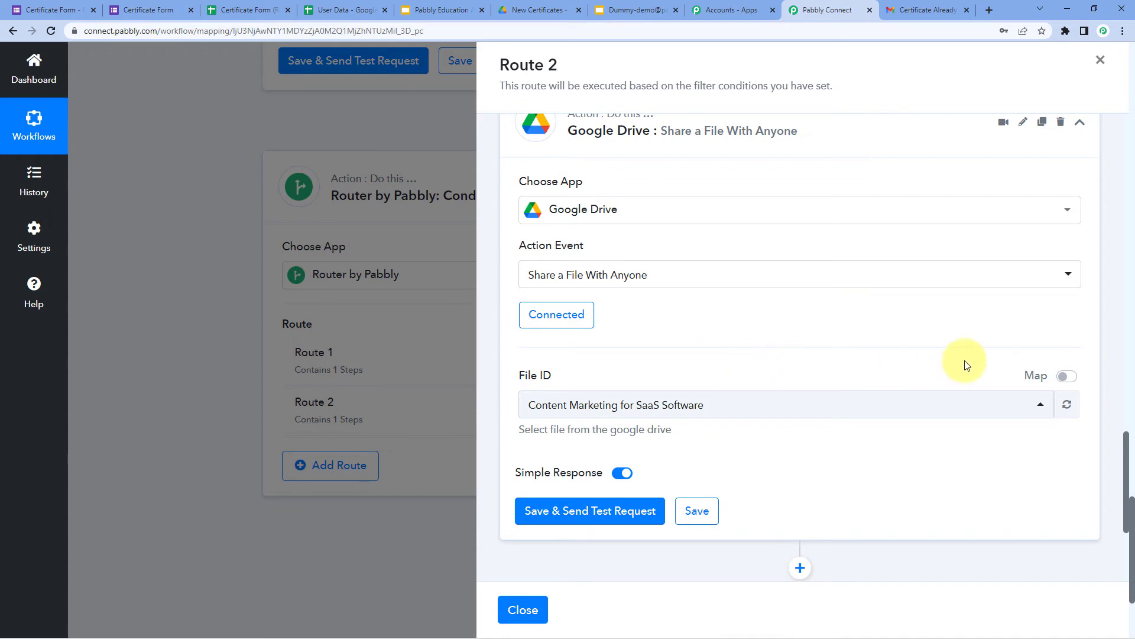
{"action": "left_click", "coordinate": [1066, 377]}
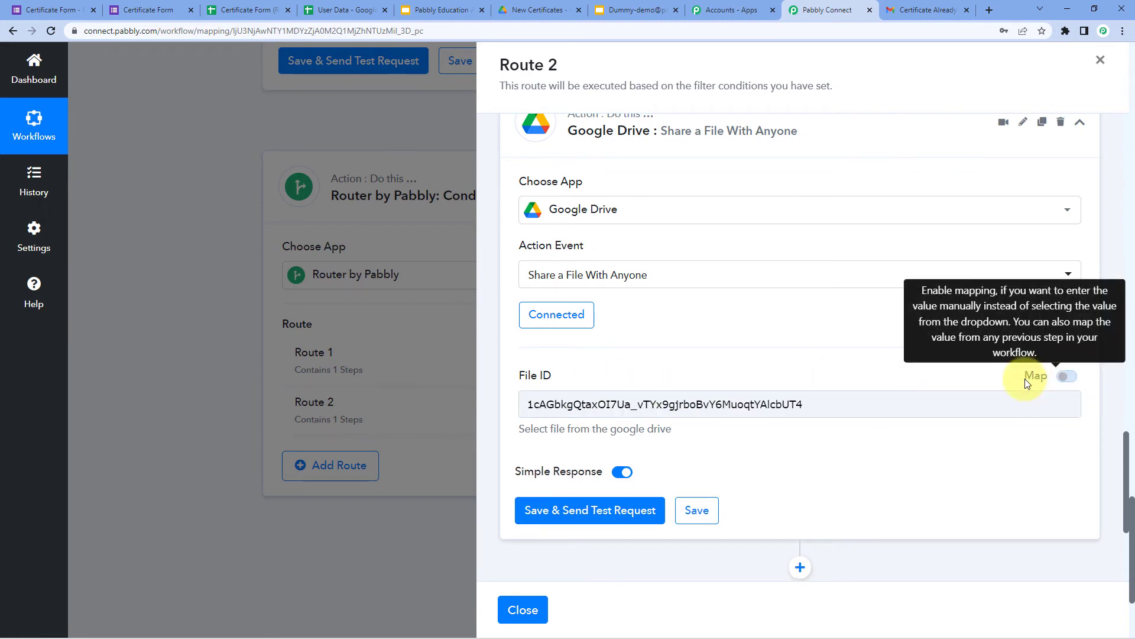
{"action": "left_click", "coordinate": [1066, 376]}
{"action": "left_click_drag", "start_coordinate": [846, 408], "coordinate": [527, 402]}
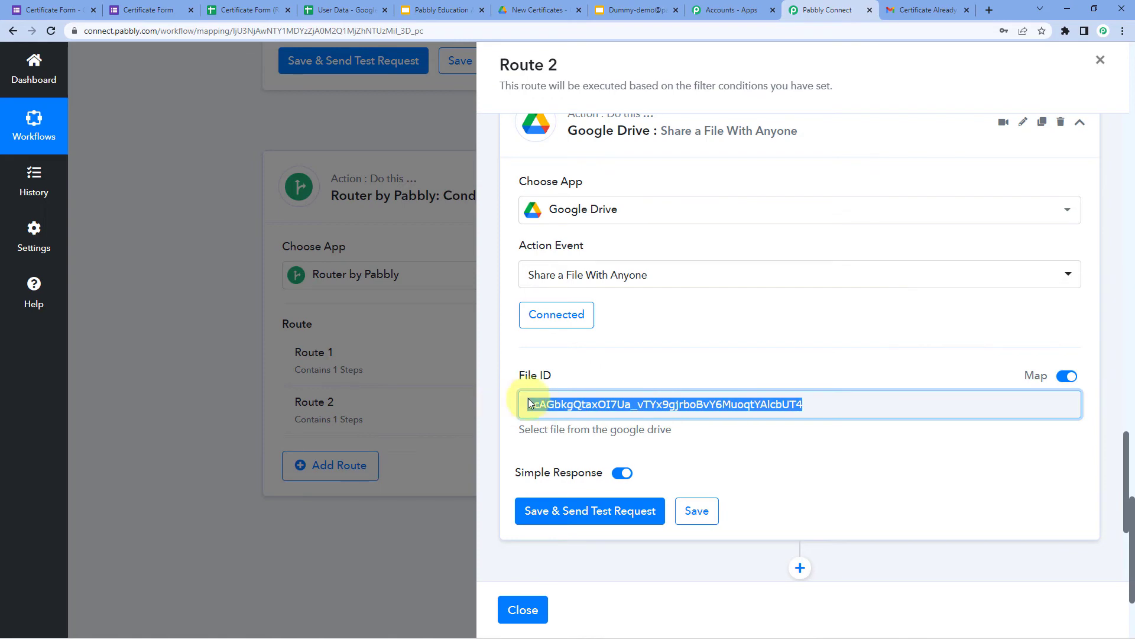
{"action": "key", "text": "BackSpace"}
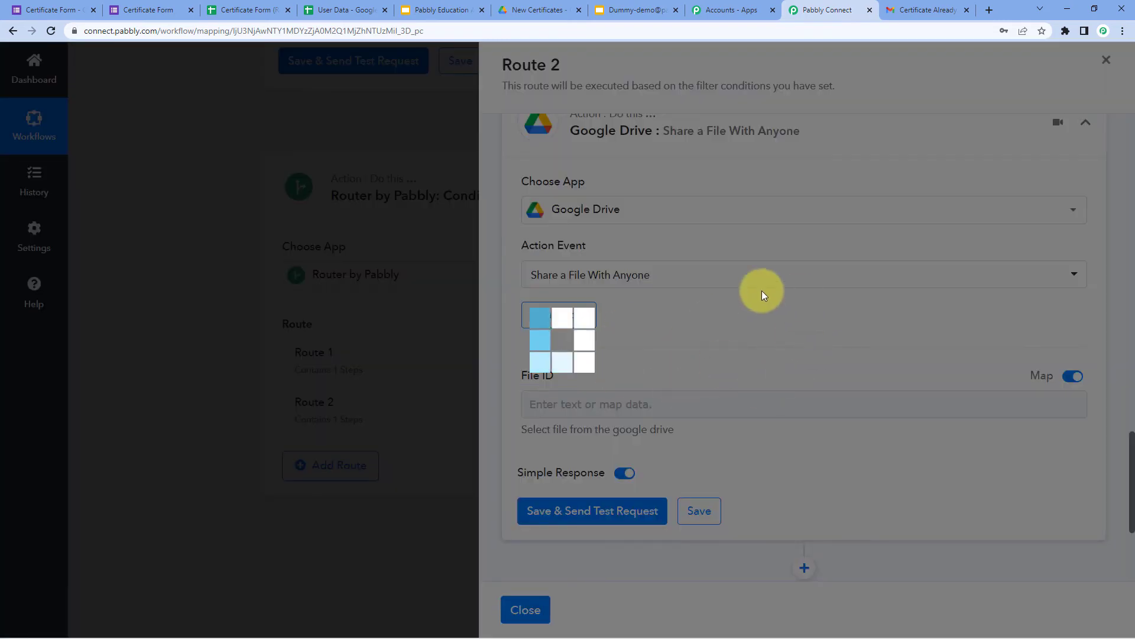
Inspect the PresentationId value in the Google Slides step's response.
{"action": "scroll", "coordinate": [735, 347], "scroll_direction": "up", "scroll_amount": 9}
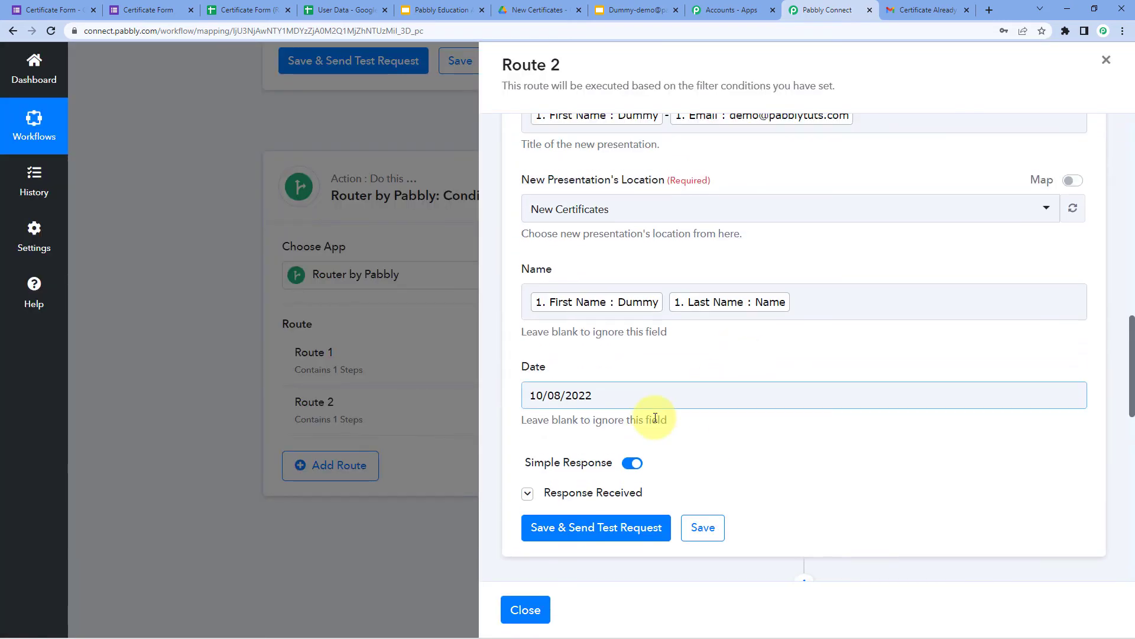
{"action": "scroll", "coordinate": [655, 418], "scroll_direction": "down", "scroll_amount": 3}
{"action": "left_click", "coordinate": [616, 314]}
{"action": "scroll", "coordinate": [755, 299], "scroll_direction": "down", "scroll_amount": 2}
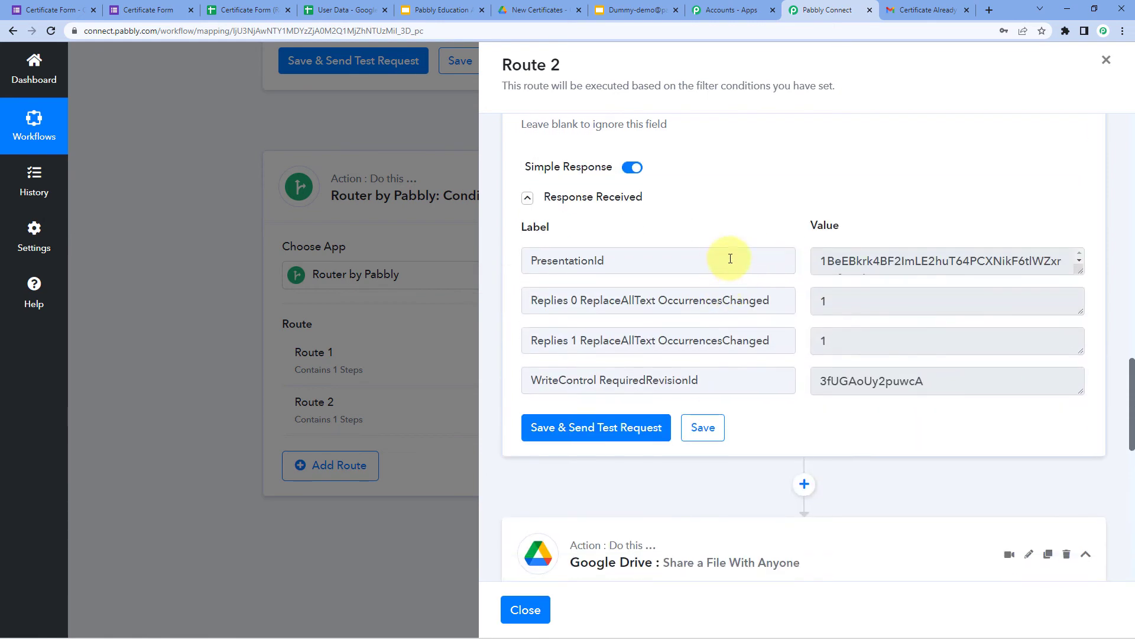
{"action": "left_click_drag", "start_coordinate": [1080, 270], "coordinate": [1077, 349]}
{"action": "left_click_drag", "start_coordinate": [923, 293], "coordinate": [786, 235]}
{"action": "left_click", "coordinate": [785, 234]}
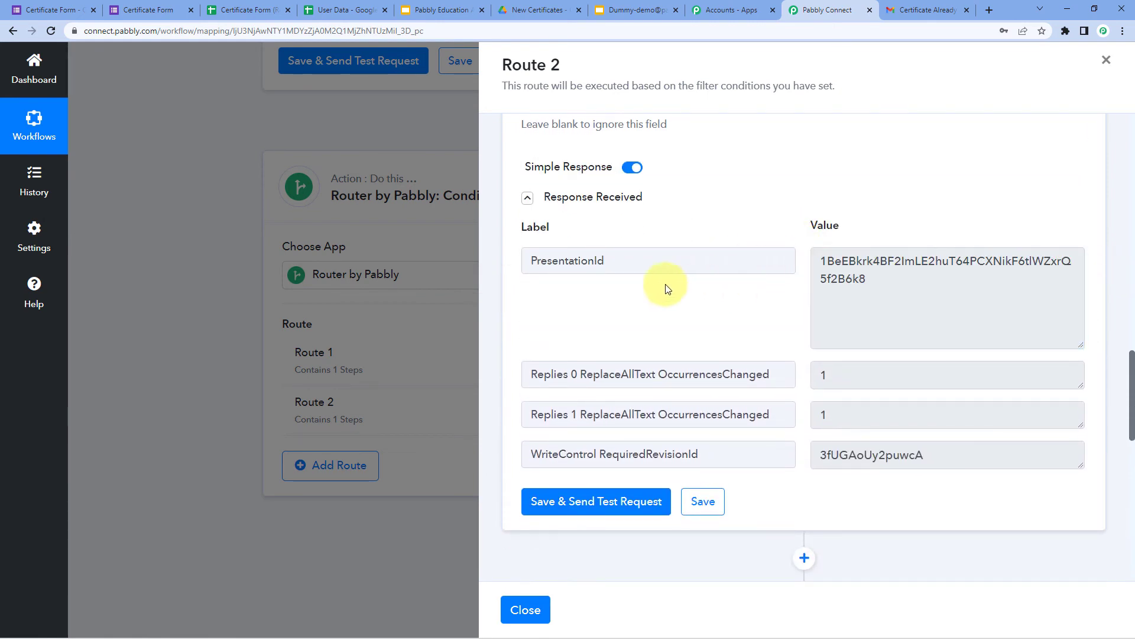
{"action": "left_click", "coordinate": [816, 277]}
{"action": "left_click_drag", "start_coordinate": [870, 281], "coordinate": [806, 251]}
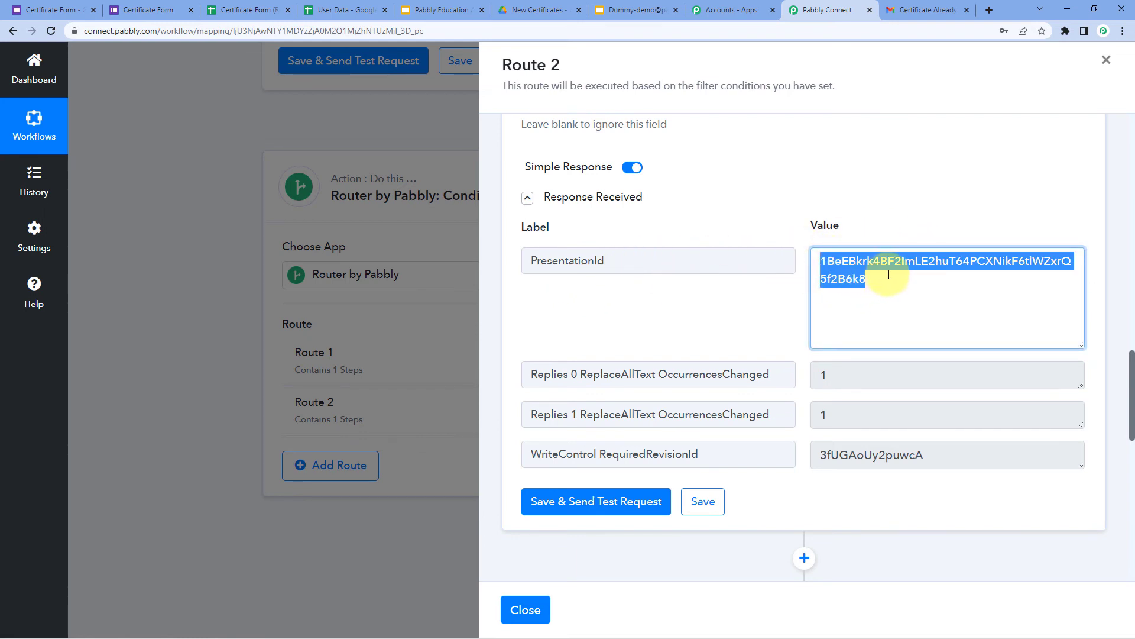
{"action": "left_click", "coordinate": [788, 235]}
{"action": "scroll", "coordinate": [790, 240], "scroll_direction": "down", "scroll_amount": 7}
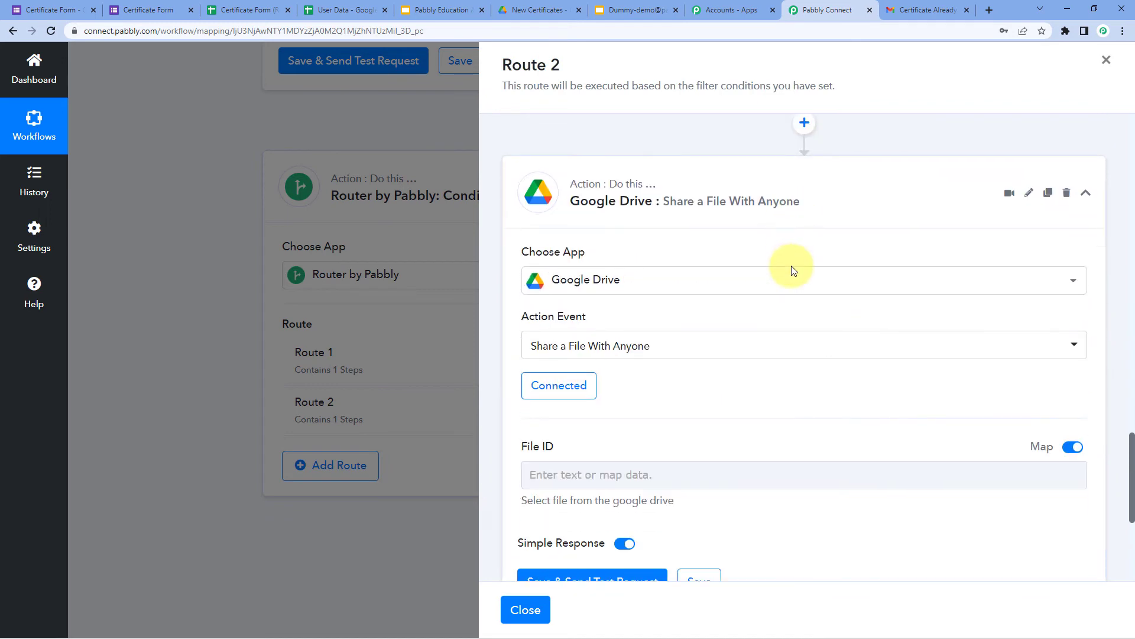
{"action": "scroll", "coordinate": [793, 270], "scroll_direction": "down", "scroll_amount": 5}
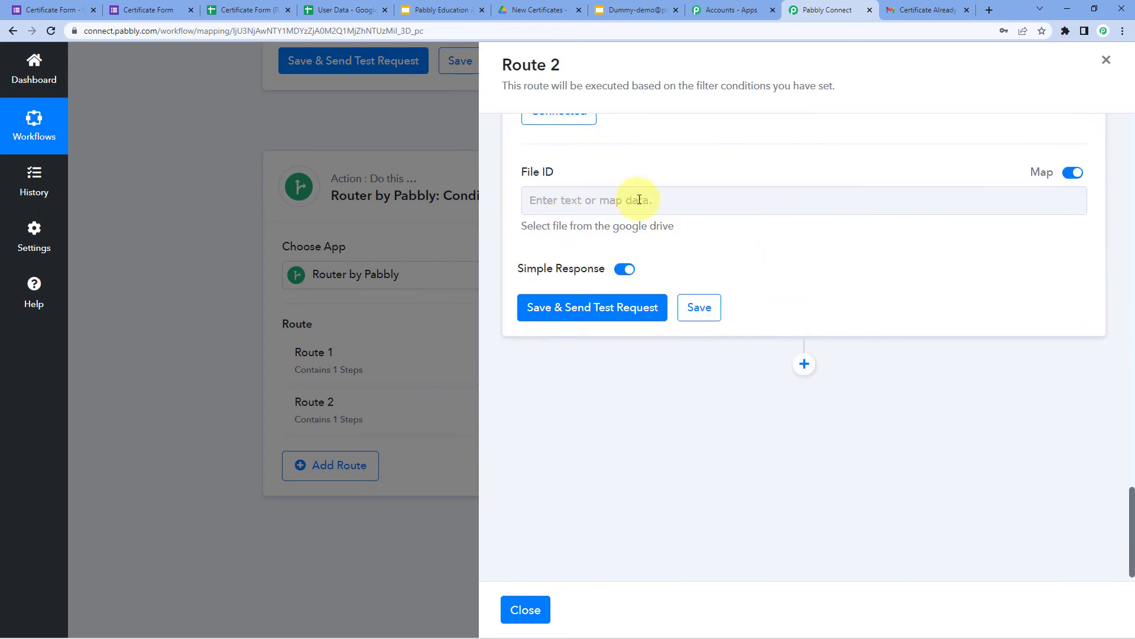
Map File ID to the Slides step's PresentationId, then save and send a test request.
{"action": "left_click", "coordinate": [595, 201]}
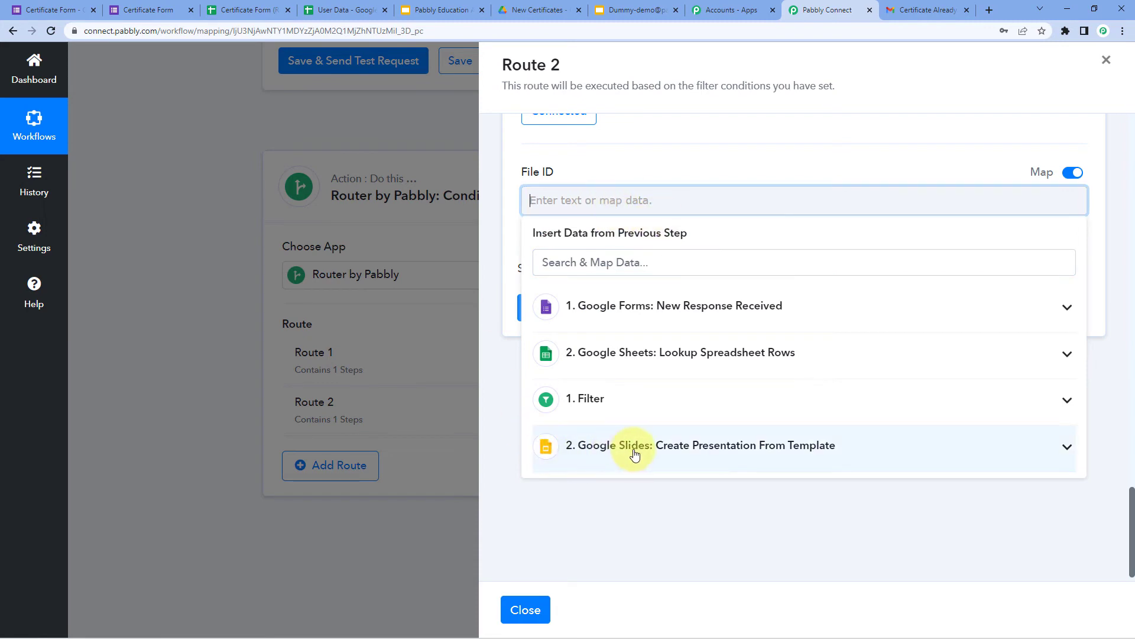
{"action": "left_click", "coordinate": [636, 454]}
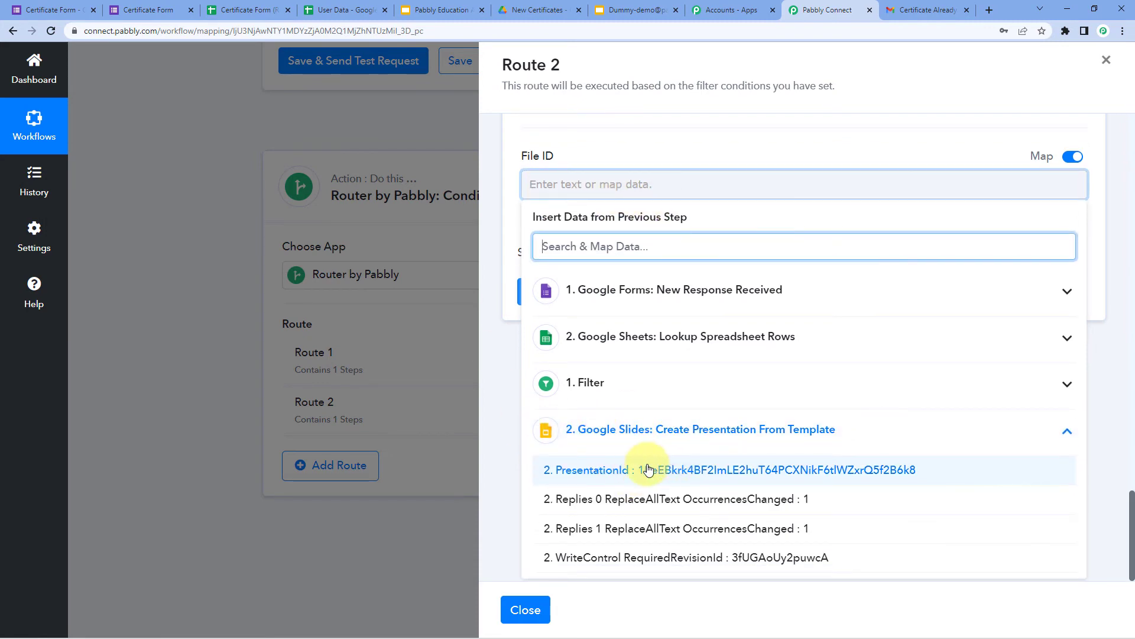
{"action": "left_click", "coordinate": [637, 471]}
{"action": "left_click", "coordinate": [619, 147]}
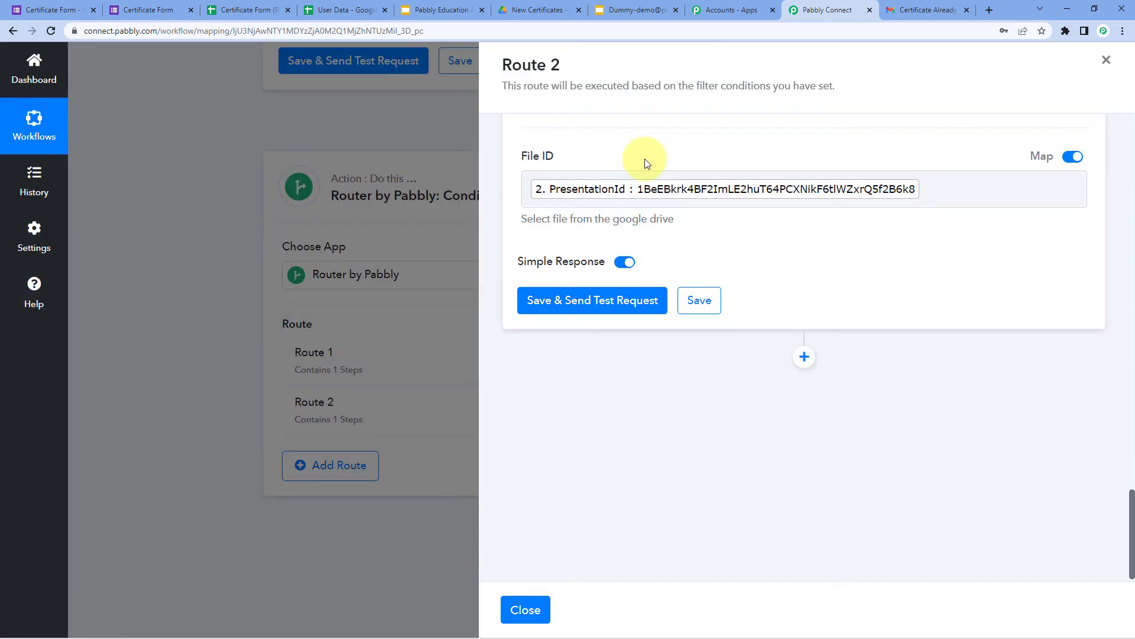
{"action": "left_click", "coordinate": [578, 303]}
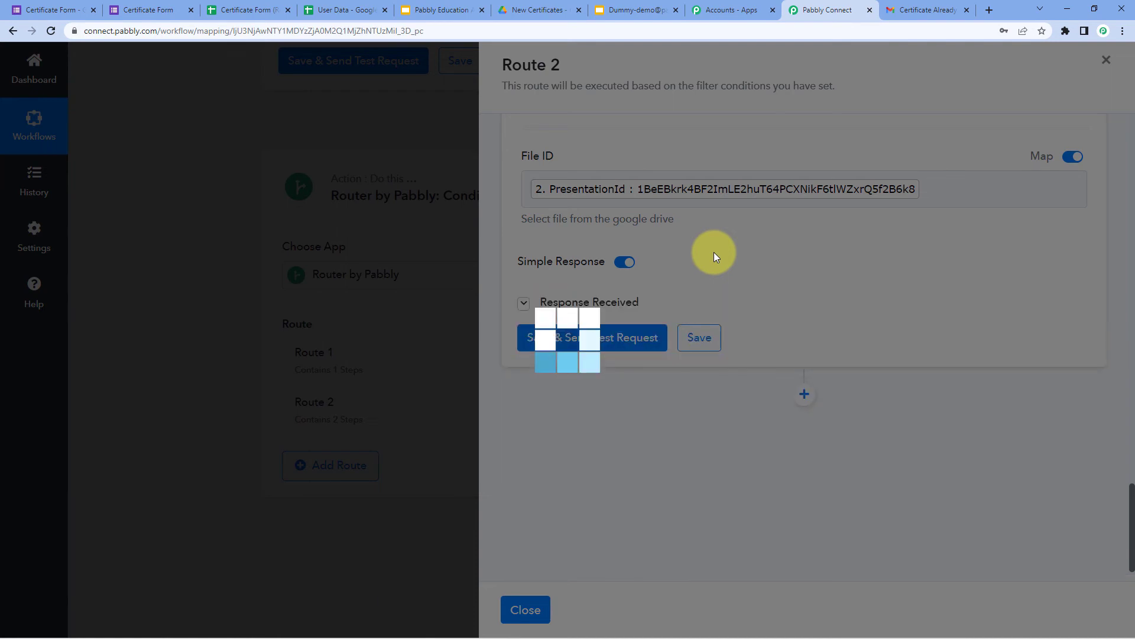
{"action": "scroll", "coordinate": [714, 252], "scroll_direction": "down", "scroll_amount": 2}
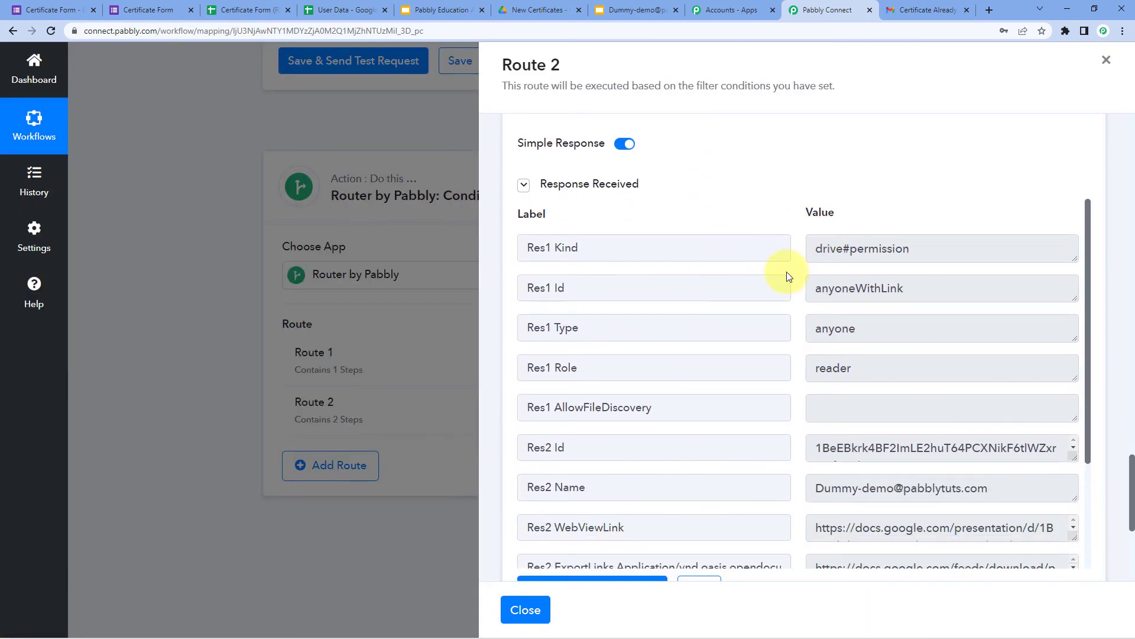
{"action": "scroll", "coordinate": [789, 254], "scroll_direction": "up", "scroll_amount": 4}
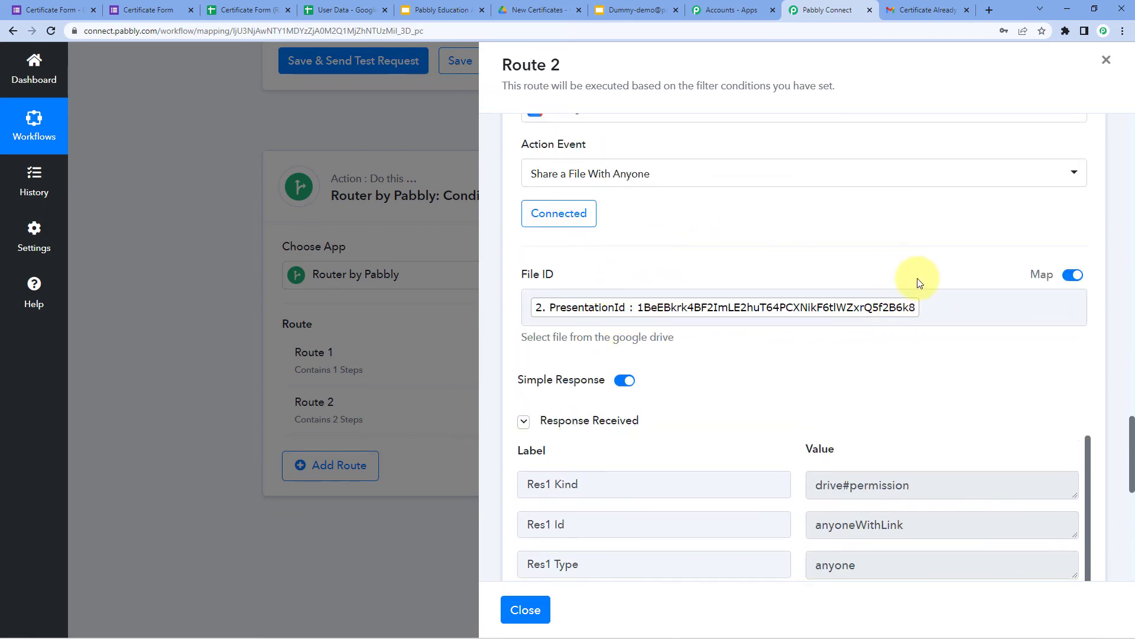
{"action": "left_click", "coordinate": [633, 10]}
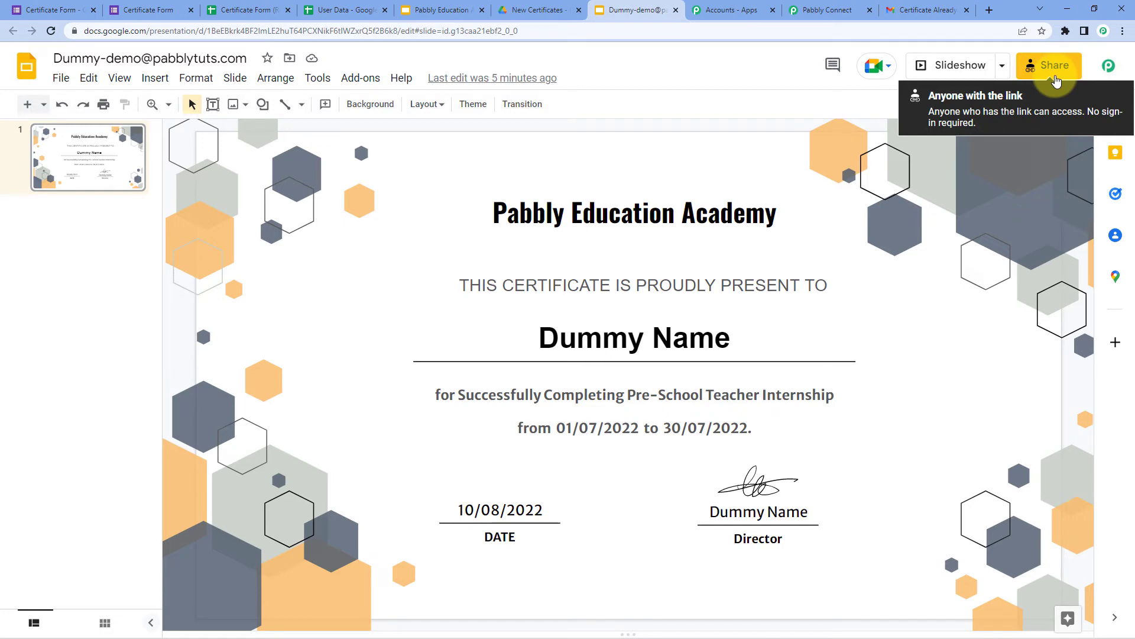
{"action": "left_click", "coordinate": [810, 5]}
{"action": "scroll", "coordinate": [722, 254], "scroll_direction": "down", "scroll_amount": 5}
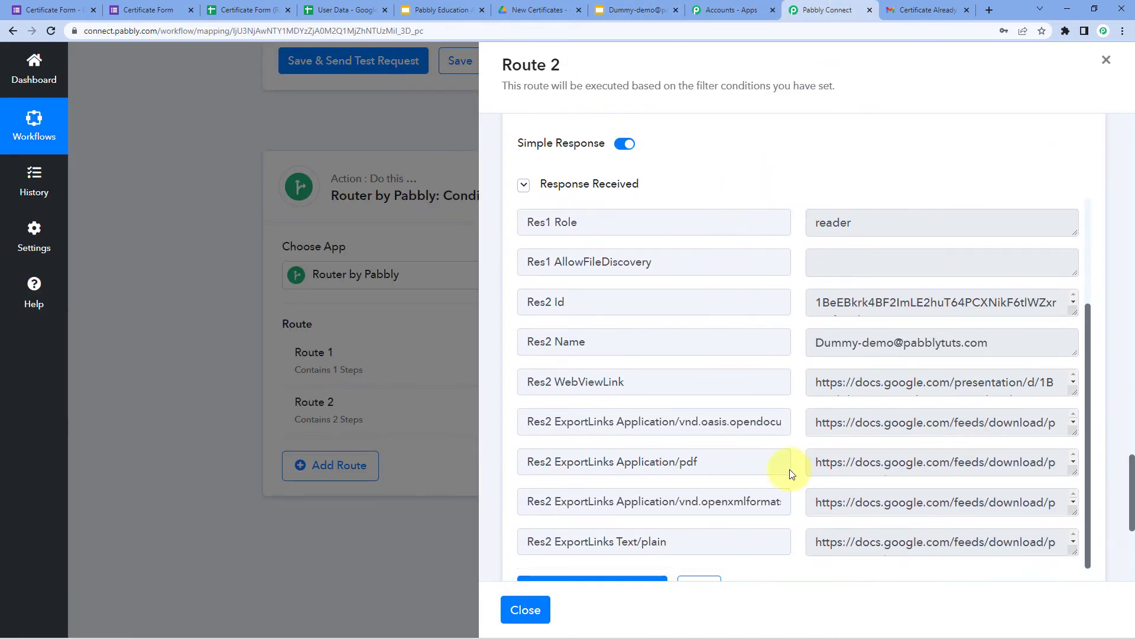
Copy the Res2 ExportLinks Application/pdf URL and load it in a new tab to download the PDF.
{"action": "left_click", "coordinate": [701, 466]}
{"action": "double_click", "coordinate": [701, 465]}
{"action": "left_click_drag", "start_coordinate": [700, 464], "coordinate": [646, 465]}
{"action": "left_click", "coordinate": [915, 467]}
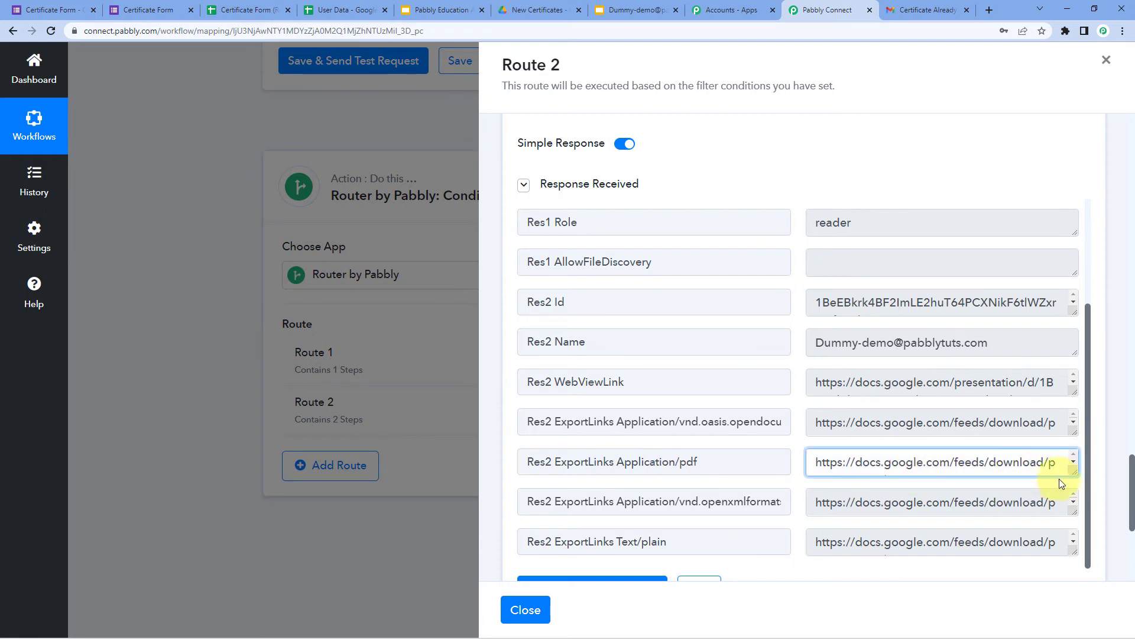
{"action": "left_click_drag", "start_coordinate": [1071, 483], "coordinate": [1074, 540]}
{"action": "left_click_drag", "start_coordinate": [1006, 515], "coordinate": [822, 449]}
{"action": "right_click", "coordinate": [852, 478]}
{"action": "left_click", "coordinate": [867, 486]}
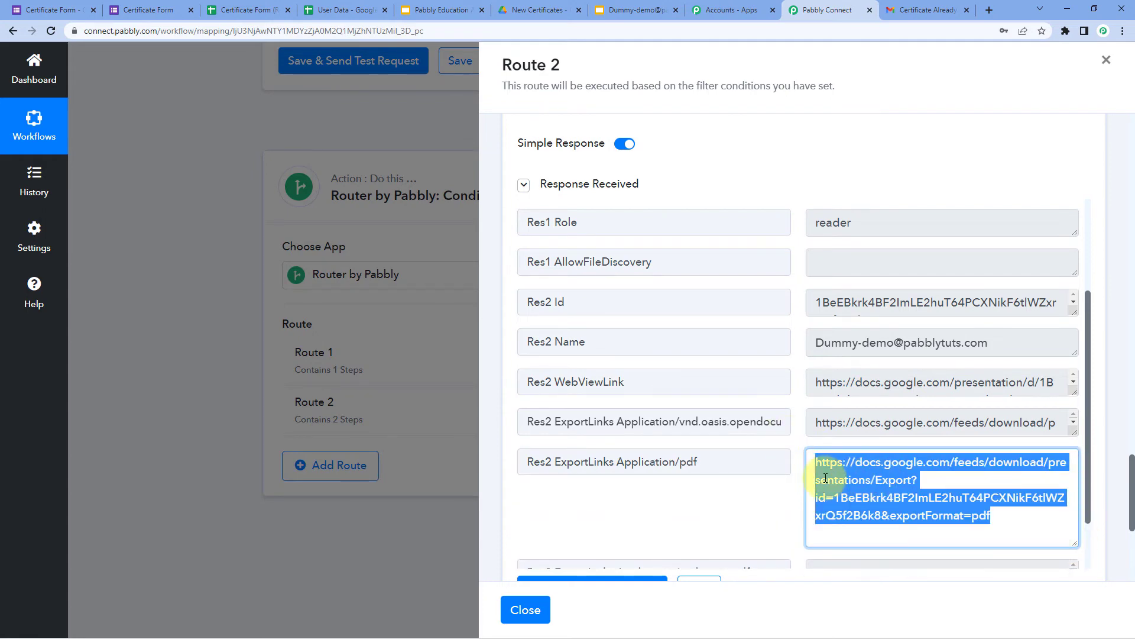
{"action": "left_click", "coordinate": [989, 10]}
{"action": "key", "text": "ctrl+v"}
{"action": "key", "text": "Return"}
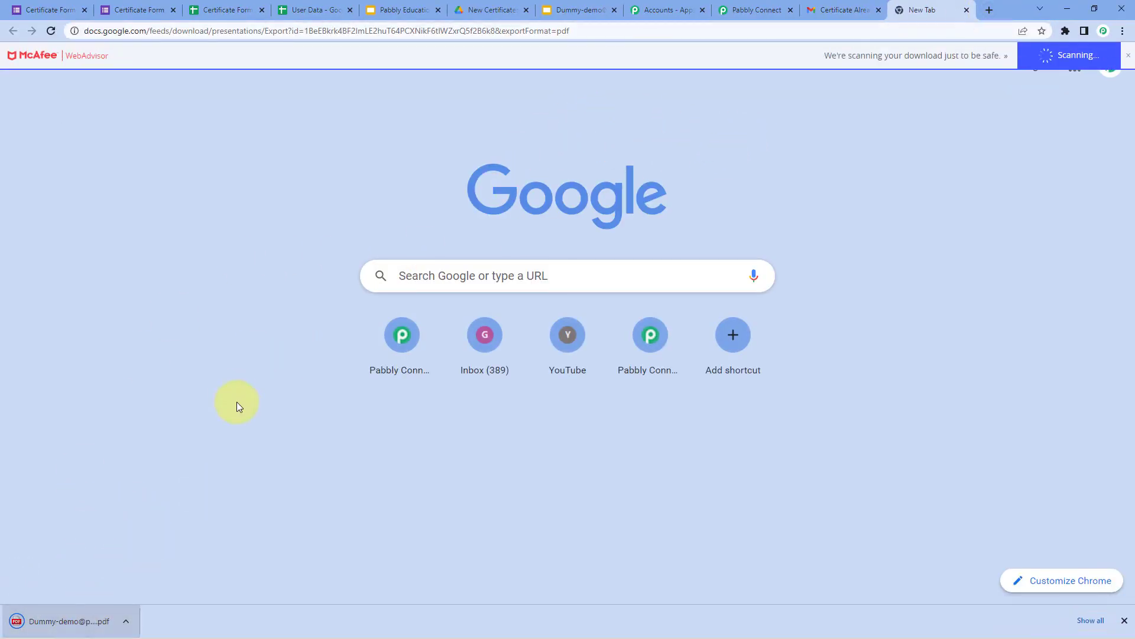
Open the downloaded Dummy Name certificate PDF, then close it and the new tab.
{"action": "left_click", "coordinate": [1128, 55]}
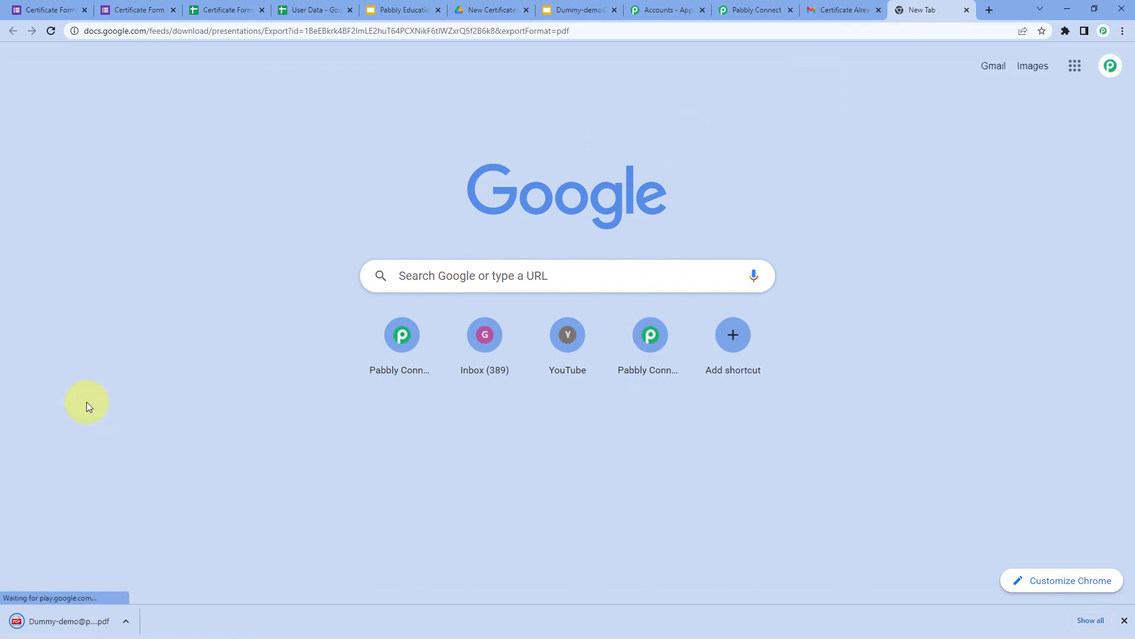
{"action": "left_click", "coordinate": [75, 624]}
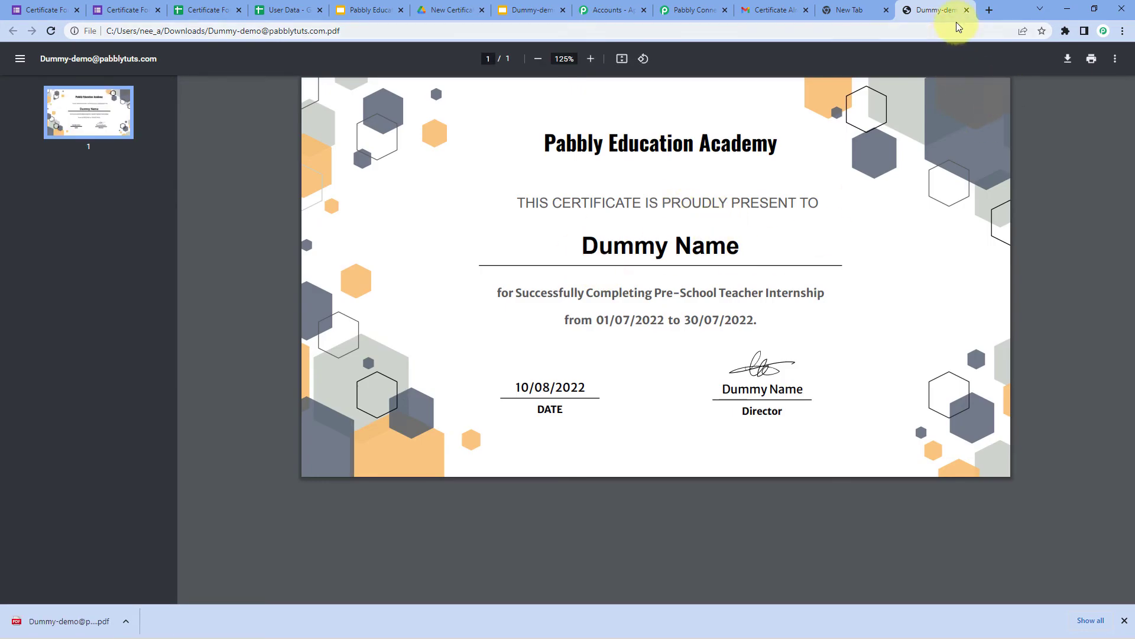
{"action": "left_click", "coordinate": [887, 10]}
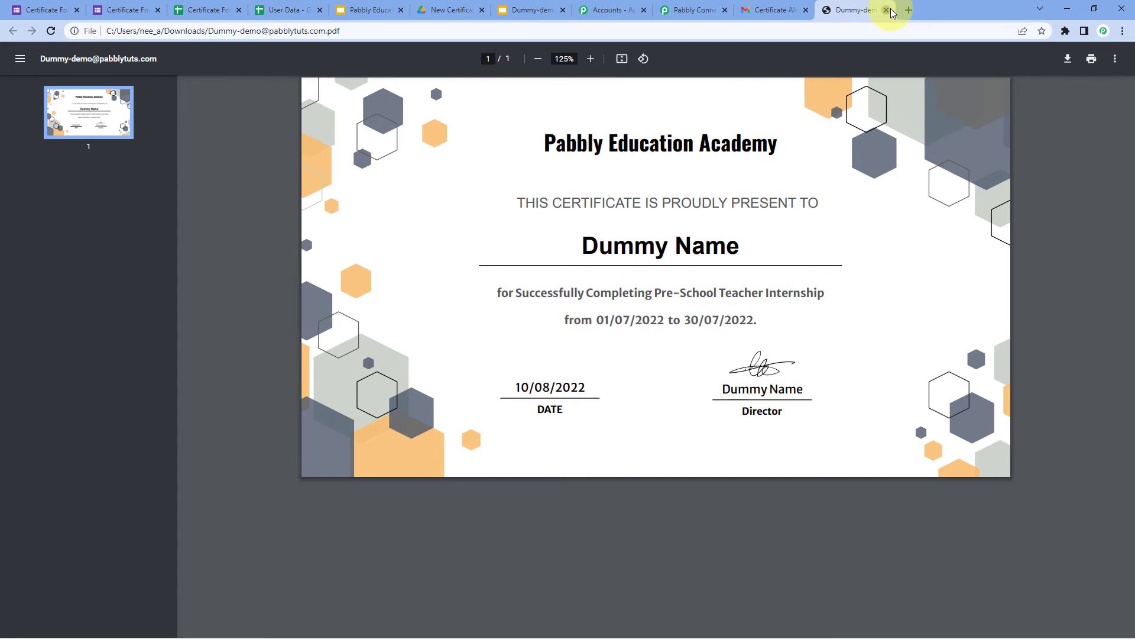
{"action": "left_click", "coordinate": [887, 10]}
{"action": "left_click", "coordinate": [695, 10]}
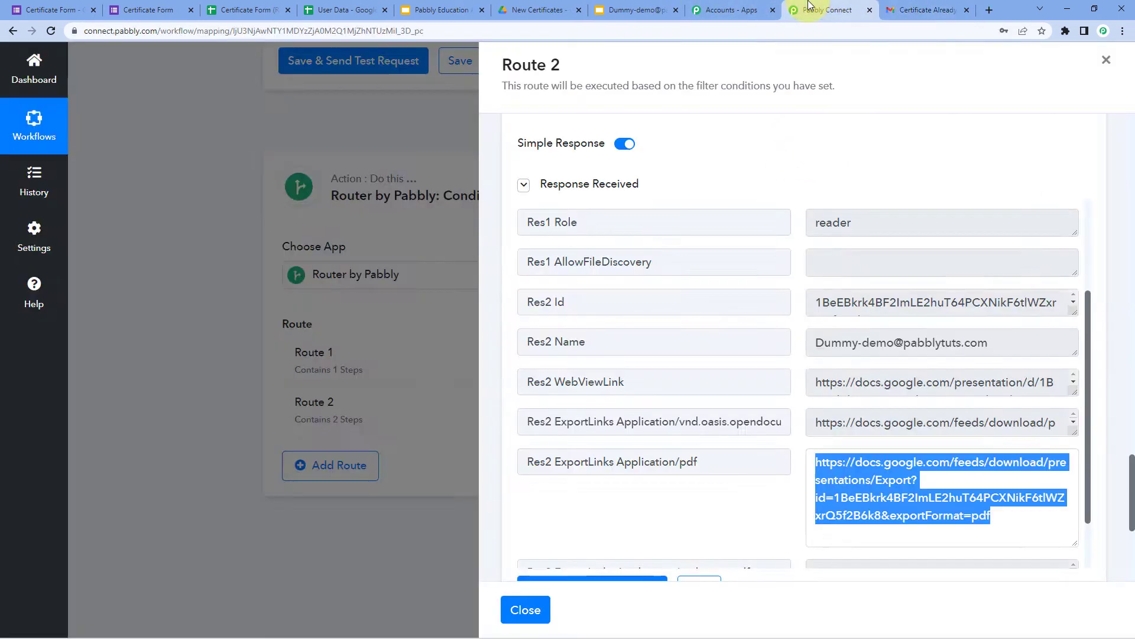
Add a Gmail step with the Send Email action below Route 2's Drive step and connect it.
{"action": "left_click", "coordinate": [754, 179]}
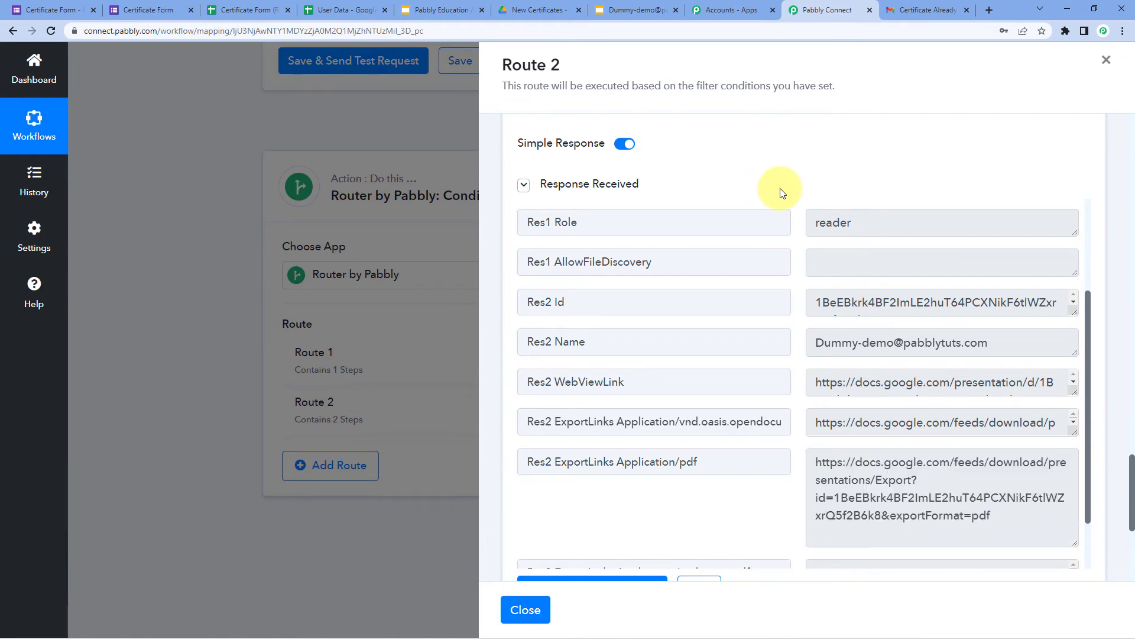
{"action": "scroll", "coordinate": [781, 193], "scroll_direction": "down", "scroll_amount": 5}
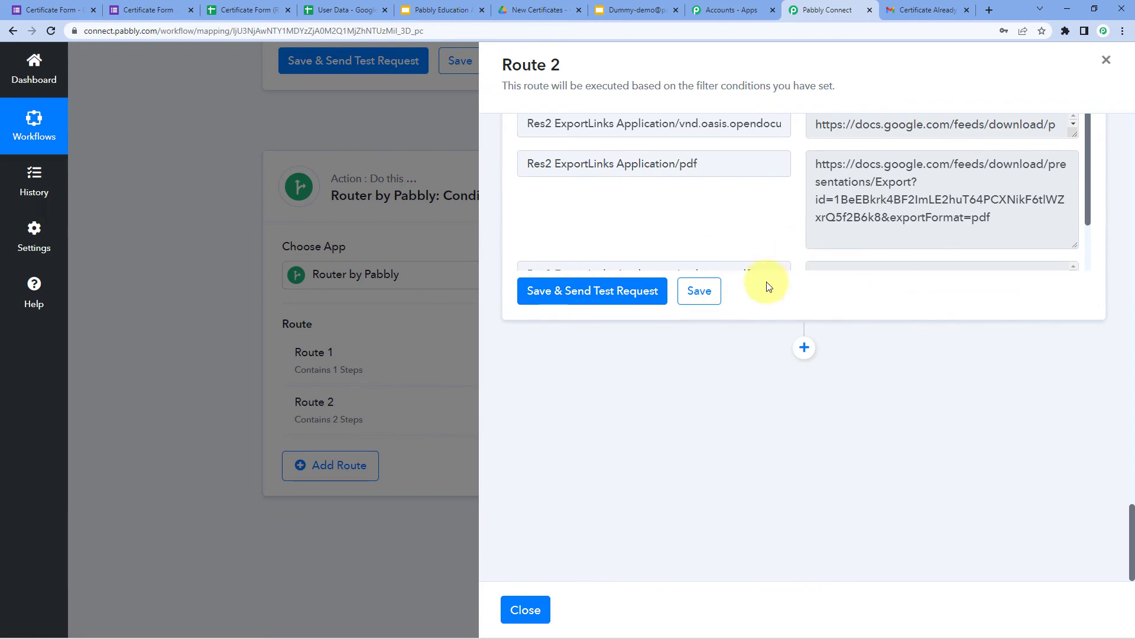
{"action": "left_click", "coordinate": [804, 348]}
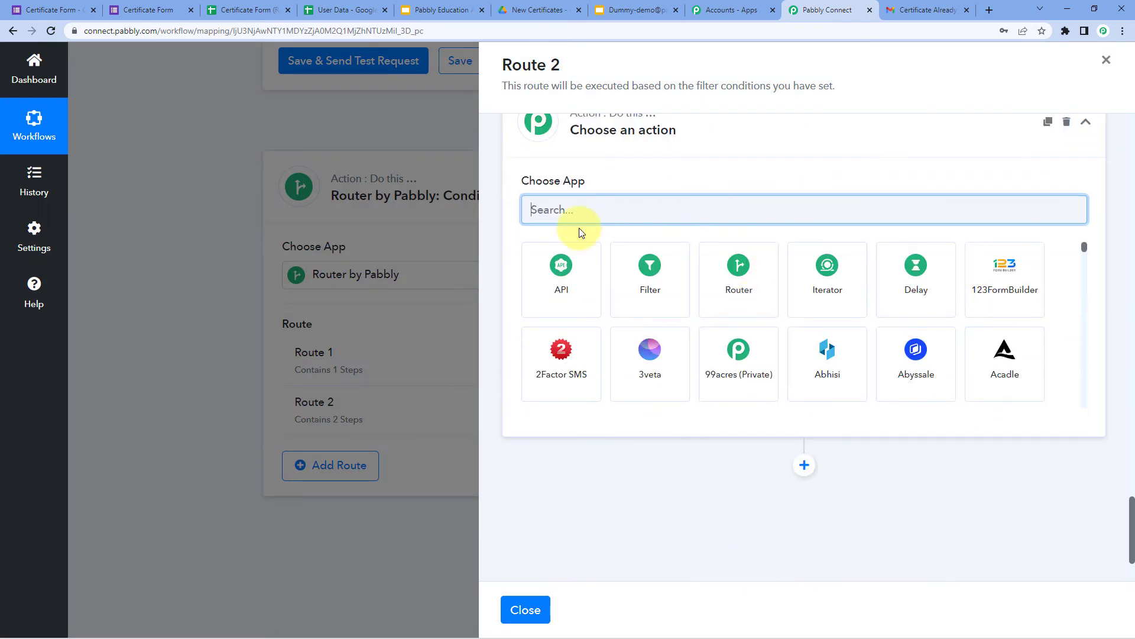
{"action": "type", "text": "Gmail"}
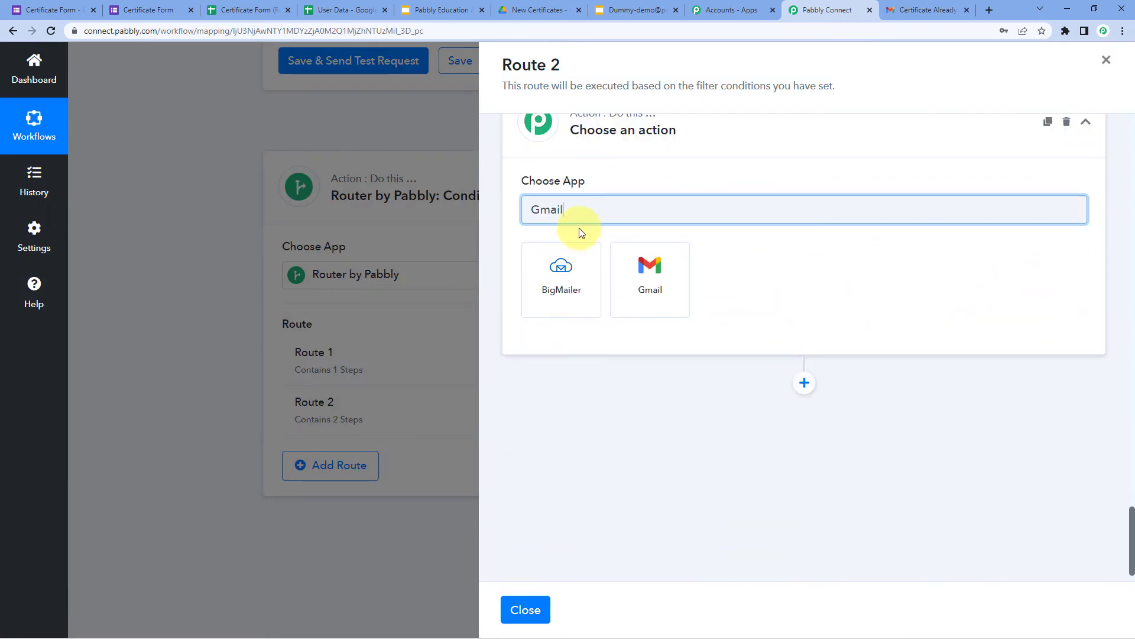
{"action": "left_click", "coordinate": [615, 284]}
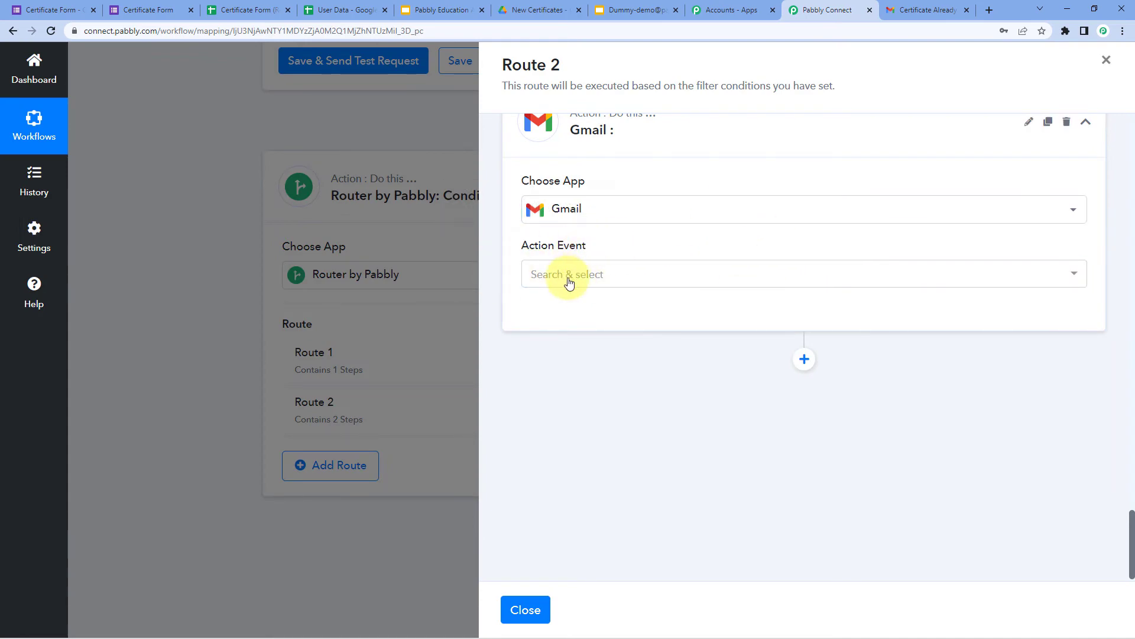
{"action": "left_click", "coordinate": [569, 283]}
{"action": "left_click", "coordinate": [596, 345]}
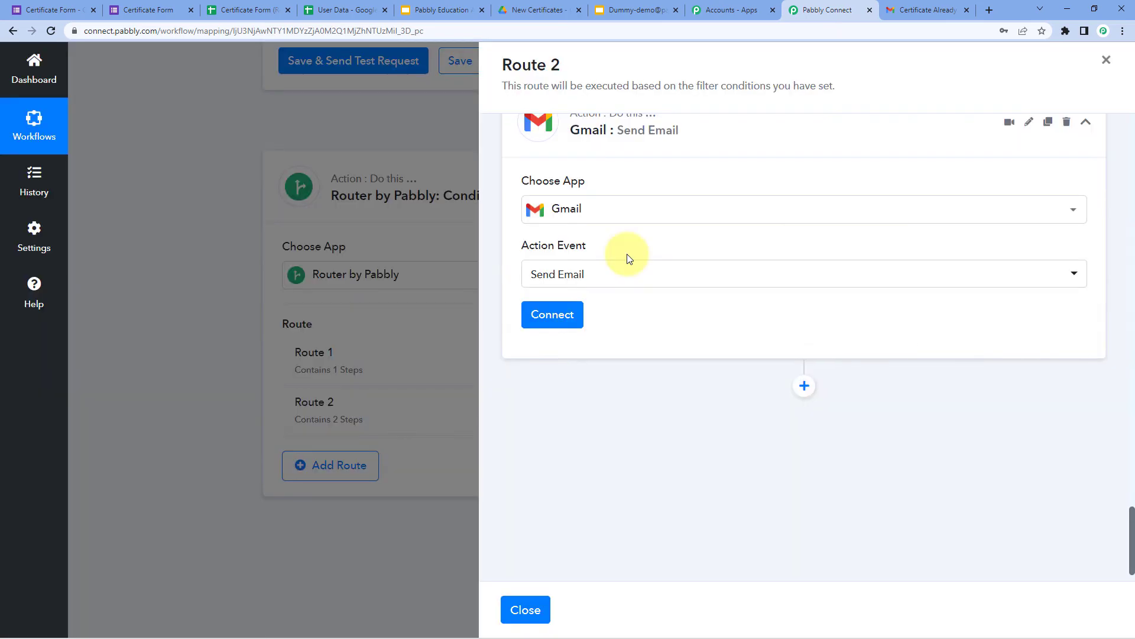
{"action": "left_click", "coordinate": [555, 316]}
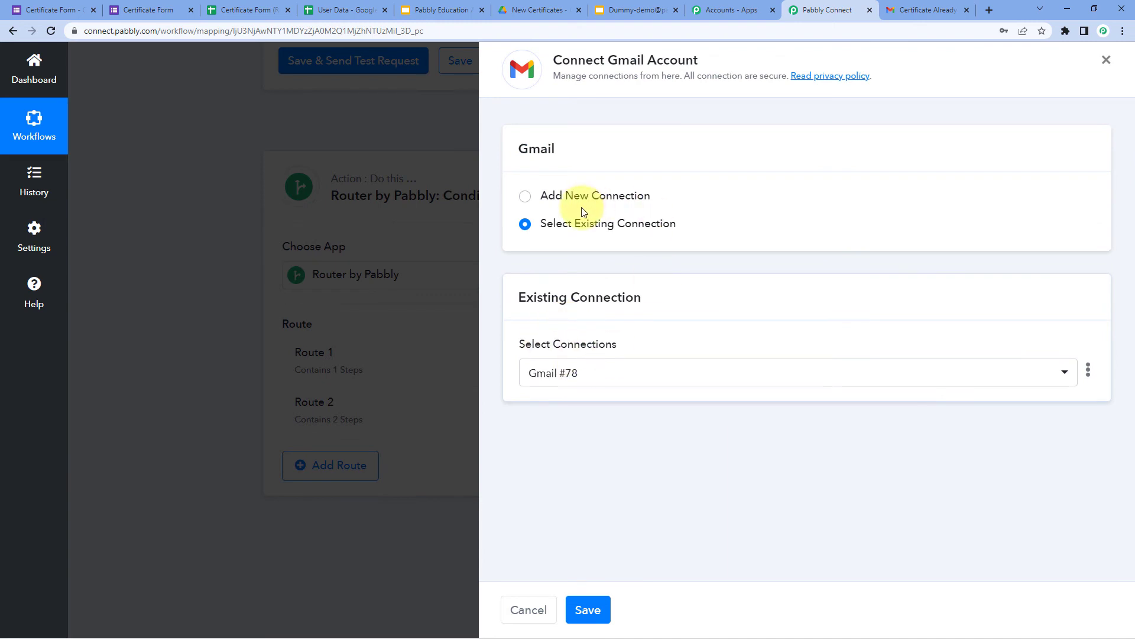
Add a new Gmail connection, choose the Google account and grant Pabbly Connect access.
{"action": "left_click", "coordinate": [523, 197]}
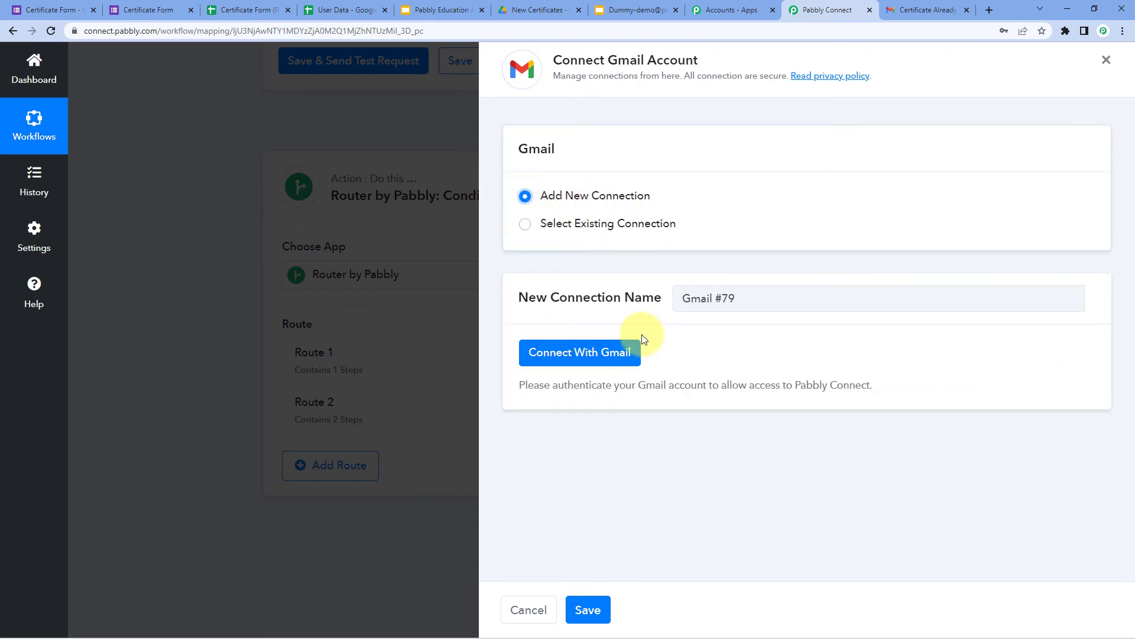
{"action": "left_click", "coordinate": [608, 352]}
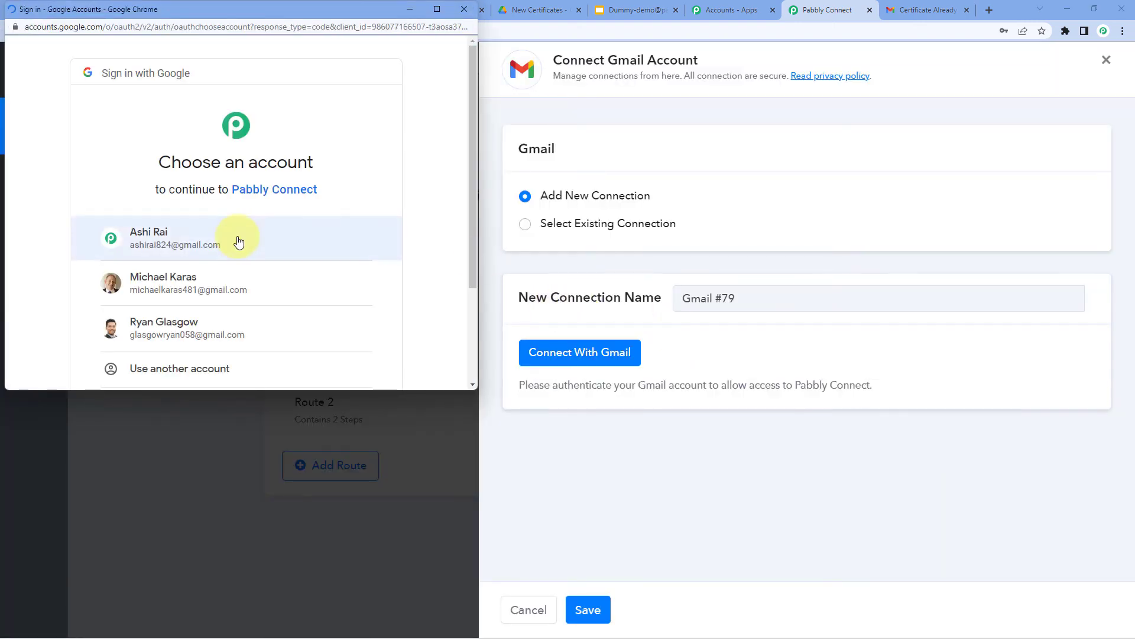
{"action": "left_click", "coordinate": [238, 242]}
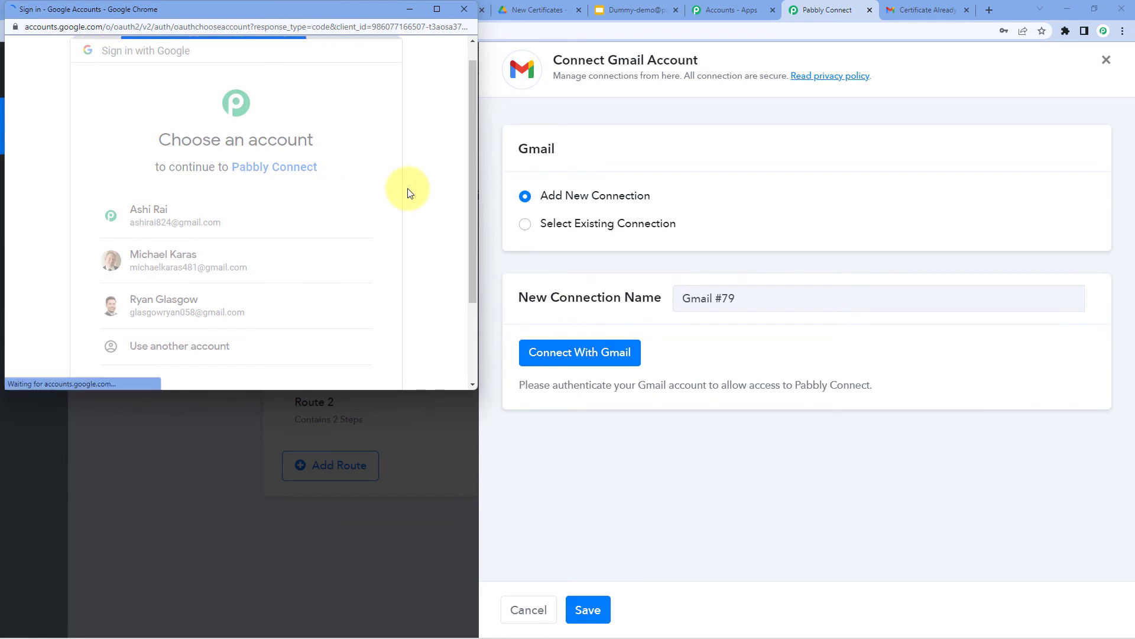
{"action": "scroll", "coordinate": [369, 208], "scroll_direction": "down", "scroll_amount": 4}
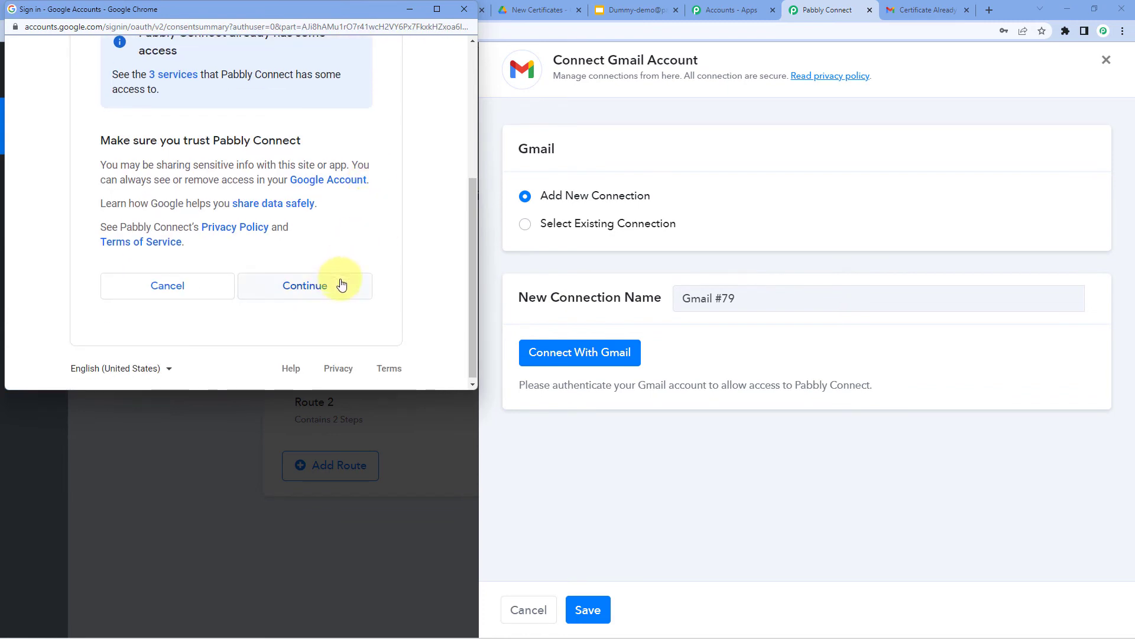
{"action": "left_click", "coordinate": [341, 285]}
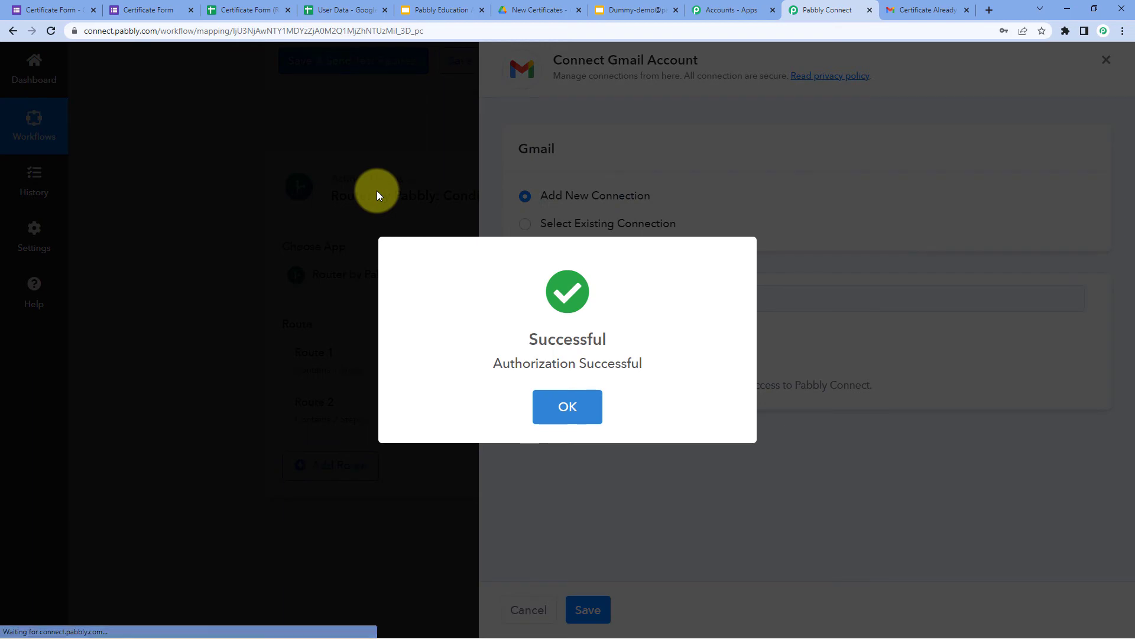
{"action": "scroll", "coordinate": [523, 347], "scroll_direction": "down", "scroll_amount": 2}
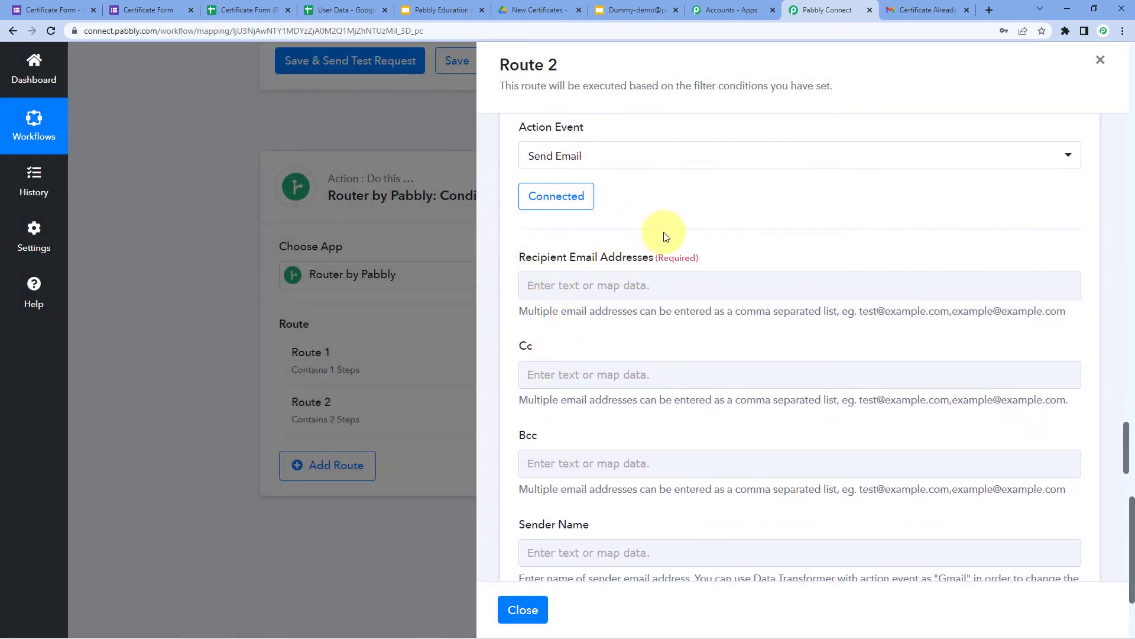
Map the Google Form's Email response into Recipient Email Addresses.
{"action": "left_click", "coordinate": [562, 286]}
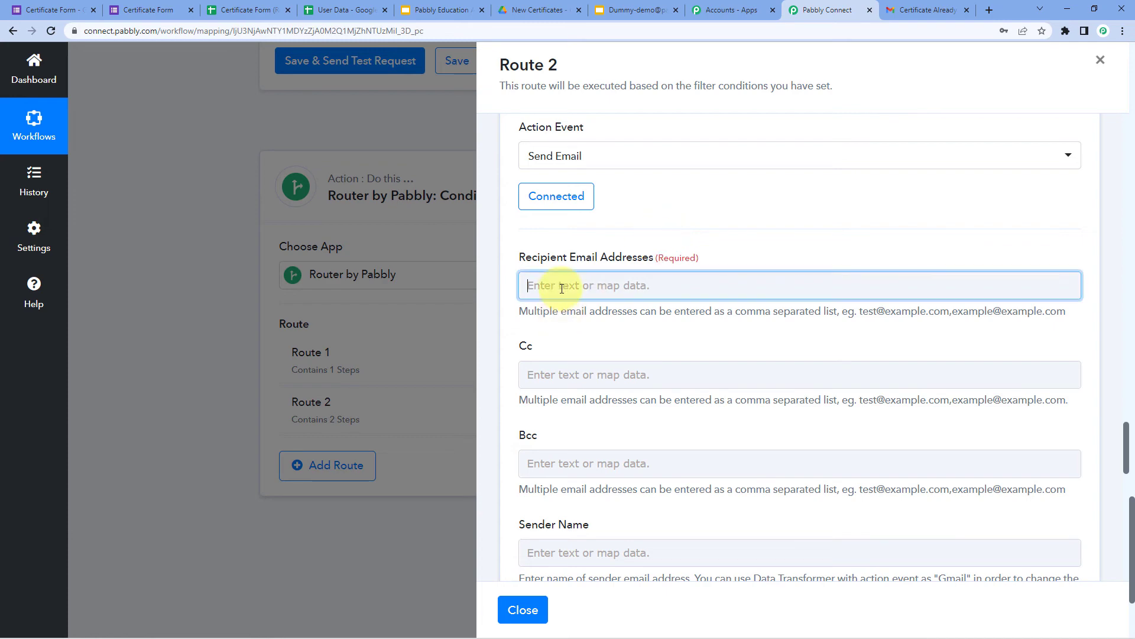
{"action": "left_click", "coordinate": [643, 385]}
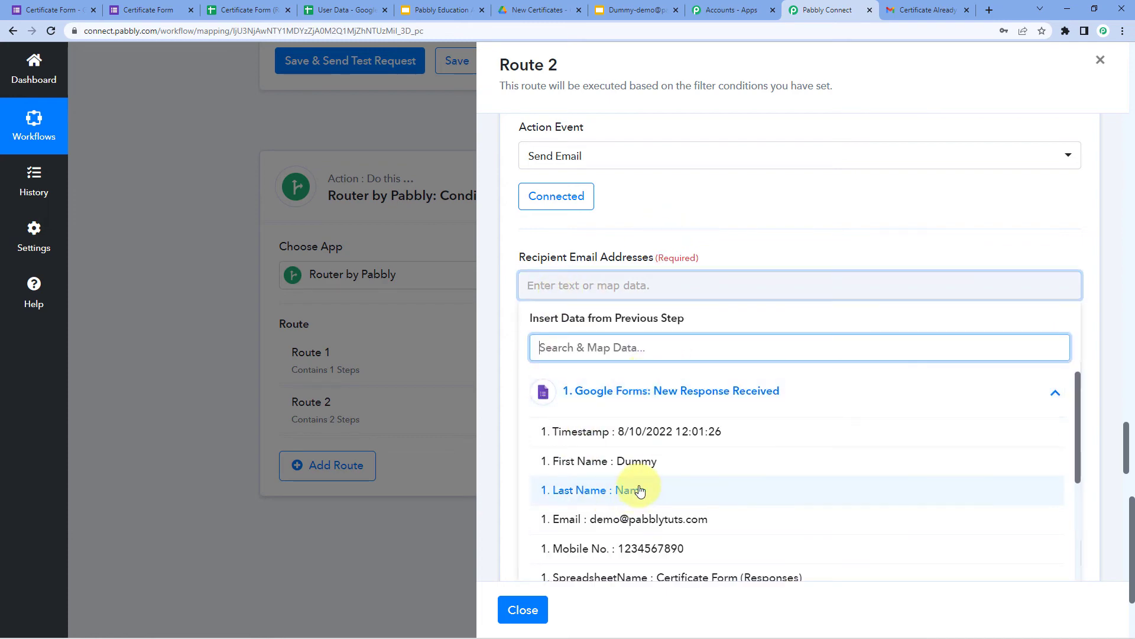
{"action": "left_click", "coordinate": [633, 519]}
{"action": "left_click", "coordinate": [636, 239]}
{"action": "scroll", "coordinate": [621, 230], "scroll_direction": "down", "scroll_amount": 5}
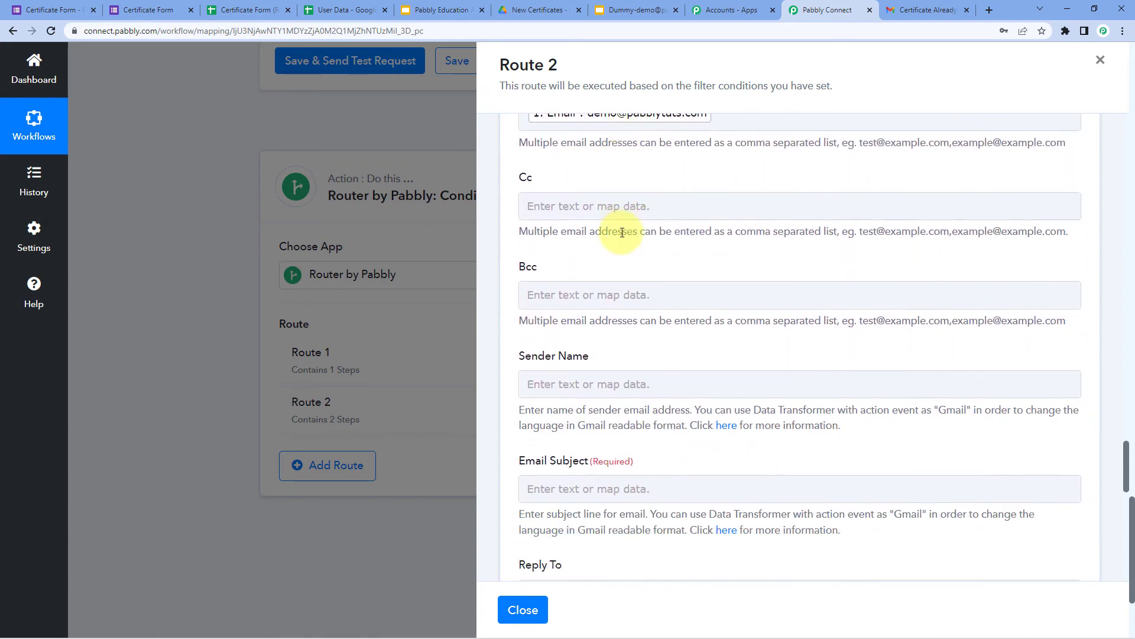
Set the Sender Name to 'Pabbly'.
{"action": "left_click", "coordinate": [568, 270]}
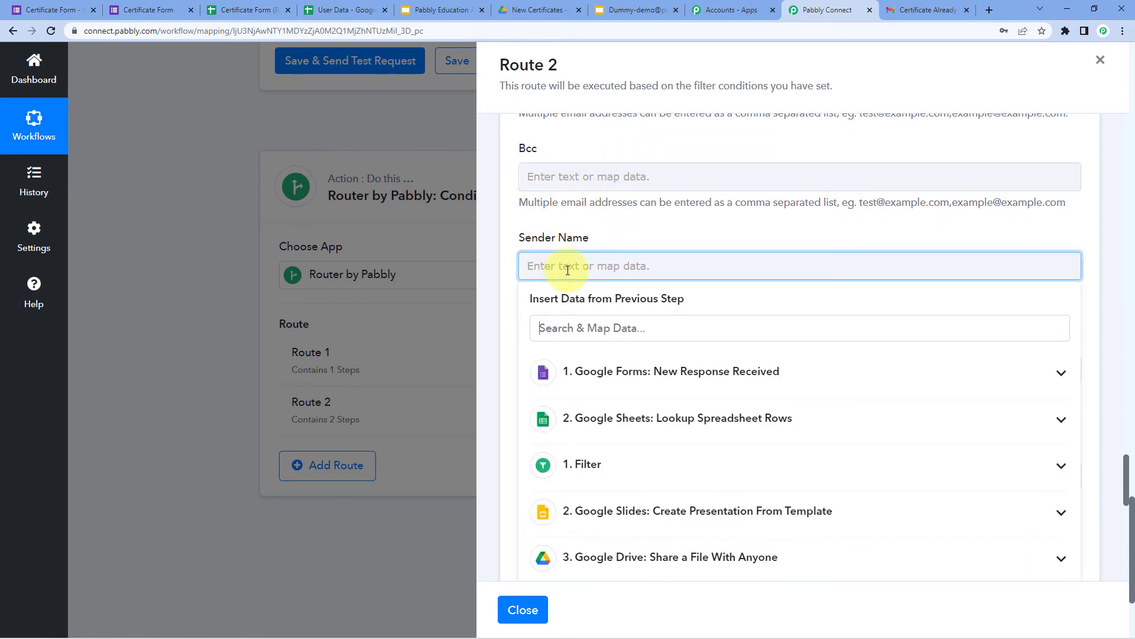
{"action": "type", "text": "Pabbly"}
{"action": "left_click", "coordinate": [627, 225]}
{"action": "scroll", "coordinate": [606, 279], "scroll_direction": "down", "scroll_amount": 1}
Set the Email Subject to 'Training Certificate'.
{"action": "left_click", "coordinate": [621, 308]}
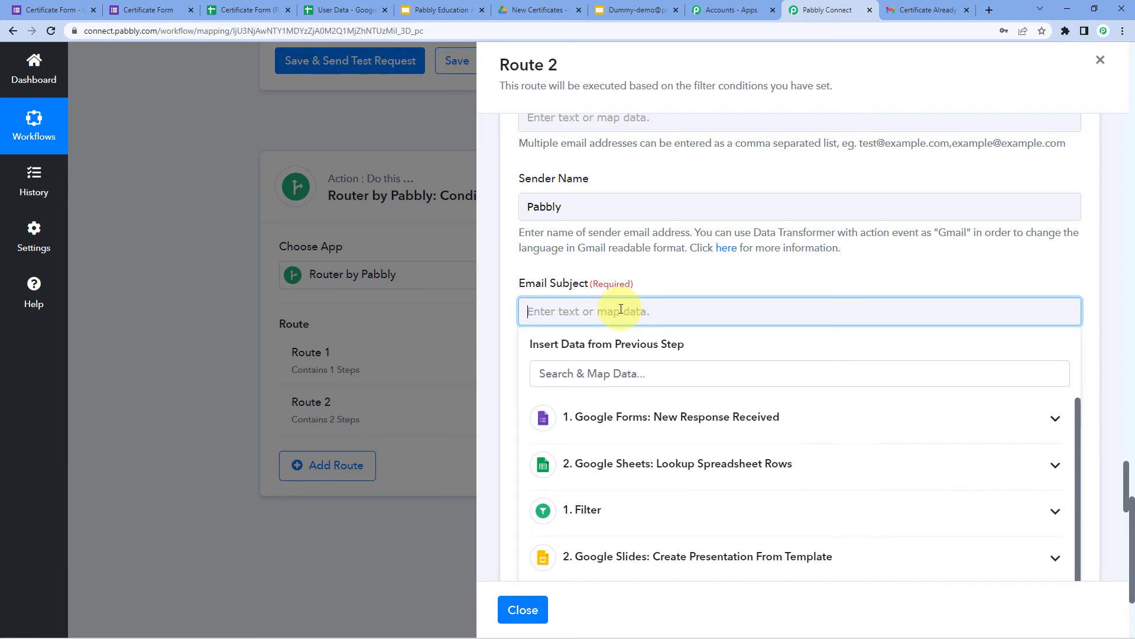
{"action": "type", "text": "Training Certificate"}
{"action": "left_click", "coordinate": [526, 287]}
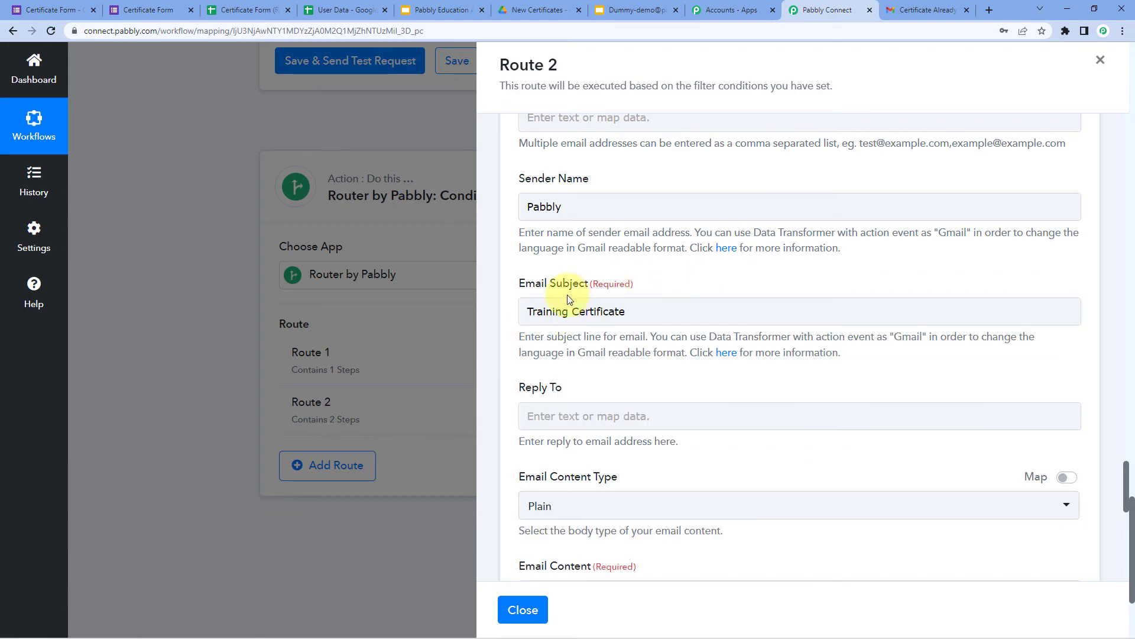
{"action": "scroll", "coordinate": [597, 301], "scroll_direction": "down", "scroll_amount": 2}
{"action": "scroll", "coordinate": [591, 296], "scroll_direction": "down", "scroll_amount": 2}
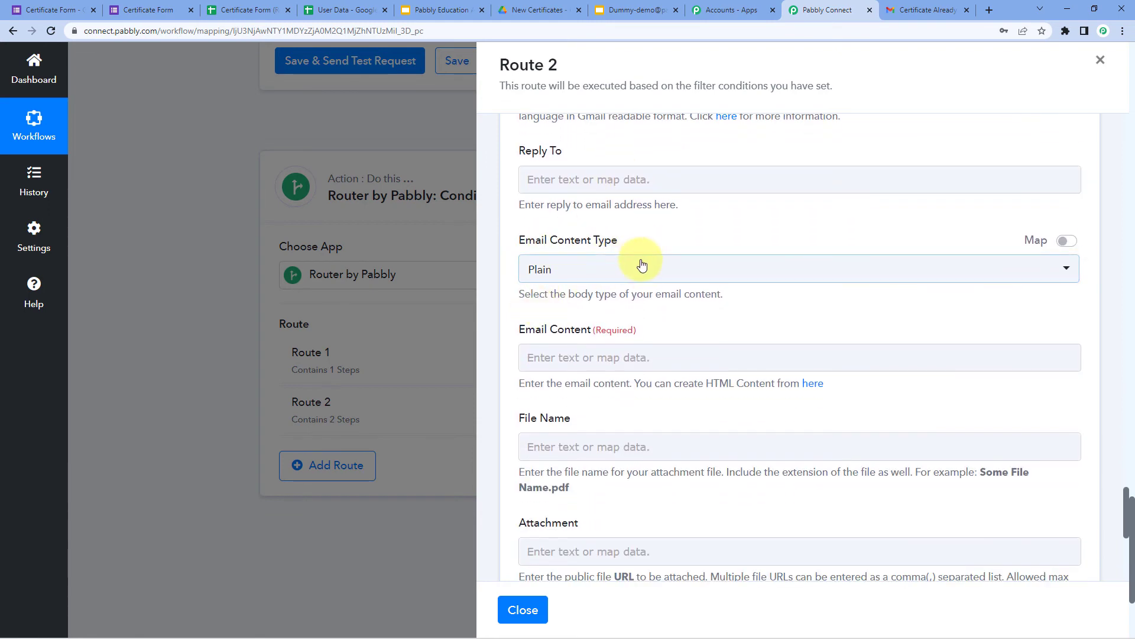
{"action": "scroll", "coordinate": [583, 278], "scroll_direction": "down", "scroll_amount": 2}
{"action": "left_click", "coordinate": [585, 243]}
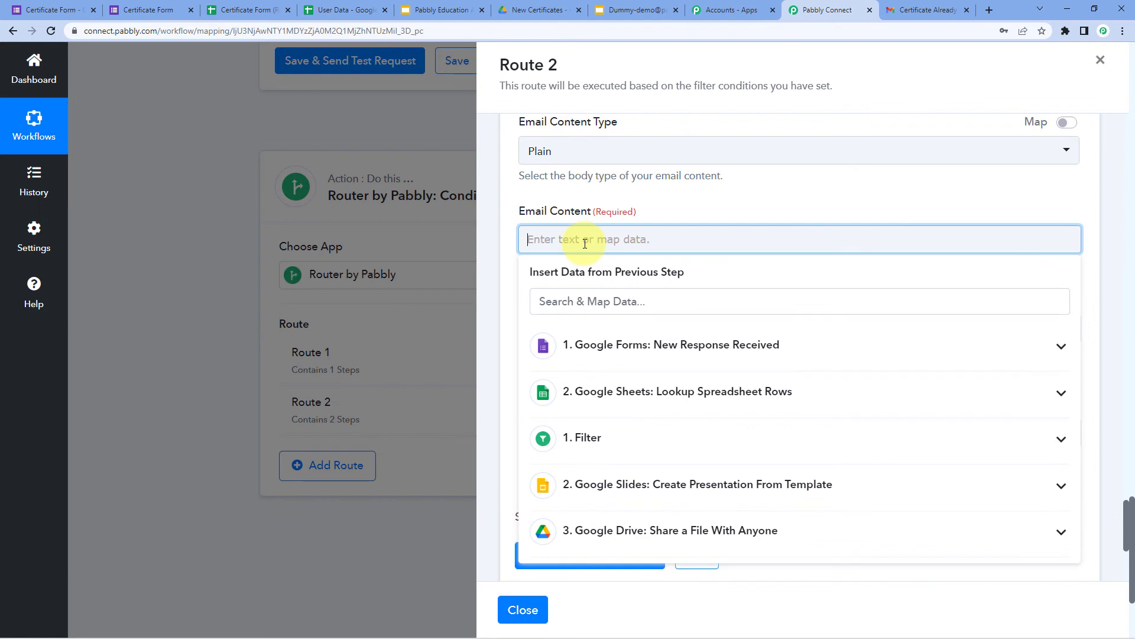
Begin the email body with 'Hello' followed by the mapped Google Forms First Name and a comma.
{"action": "type", "text": "Hello"}
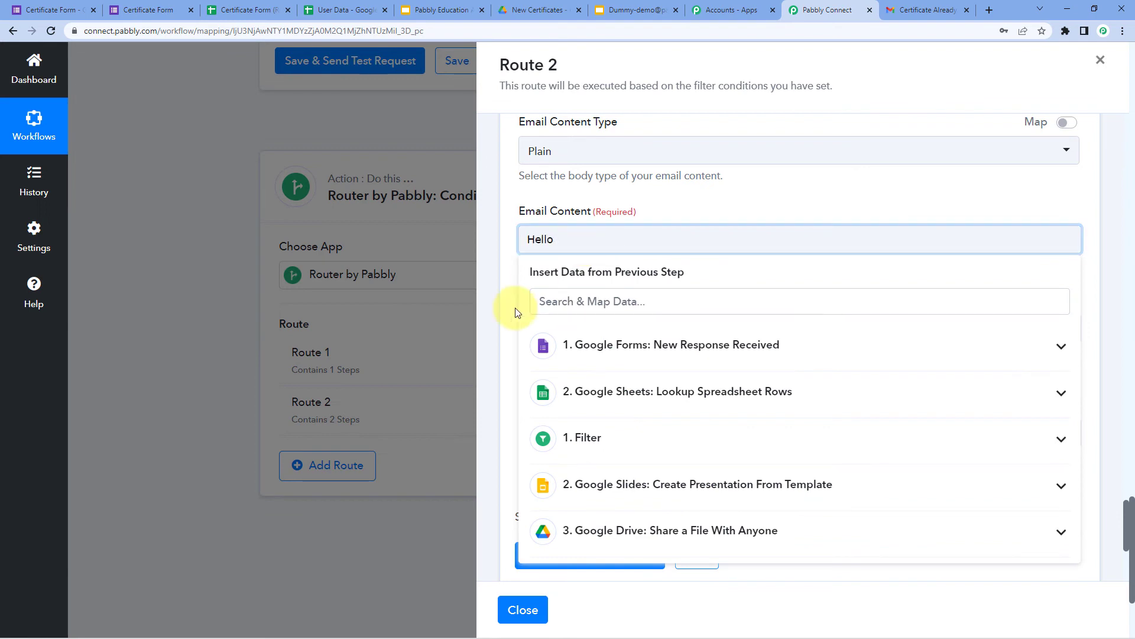
{"action": "left_click", "coordinate": [600, 349]}
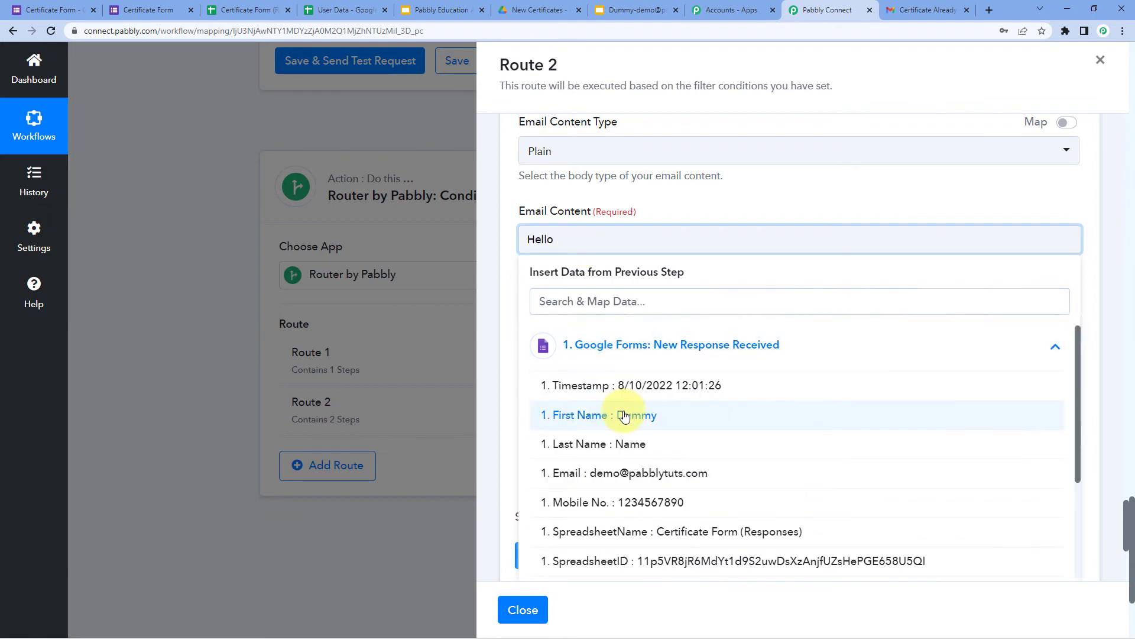
{"action": "left_click", "coordinate": [625, 417]}
{"action": "type", "text": ","}
{"action": "key", "text": "Return"}
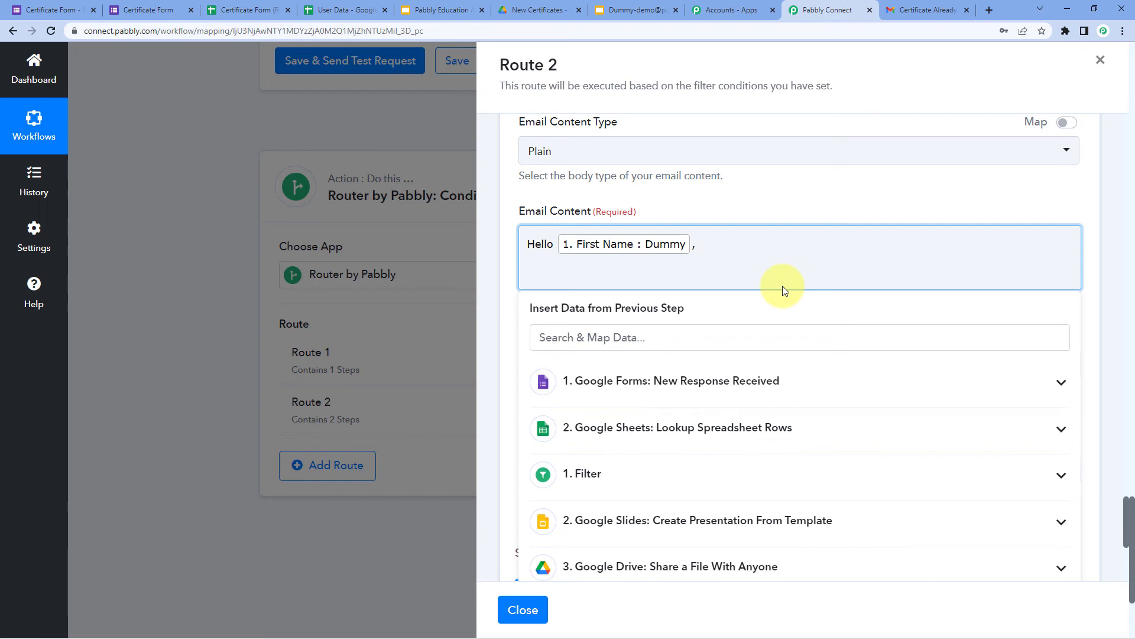
Add lines saying it was great having them and the certificate is attached, signed 'Thank You' / 'Regards'.
{"action": "type", "text": "It was great to have you as a traine with us."}
{"action": "key", "text": "Return"}
{"action": "type", "text": "Please fin your training certificate attached below."}
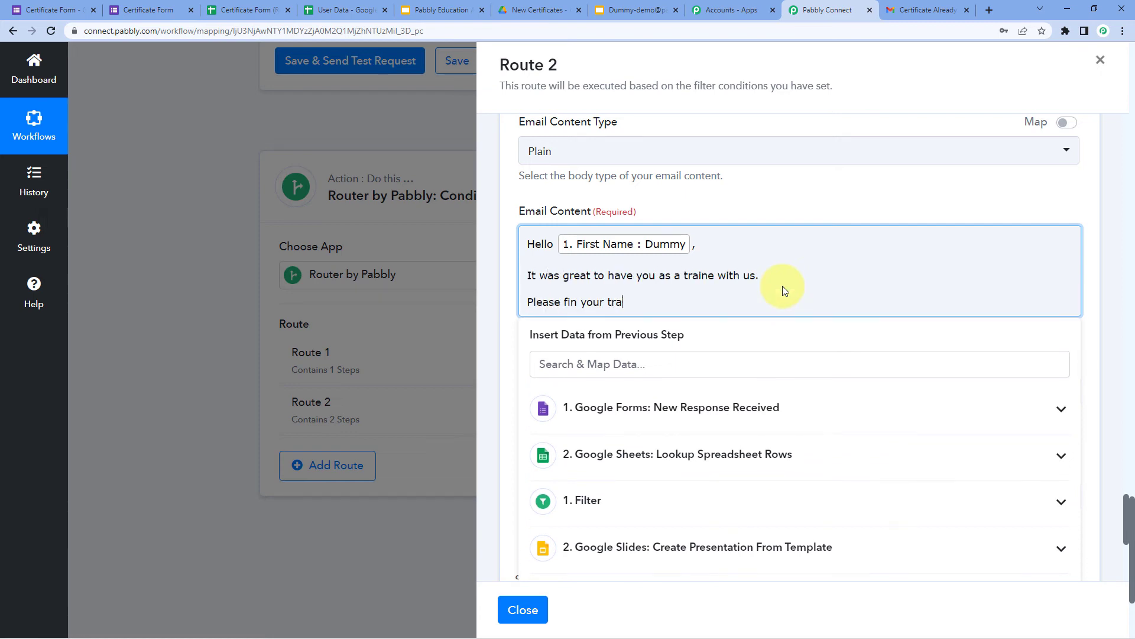
{"action": "key", "text": "Return"}
{"action": "type", "text": "Thank You"}
{"action": "key", "text": "Return"}
{"action": "type", "text": "Regards"}
{"action": "left_click", "coordinate": [685, 208]}
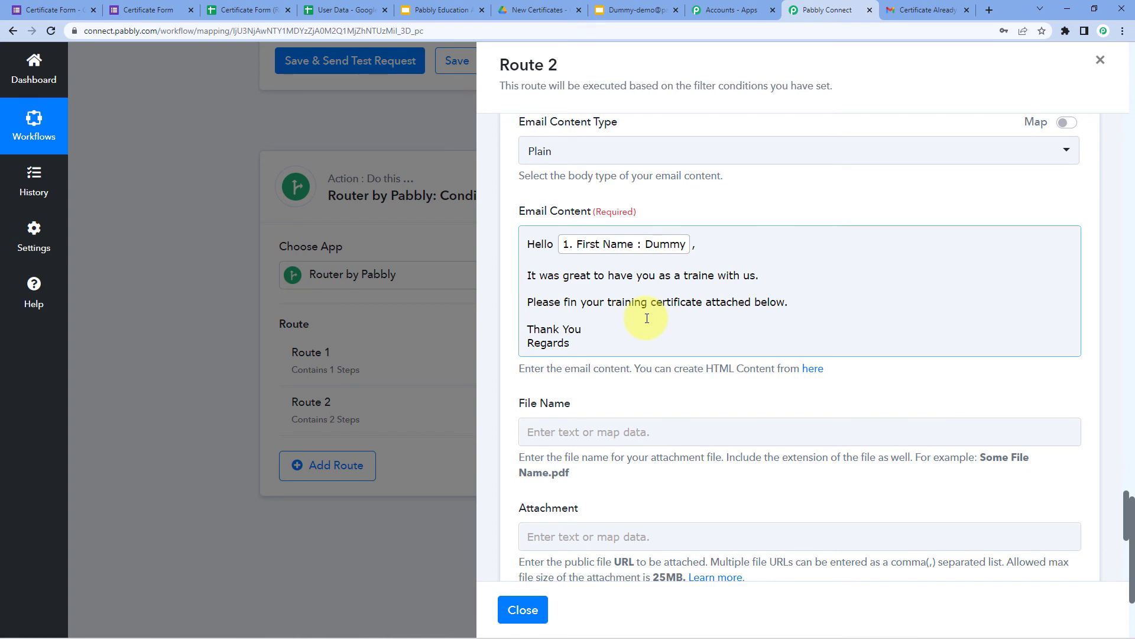
{"action": "left_click", "coordinate": [710, 201]}
{"action": "scroll", "coordinate": [579, 310], "scroll_direction": "down", "scroll_amount": 2}
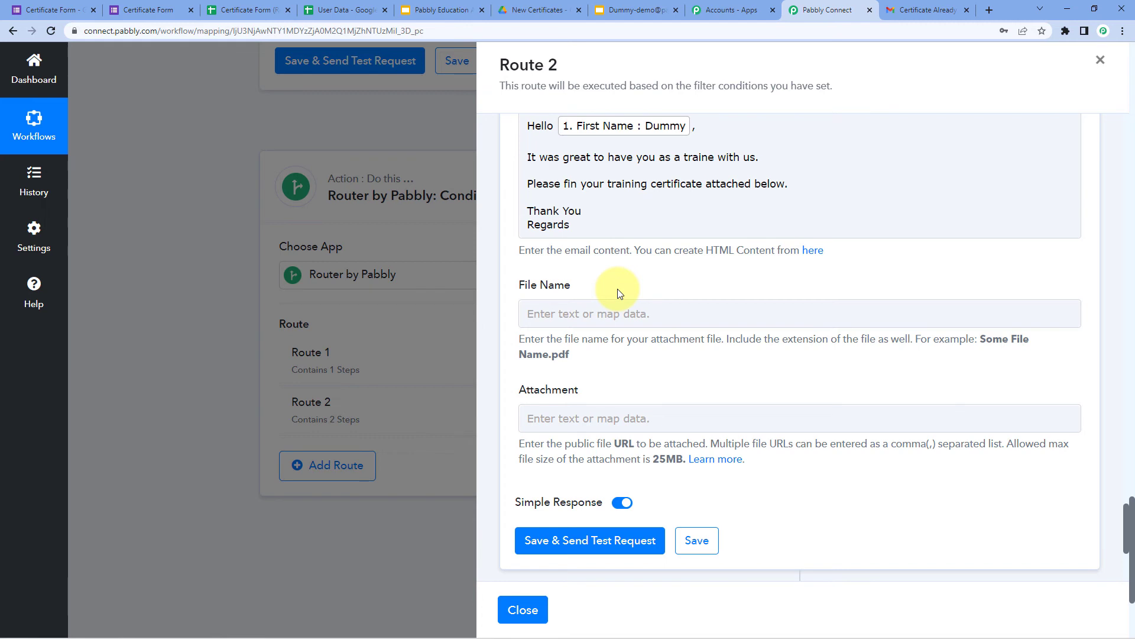
Enter 'Training Certificate' as the attachment File Name.
{"action": "left_click", "coordinate": [596, 311]}
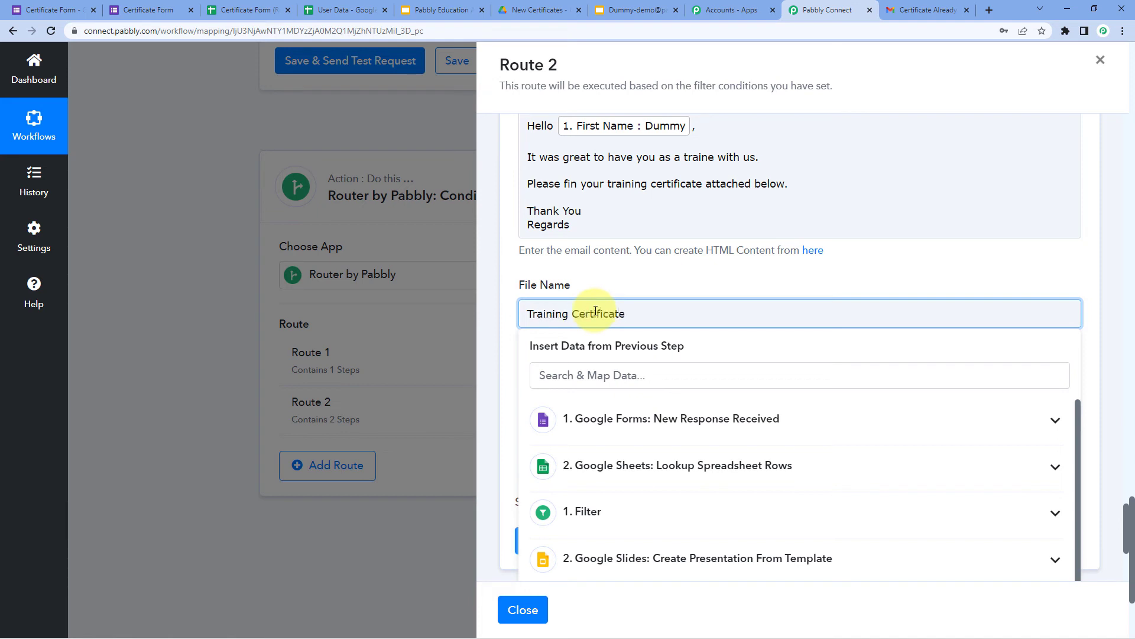
{"action": "left_click", "coordinate": [606, 288]}
{"action": "scroll", "coordinate": [620, 309], "scroll_direction": "down", "scroll_amount": 1}
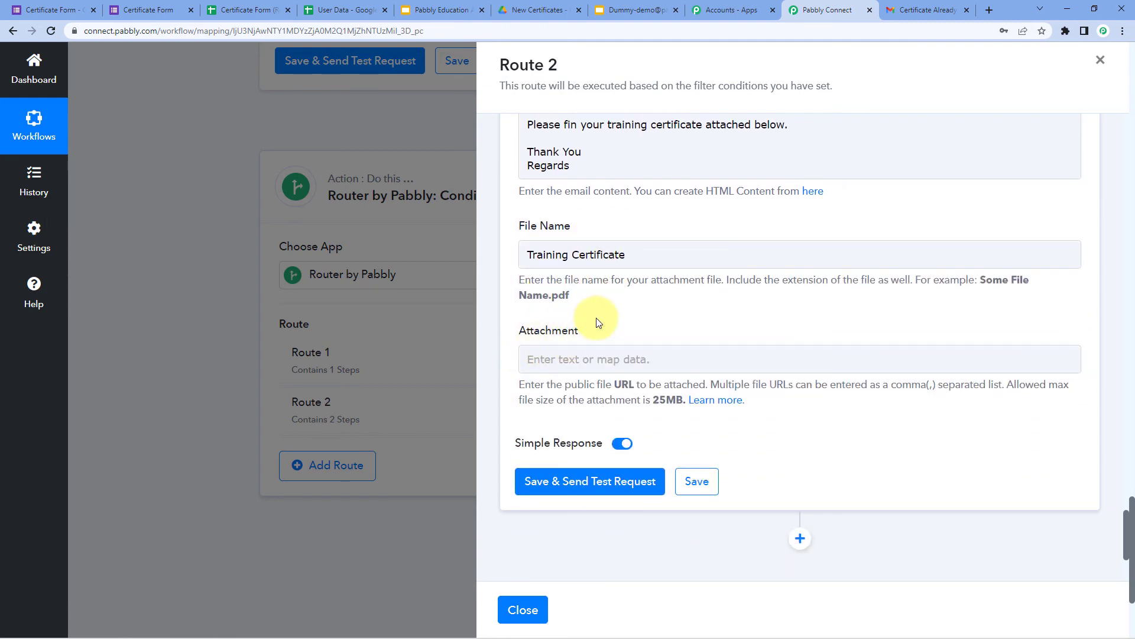
Map Google Drive's Res2 ExportLinks Application/pdf link into the Attachment field.
{"action": "left_click", "coordinate": [591, 360]}
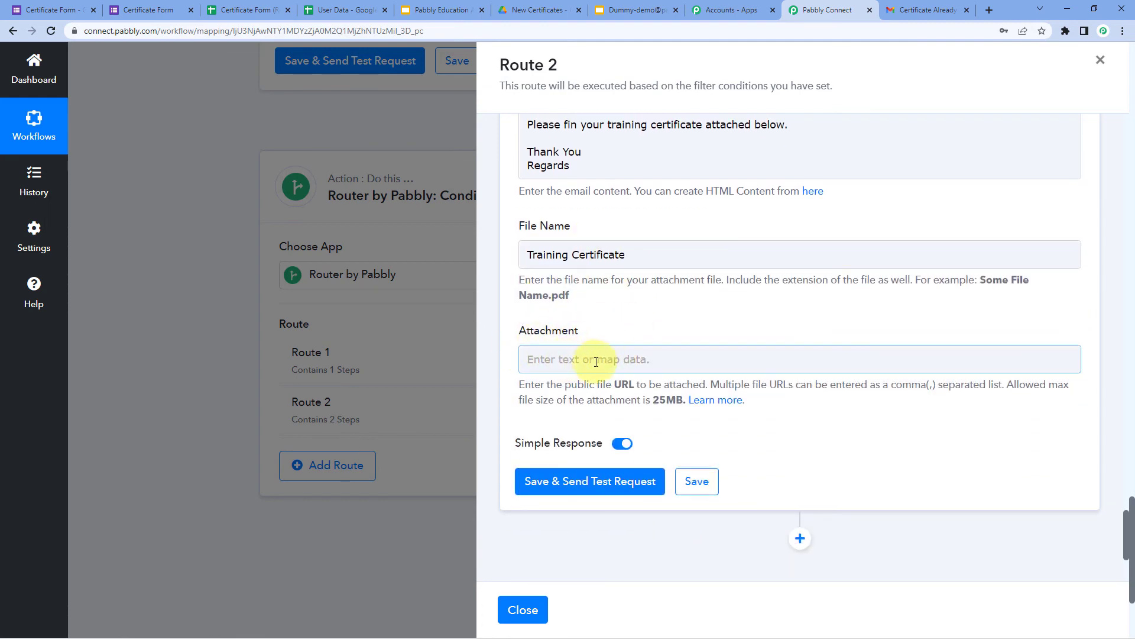
{"action": "scroll", "coordinate": [596, 362], "scroll_direction": "up", "scroll_amount": 15}
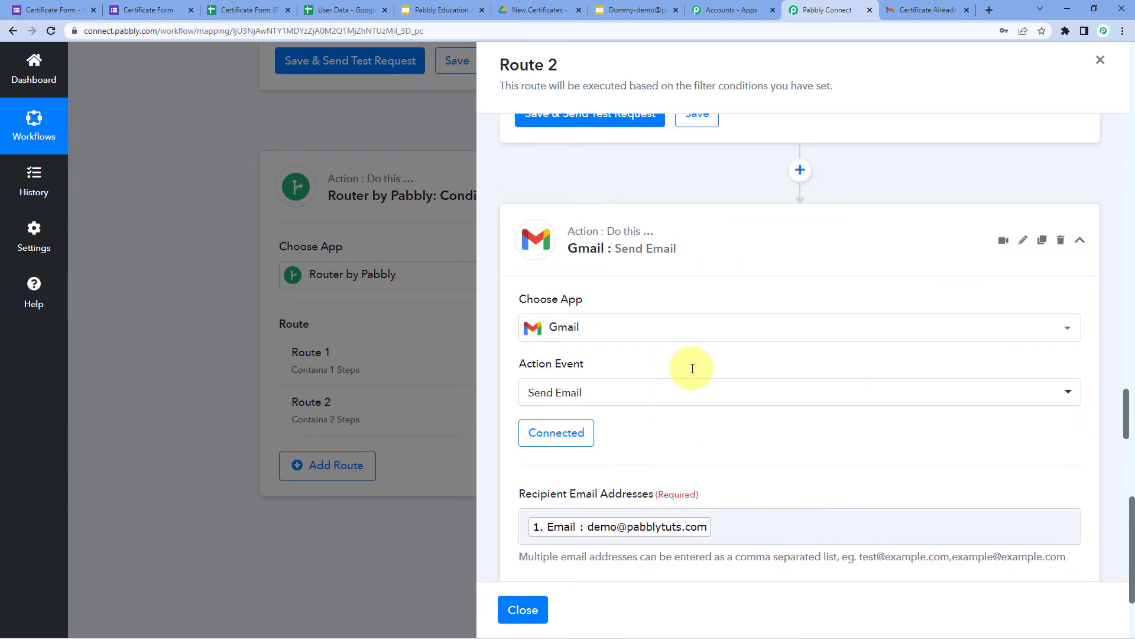
{"action": "scroll", "coordinate": [692, 368], "scroll_direction": "up", "scroll_amount": 10}
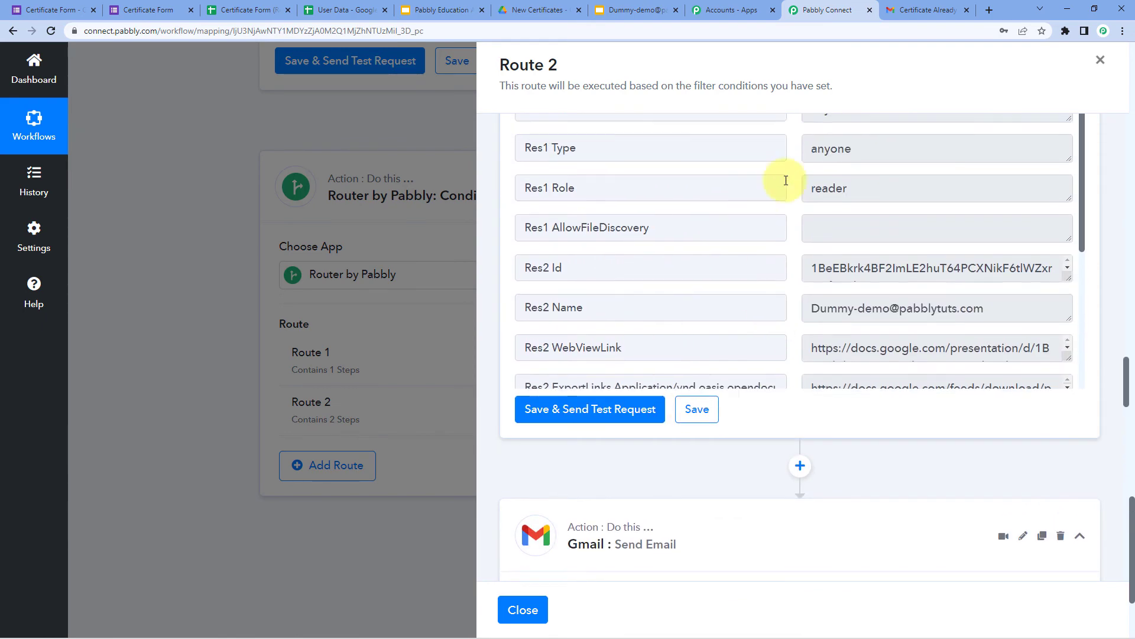
{"action": "scroll", "coordinate": [792, 196], "scroll_direction": "up", "scroll_amount": 5}
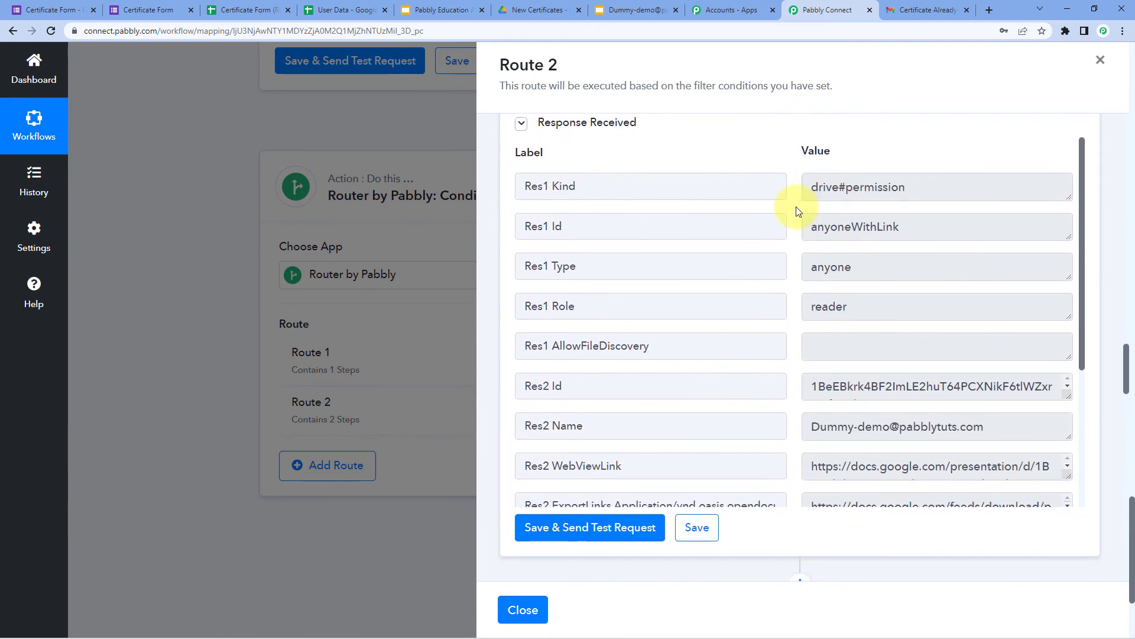
{"action": "scroll", "coordinate": [732, 229], "scroll_direction": "down", "scroll_amount": 4}
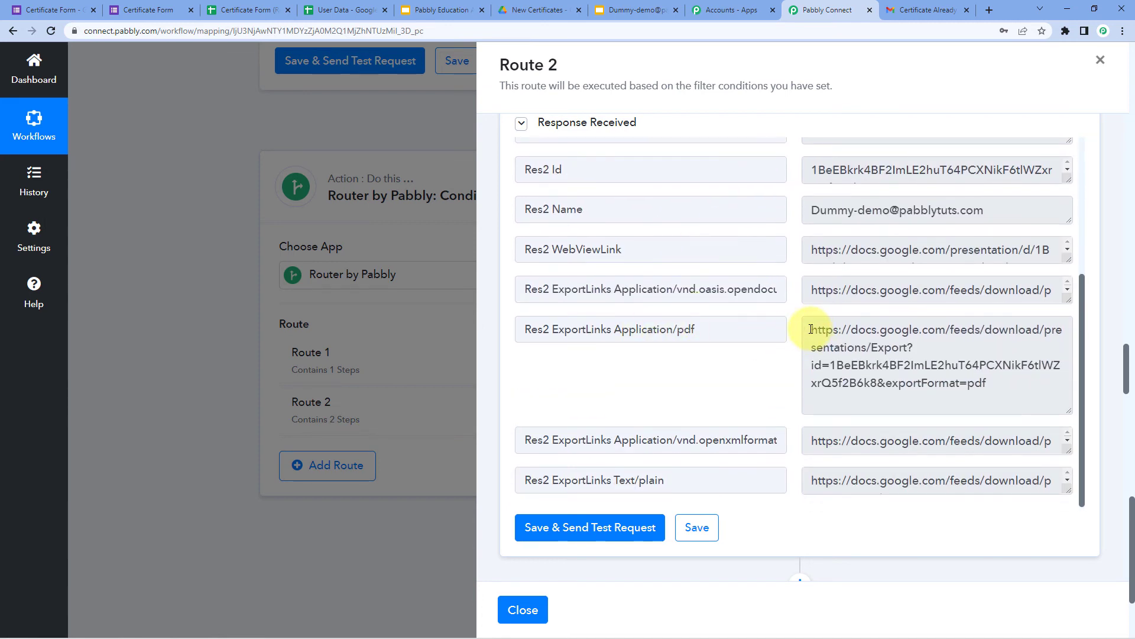
{"action": "mouse_move", "coordinate": [811, 329]}
{"action": "left_mouse_down"}
{"action": "mouse_move", "coordinate": [1014, 406]}
{"action": "mouse_move", "coordinate": [794, 325]}
{"action": "left_mouse_up"}
{"action": "scroll", "coordinate": [793, 370], "scroll_direction": "down", "scroll_amount": 20}
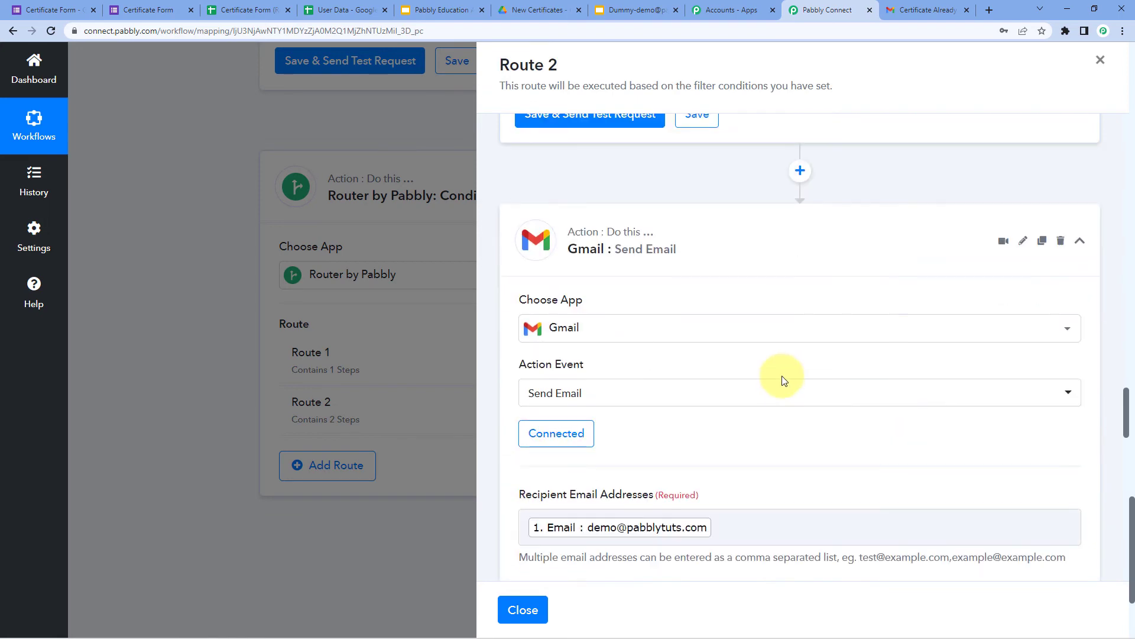
{"action": "scroll", "coordinate": [635, 420], "scroll_direction": "down", "scroll_amount": 4}
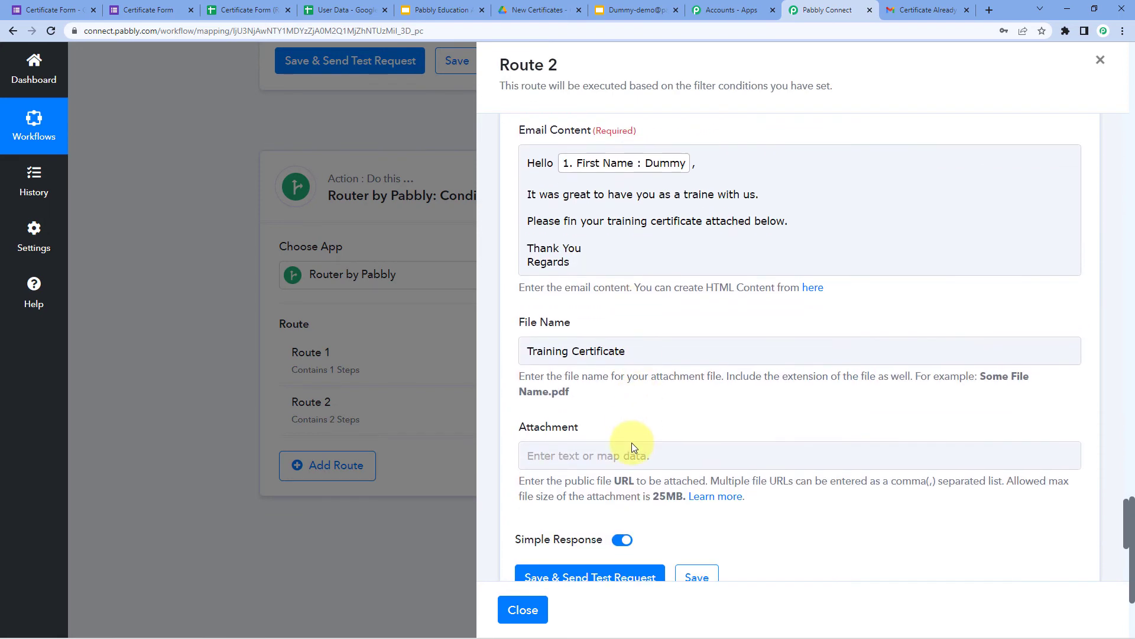
{"action": "left_click", "coordinate": [621, 360]}
{"action": "scroll", "coordinate": [631, 331], "scroll_direction": "down", "scroll_amount": 3}
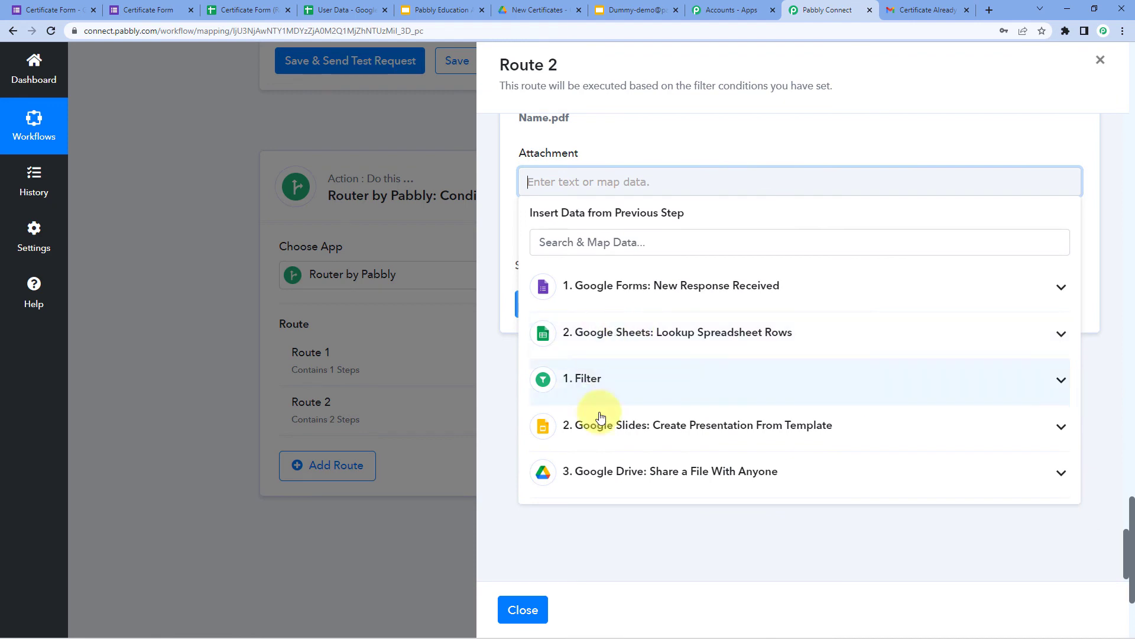
{"action": "left_click", "coordinate": [677, 468]}
{"action": "scroll", "coordinate": [674, 463], "scroll_direction": "down", "scroll_amount": 3}
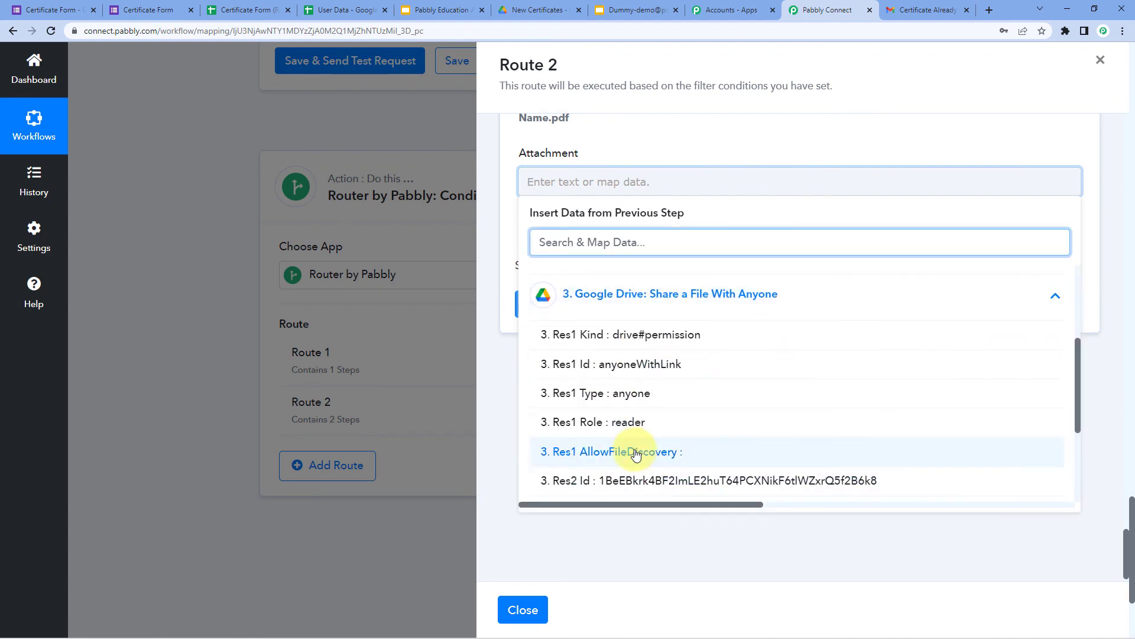
{"action": "scroll", "coordinate": [631, 442], "scroll_direction": "down", "scroll_amount": 3}
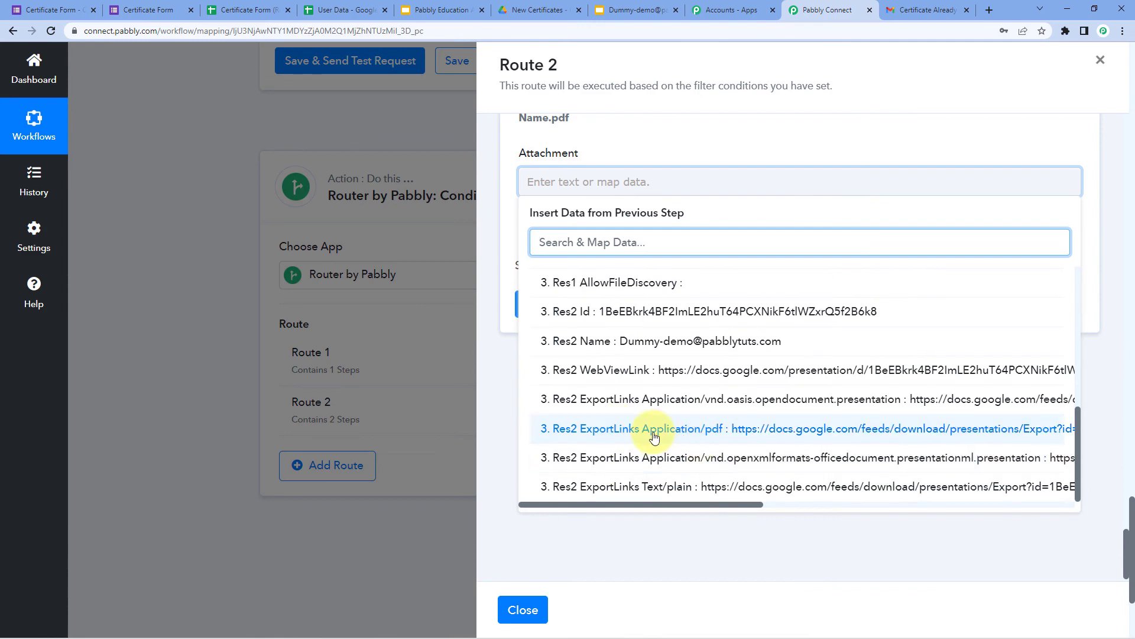
{"action": "left_click", "coordinate": [699, 436]}
{"action": "left_click", "coordinate": [621, 152]}
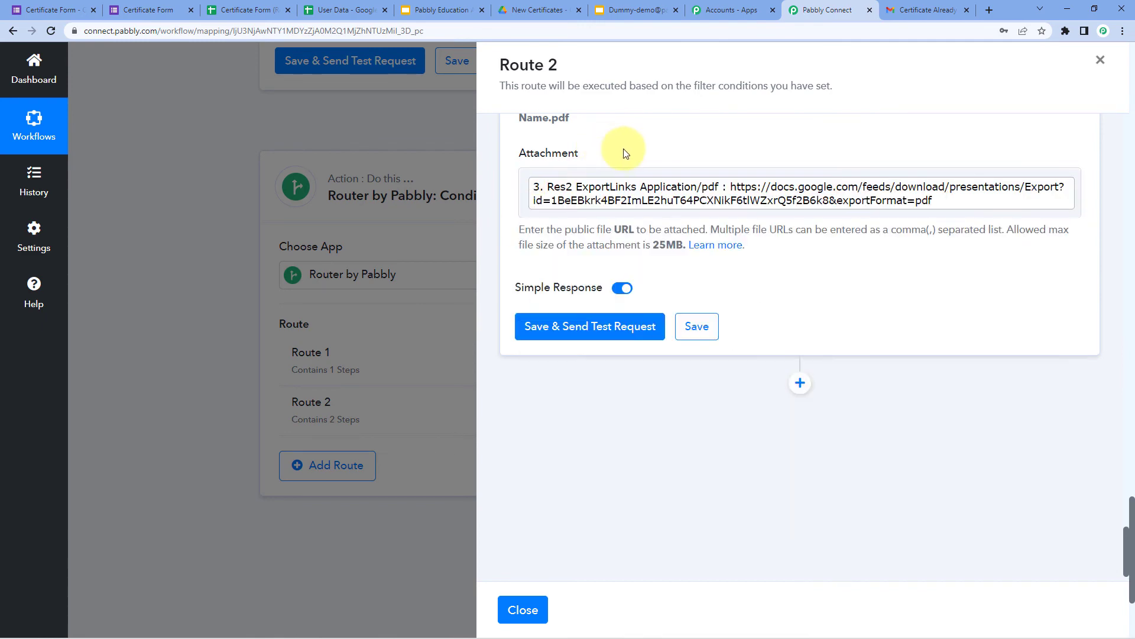
{"action": "scroll", "coordinate": [668, 178], "scroll_direction": "up", "scroll_amount": 3}
{"action": "scroll", "coordinate": [646, 248], "scroll_direction": "up", "scroll_amount": 3}
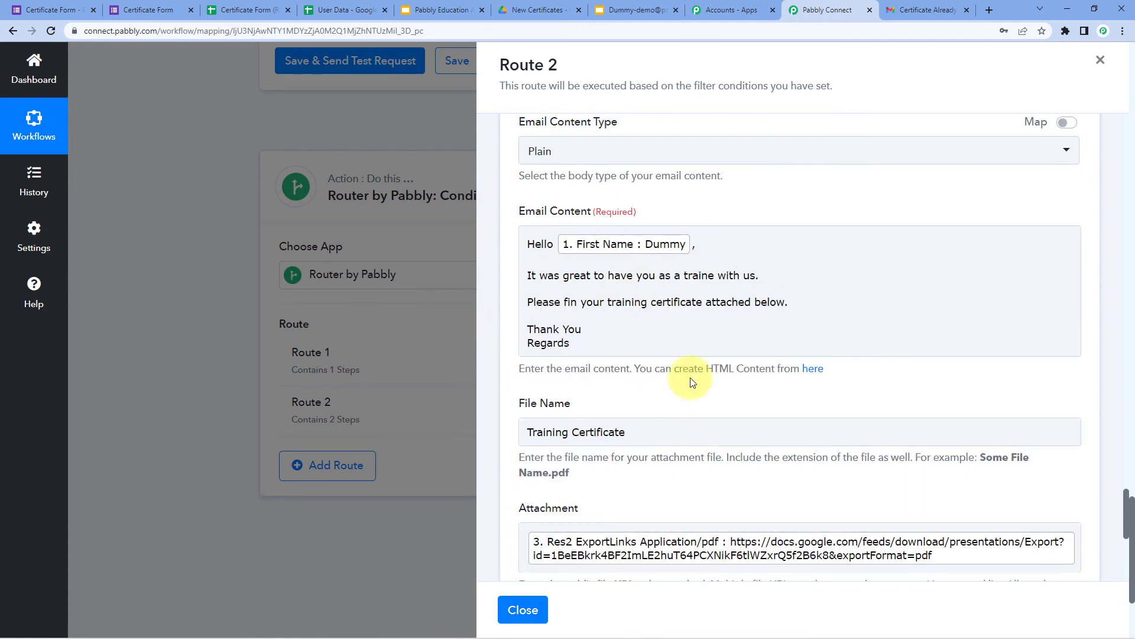
{"action": "scroll", "coordinate": [651, 355], "scroll_direction": "down", "scroll_amount": 3}
Save and send a test request, confirming the email response status is 'sent'.
{"action": "left_click", "coordinate": [591, 504]}
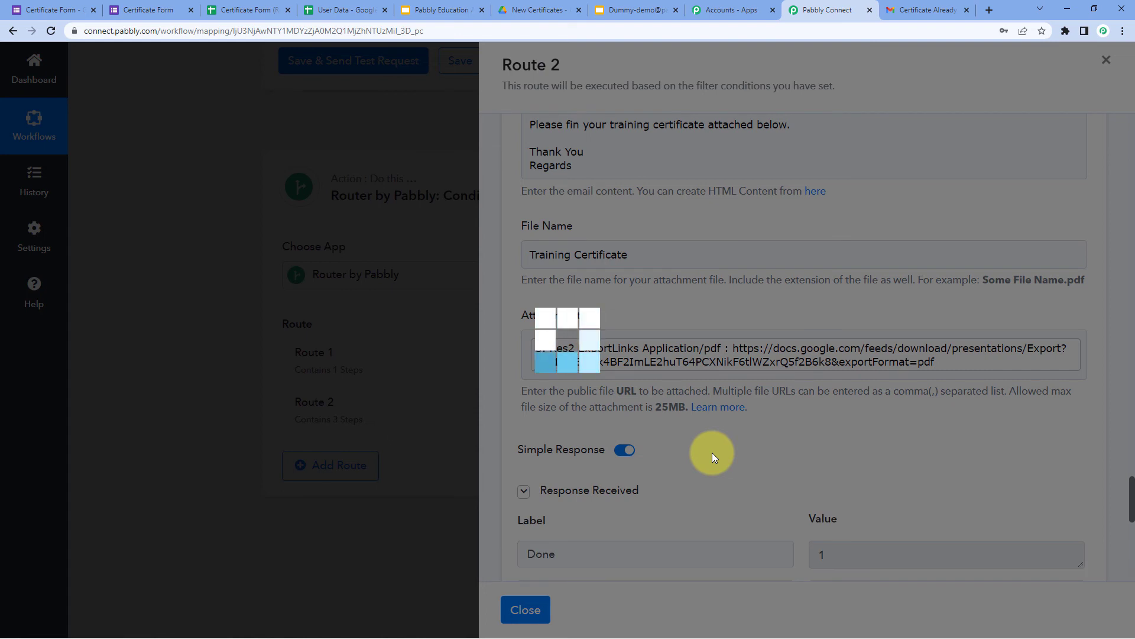
{"action": "scroll", "coordinate": [712, 452], "scroll_direction": "down", "scroll_amount": 2}
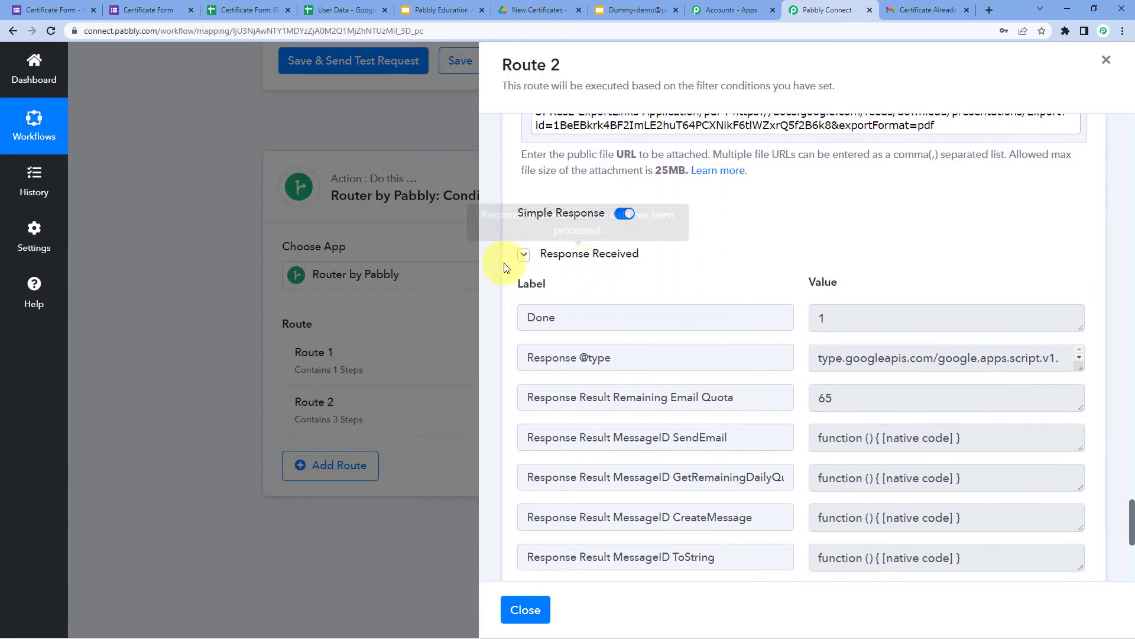
{"action": "scroll", "coordinate": [769, 237], "scroll_direction": "down", "scroll_amount": 1}
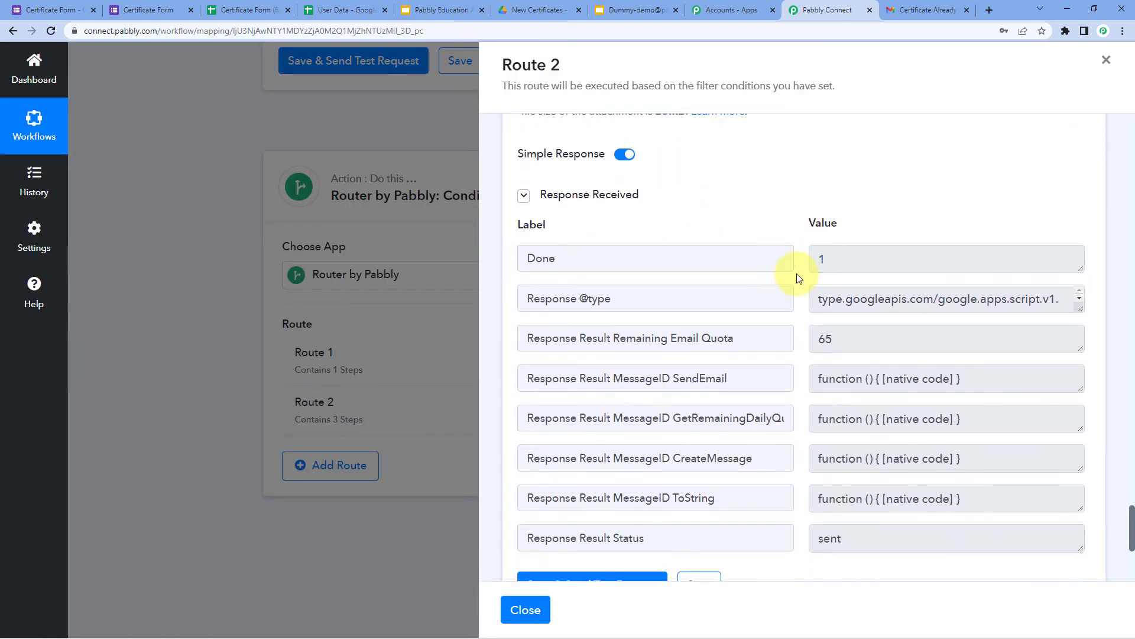
{"action": "scroll", "coordinate": [799, 279], "scroll_direction": "up", "scroll_amount": 7}
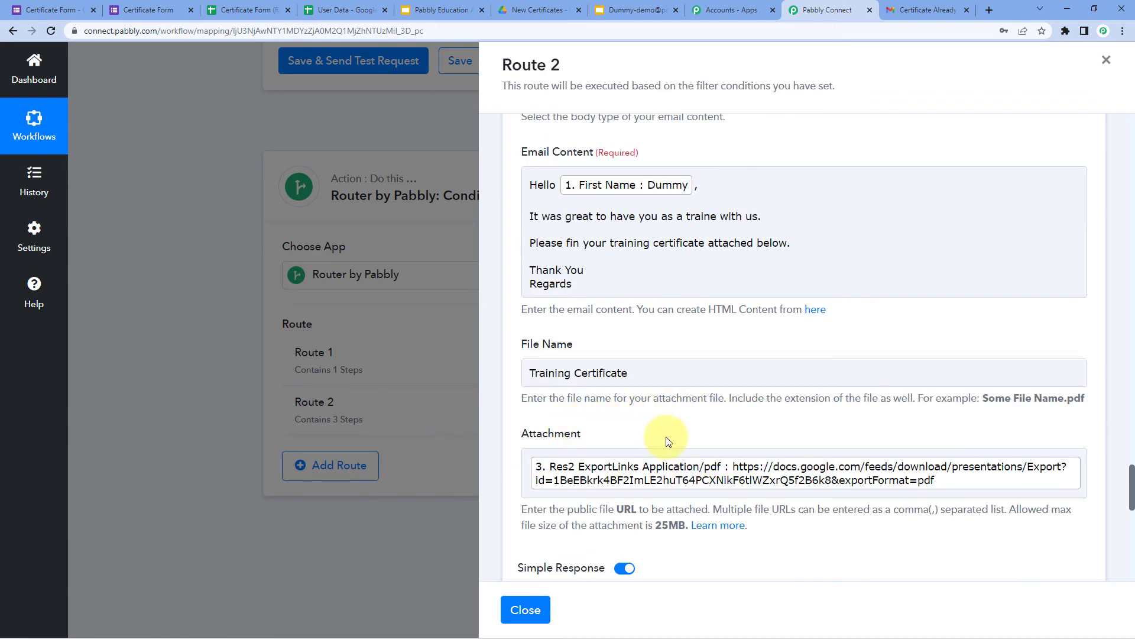
{"action": "scroll", "coordinate": [668, 441], "scroll_direction": "up", "scroll_amount": 12}
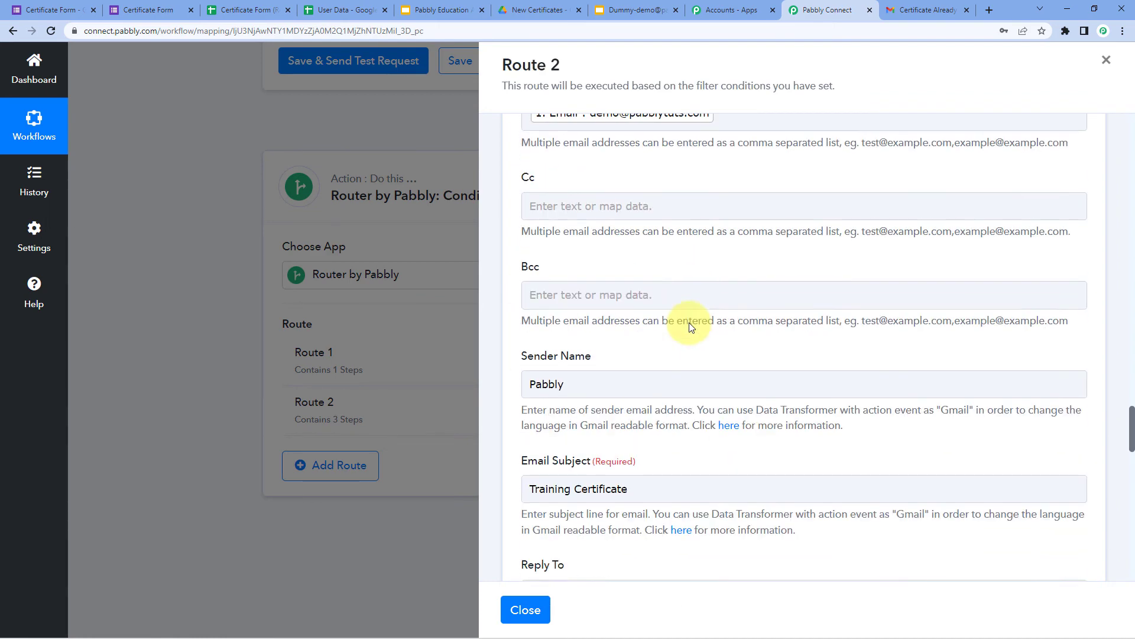
{"action": "scroll", "coordinate": [691, 327], "scroll_direction": "up", "scroll_amount": 4}
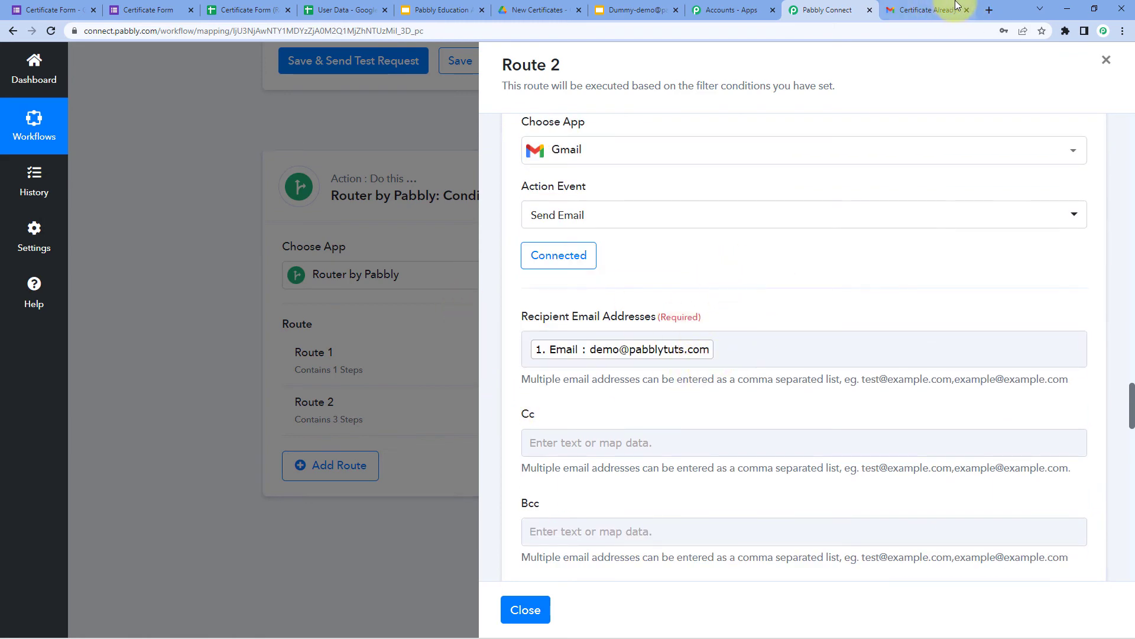
Open the Training Certificate email from the inbox and check the first-name greeting.
{"action": "left_click", "coordinate": [928, 8]}
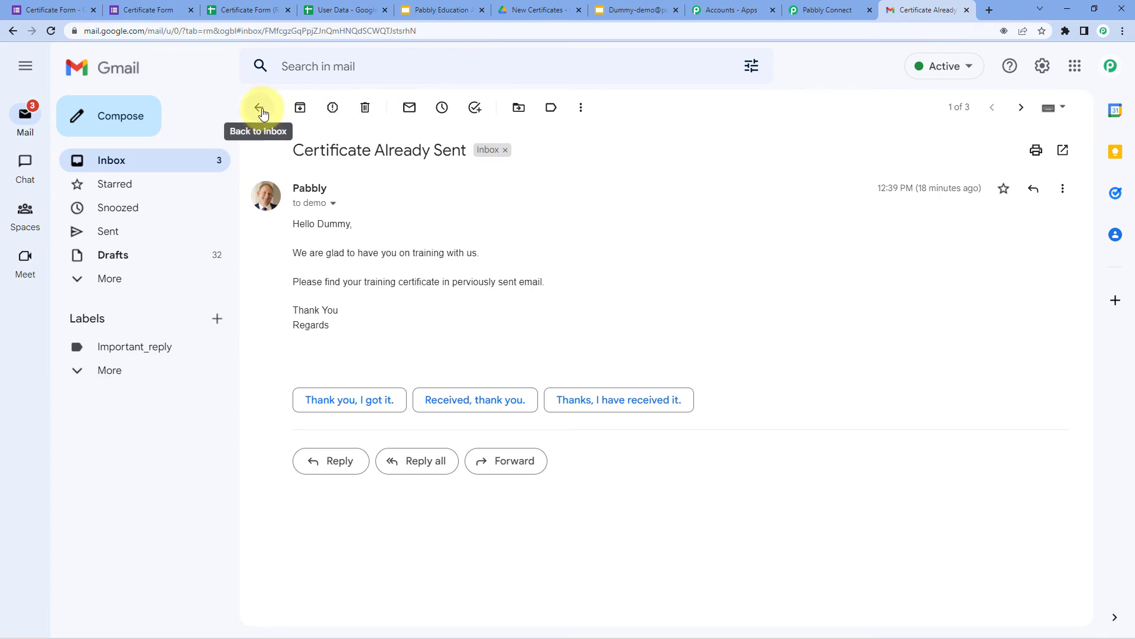
{"action": "left_click", "coordinate": [268, 108]}
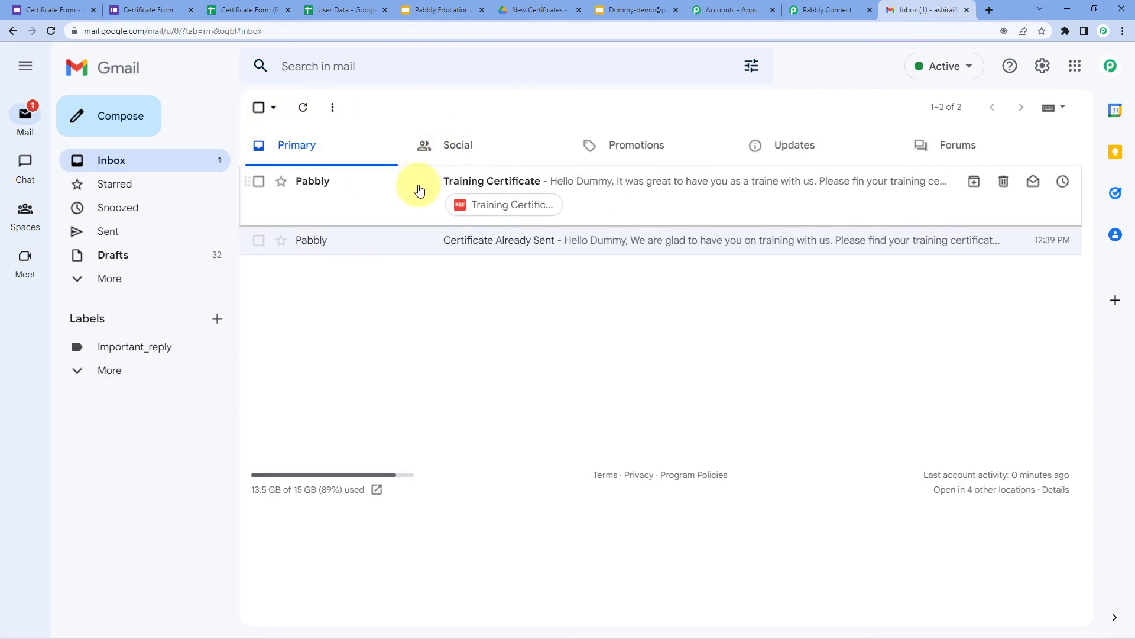
{"action": "left_click", "coordinate": [418, 183]}
{"action": "scroll", "coordinate": [496, 216], "scroll_direction": "down", "scroll_amount": 1}
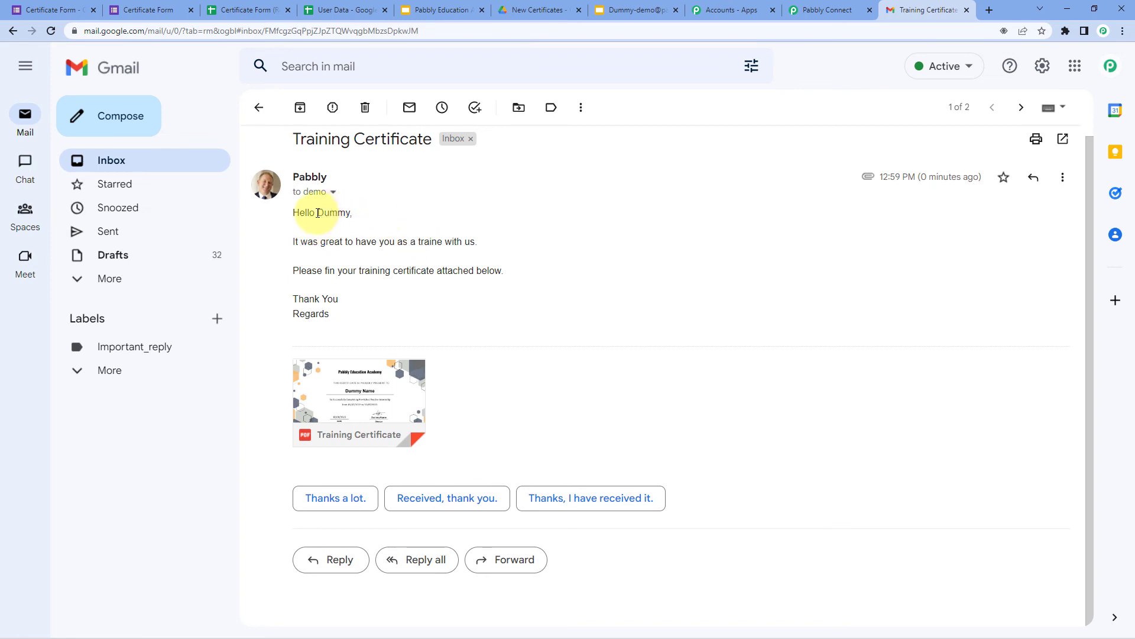
{"action": "left_click_drag", "start_coordinate": [318, 213], "coordinate": [352, 213]}
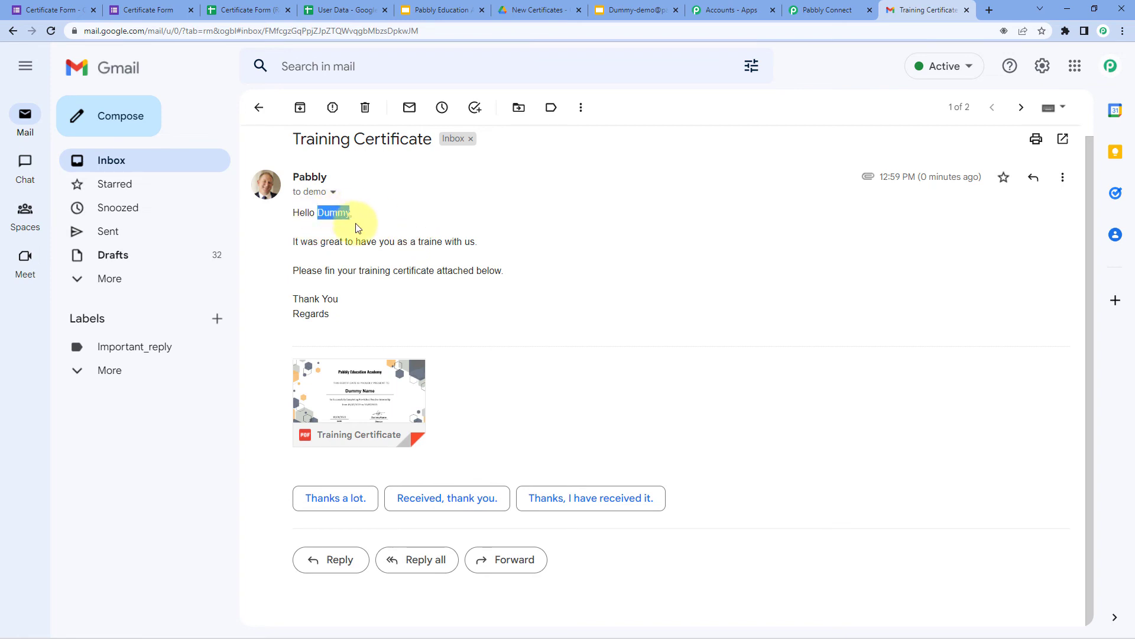
{"action": "left_click", "coordinate": [304, 240]}
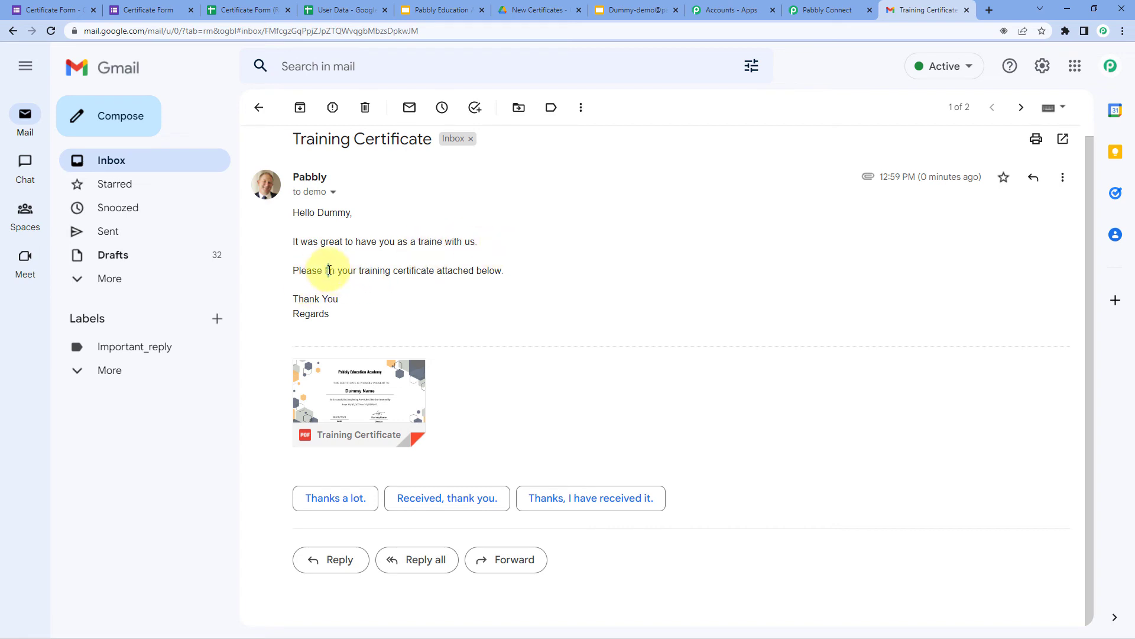
Correct 'fin' to 'find' in the Route 2 email body and save the step.
{"action": "left_click", "coordinate": [827, 10]}
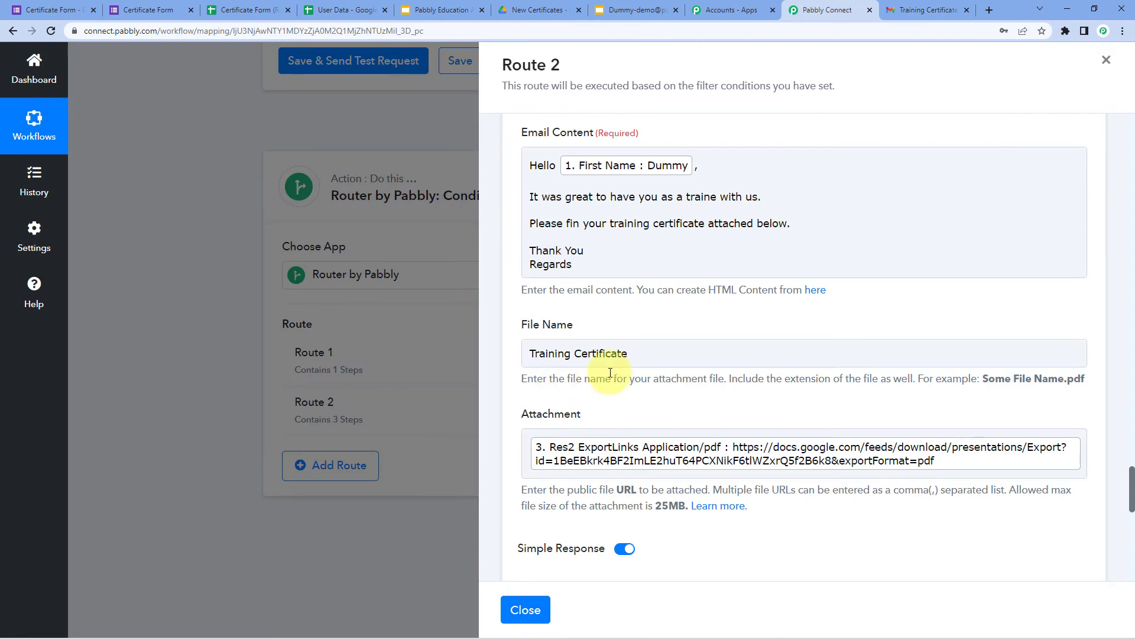
{"action": "scroll", "coordinate": [610, 373], "scroll_direction": "up", "scroll_amount": 1}
{"action": "left_click", "coordinate": [575, 279]}
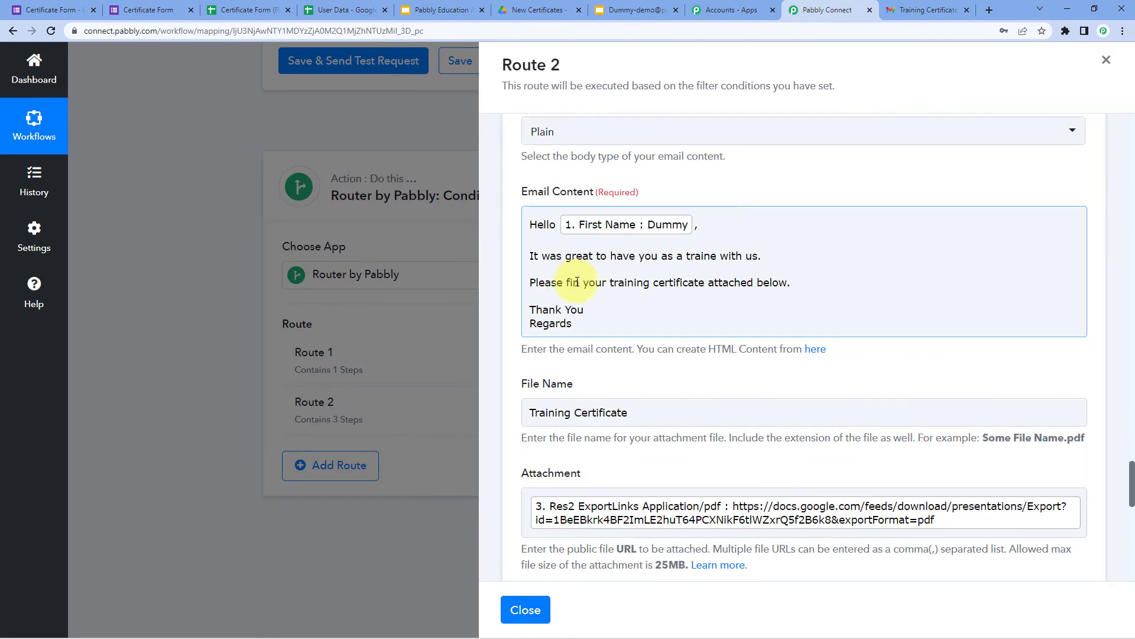
{"action": "left_click", "coordinate": [577, 282]}
{"action": "type", "text": "d"}
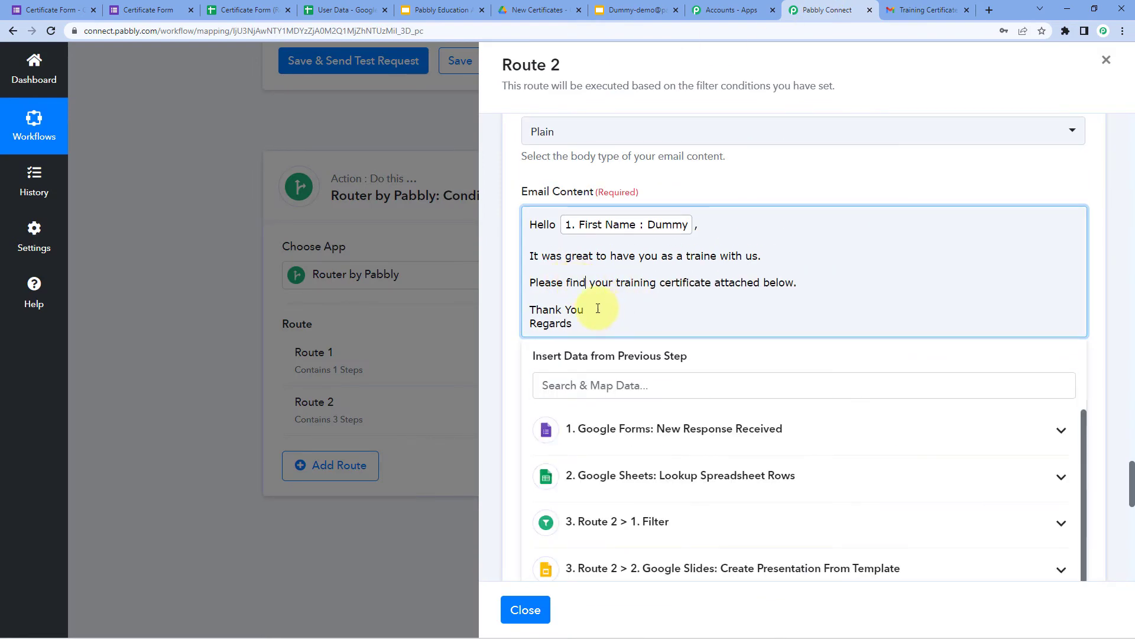
{"action": "left_click", "coordinate": [654, 177]}
{"action": "scroll", "coordinate": [654, 211], "scroll_direction": "down", "scroll_amount": 15}
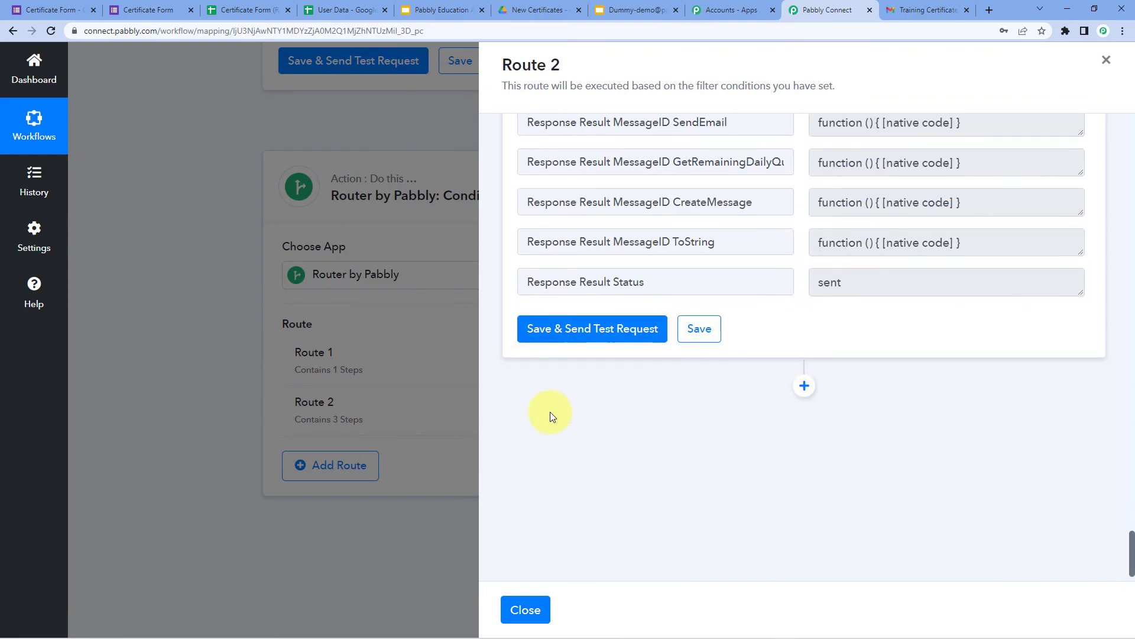
{"action": "left_click", "coordinate": [686, 328]}
{"action": "left_click", "coordinate": [925, 10]}
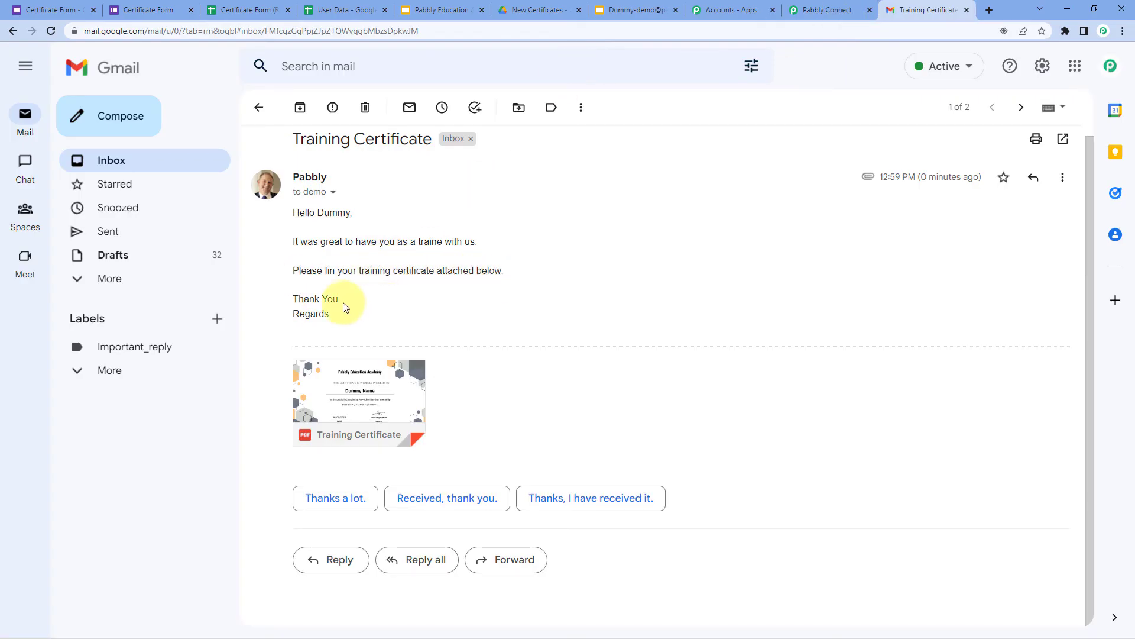
Preview the attached Dummy Name certificate PDF, then return to the Pabbly Connect tab.
{"action": "mouse_move", "coordinate": [392, 391]}
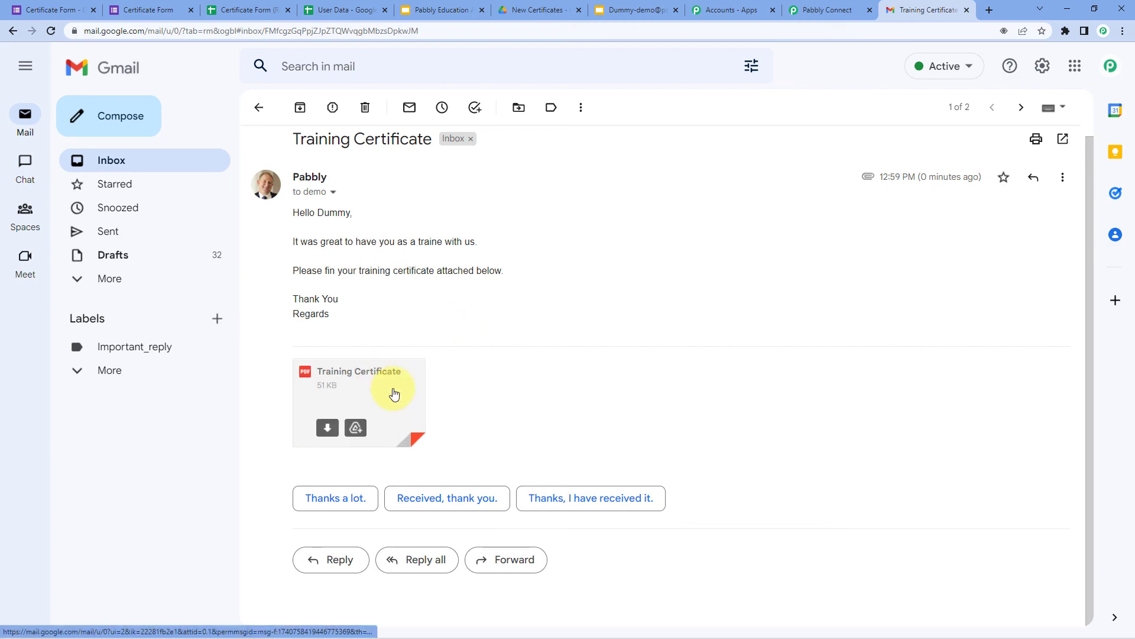
{"action": "left_click", "coordinate": [394, 392]}
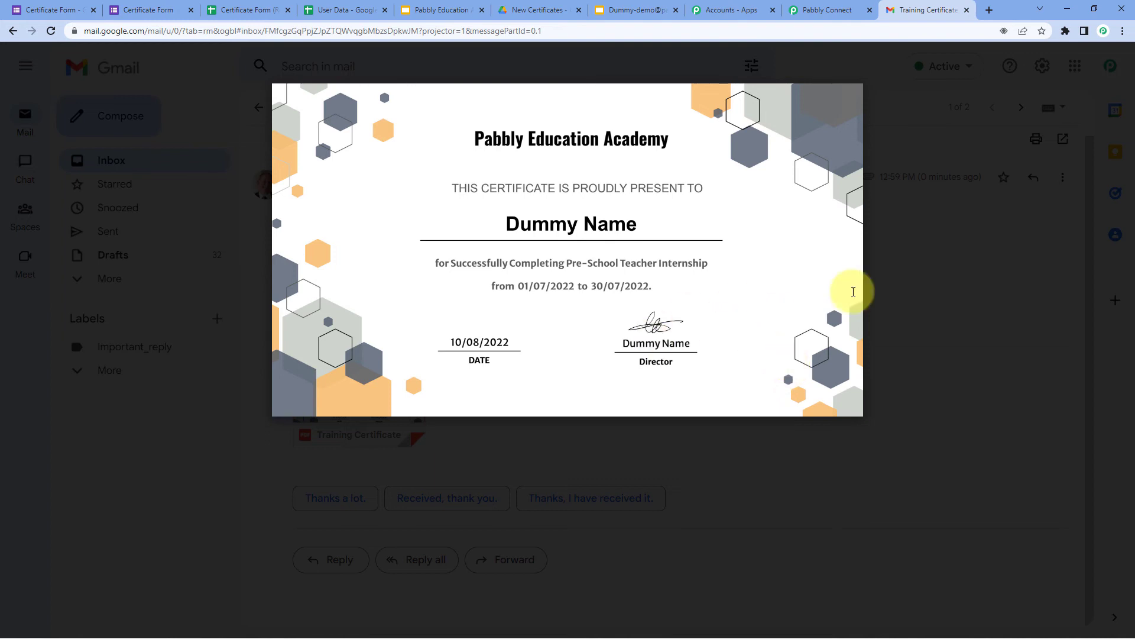
{"action": "left_click", "coordinate": [833, 5]}
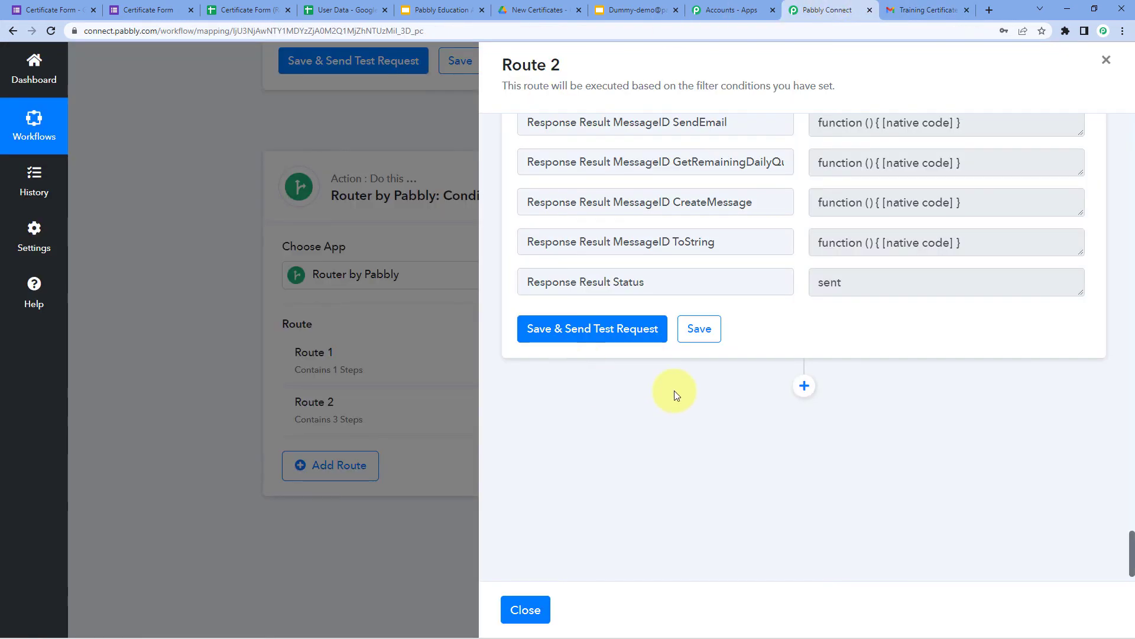
Add a new step below the Route 2 email step, glancing at the User Data sheet.
{"action": "scroll", "coordinate": [676, 393], "scroll_direction": "down", "scroll_amount": 1}
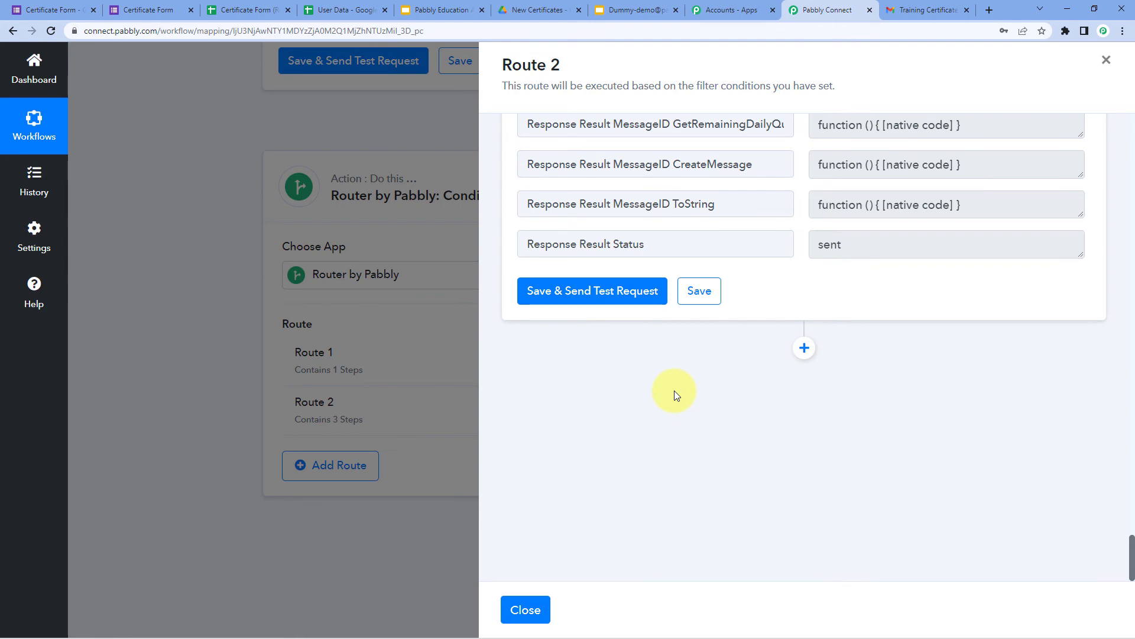
{"action": "left_click", "coordinate": [805, 349]}
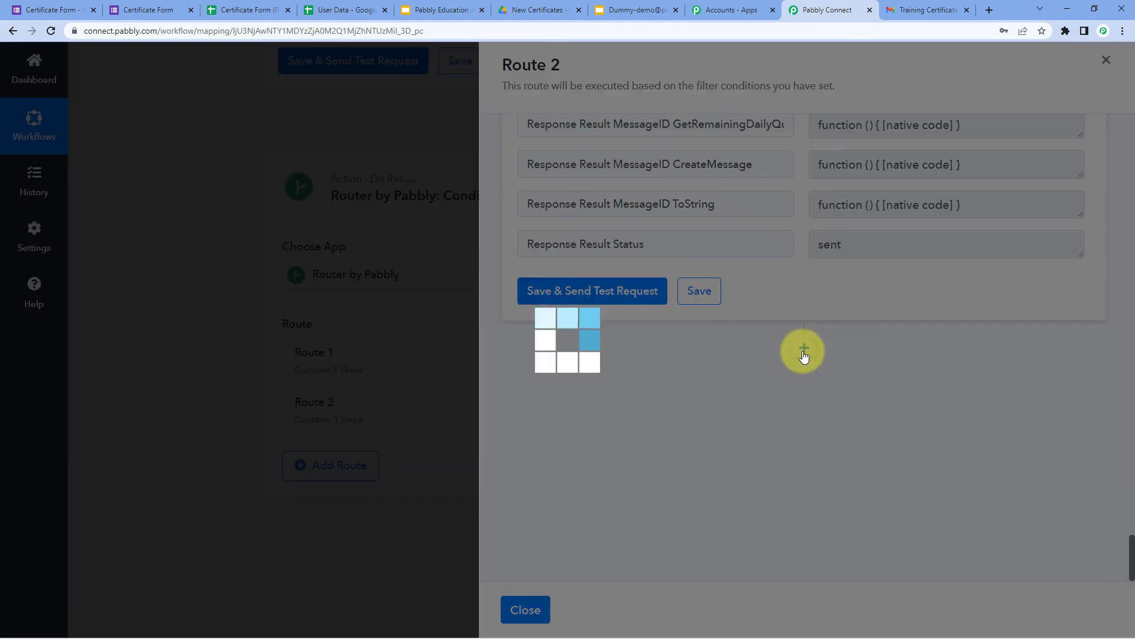
{"action": "scroll", "coordinate": [764, 355], "scroll_direction": "down", "scroll_amount": 4}
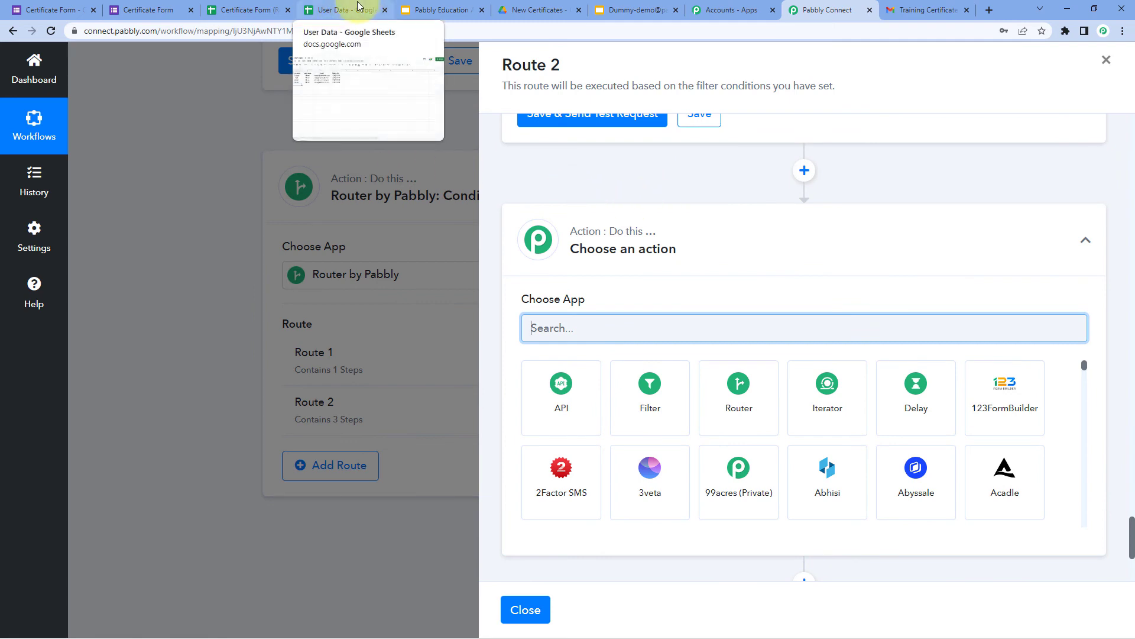
{"action": "left_click", "coordinate": [358, 8]}
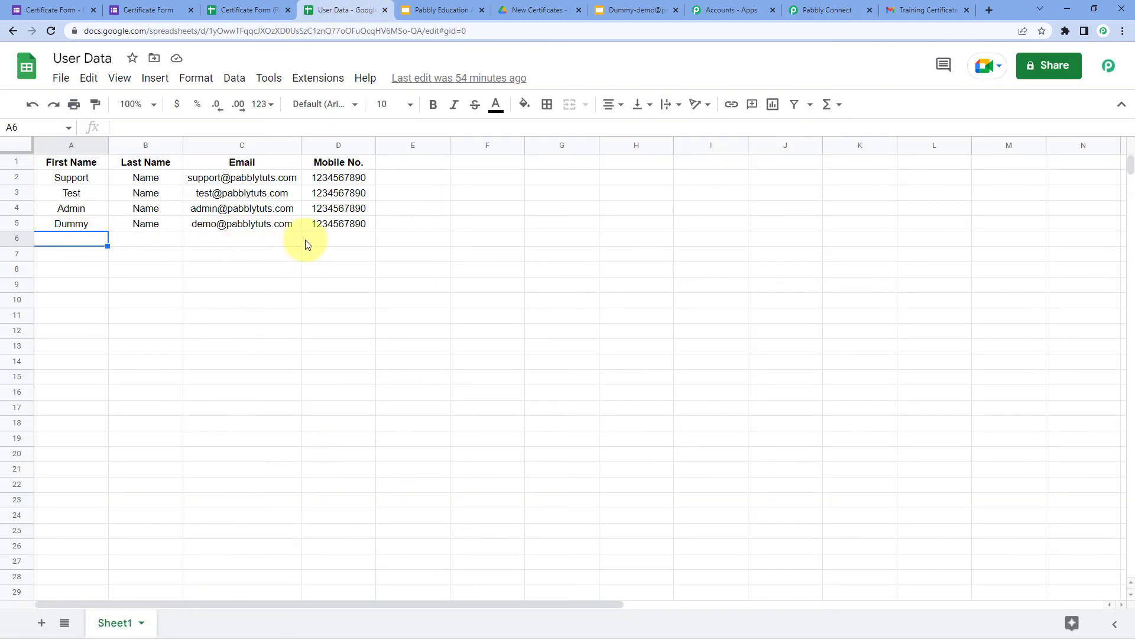
{"action": "left_click", "coordinate": [823, 8]}
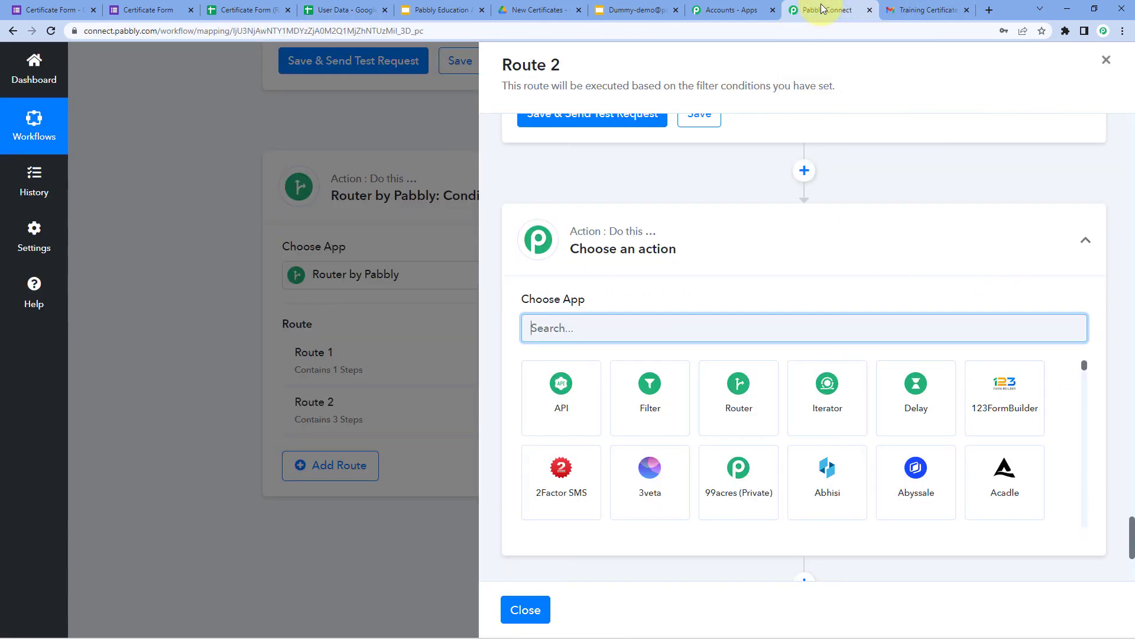
Make the new step Google Sheets with the Add New Row action event and begin connecting.
{"action": "scroll", "coordinate": [713, 188], "scroll_direction": "down", "scroll_amount": 2}
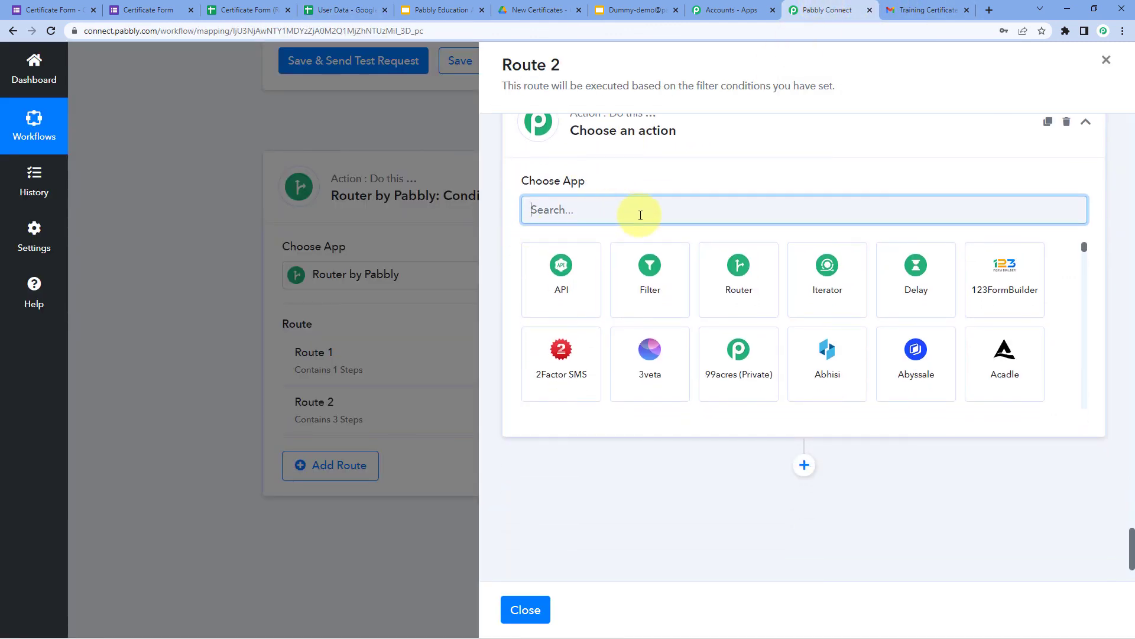
{"action": "type", "text": "Google "}
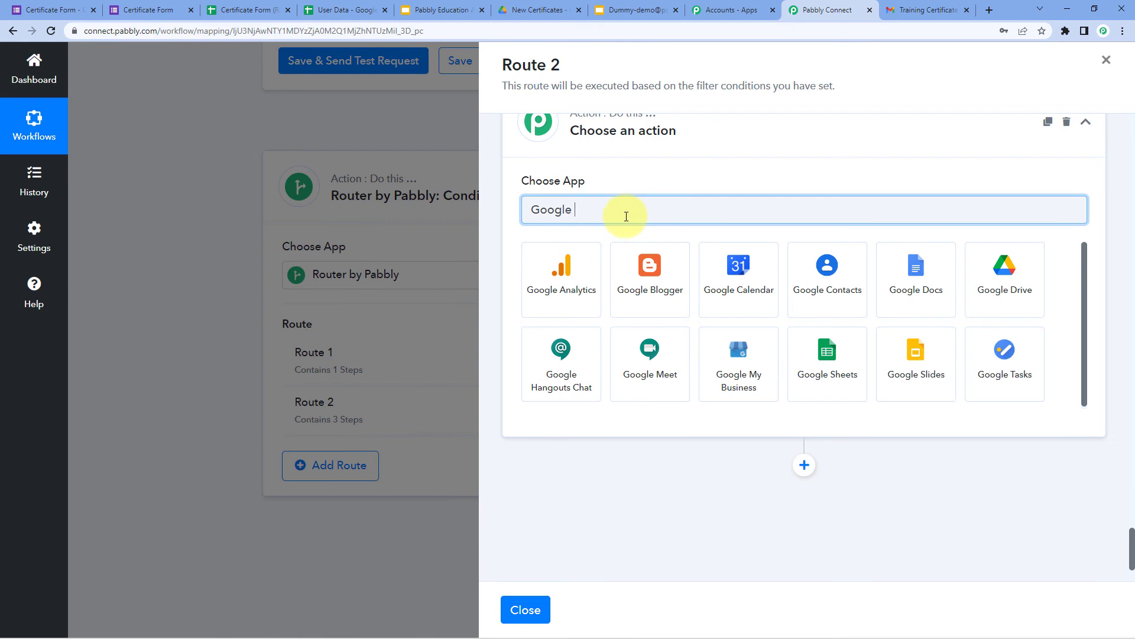
{"action": "type", "text": "S"}
{"action": "left_click", "coordinate": [578, 293]}
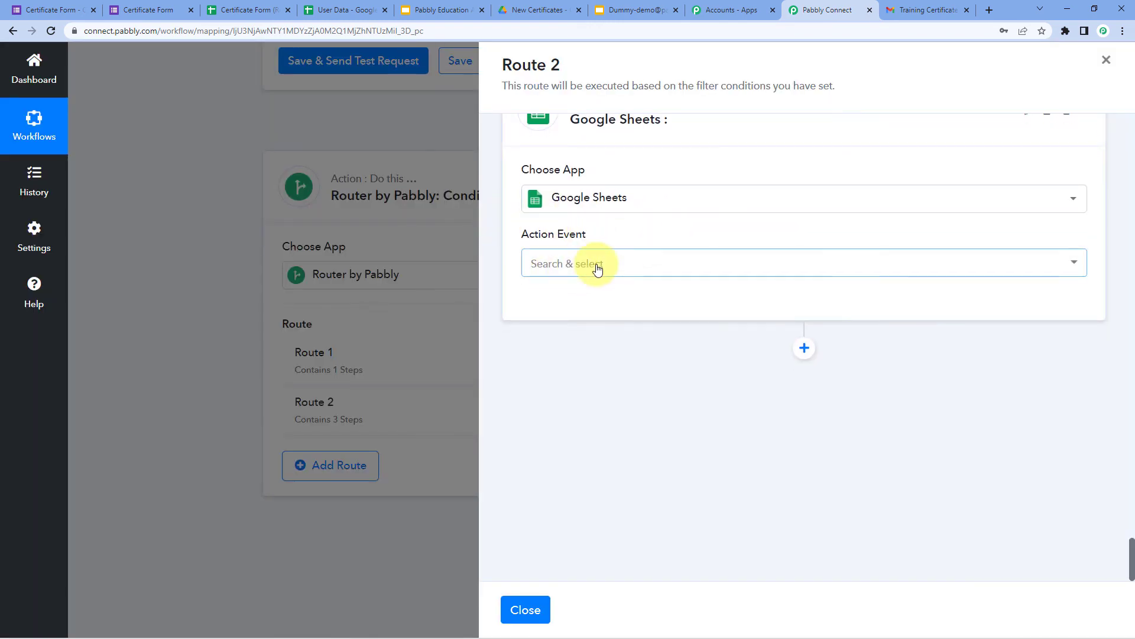
{"action": "left_click", "coordinate": [597, 268]}
{"action": "left_click", "coordinate": [601, 175]}
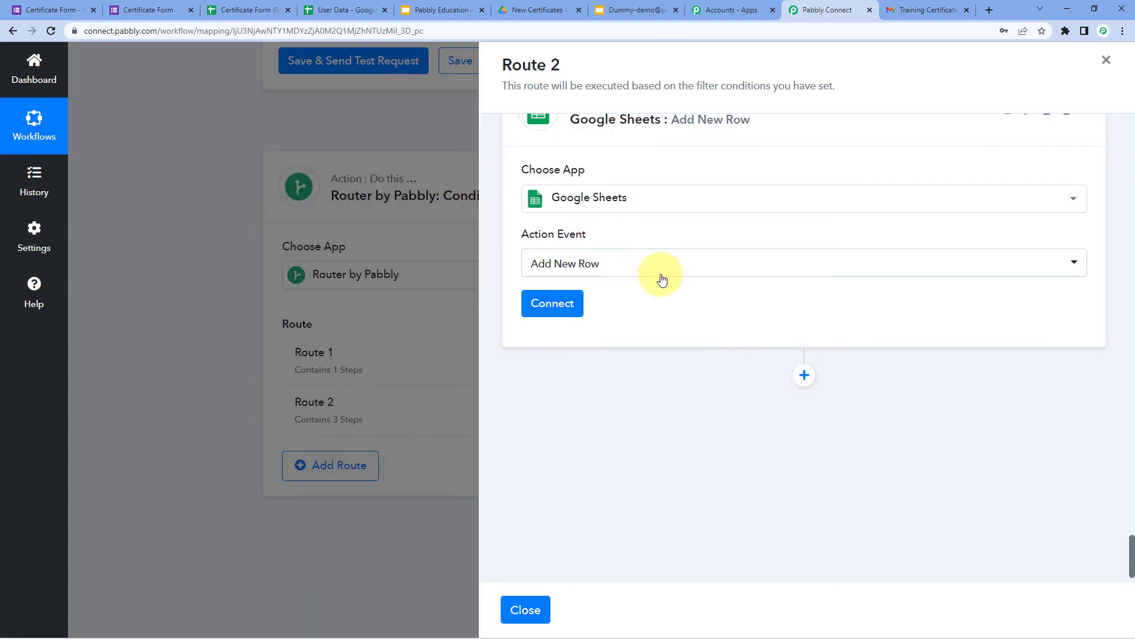
{"action": "left_click", "coordinate": [539, 313]}
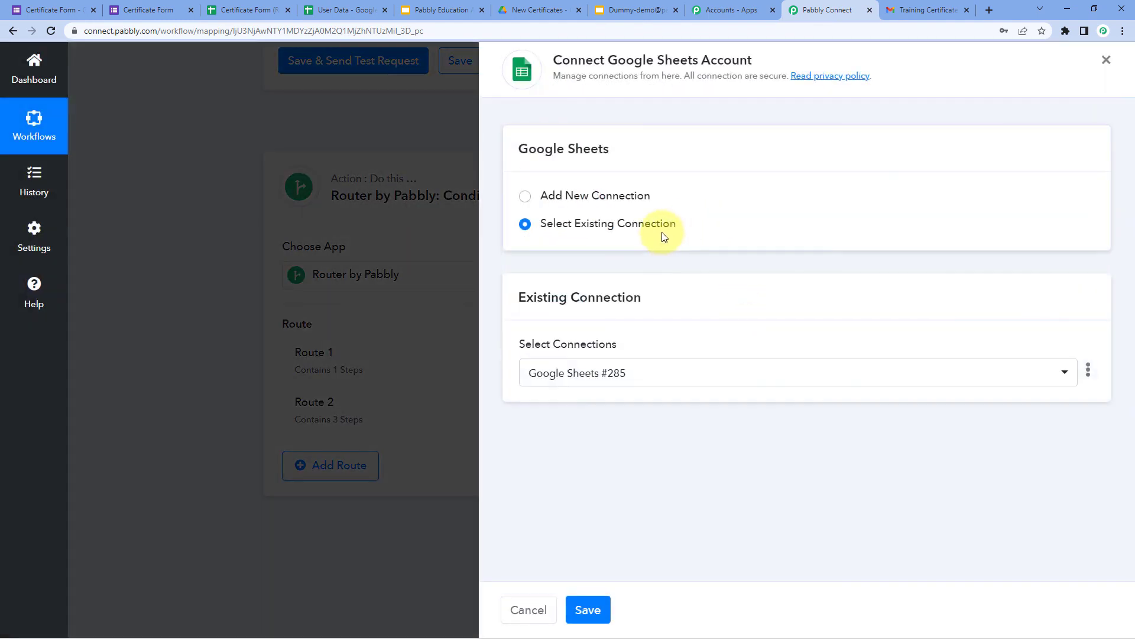
Create a new Google Sheets connection and authorize Pabbly Connect with the chosen Google account.
{"action": "left_click", "coordinate": [525, 197]}
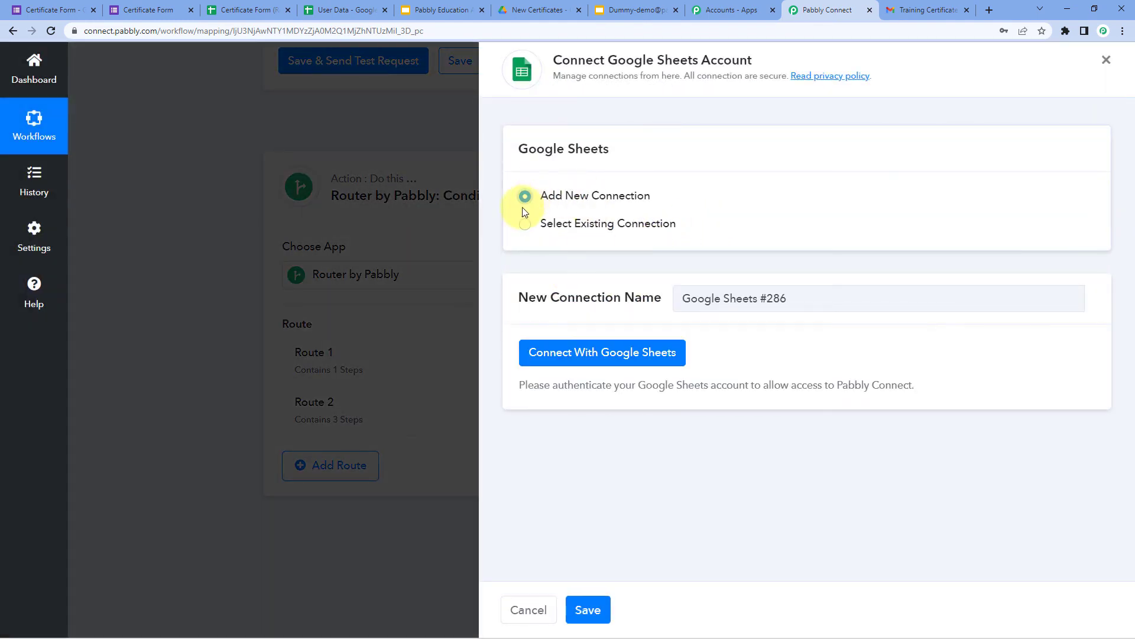
{"action": "left_click", "coordinate": [600, 355]}
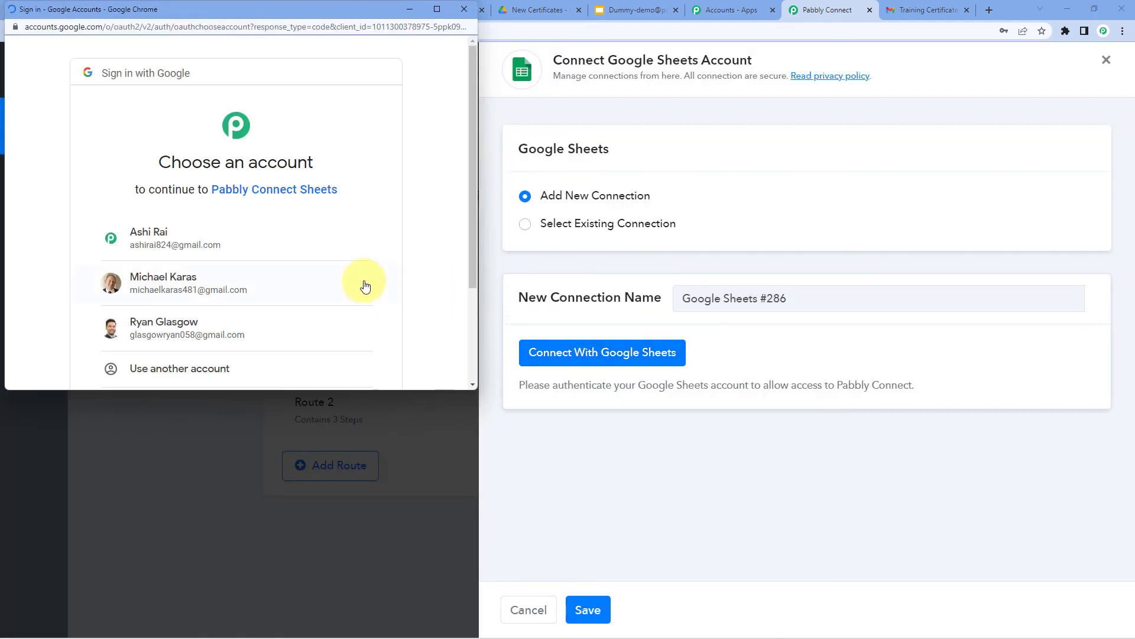
{"action": "left_click", "coordinate": [286, 242]}
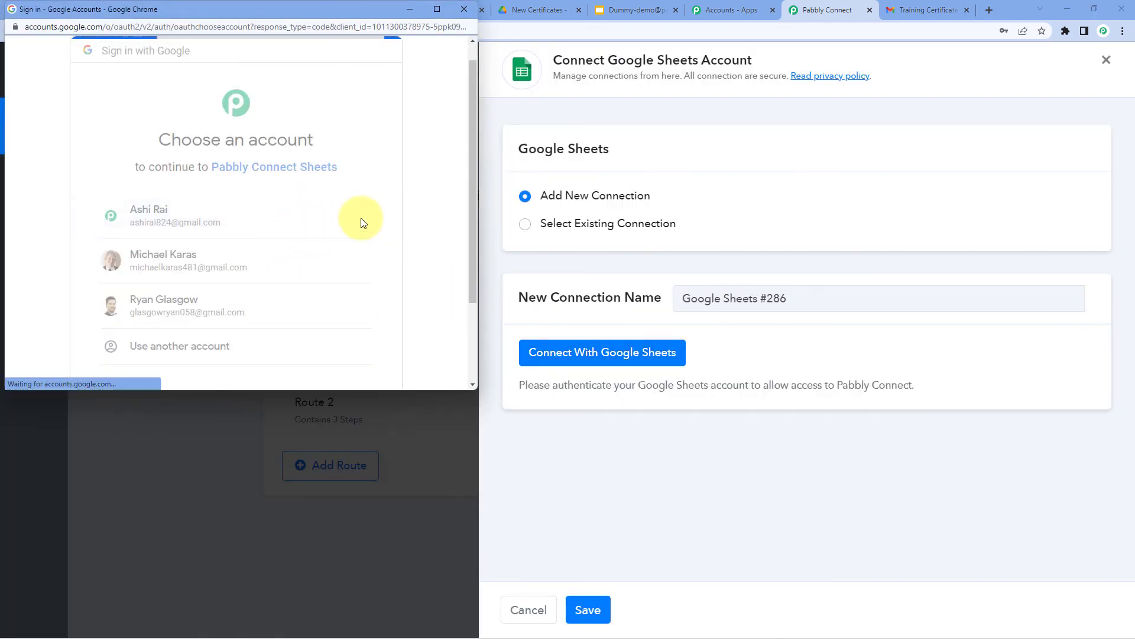
{"action": "scroll", "coordinate": [331, 248], "scroll_direction": "down", "scroll_amount": 5}
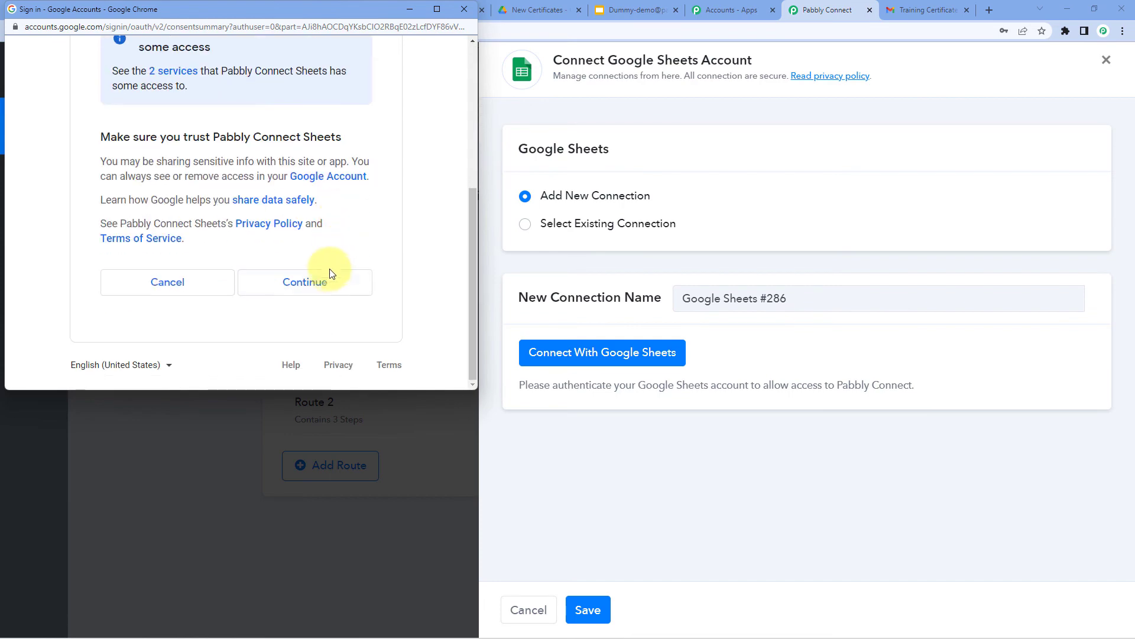
{"action": "left_click", "coordinate": [331, 278]}
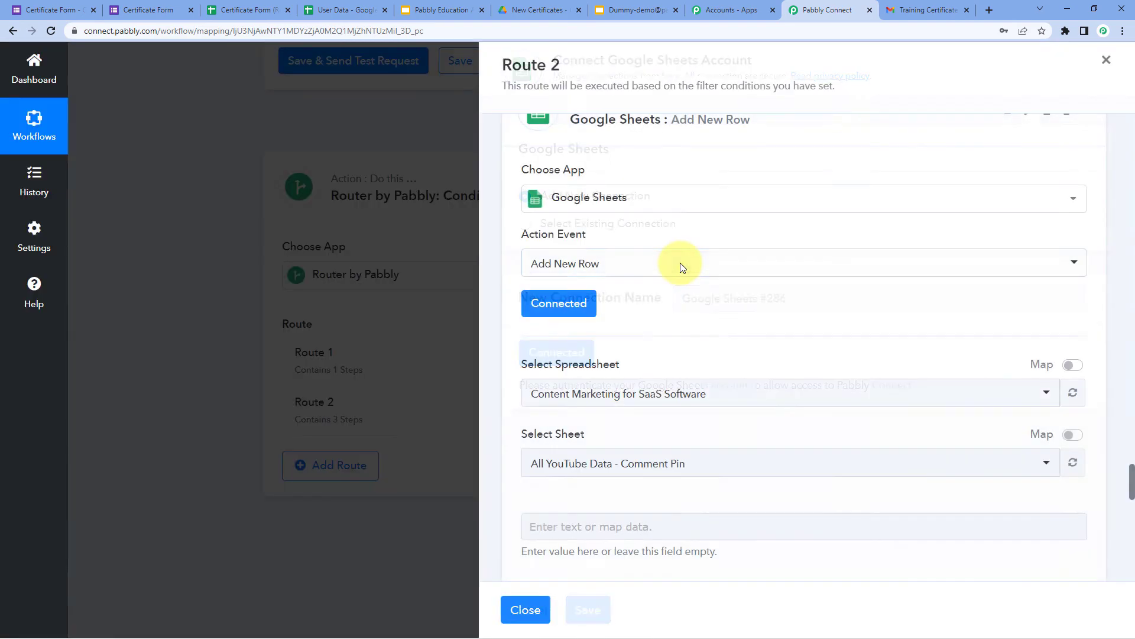
Select the User Data spreadsheet for the Add New Row step and check its columns.
{"action": "scroll", "coordinate": [680, 264], "scroll_direction": "down", "scroll_amount": 3}
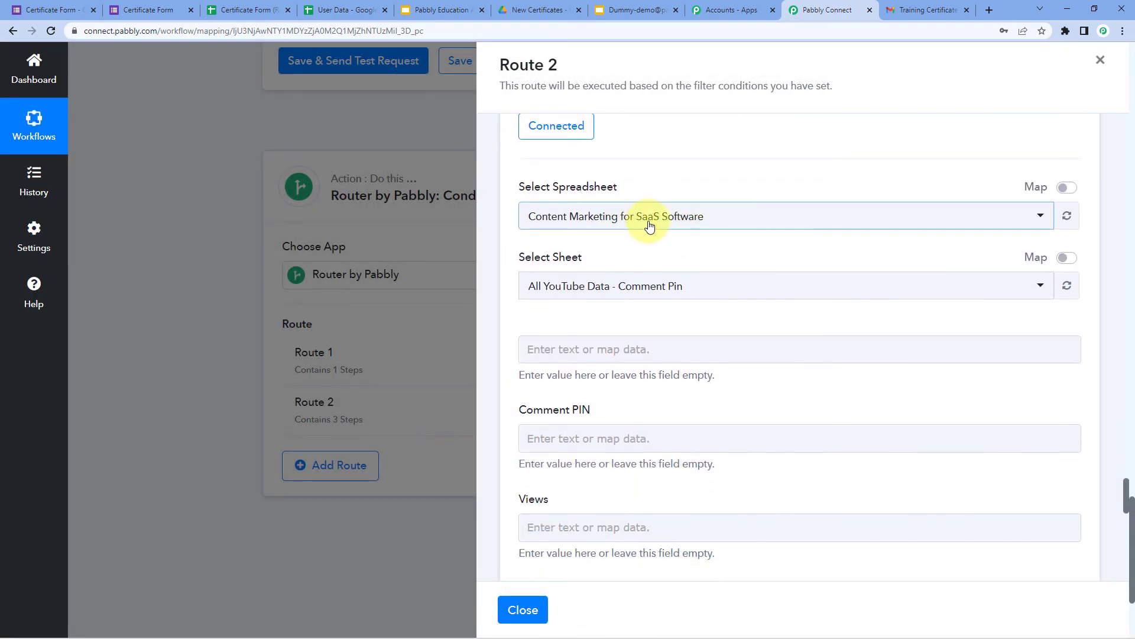
{"action": "left_click", "coordinate": [650, 226]}
{"action": "left_click", "coordinate": [598, 248]}
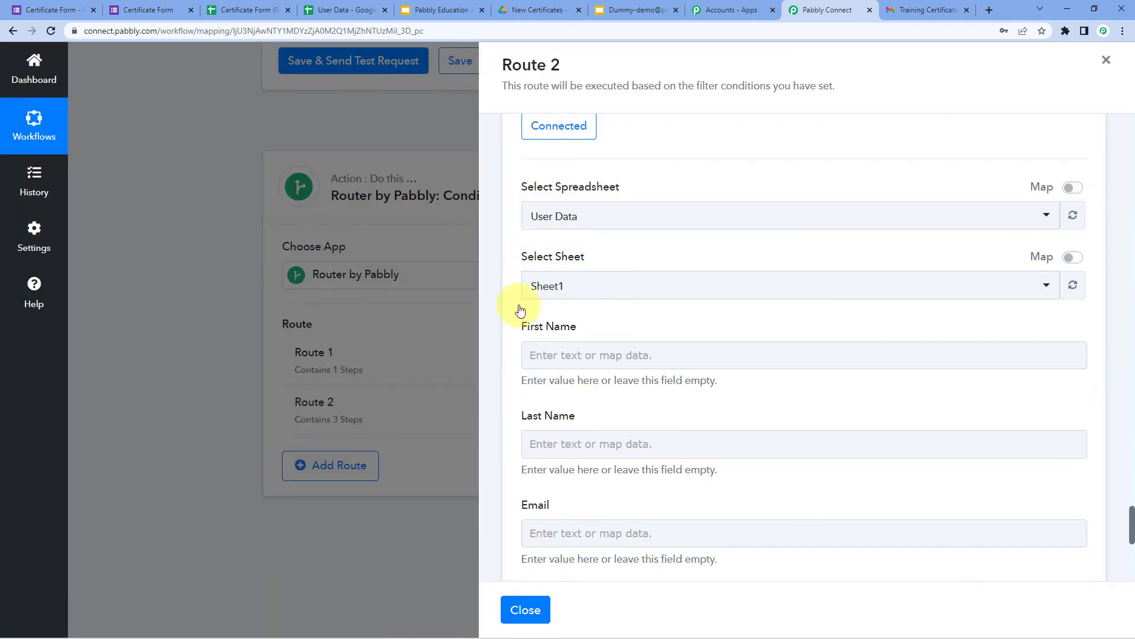
{"action": "scroll", "coordinate": [602, 317], "scroll_direction": "down", "scroll_amount": 2}
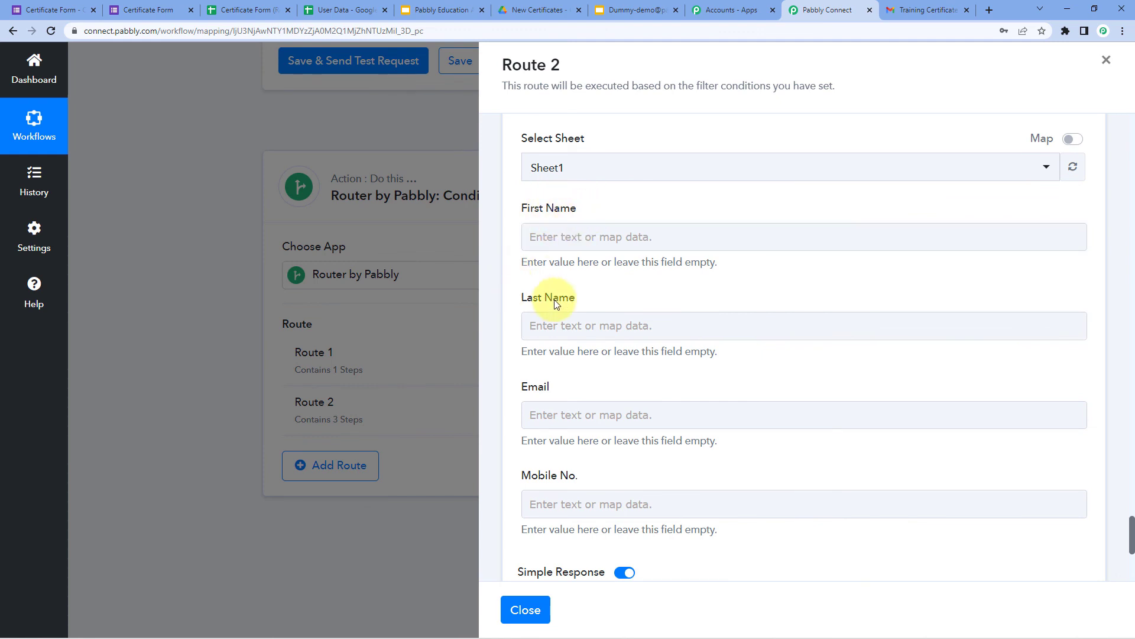
{"action": "scroll", "coordinate": [591, 467], "scroll_direction": "down", "scroll_amount": 1}
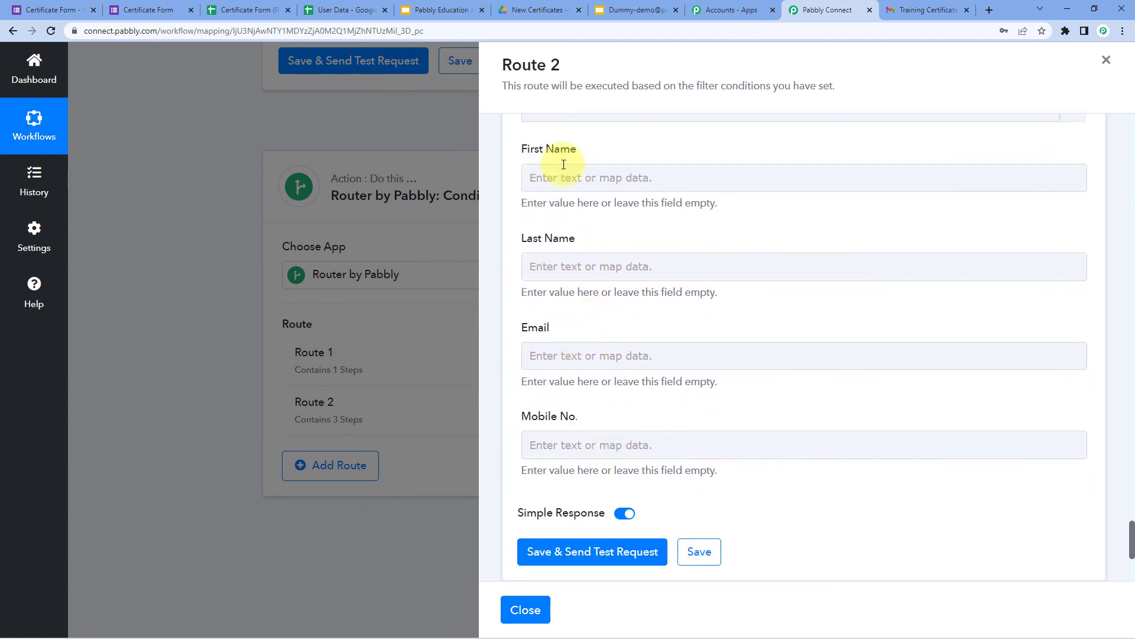
{"action": "left_click", "coordinate": [346, 10]}
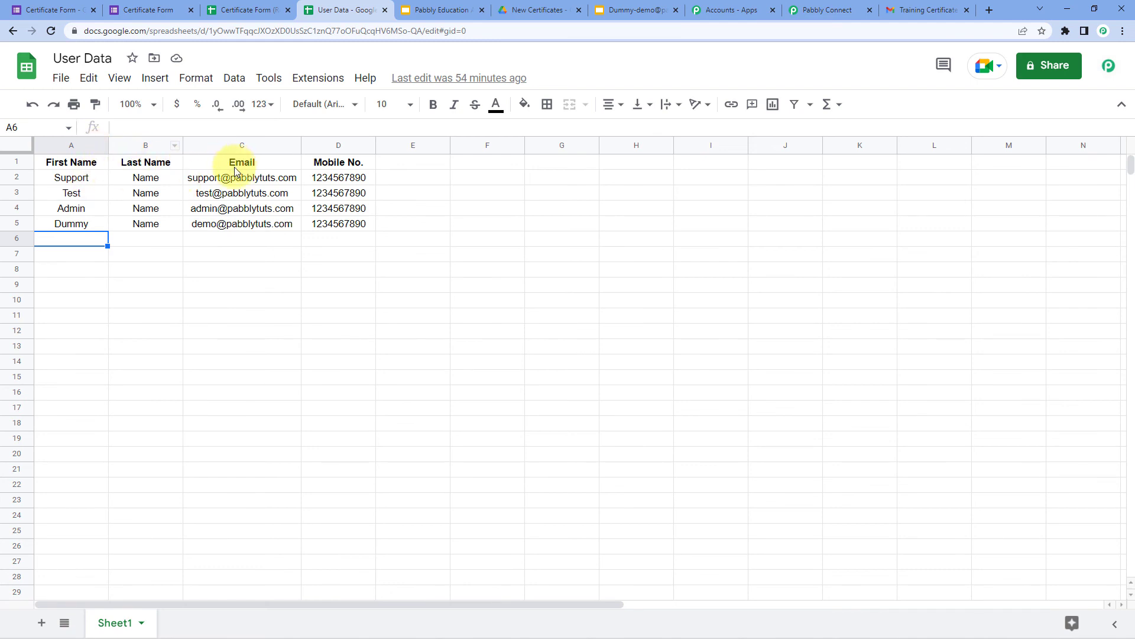
{"action": "left_click", "coordinate": [825, 9]}
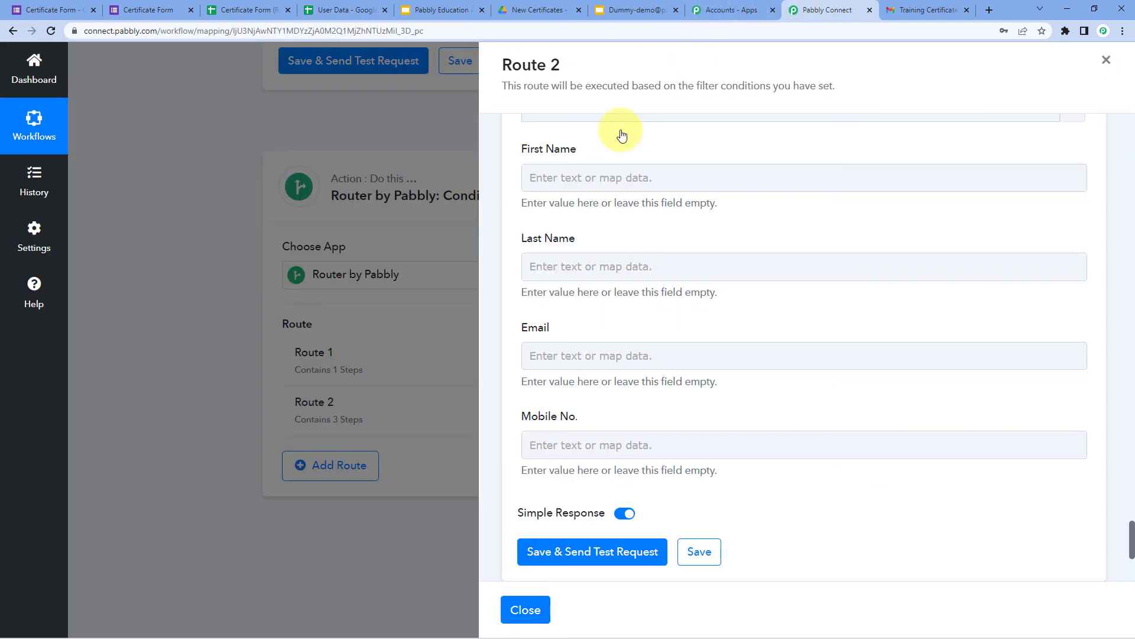
Map the Google Forms First Name and Last Name answers into the First Name and Last Name fields.
{"action": "left_click", "coordinate": [573, 187]}
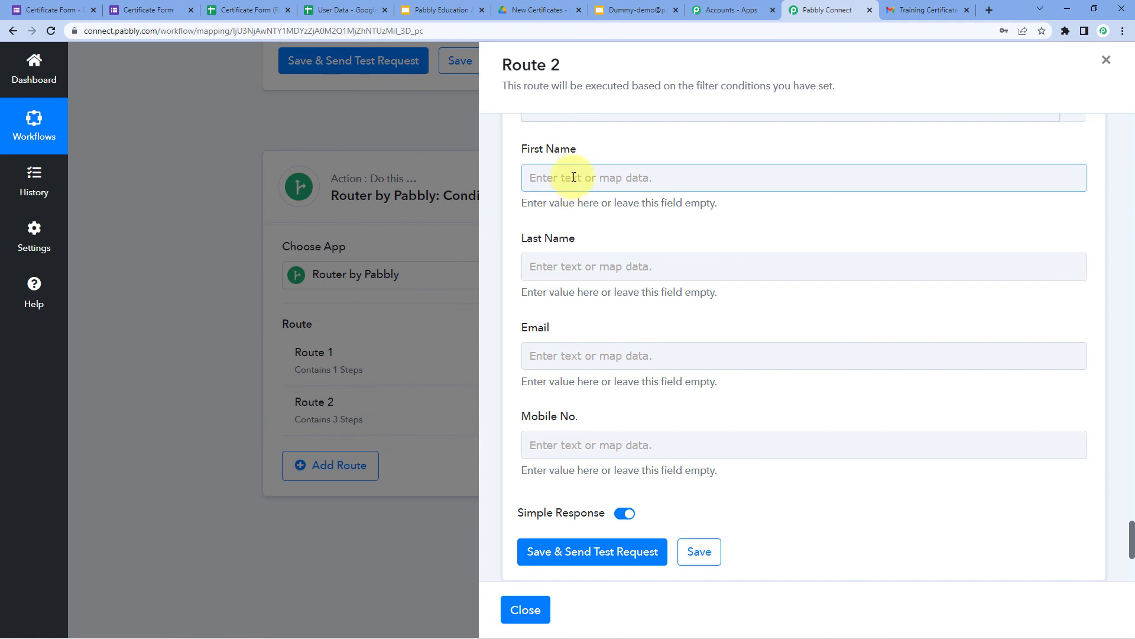
{"action": "left_click", "coordinate": [573, 177]}
{"action": "left_click", "coordinate": [598, 289]}
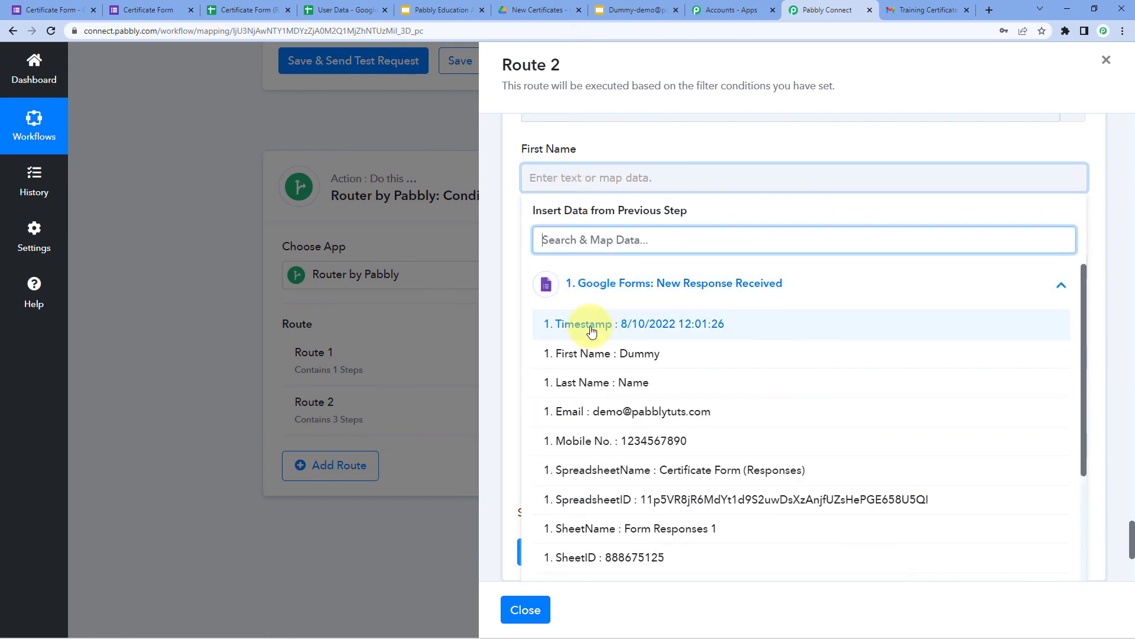
{"action": "left_click", "coordinate": [615, 354]}
{"action": "left_click", "coordinate": [602, 147]}
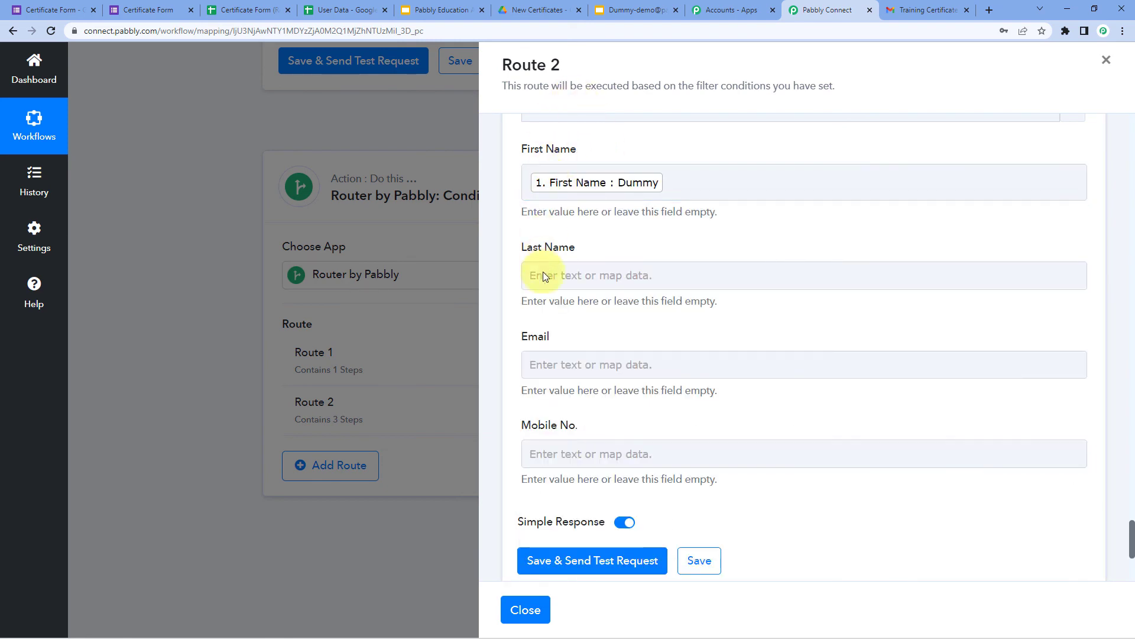
{"action": "left_click", "coordinate": [585, 268]}
{"action": "scroll", "coordinate": [588, 228], "scroll_direction": "down", "scroll_amount": 1}
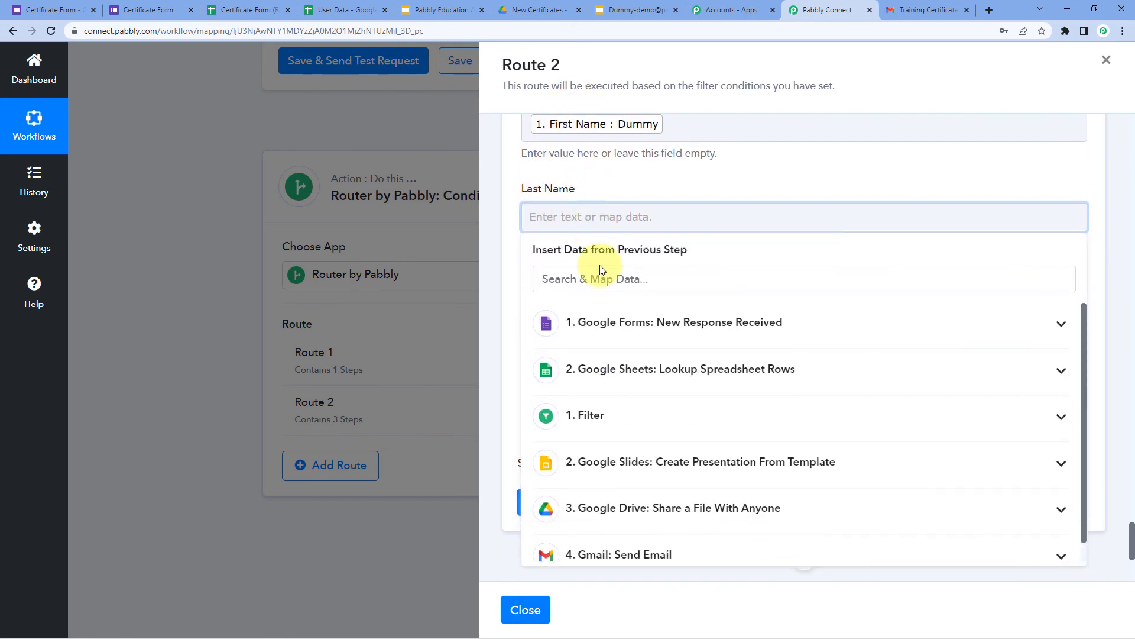
{"action": "left_click", "coordinate": [598, 322]}
{"action": "left_click", "coordinate": [571, 419]}
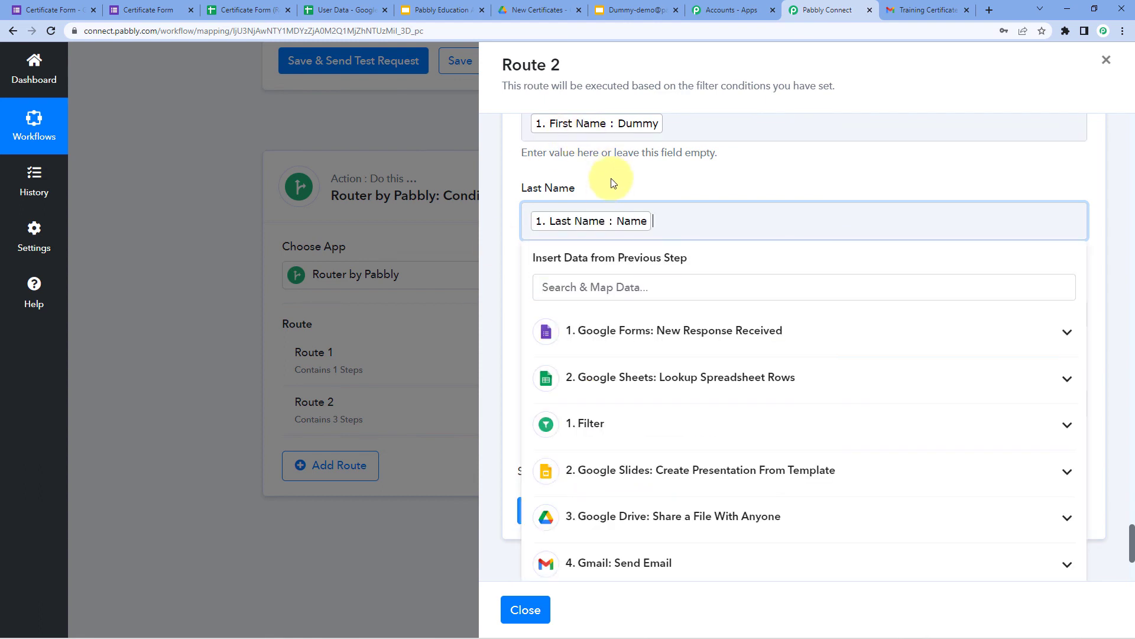
{"action": "left_click", "coordinate": [611, 192]}
Map the Google Forms Email and Mobile No. answers into the Email and Mobile No. fields.
{"action": "scroll", "coordinate": [611, 193], "scroll_direction": "down", "scroll_amount": 2}
{"action": "left_click", "coordinate": [597, 191]}
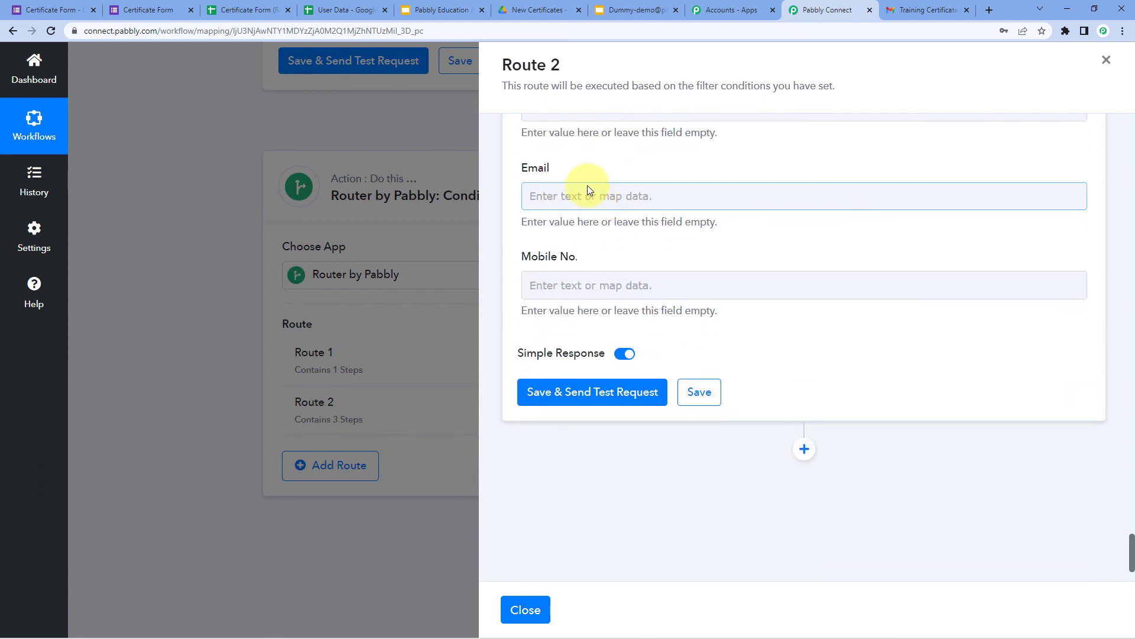
{"action": "left_click", "coordinate": [588, 189]}
{"action": "left_click", "coordinate": [591, 295]}
{"action": "left_click", "coordinate": [597, 428]}
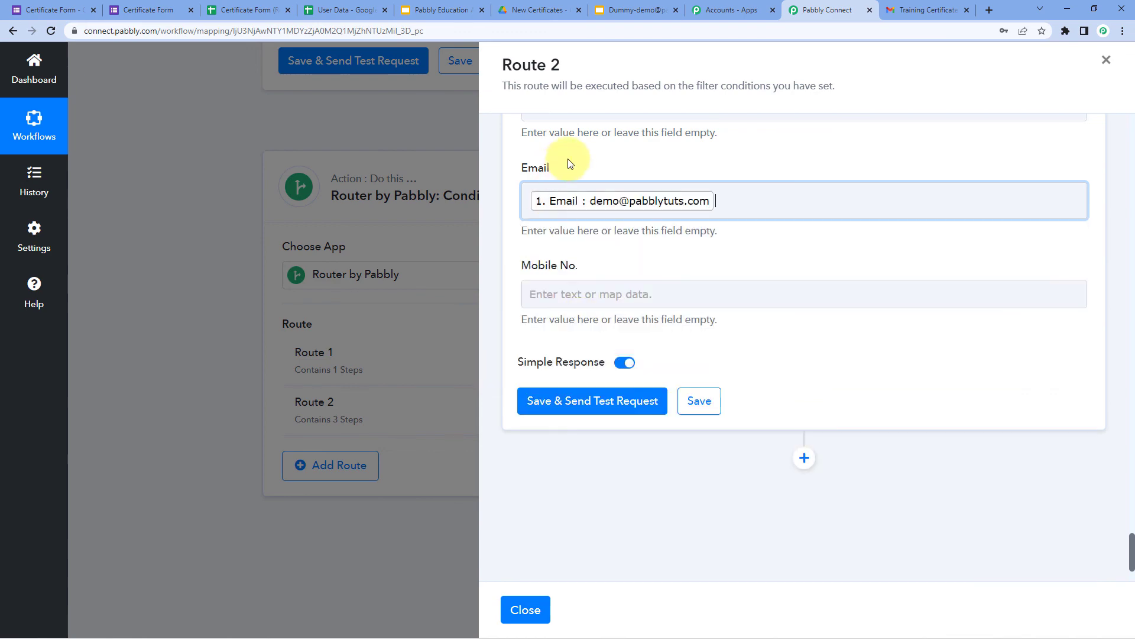
{"action": "left_click", "coordinate": [578, 294]}
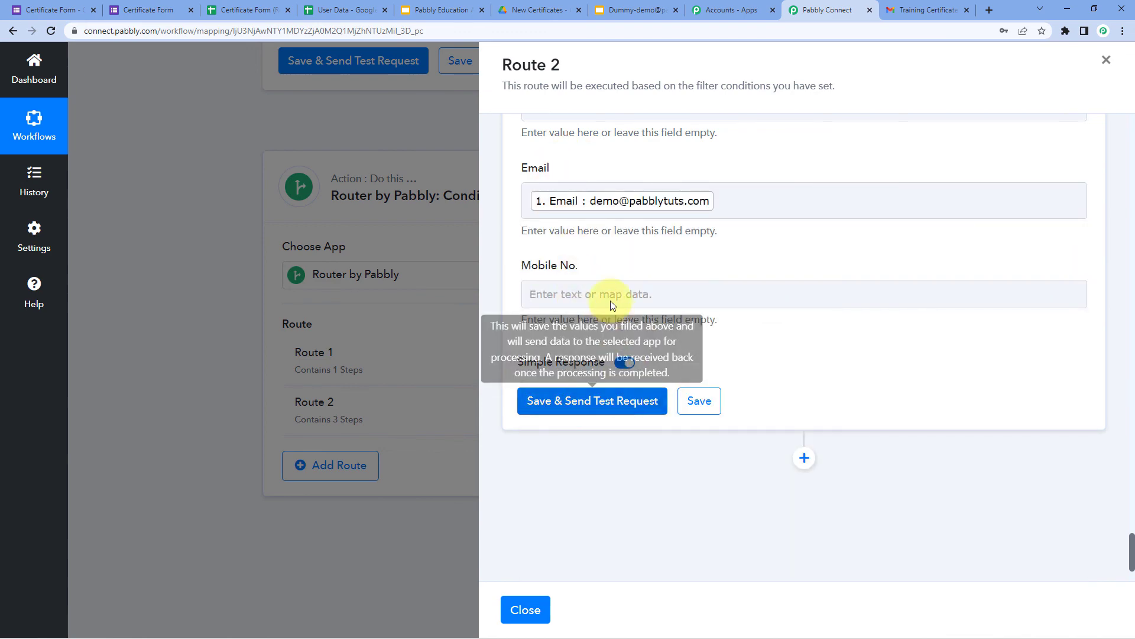
{"action": "left_click", "coordinate": [610, 298]}
{"action": "scroll", "coordinate": [621, 272], "scroll_direction": "down", "scroll_amount": 2}
{"action": "left_click", "coordinate": [627, 286]}
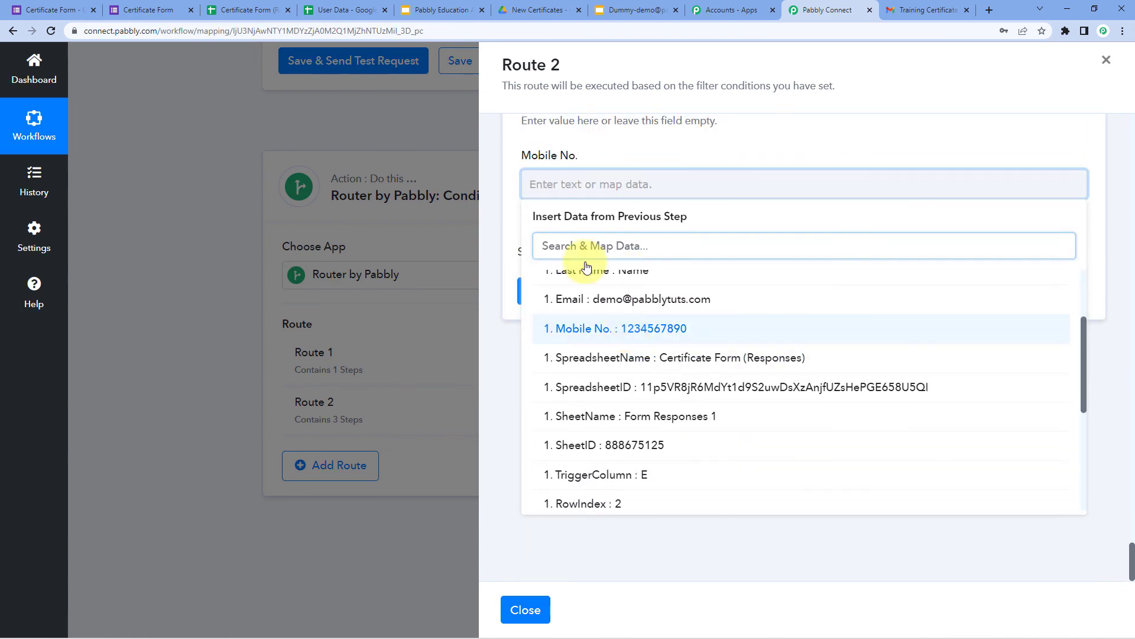
{"action": "left_click", "coordinate": [621, 328]}
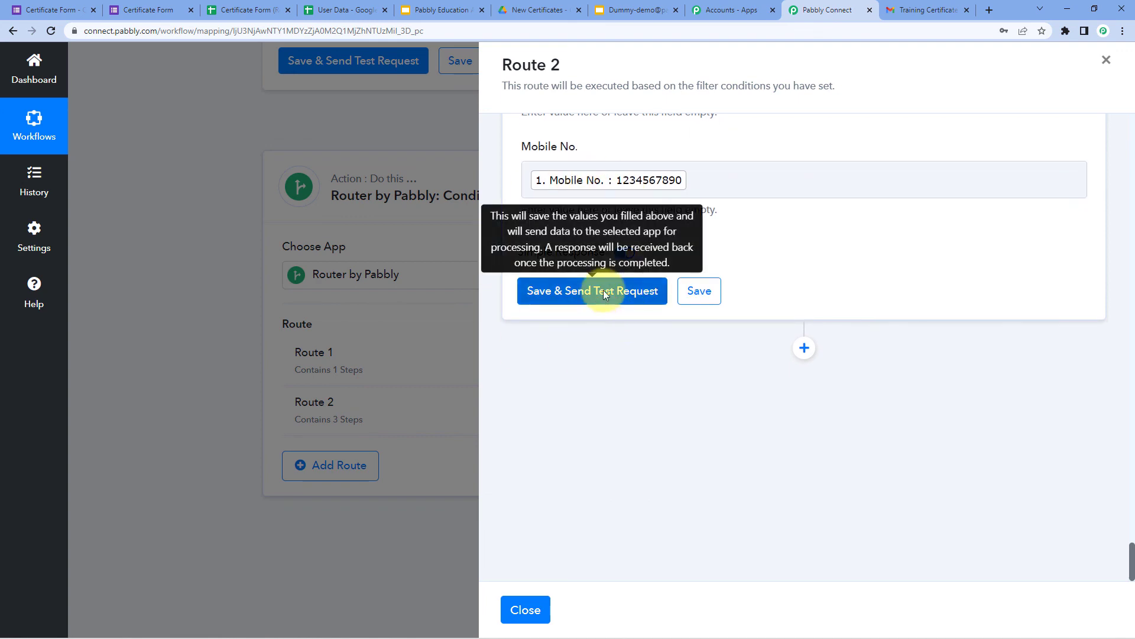
Save the step and send a test request, then check the User Data sheet for the new row.
{"action": "left_click", "coordinate": [605, 292]}
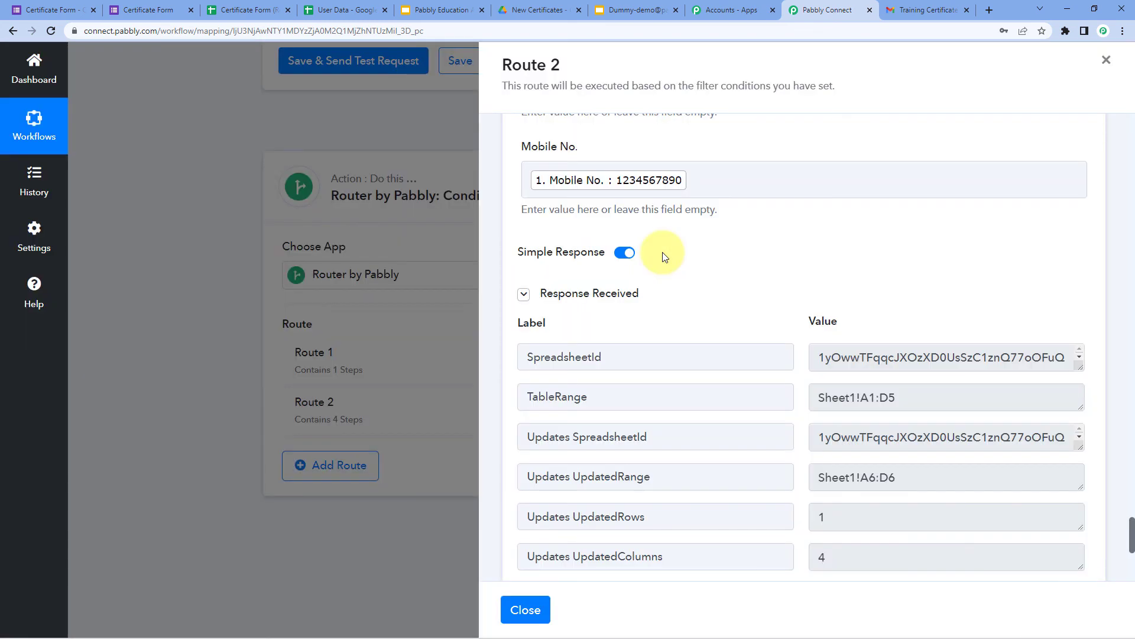
{"action": "scroll", "coordinate": [665, 255], "scroll_direction": "down", "scroll_amount": 2}
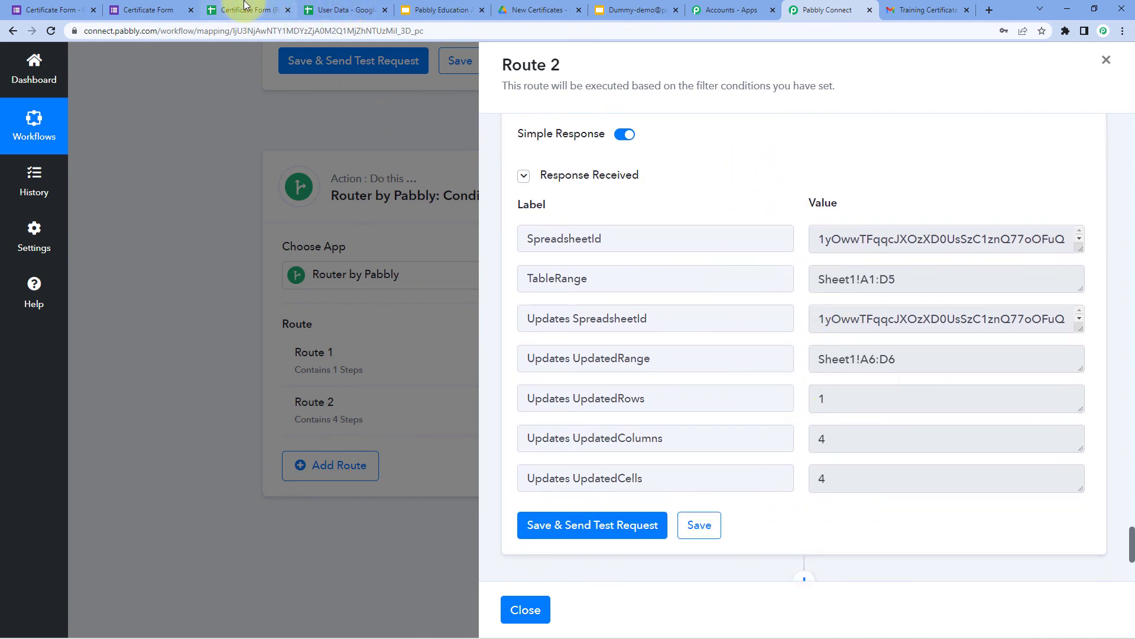
{"action": "left_click", "coordinate": [337, 10]}
Compare the new row 6 with the existing Dummy entry in row 5 of User Data.
{"action": "left_click", "coordinate": [101, 286]}
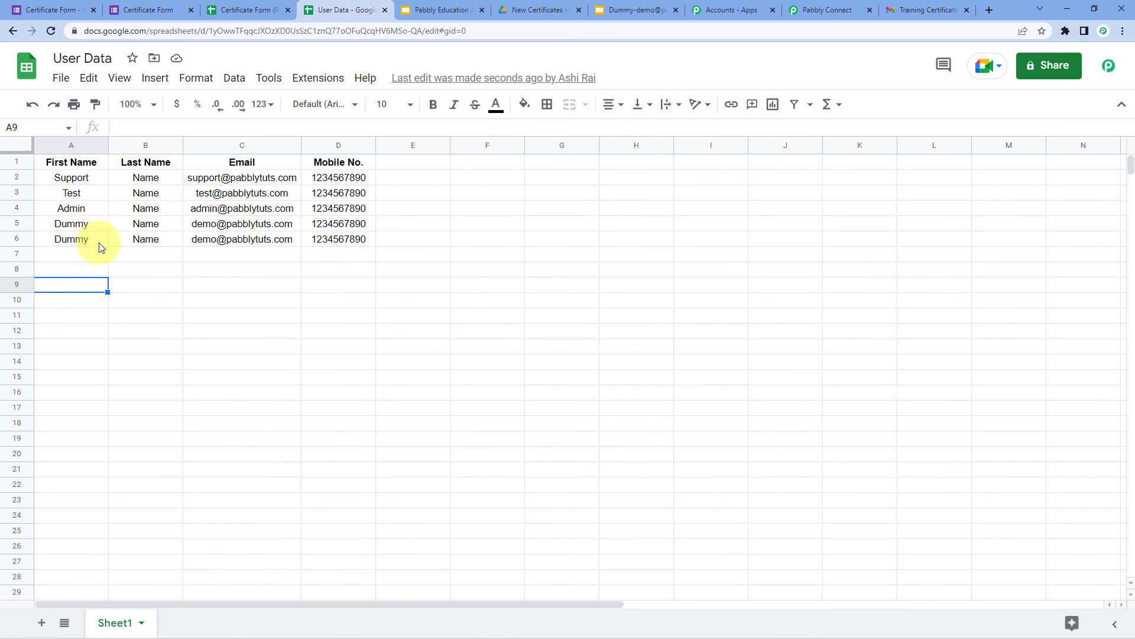
{"action": "left_click_drag", "start_coordinate": [71, 243], "coordinate": [332, 238]}
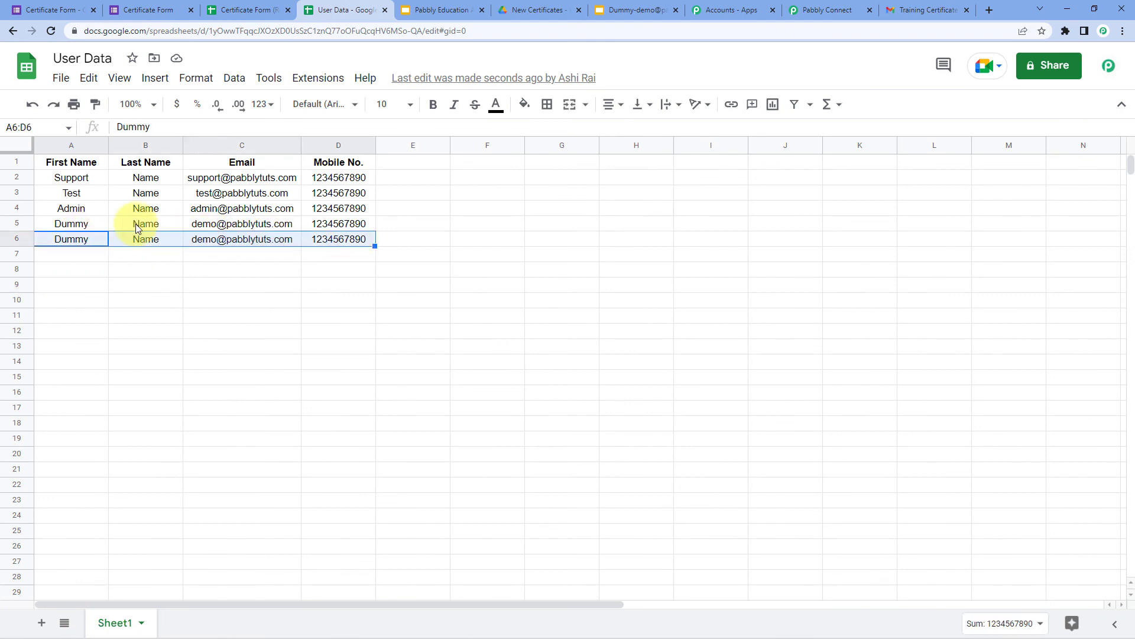
{"action": "left_click_drag", "start_coordinate": [71, 223], "coordinate": [358, 242]}
{"action": "left_click", "coordinate": [337, 223]}
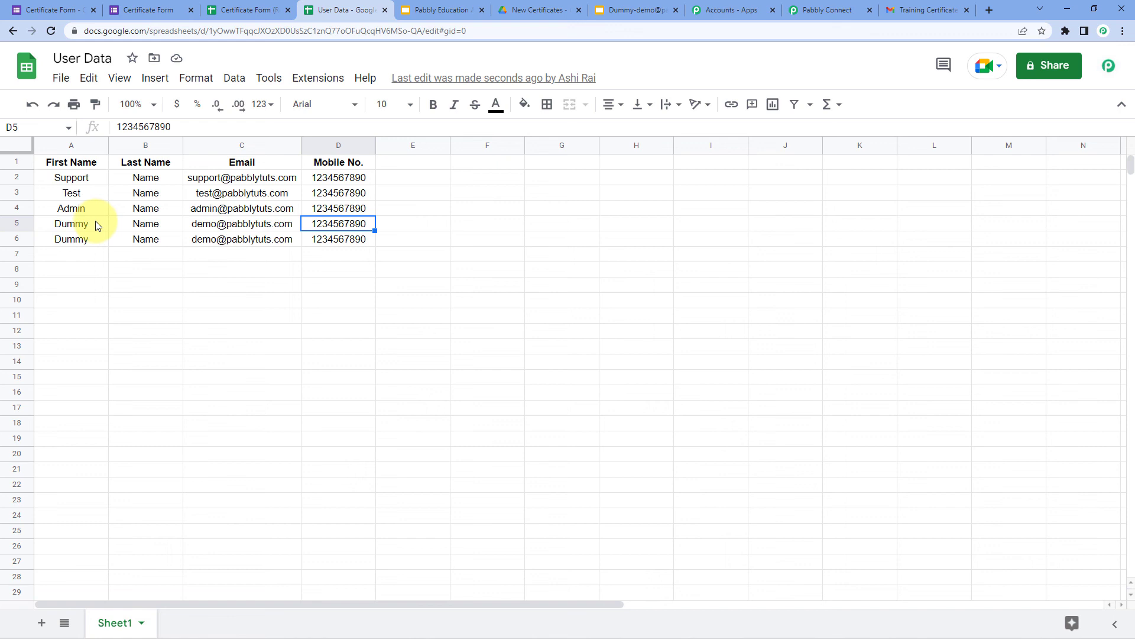
{"action": "left_click_drag", "start_coordinate": [77, 223], "coordinate": [331, 223]}
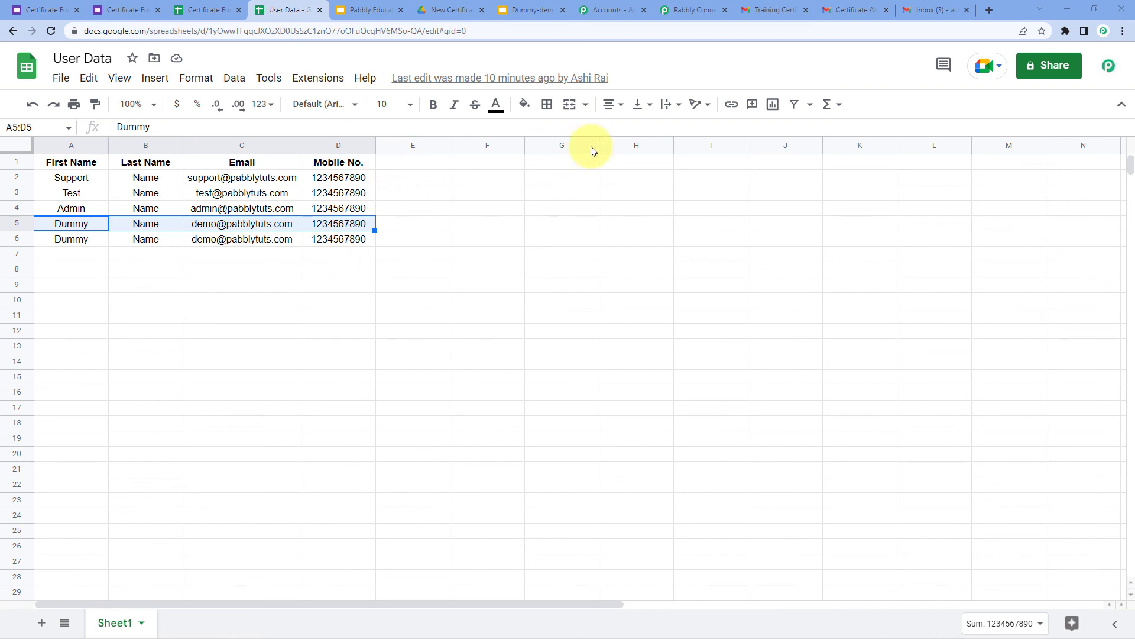
{"action": "left_click", "coordinate": [693, 10]}
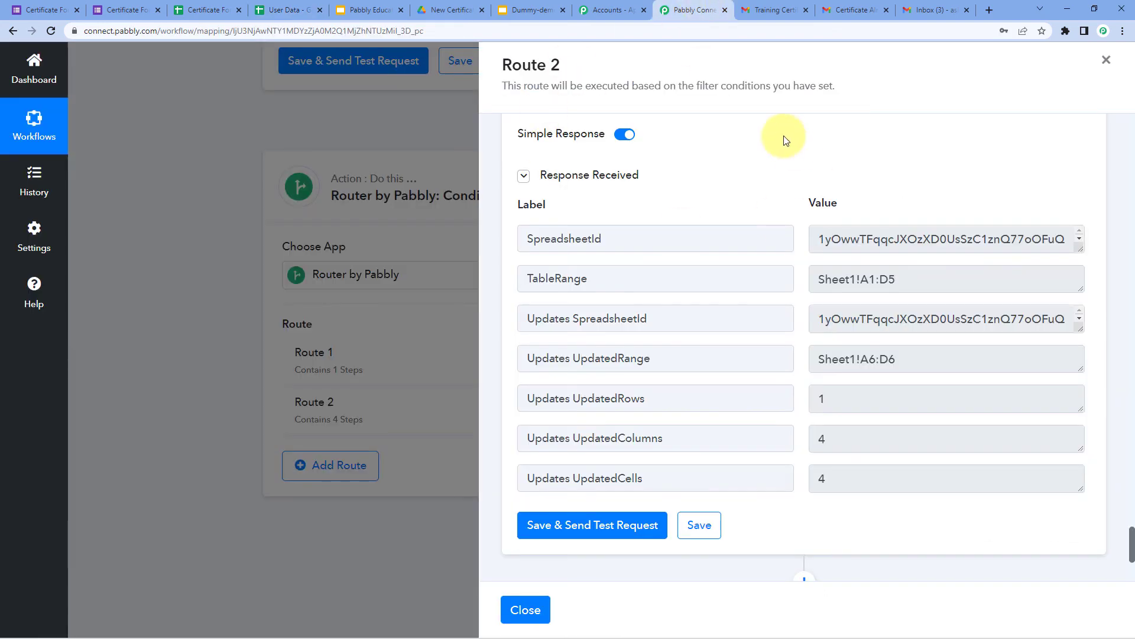
Close the Route 2 settings, collapse the Google Forms trigger and expand the Lookup Spreadsheet Rows step.
{"action": "left_click", "coordinate": [527, 594]}
{"action": "scroll", "coordinate": [625, 270], "scroll_direction": "up", "scroll_amount": 1}
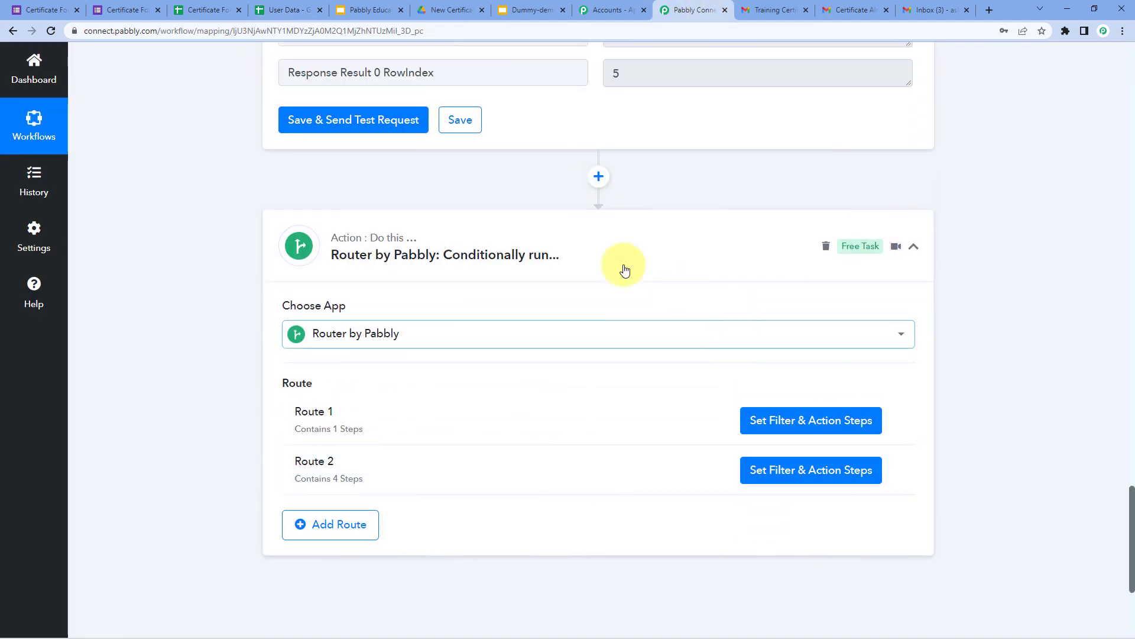
{"action": "scroll", "coordinate": [643, 246], "scroll_direction": "up", "scroll_amount": 15}
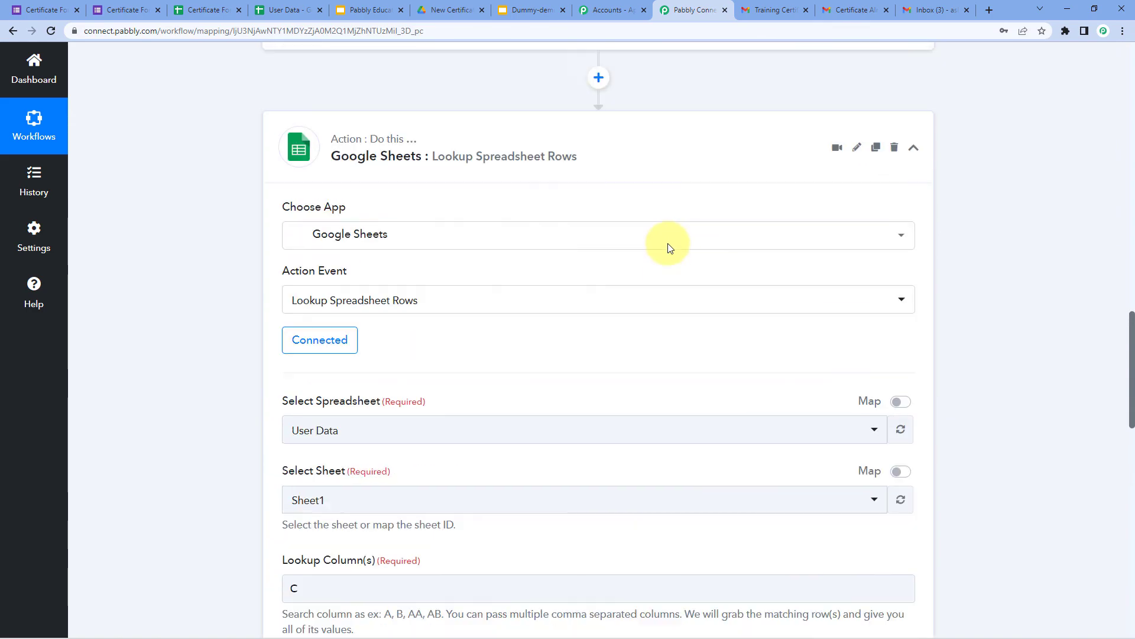
{"action": "scroll", "coordinate": [671, 248], "scroll_direction": "up", "scroll_amount": 20}
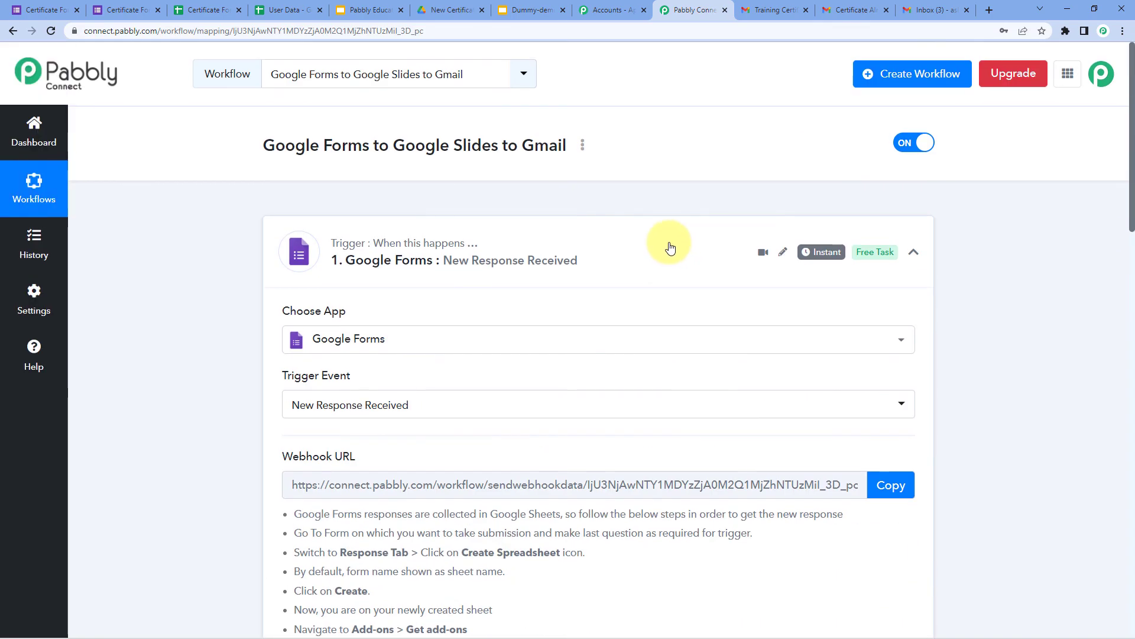
{"action": "left_click", "coordinate": [651, 260]}
{"action": "scroll", "coordinate": [255, 245], "scroll_direction": "down", "scroll_amount": 1}
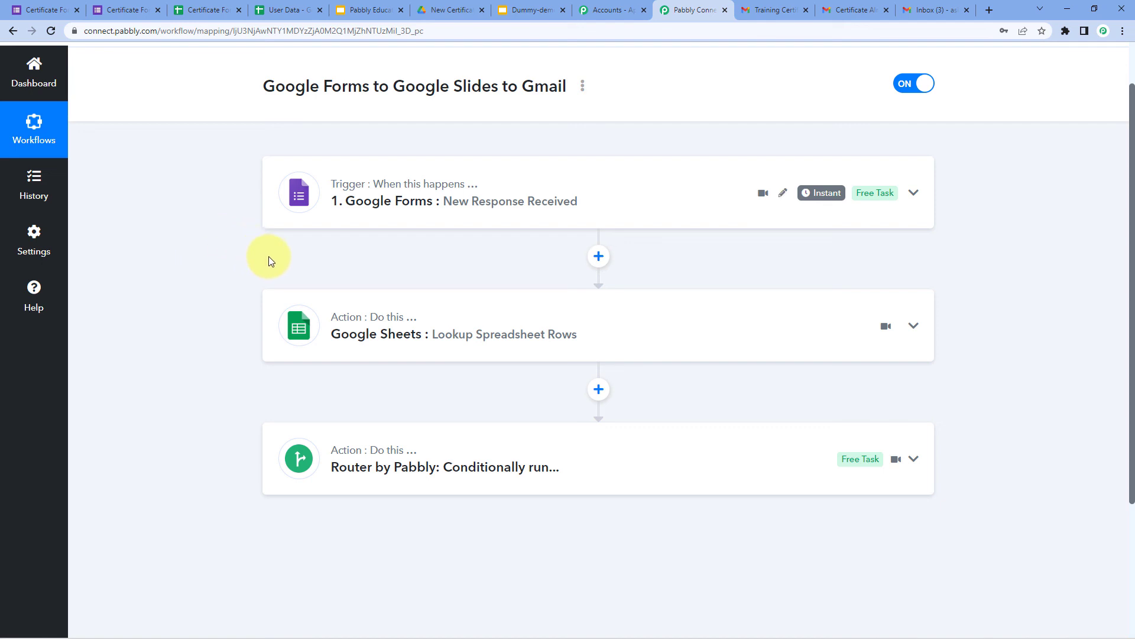
{"action": "scroll", "coordinate": [300, 246], "scroll_direction": "down", "scroll_amount": 2}
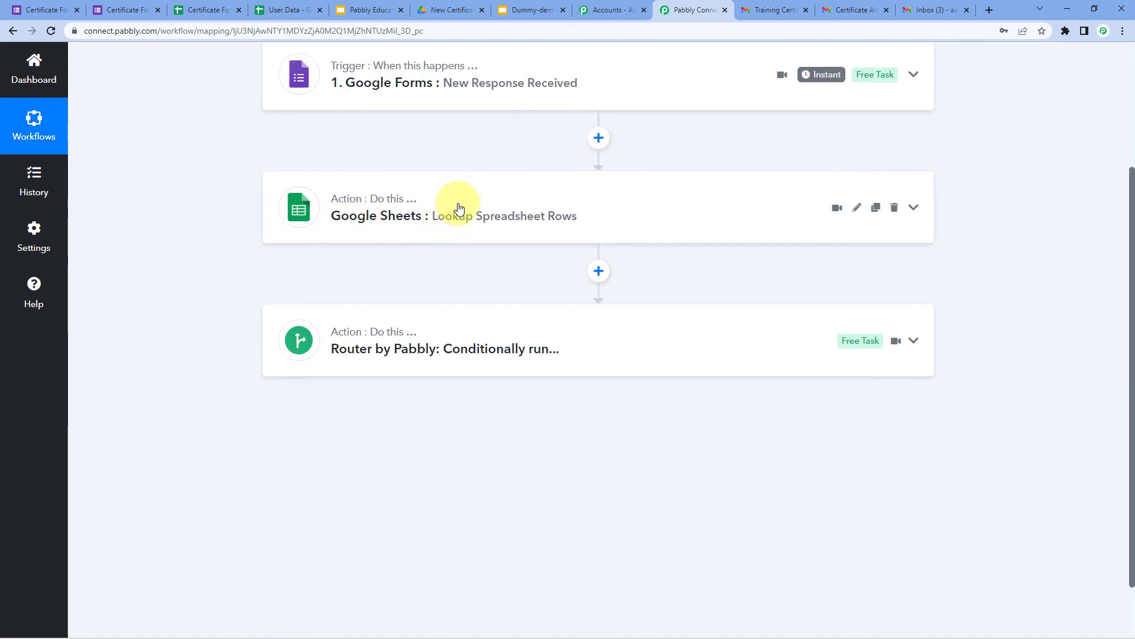
{"action": "left_click", "coordinate": [313, 238]}
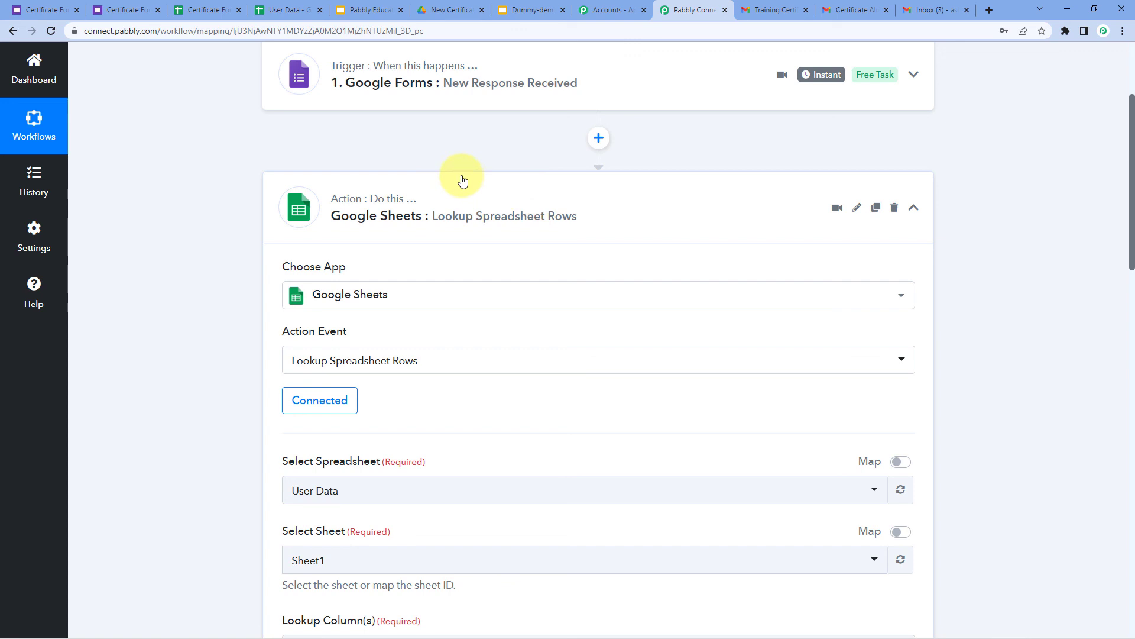
Review the lookup response against the User Data sheet, highlighting the matched email.
{"action": "scroll", "coordinate": [169, 250], "scroll_direction": "down", "scroll_amount": 11}
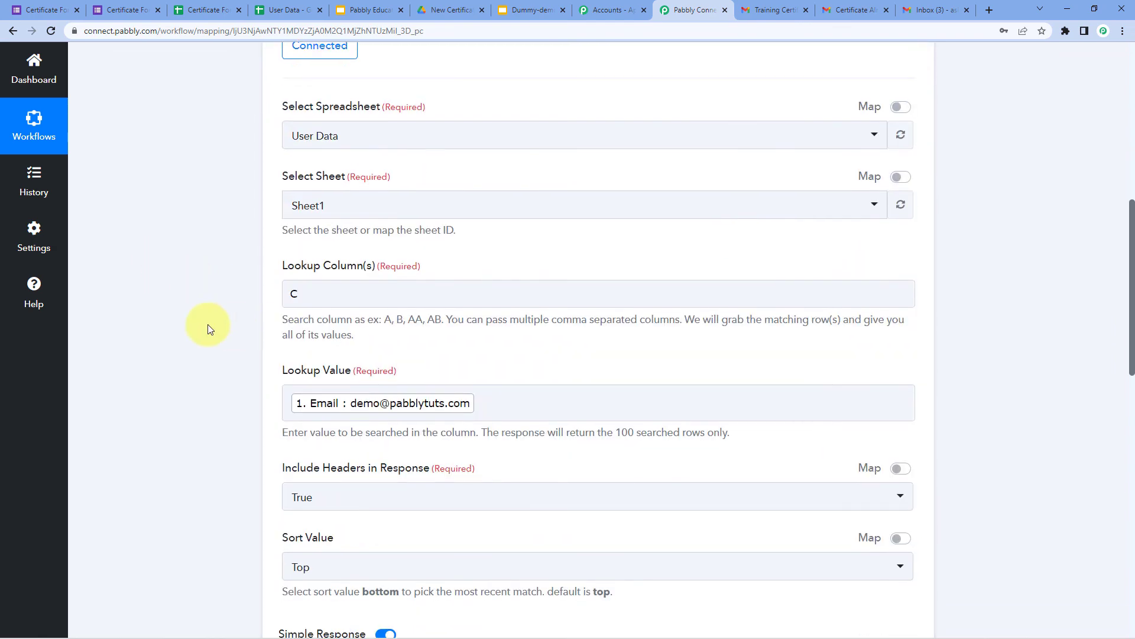
{"action": "scroll", "coordinate": [506, 177], "scroll_direction": "down", "scroll_amount": 3}
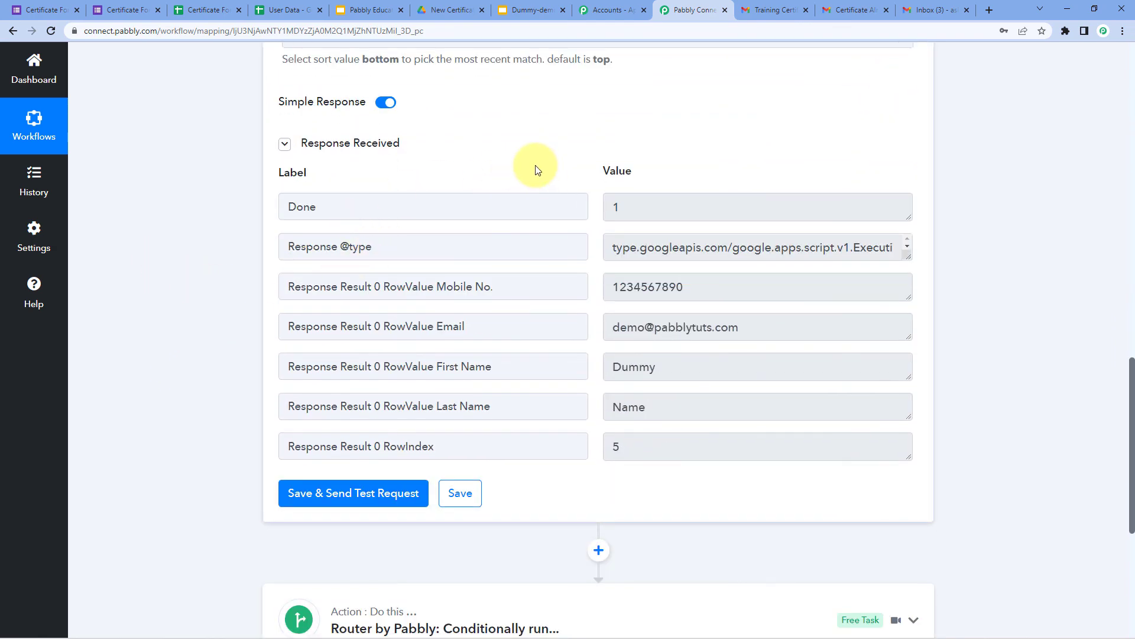
{"action": "scroll", "coordinate": [540, 195], "scroll_direction": "up", "scroll_amount": 3}
{"action": "scroll", "coordinate": [591, 308], "scroll_direction": "down", "scroll_amount": 3}
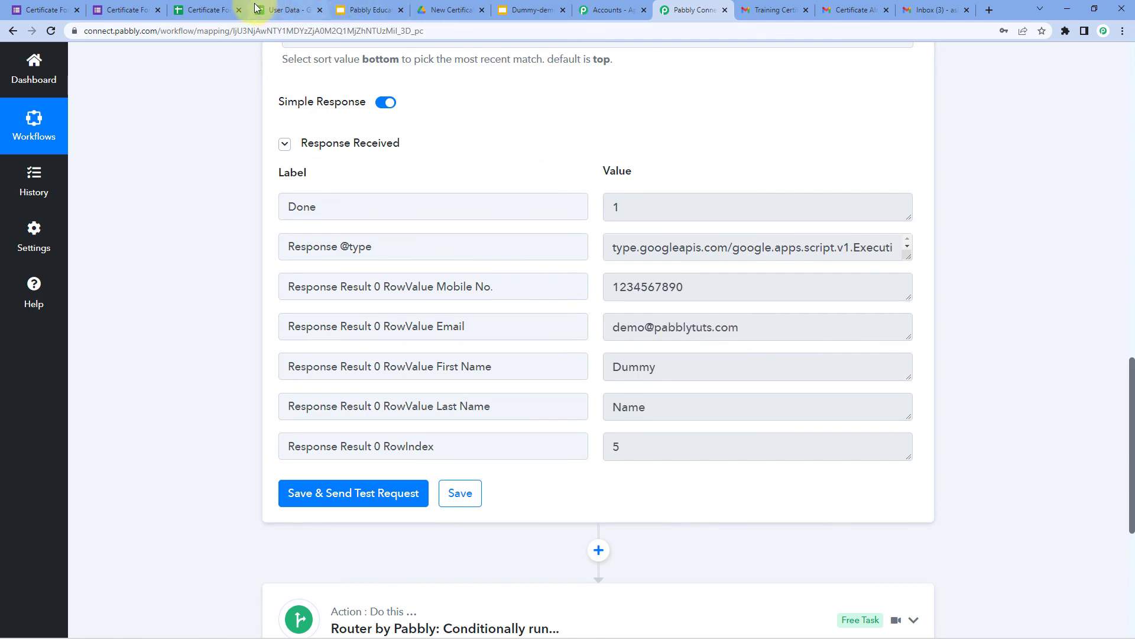
{"action": "left_click", "coordinate": [275, 10]}
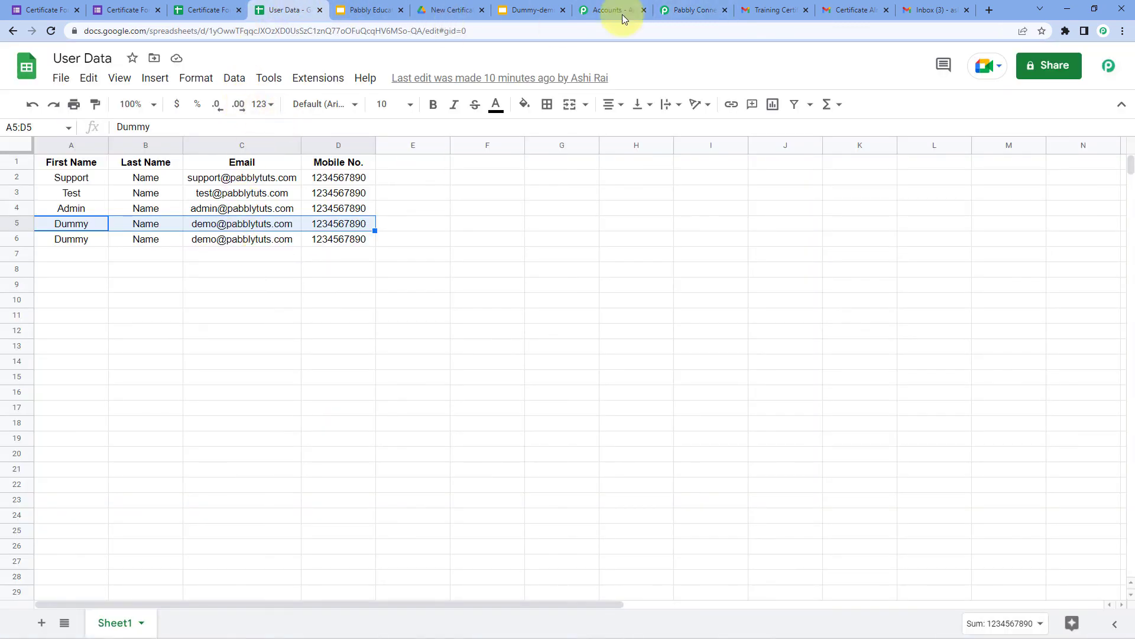
{"action": "left_click", "coordinate": [689, 10]}
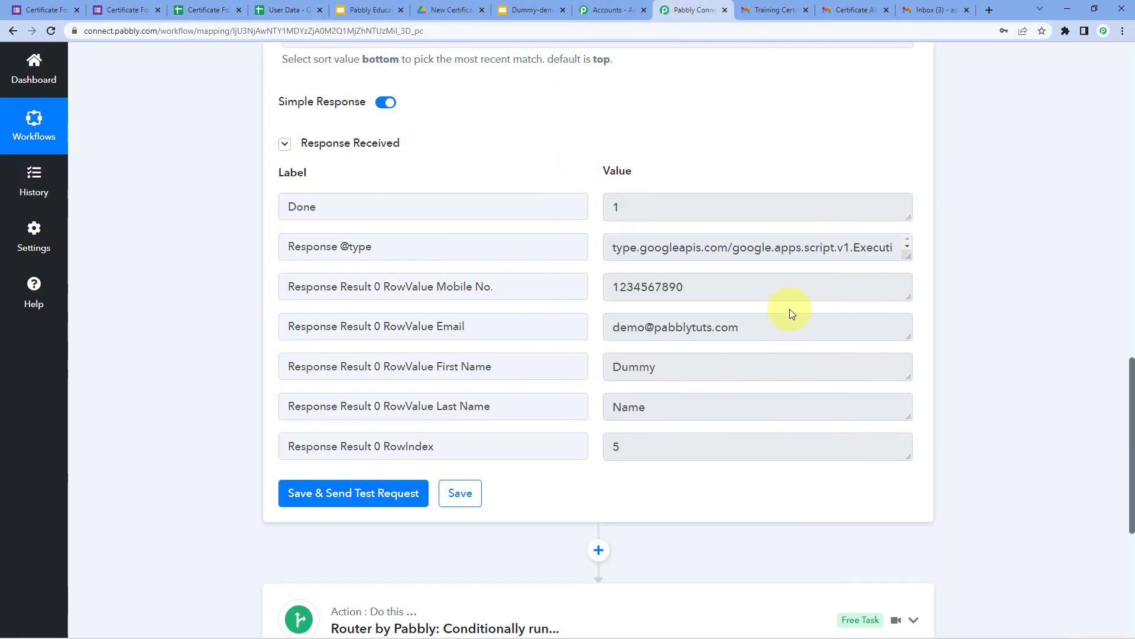
{"action": "left_click_drag", "start_coordinate": [769, 327], "coordinate": [598, 327]}
{"action": "left_click", "coordinate": [547, 130]}
Collapse the spreadsheet lookup step and expand the Router step to show Route 1 and Route 2.
{"action": "scroll", "coordinate": [471, 208], "scroll_direction": "up", "scroll_amount": 15}
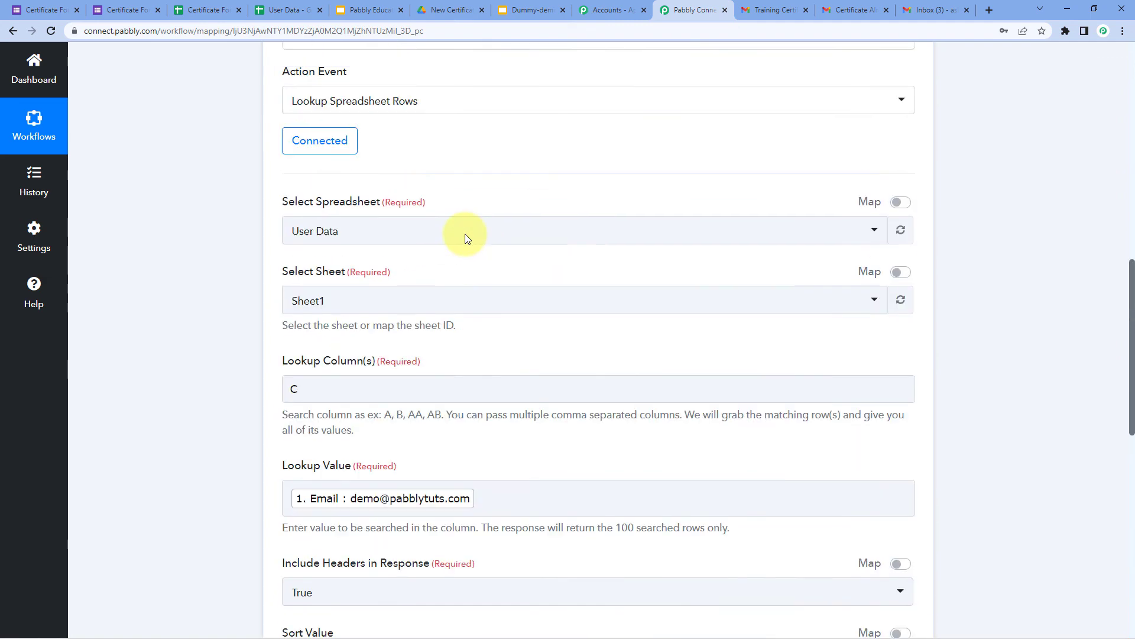
{"action": "left_click", "coordinate": [446, 289]}
{"action": "scroll", "coordinate": [208, 282], "scroll_direction": "down", "scroll_amount": 3}
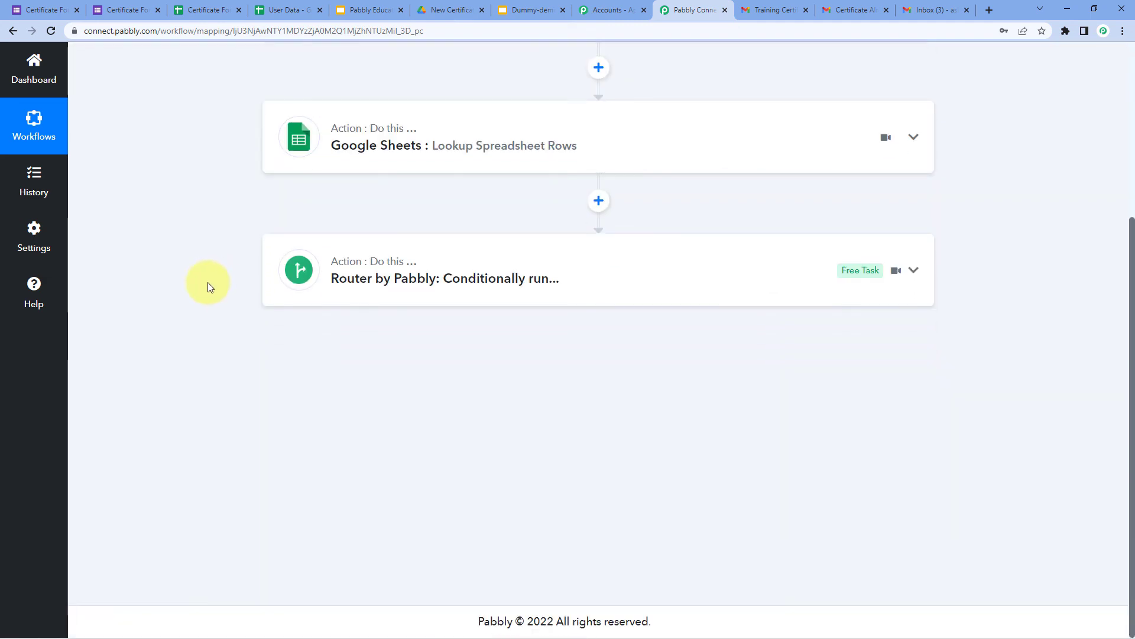
{"action": "left_click", "coordinate": [468, 271]}
{"action": "scroll", "coordinate": [215, 347], "scroll_direction": "down", "scroll_amount": 2}
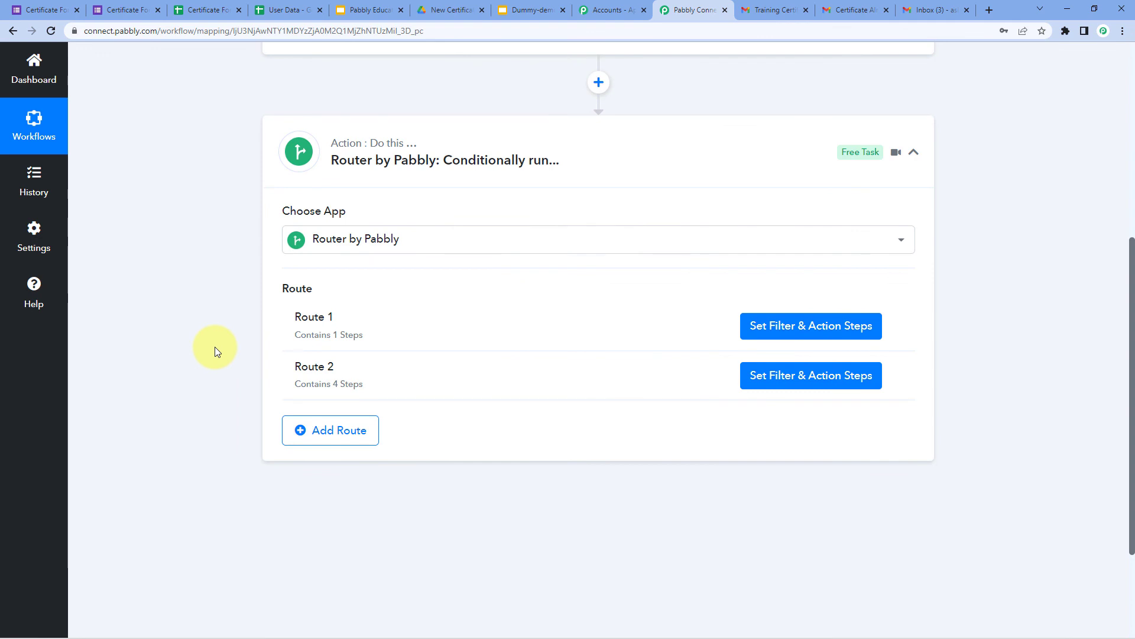
{"action": "left_click", "coordinate": [806, 336]}
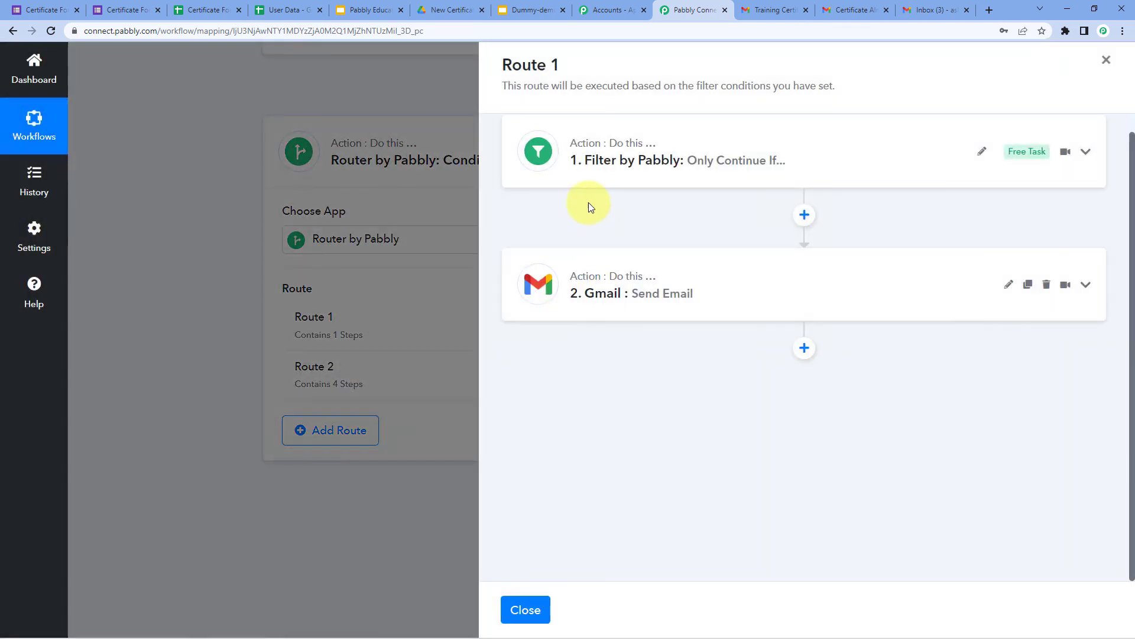
{"action": "left_click", "coordinate": [680, 171]}
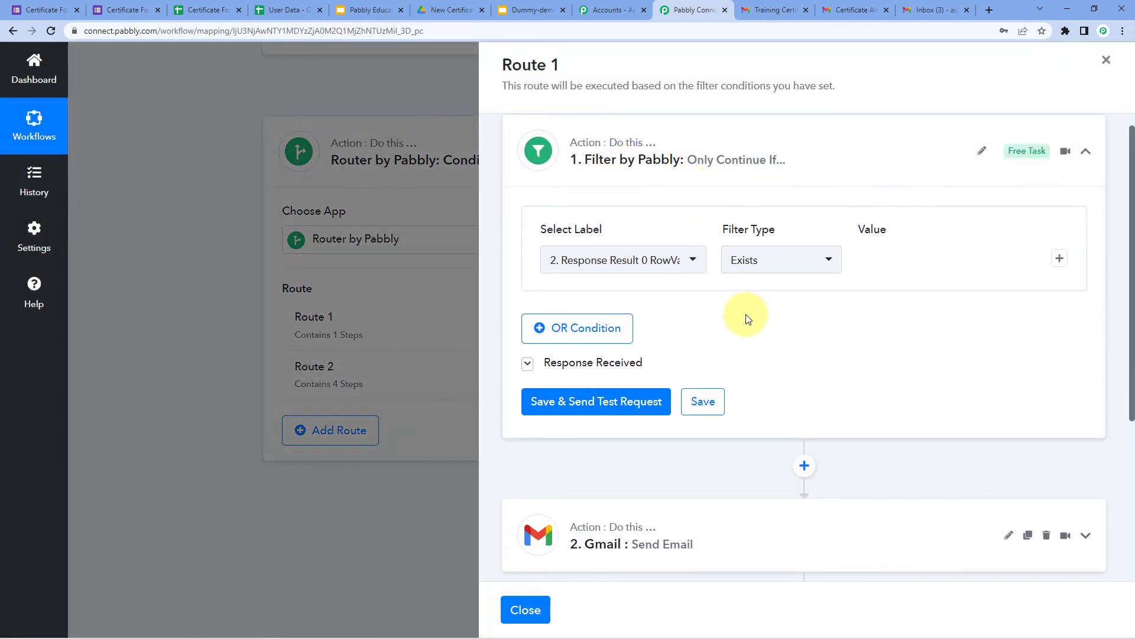
{"action": "scroll", "coordinate": [746, 319], "scroll_direction": "down", "scroll_amount": 3}
{"action": "left_click", "coordinate": [752, 368]}
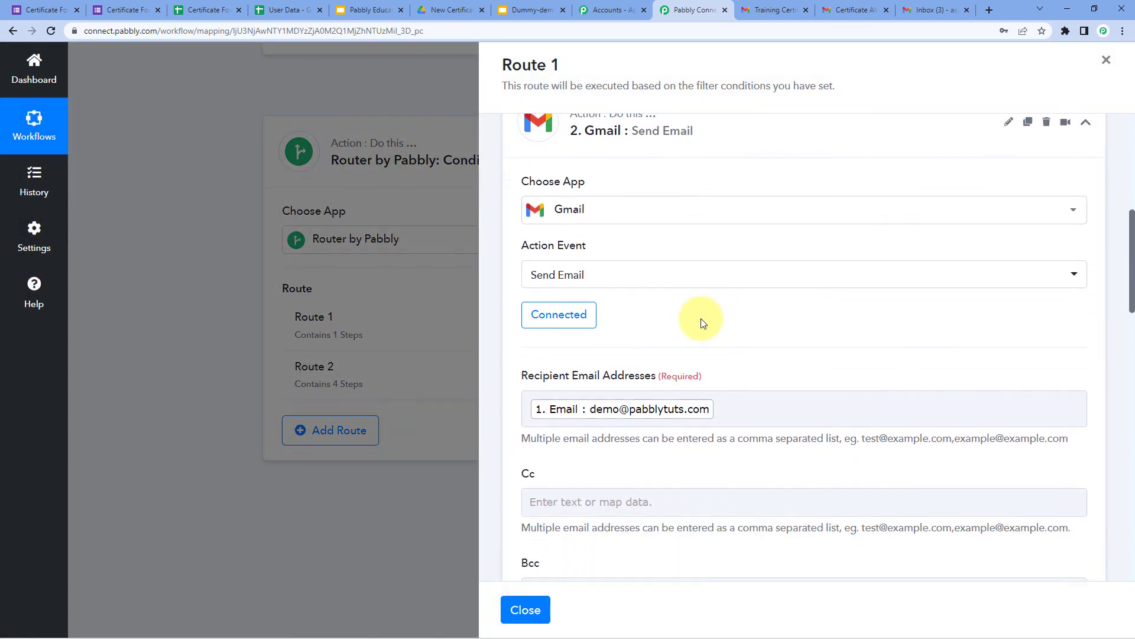
{"action": "scroll", "coordinate": [703, 322], "scroll_direction": "down", "scroll_amount": 4}
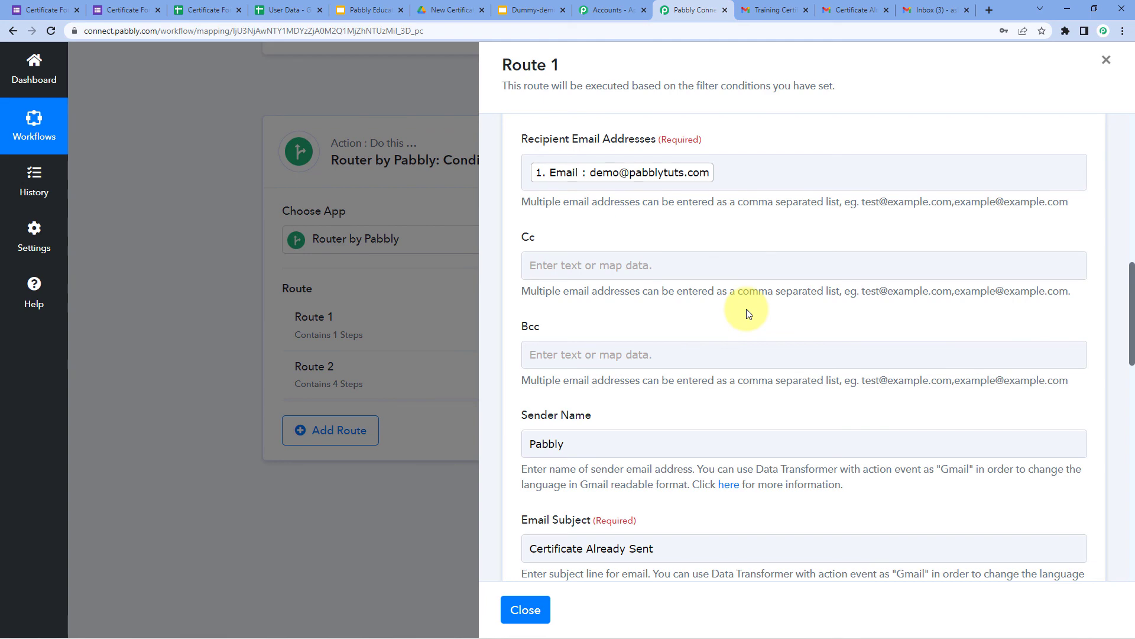
{"action": "scroll", "coordinate": [744, 334], "scroll_direction": "down", "scroll_amount": 10}
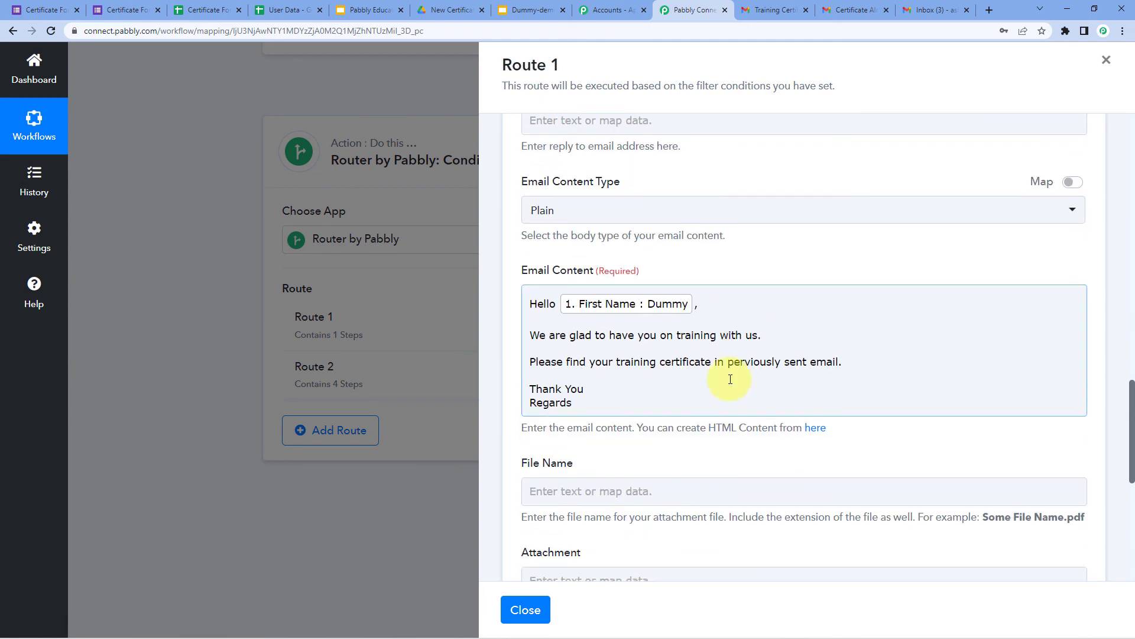
{"action": "scroll", "coordinate": [793, 286], "scroll_direction": "down", "scroll_amount": 3}
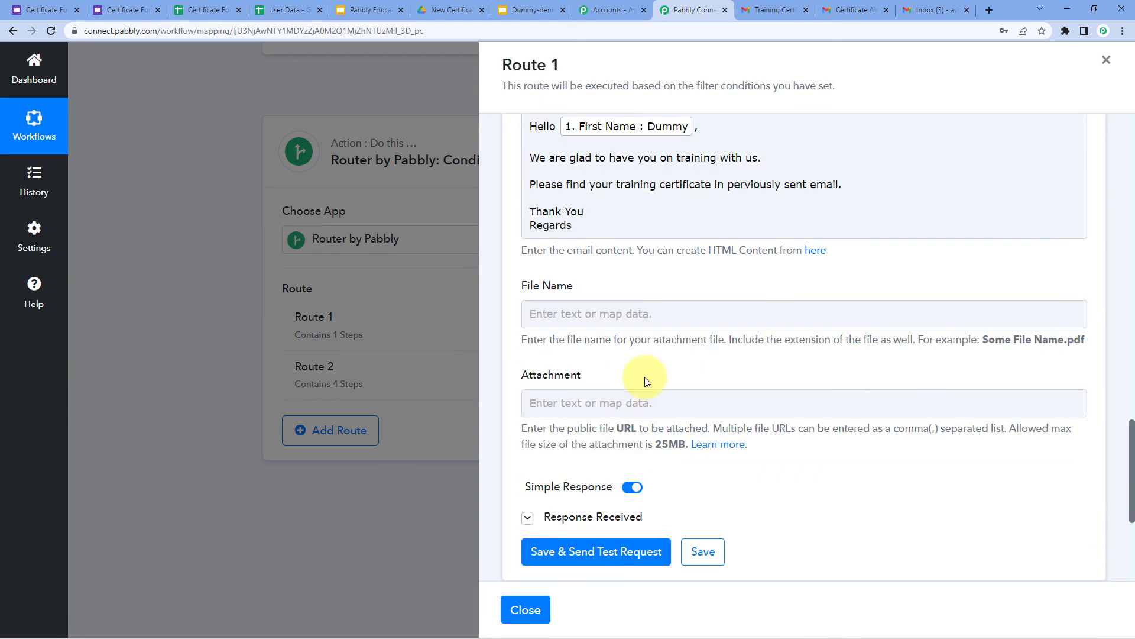
{"action": "left_click", "coordinate": [519, 609]}
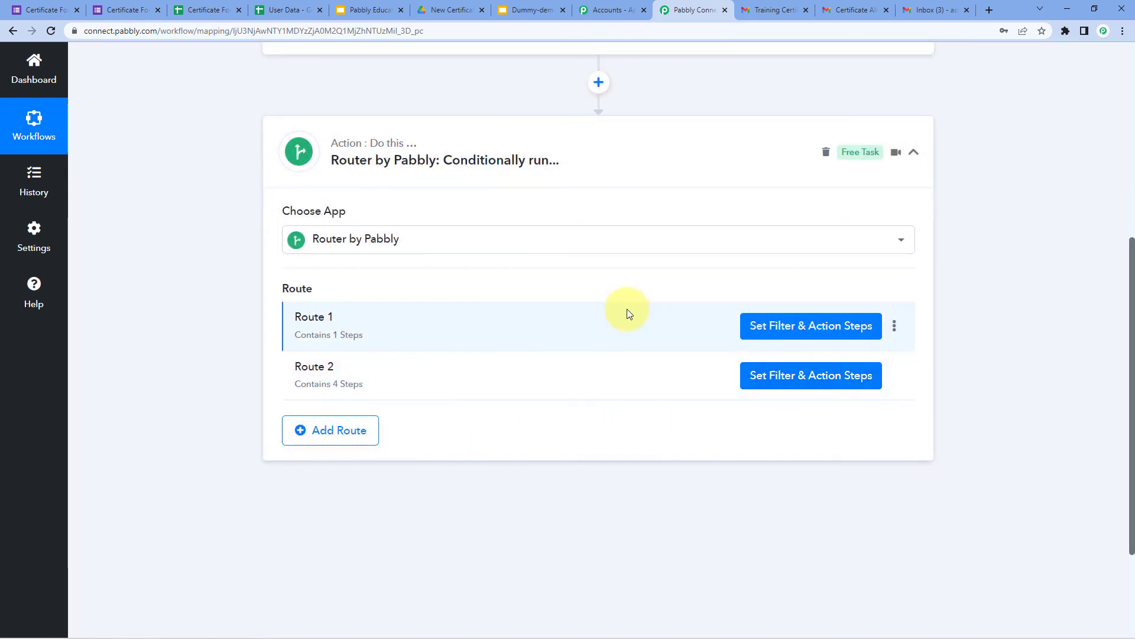
Open Route 2's Set Filter & Action Steps panel, briefly glancing at the User Data sheet.
{"action": "scroll", "coordinate": [627, 309], "scroll_direction": "up", "scroll_amount": 4}
{"action": "scroll", "coordinate": [573, 299], "scroll_direction": "down", "scroll_amount": 3}
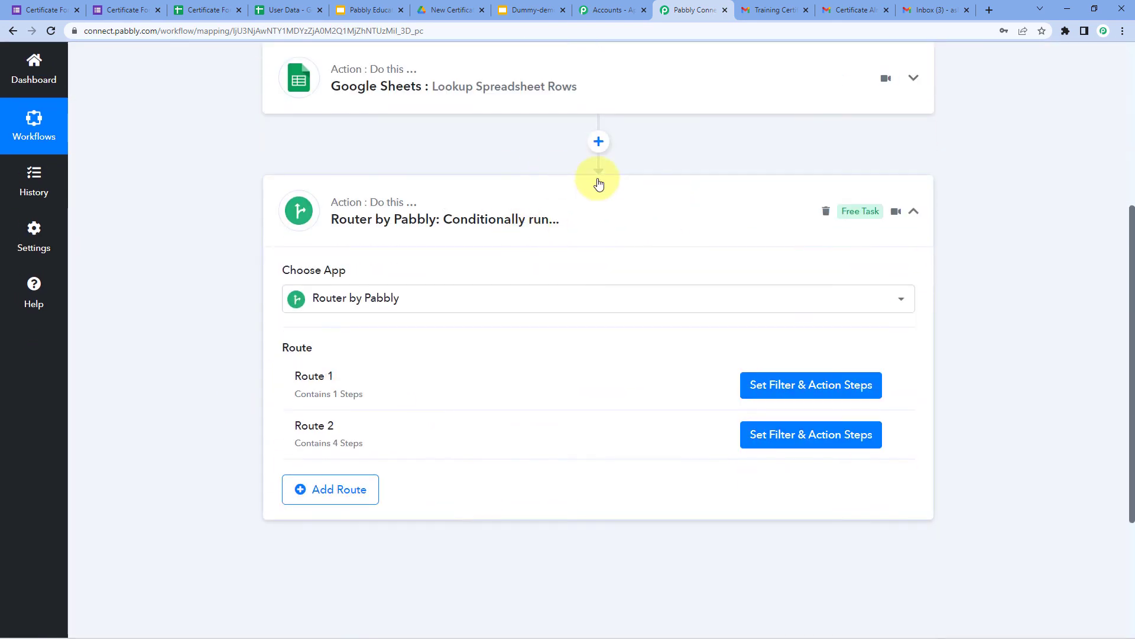
{"action": "left_click", "coordinate": [792, 436]}
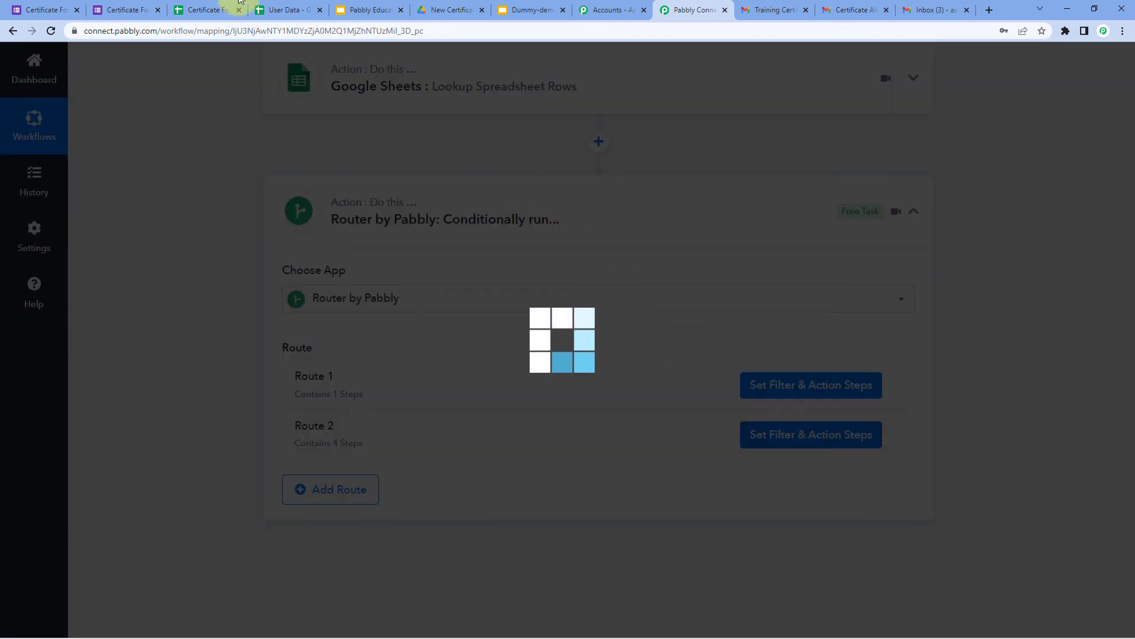
{"action": "left_click", "coordinate": [277, 4]}
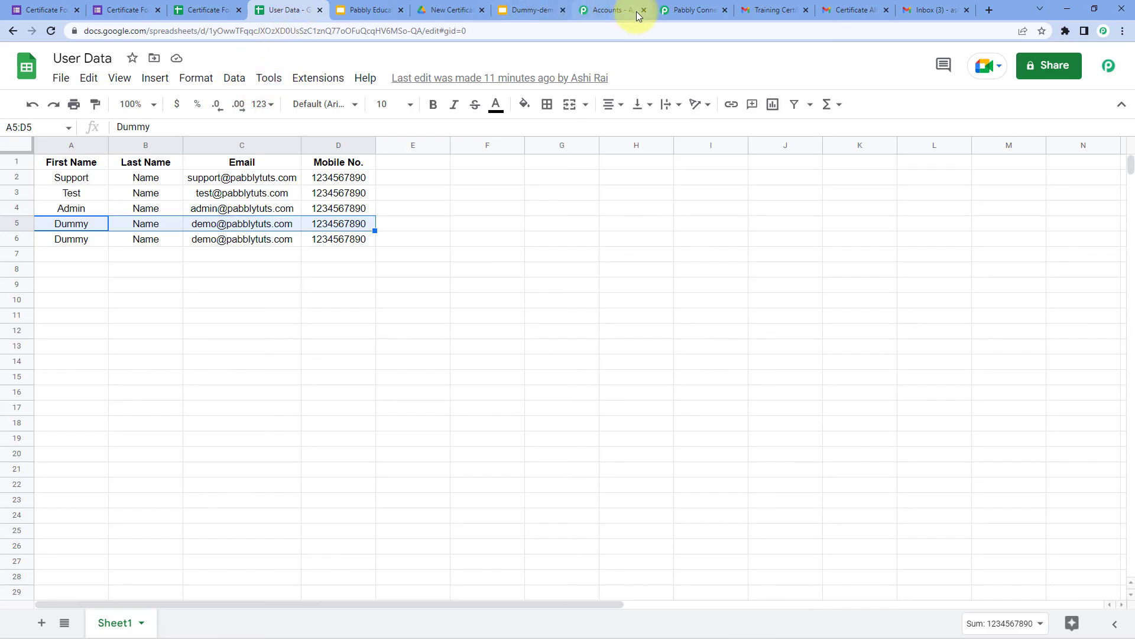
{"action": "left_click", "coordinate": [692, 10]}
Expand Route 2's not-exists filter condition and view its test response.
{"action": "scroll", "coordinate": [672, 260], "scroll_direction": "up", "scroll_amount": 5}
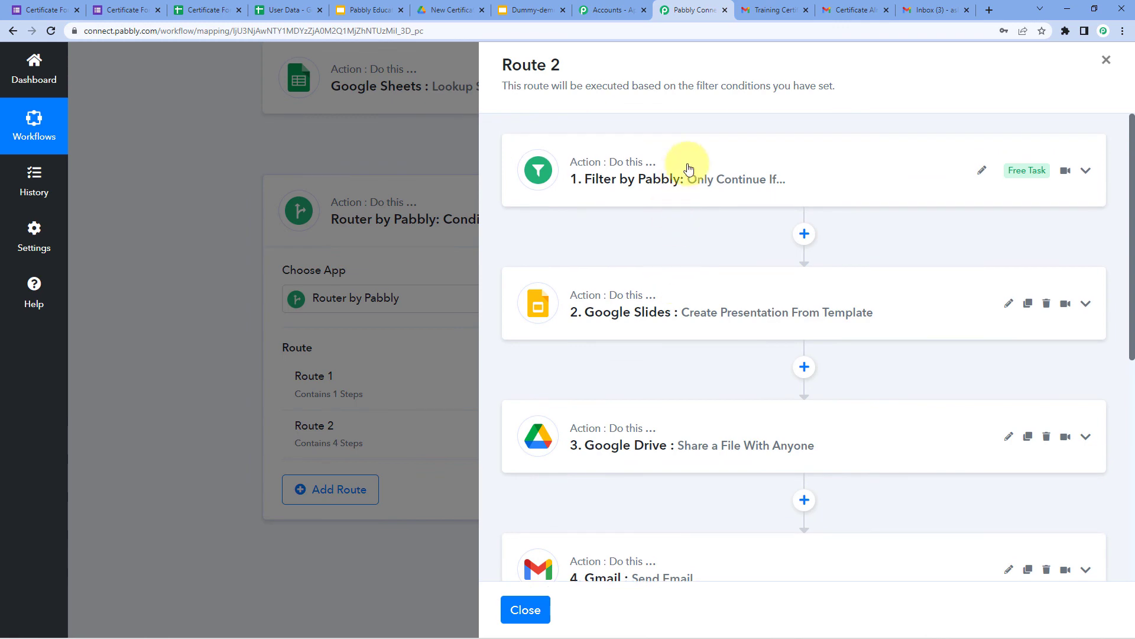
{"action": "left_click", "coordinate": [689, 157]}
{"action": "left_click", "coordinate": [591, 382]}
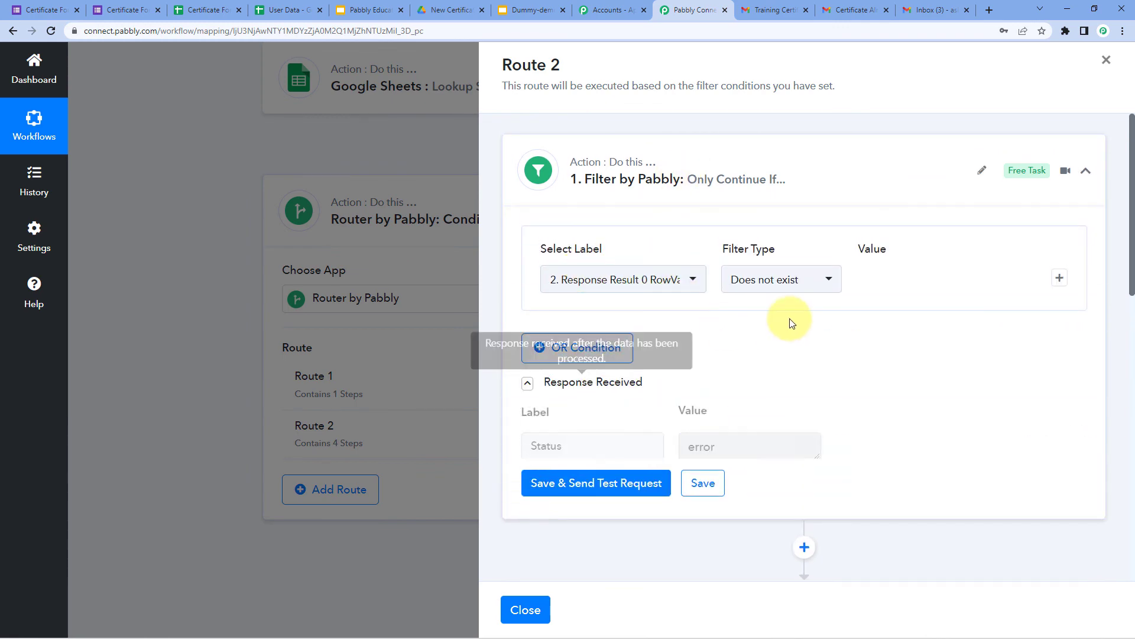
{"action": "scroll", "coordinate": [788, 321], "scroll_direction": "down", "scroll_amount": 7}
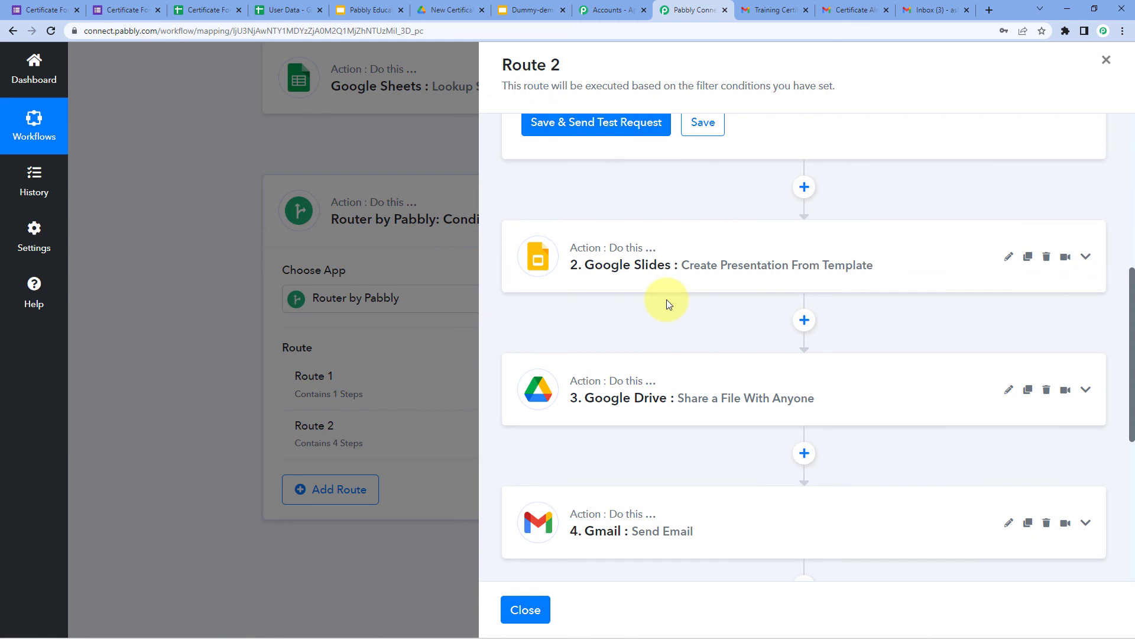
Look at the Dummy-demo certificate template and scroll through Route 2's remaining steps.
{"action": "left_click", "coordinate": [529, 9]}
{"action": "left_click", "coordinate": [691, 9]}
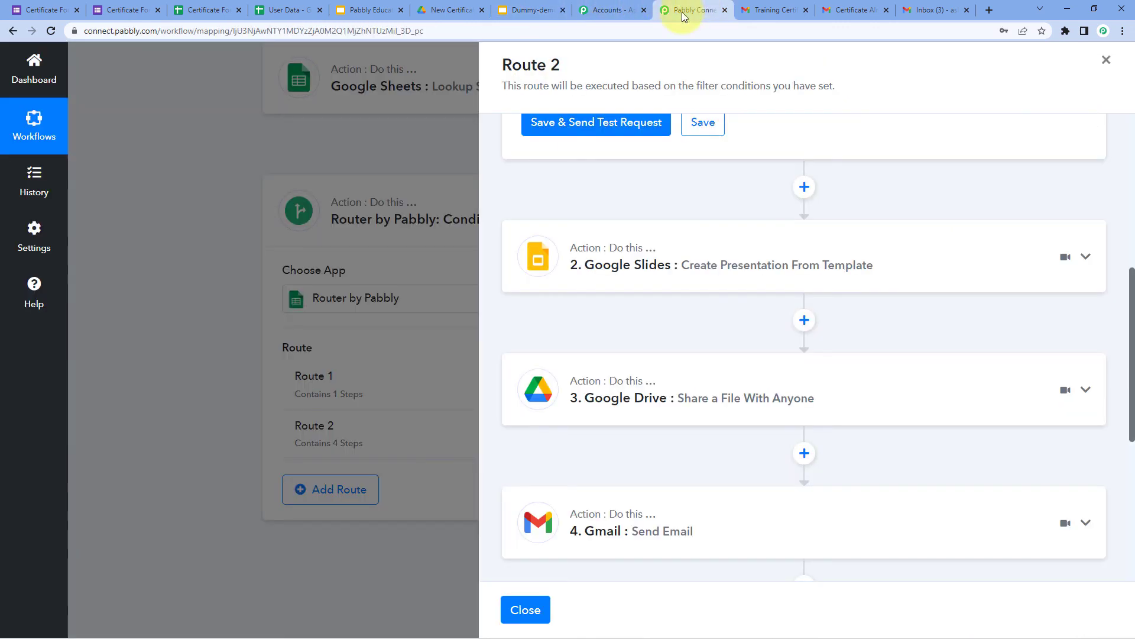
{"action": "scroll", "coordinate": [653, 290], "scroll_direction": "down", "scroll_amount": 2}
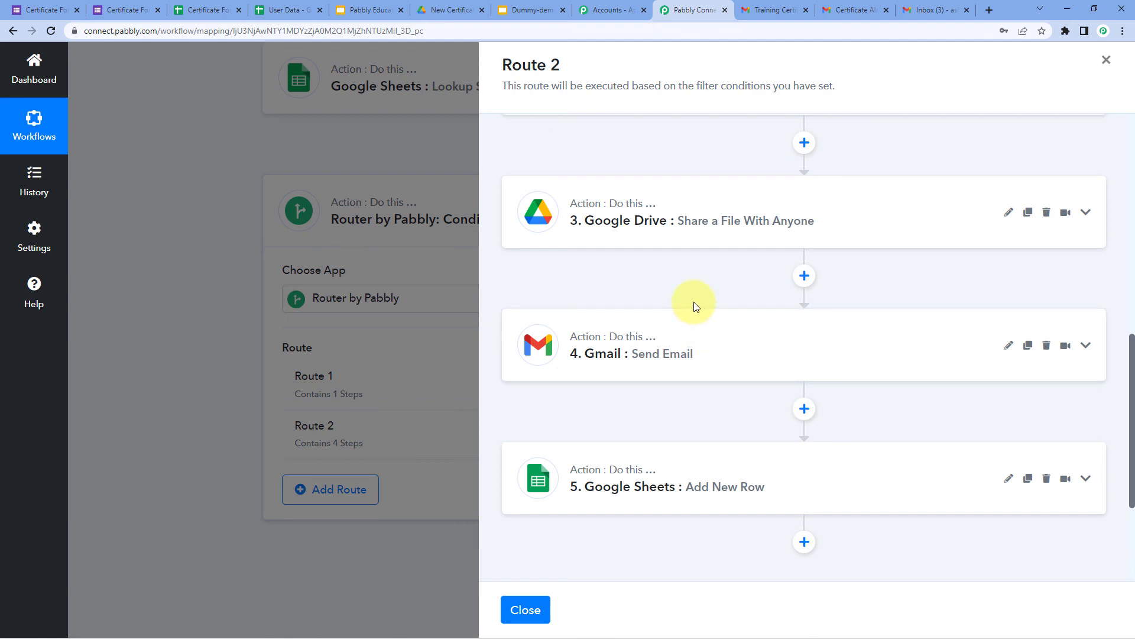
{"action": "scroll", "coordinate": [694, 302], "scroll_direction": "down", "scroll_amount": 2}
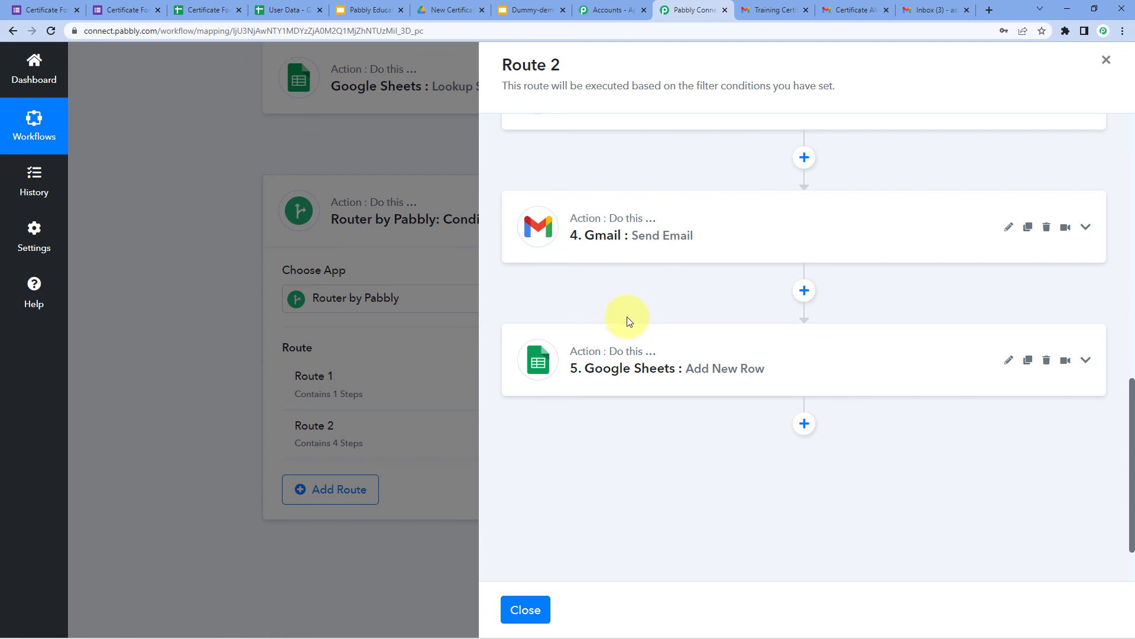
{"action": "left_click", "coordinate": [290, 11]}
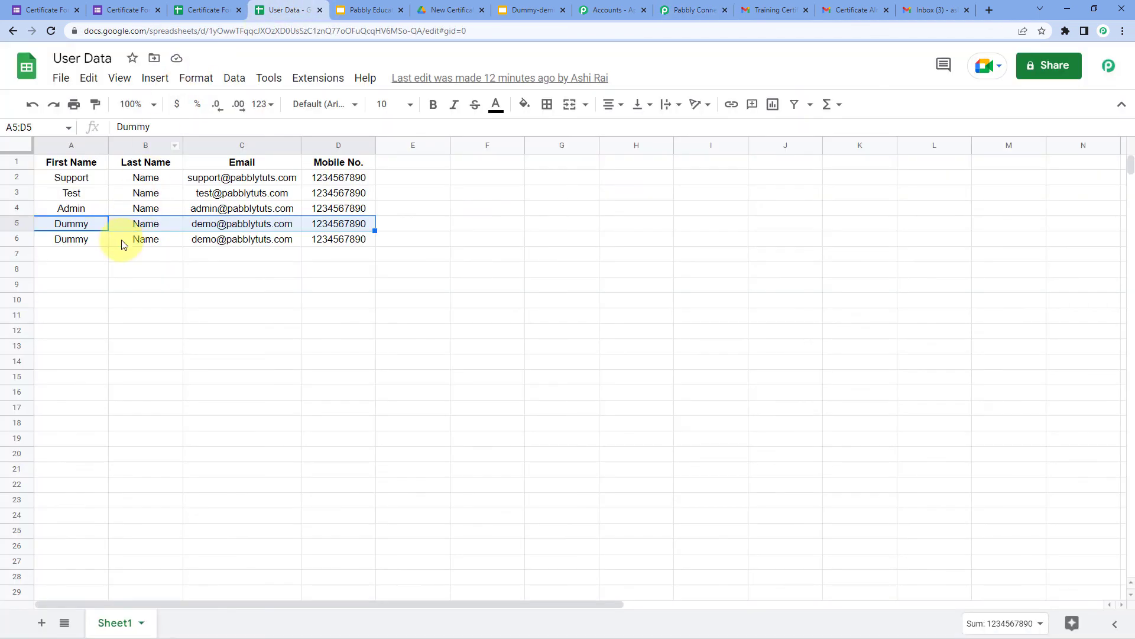
Click cell A7 to clear the row 5 selection, then close the Route 2 panel and scroll up.
{"action": "left_click", "coordinate": [82, 253]}
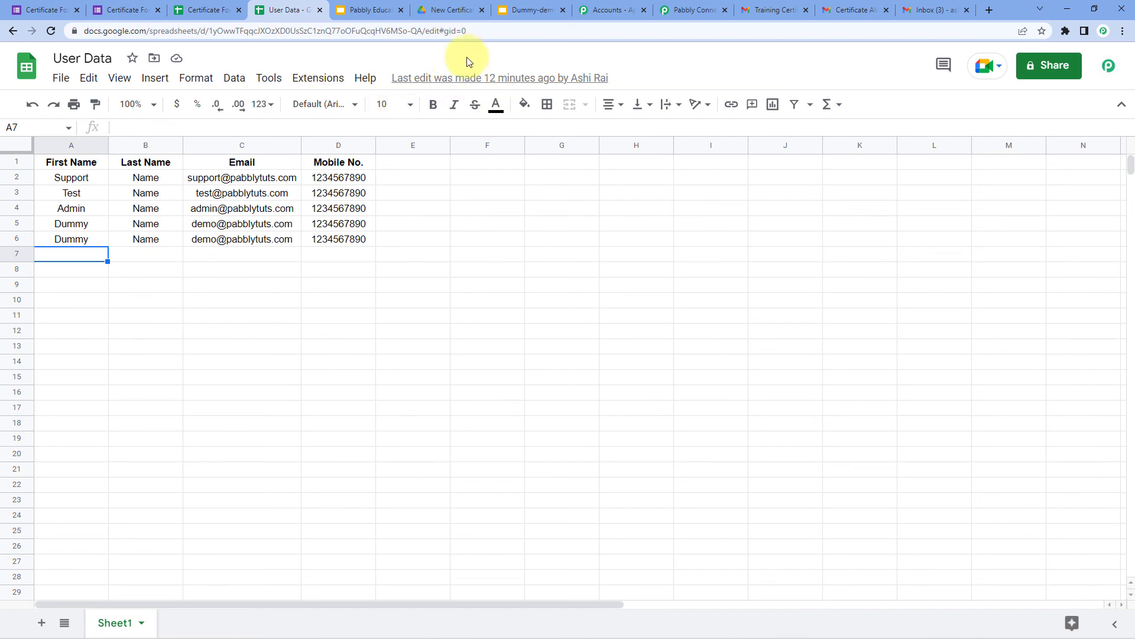
{"action": "left_click", "coordinate": [690, 9]}
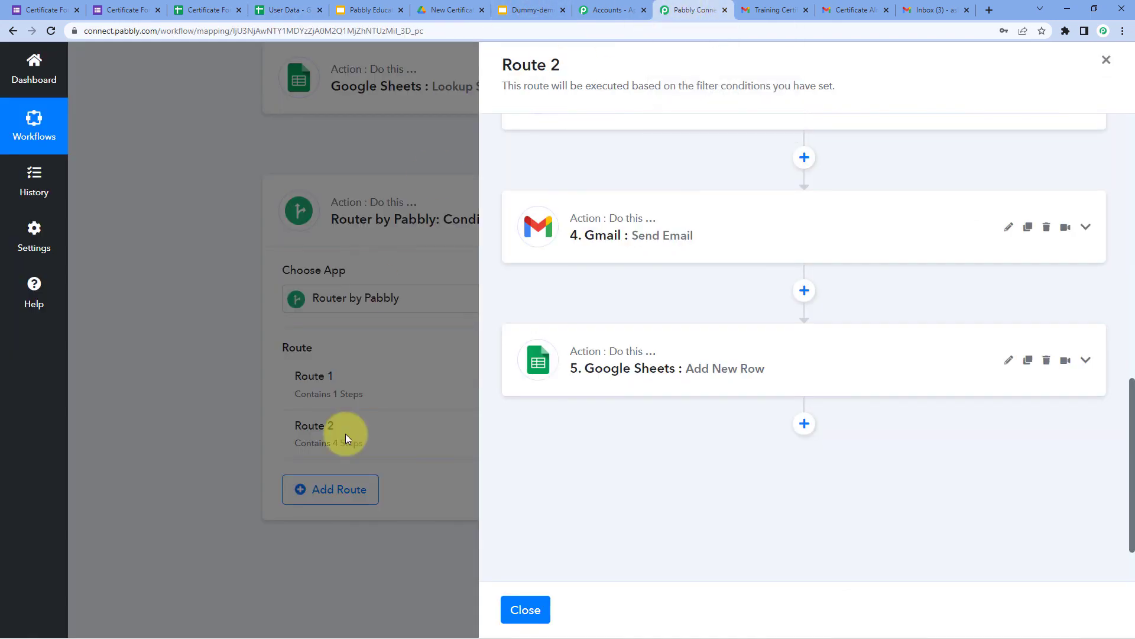
{"action": "left_click", "coordinate": [526, 606]}
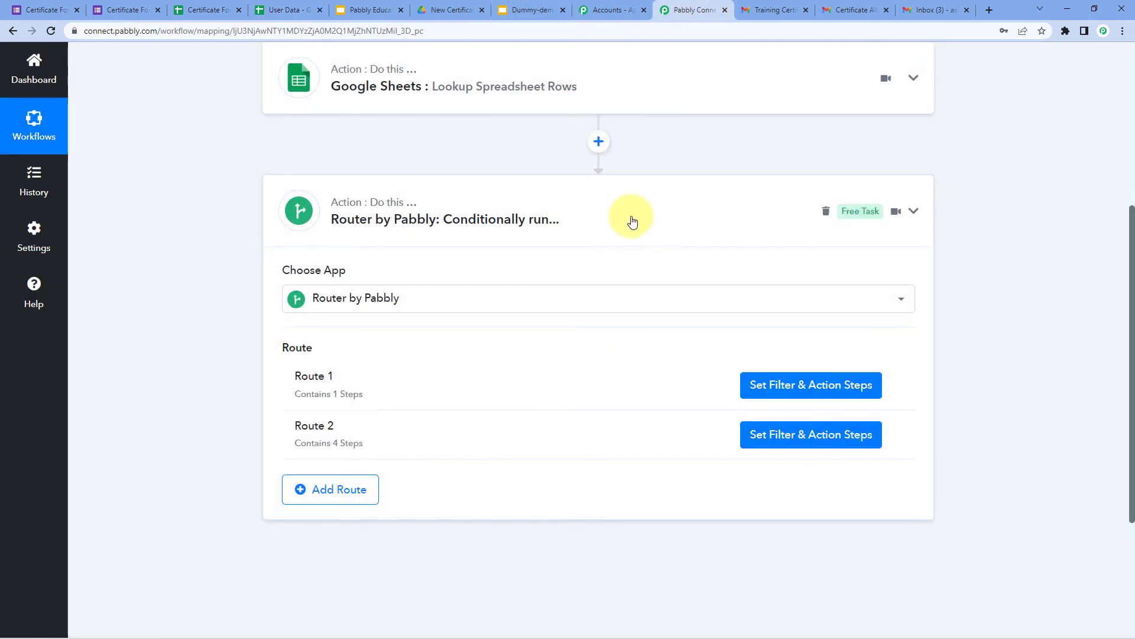
{"action": "scroll", "coordinate": [668, 237], "scroll_direction": "up", "scroll_amount": 5}
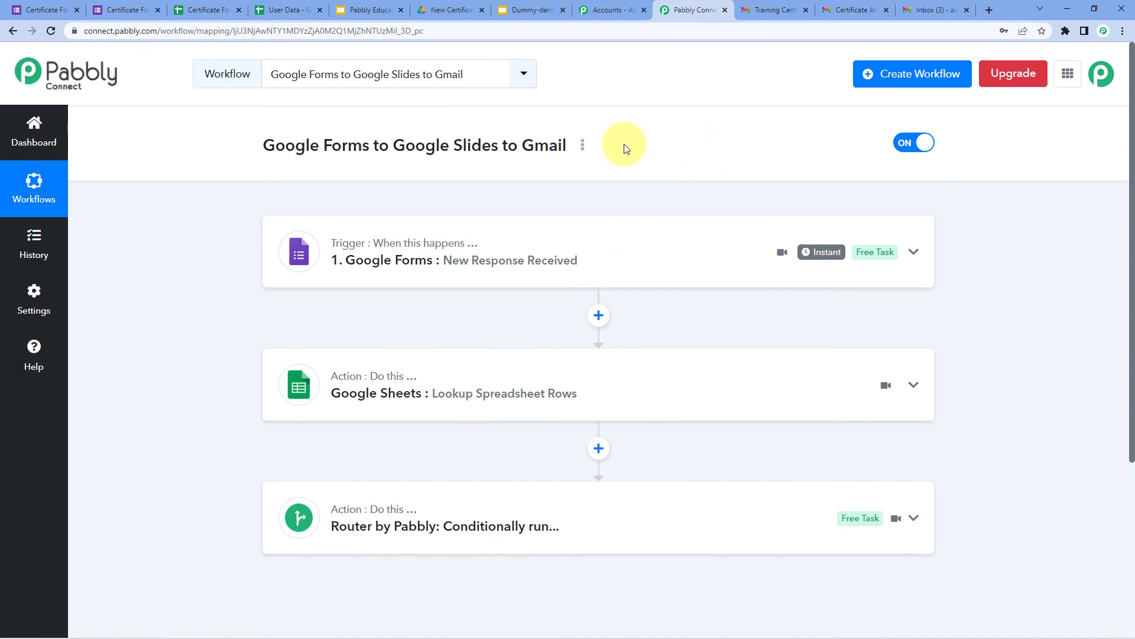